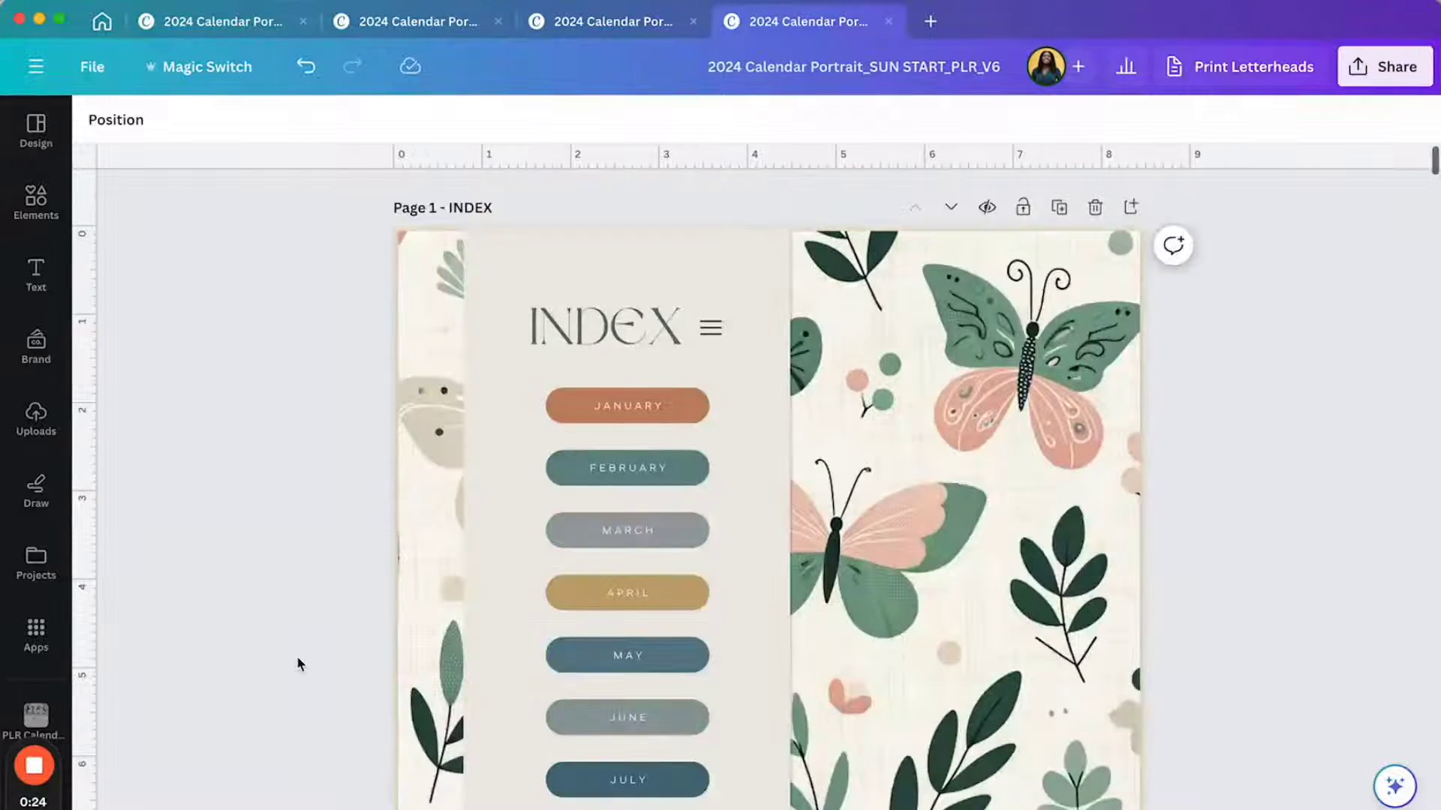
Scroll down the 2024 SUN START calendar design to show its INDEX through DEC page thumbnails.
{"action": "scroll", "coordinate": [297, 664], "scroll_direction": "down", "scroll_amount": 1}
{"action": "scroll", "coordinate": [297, 664], "scroll_direction": "down", "scroll_amount": 1}
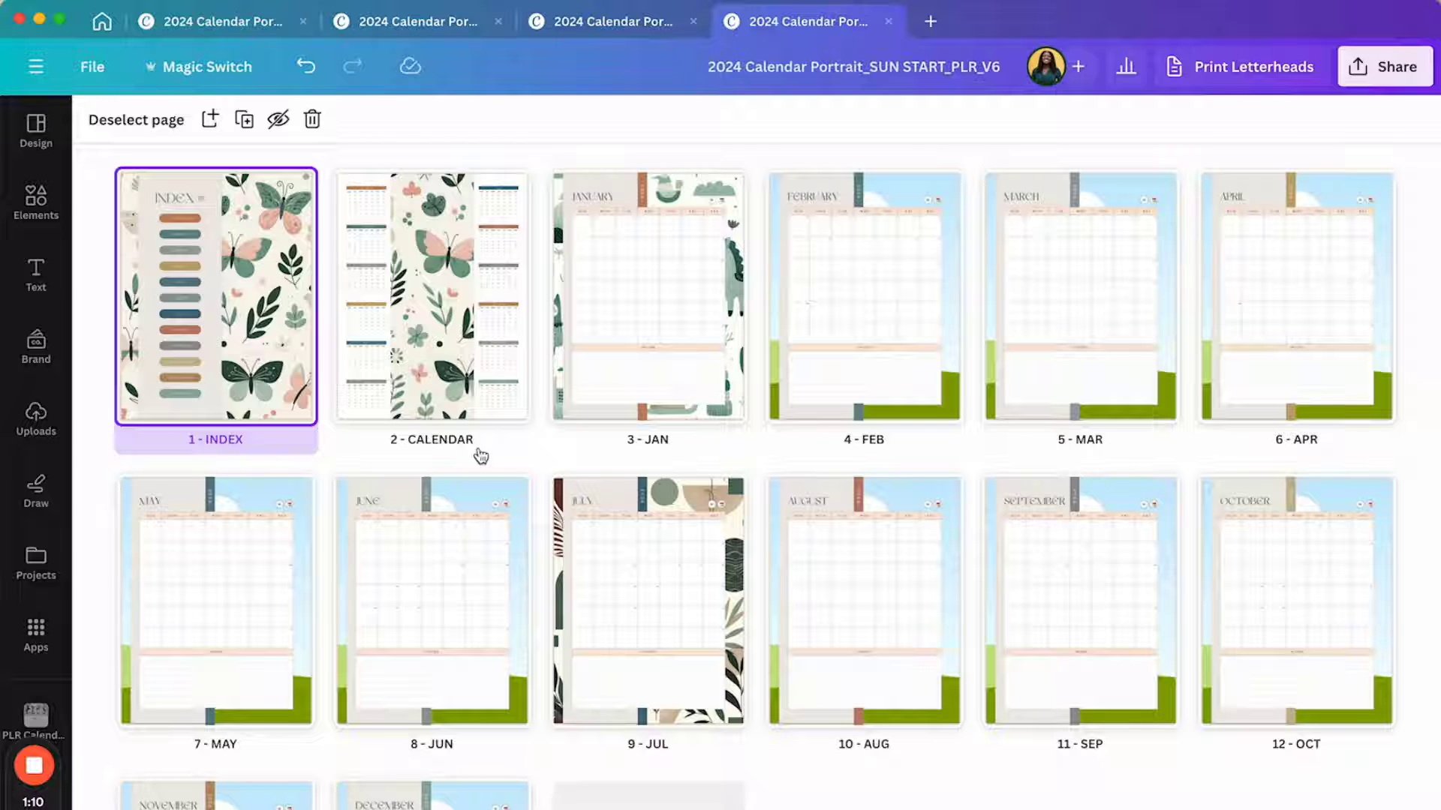
Open the 2 - CALENDAR yearly page and scroll through its 2024 grid toward January.
{"action": "double_click", "coordinate": [481, 255]}
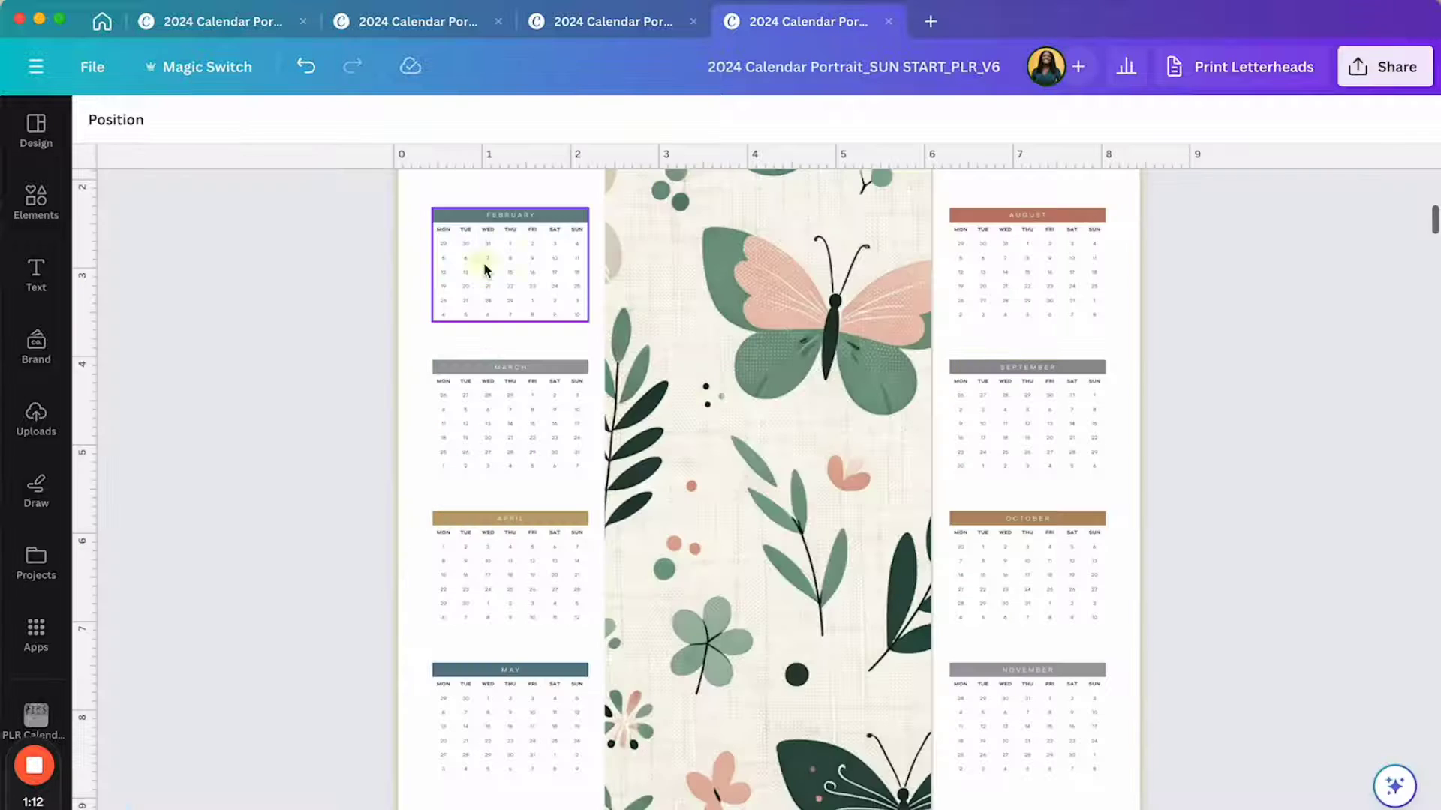
{"action": "scroll", "coordinate": [444, 311], "scroll_direction": "up", "scroll_amount": 5}
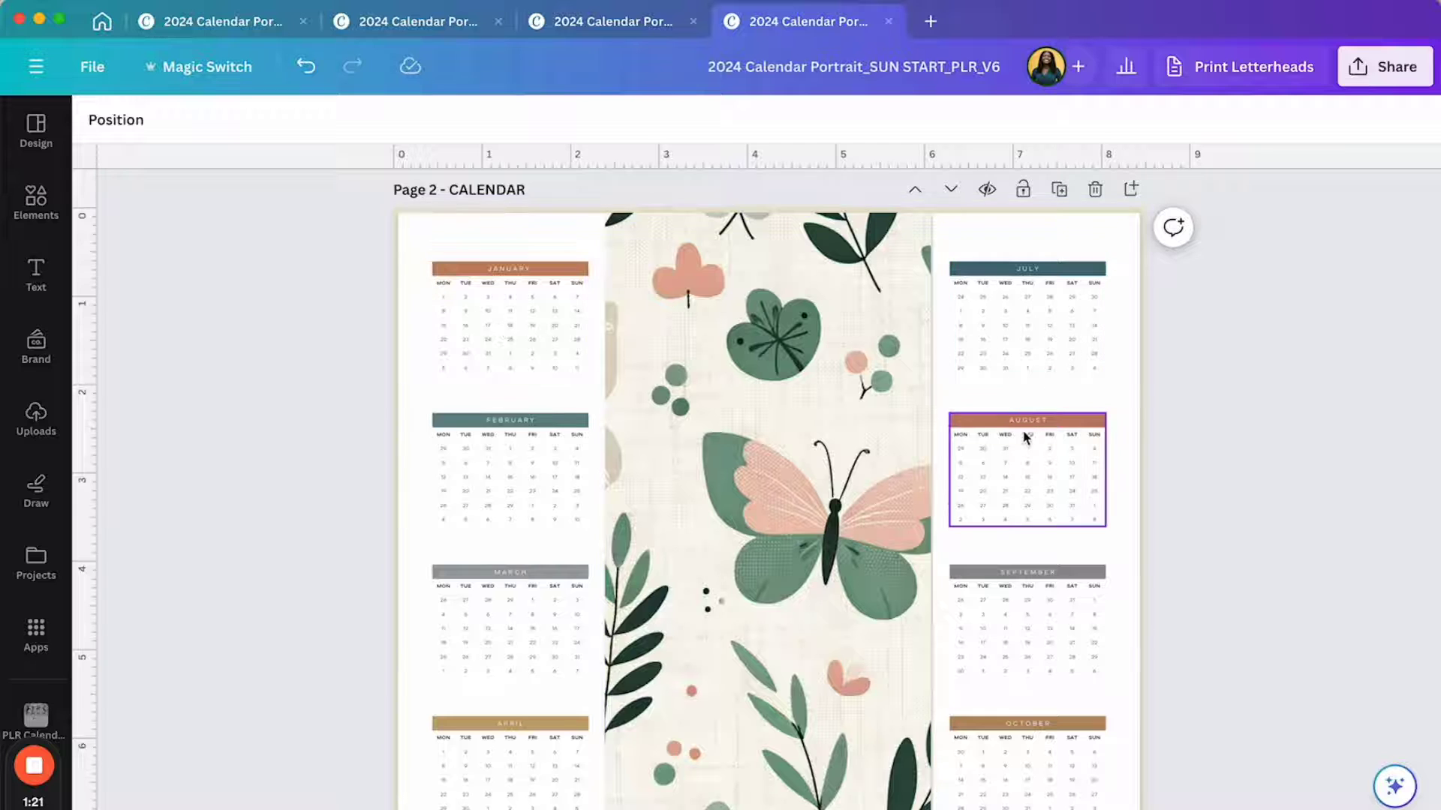
{"action": "scroll", "coordinate": [1024, 437], "scroll_direction": "down", "scroll_amount": 10}
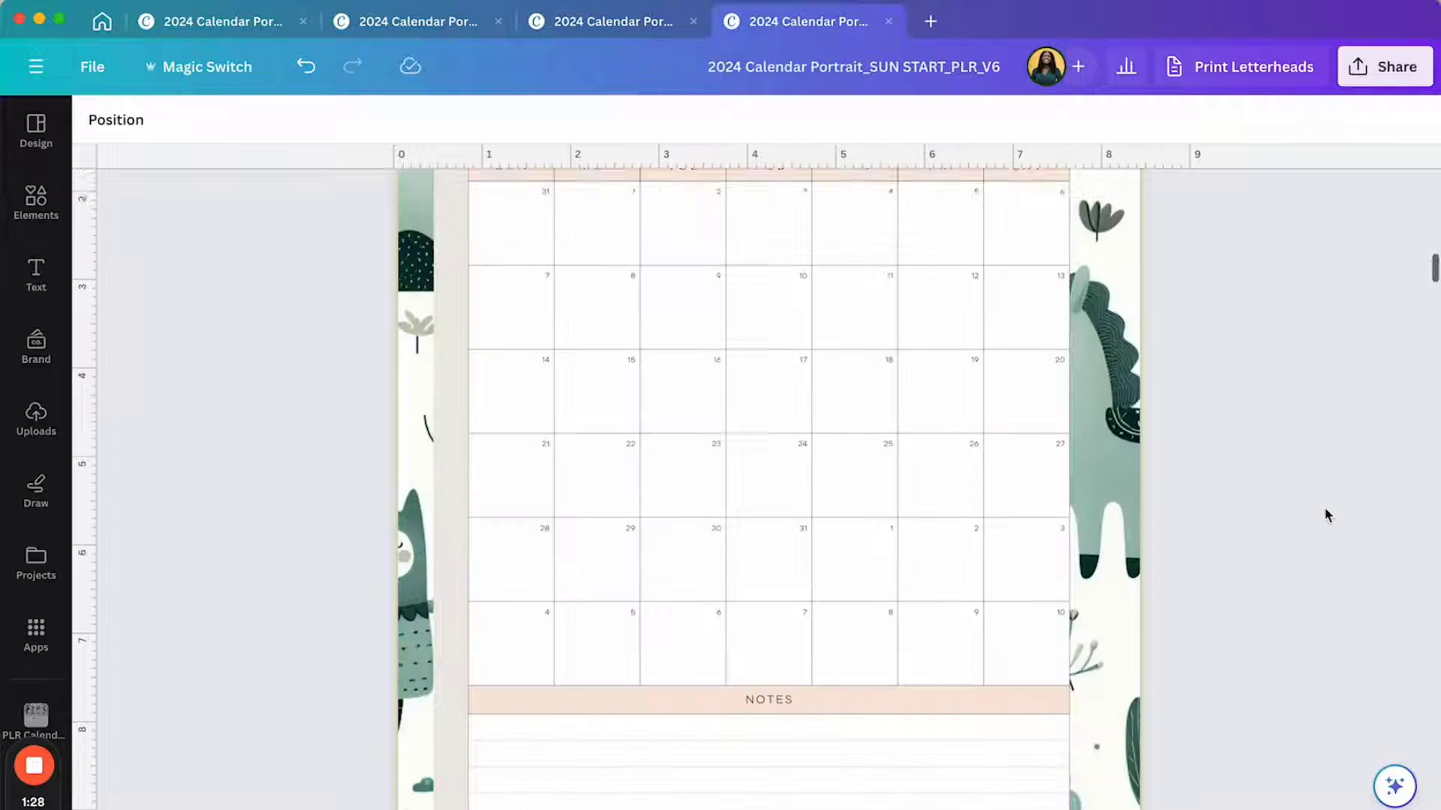
{"action": "scroll", "coordinate": [1327, 515], "scroll_direction": "up", "scroll_amount": 2}
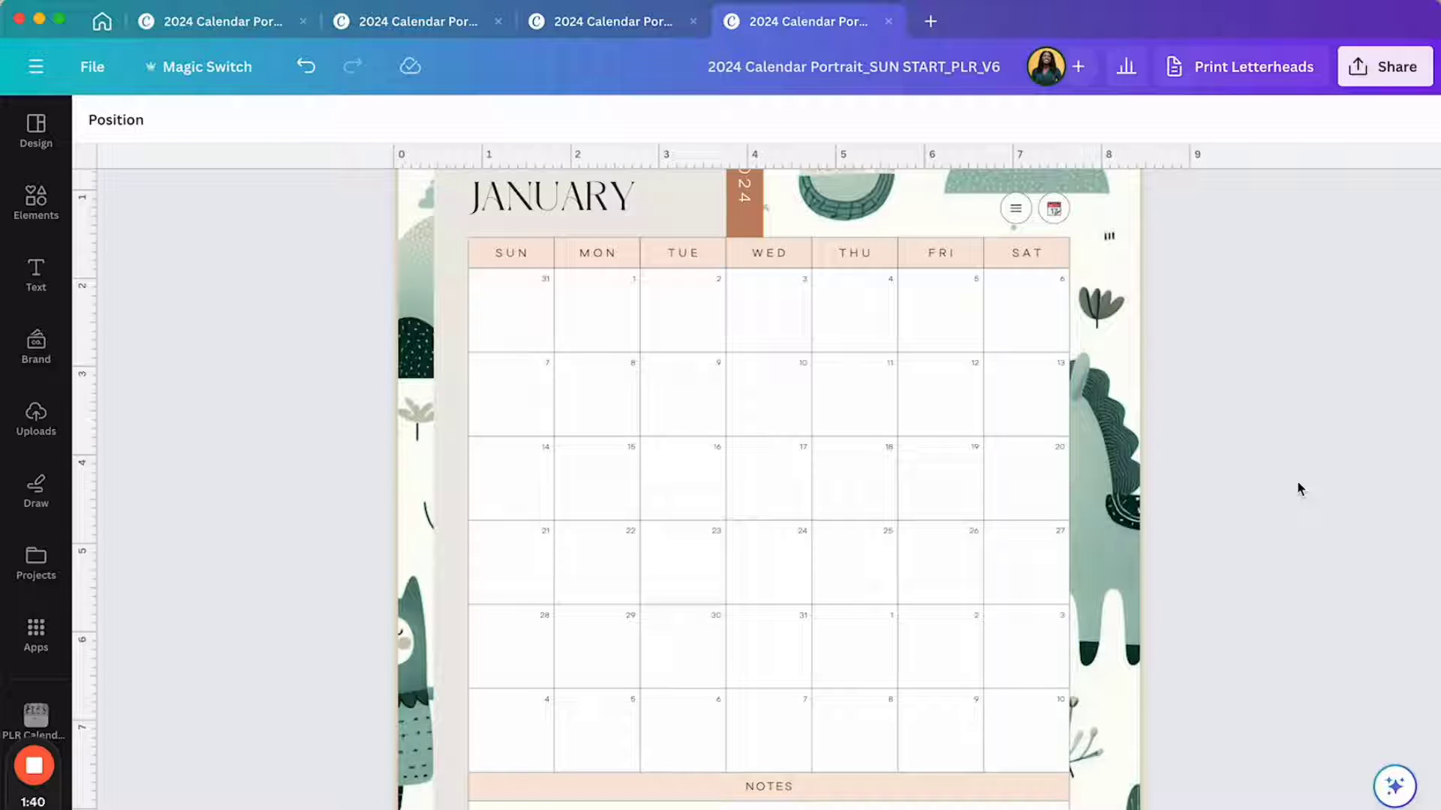
{"action": "scroll", "coordinate": [1298, 489], "scroll_direction": "up", "scroll_amount": 2}
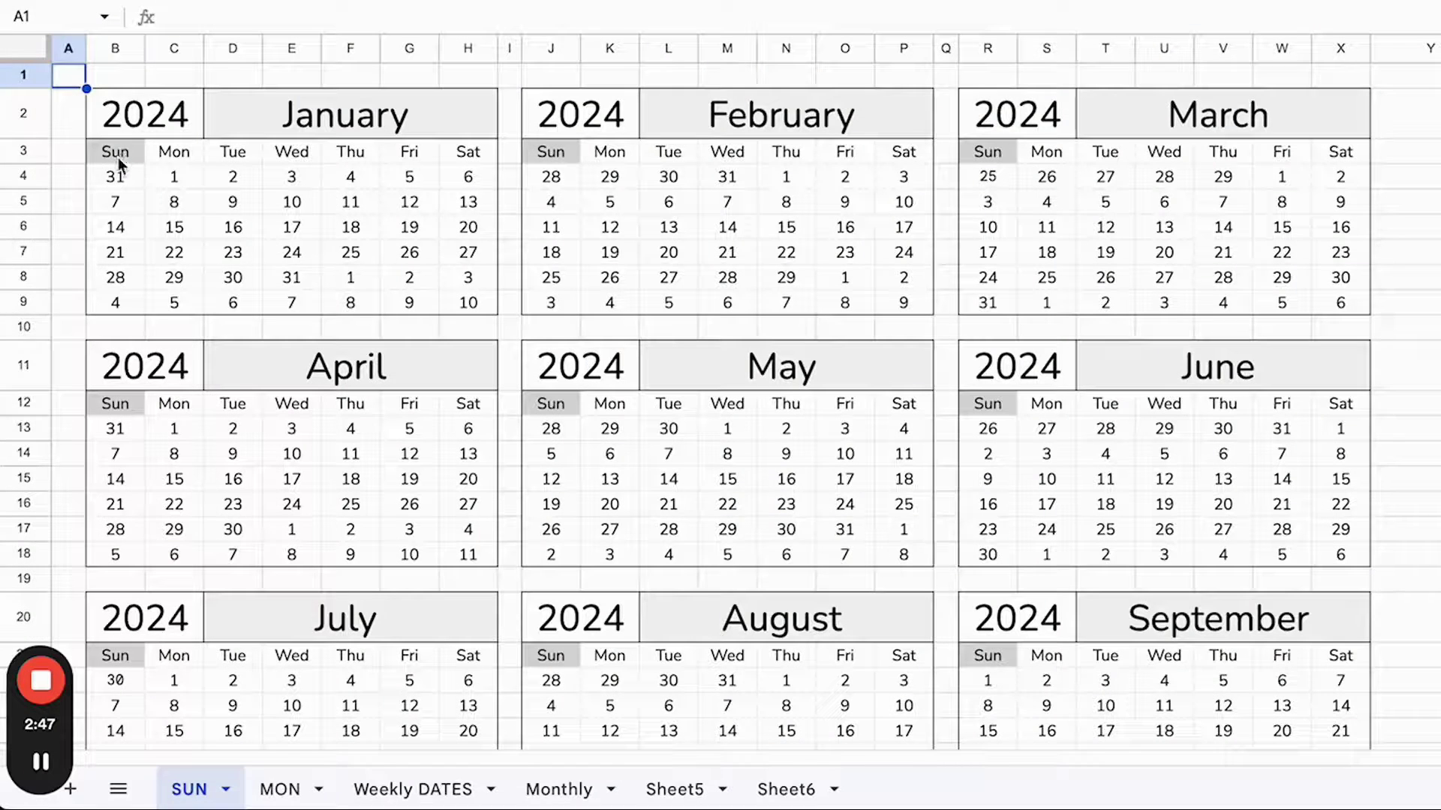
{"action": "double_click", "coordinate": [98, 248]}
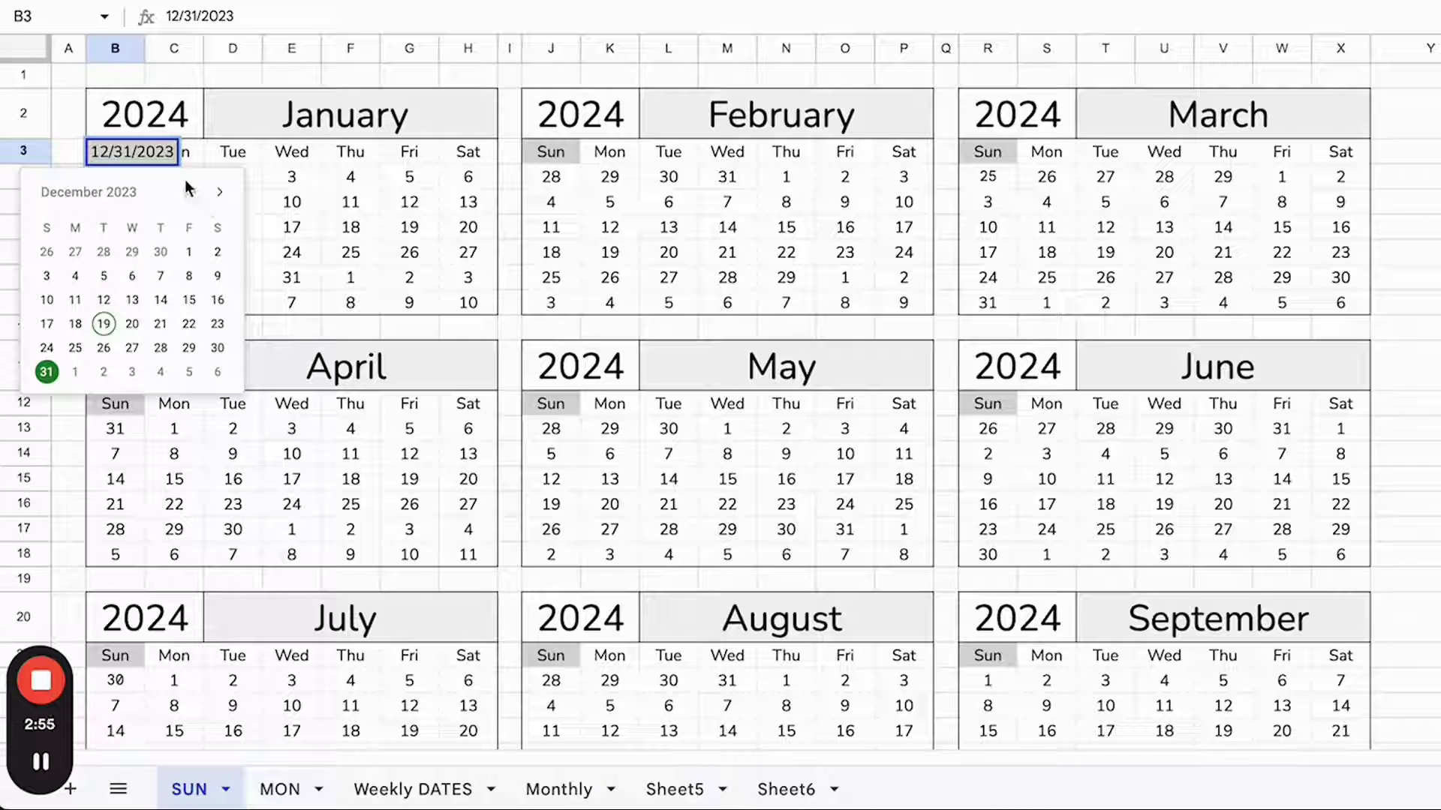
{"action": "left_click", "coordinate": [219, 192]}
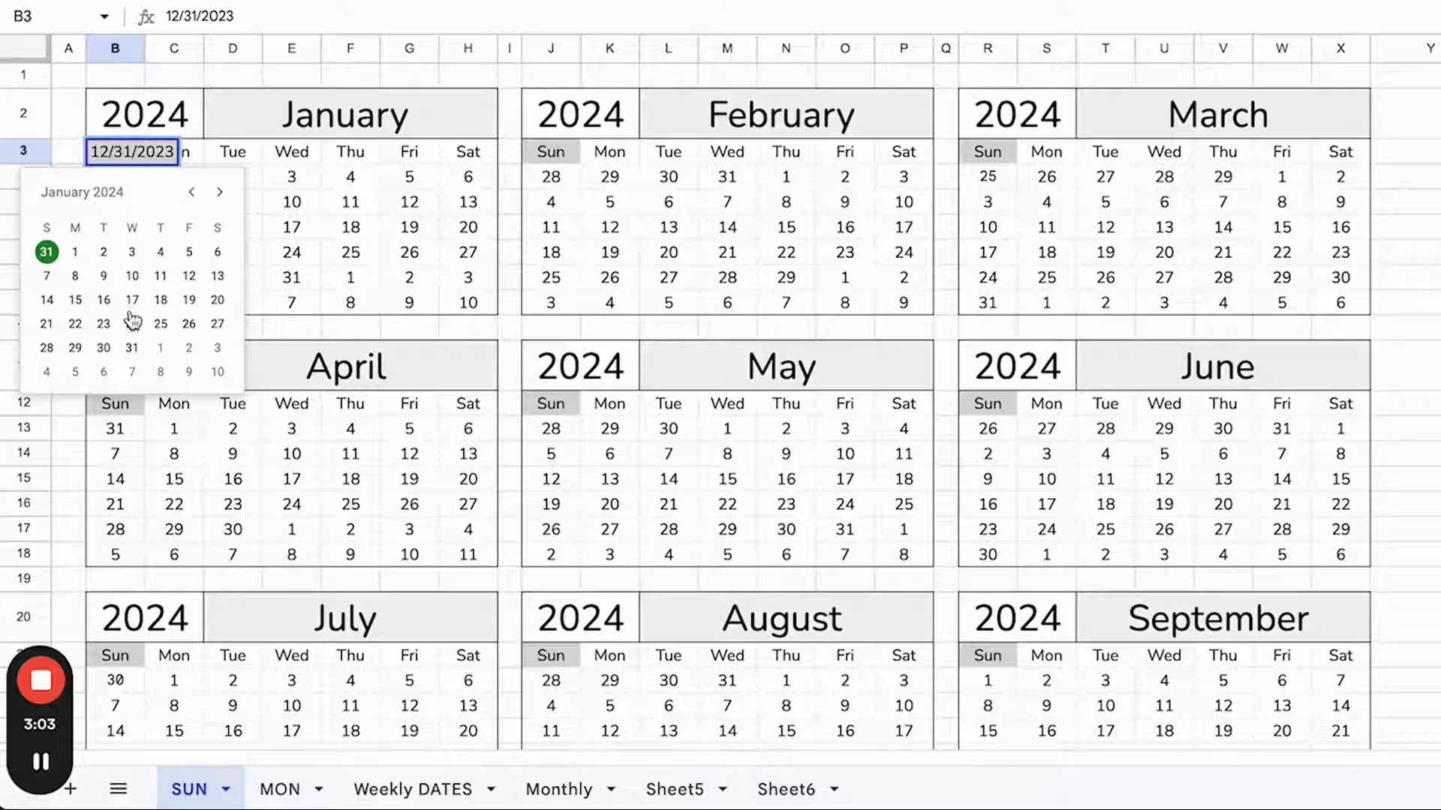
{"action": "left_click", "coordinate": [46, 252]}
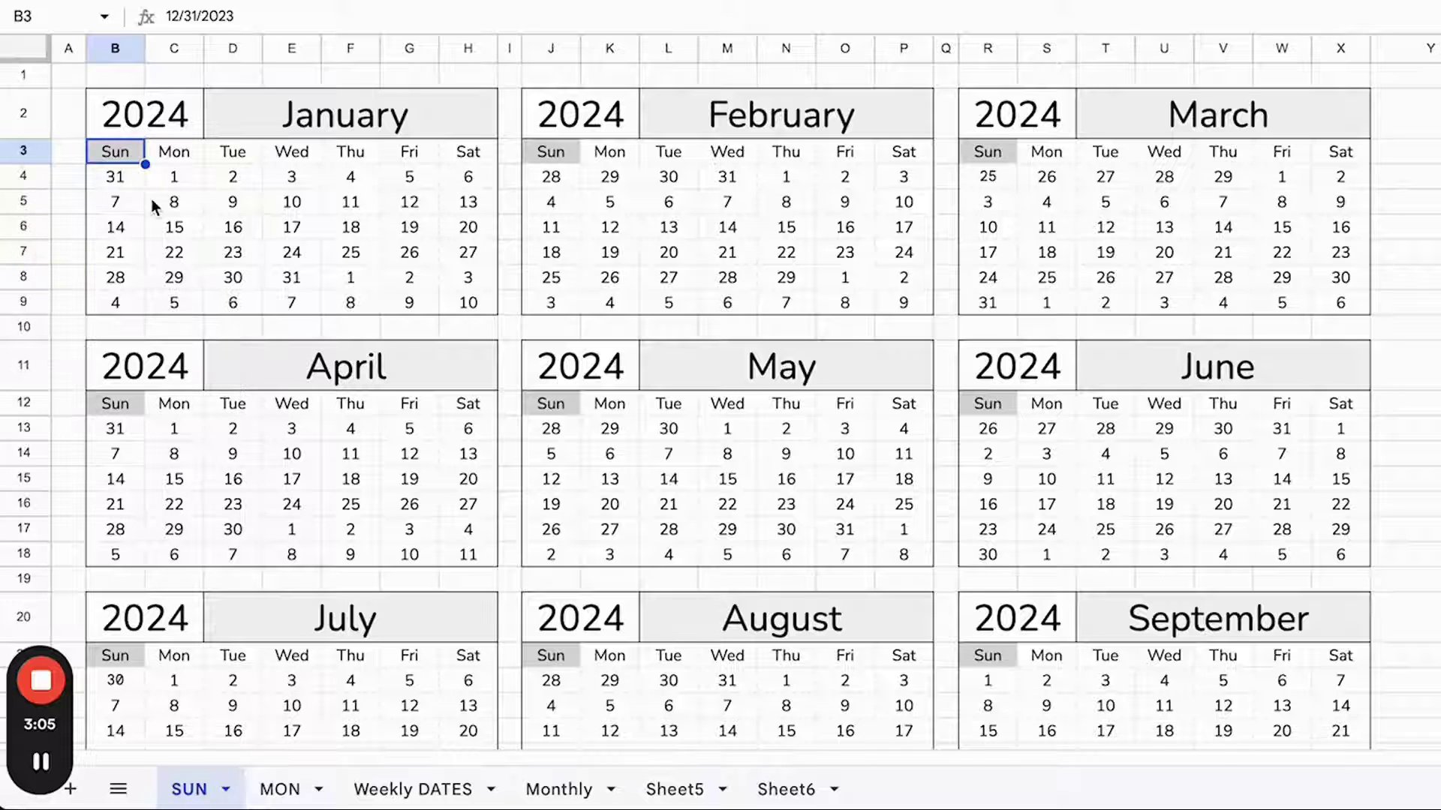
{"action": "left_click", "coordinate": [124, 186]}
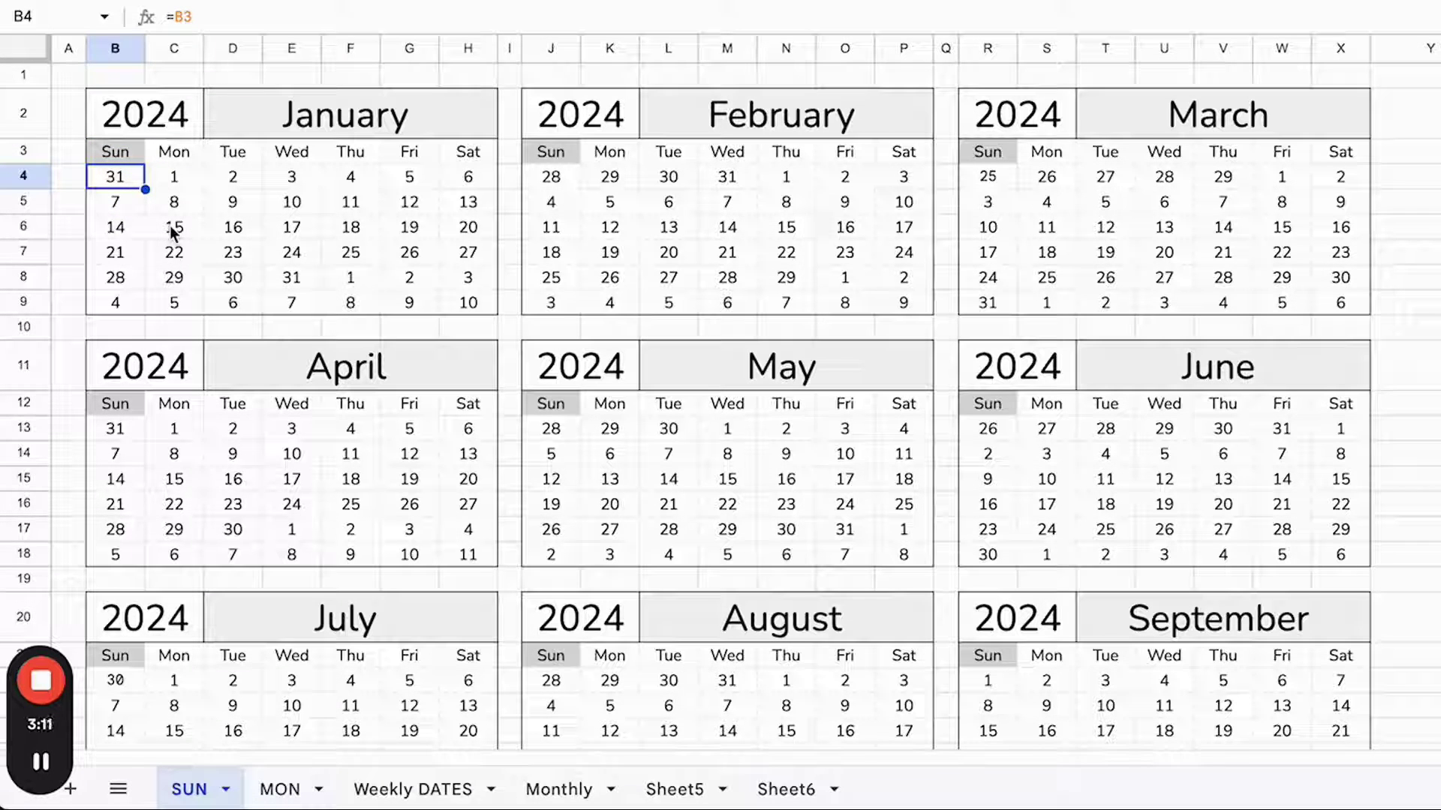
{"action": "left_click", "coordinate": [171, 230]}
{"action": "left_click", "coordinate": [163, 184]}
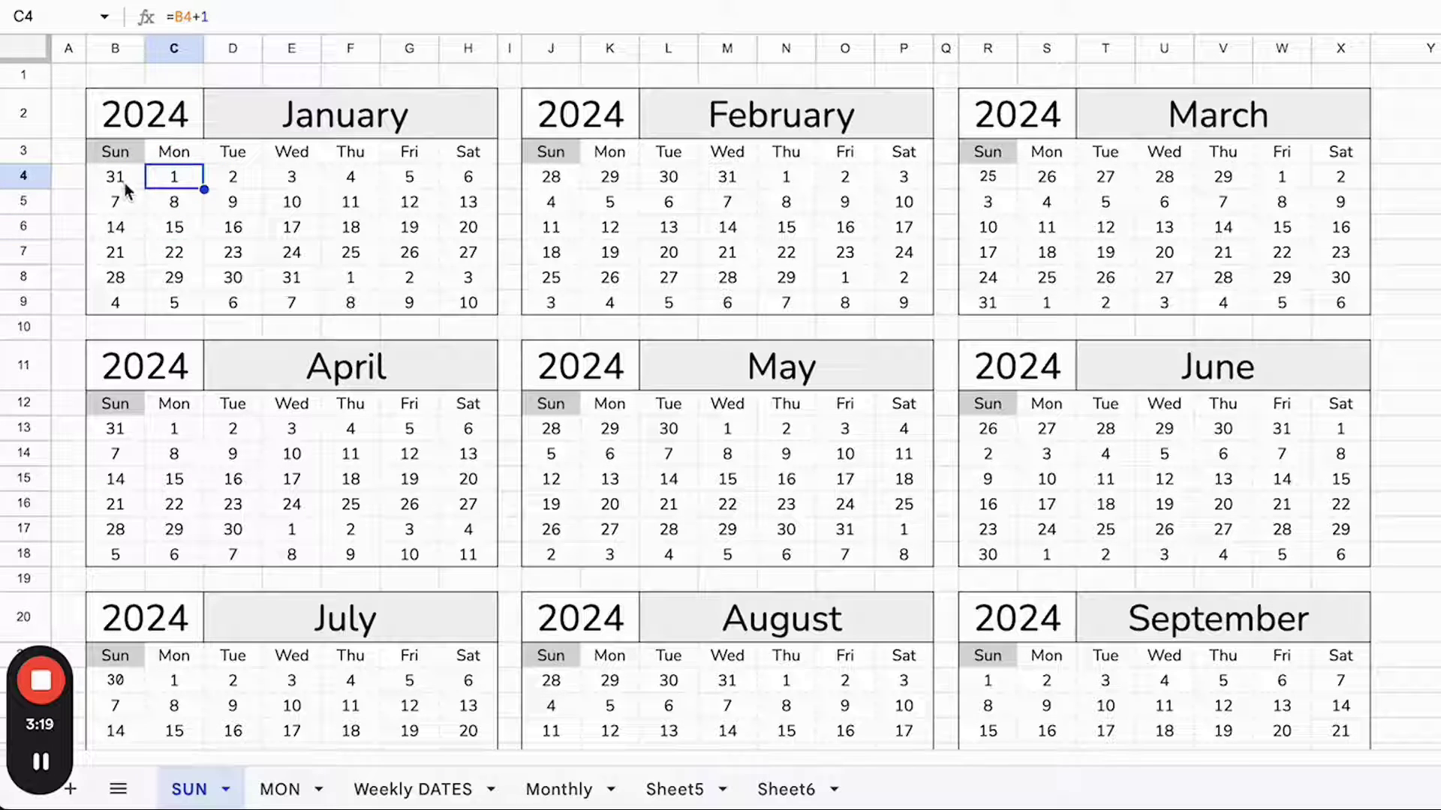
{"action": "left_click", "coordinate": [126, 188]}
{"action": "left_click", "coordinate": [165, 186]}
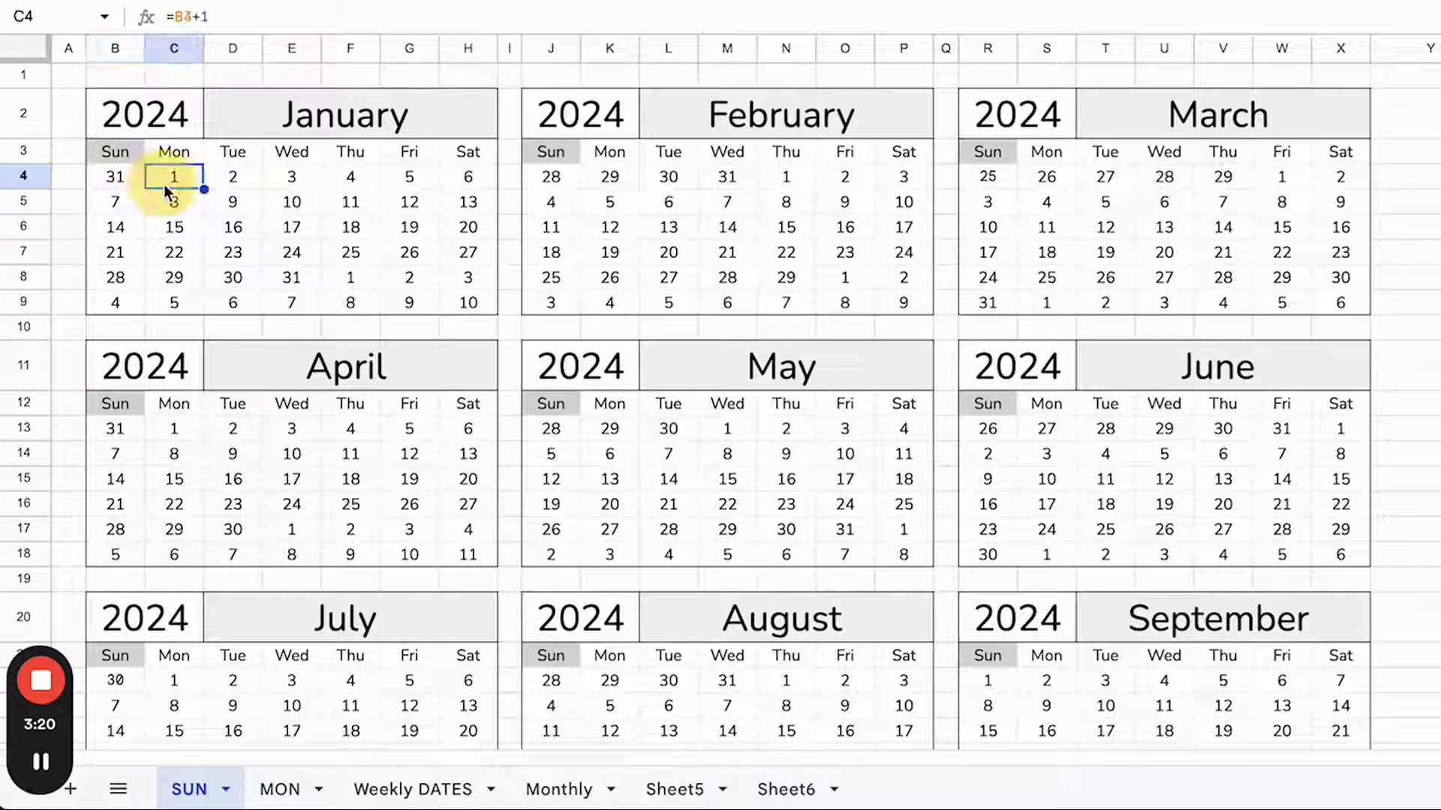
{"action": "left_click", "coordinate": [126, 187]}
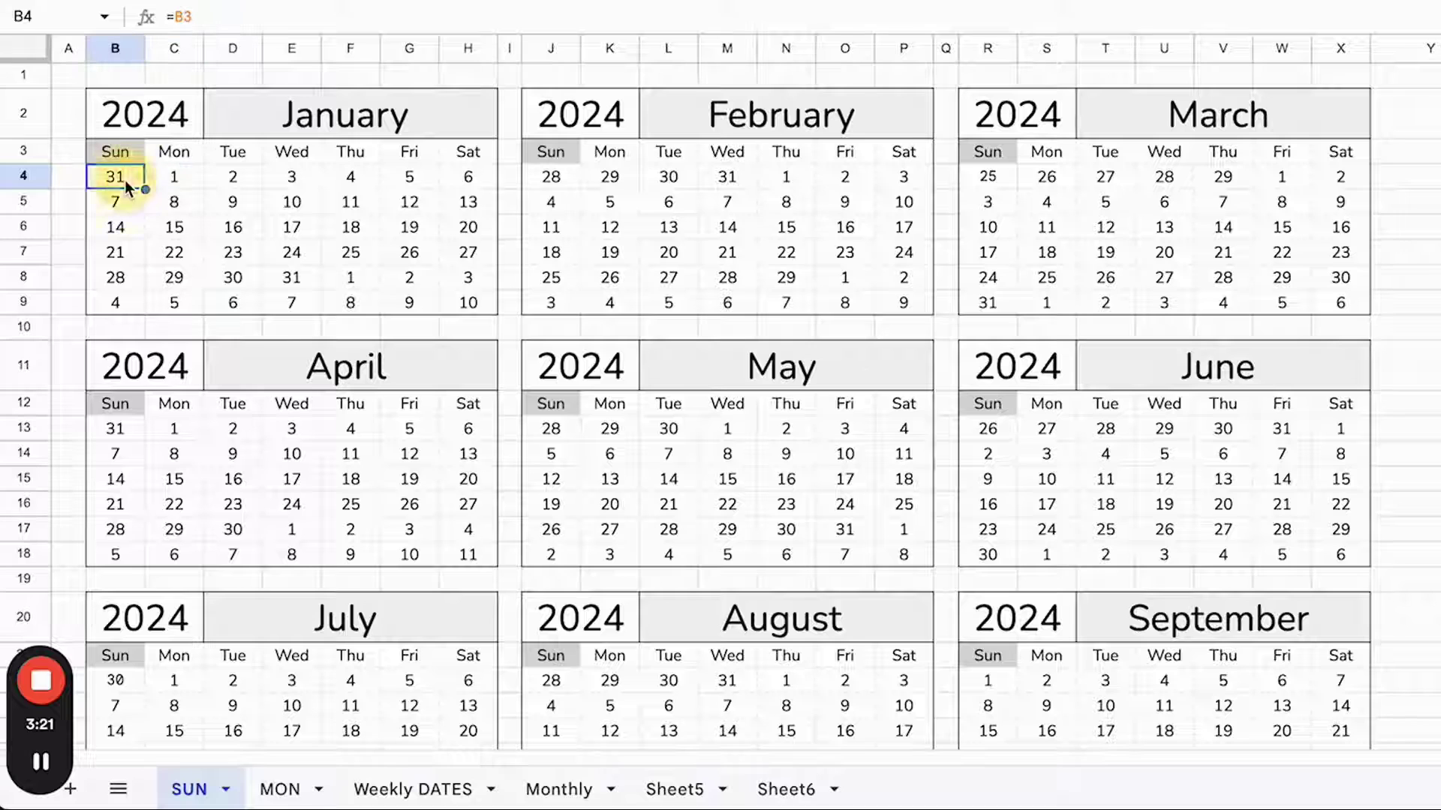
{"action": "left_click", "coordinate": [178, 183]}
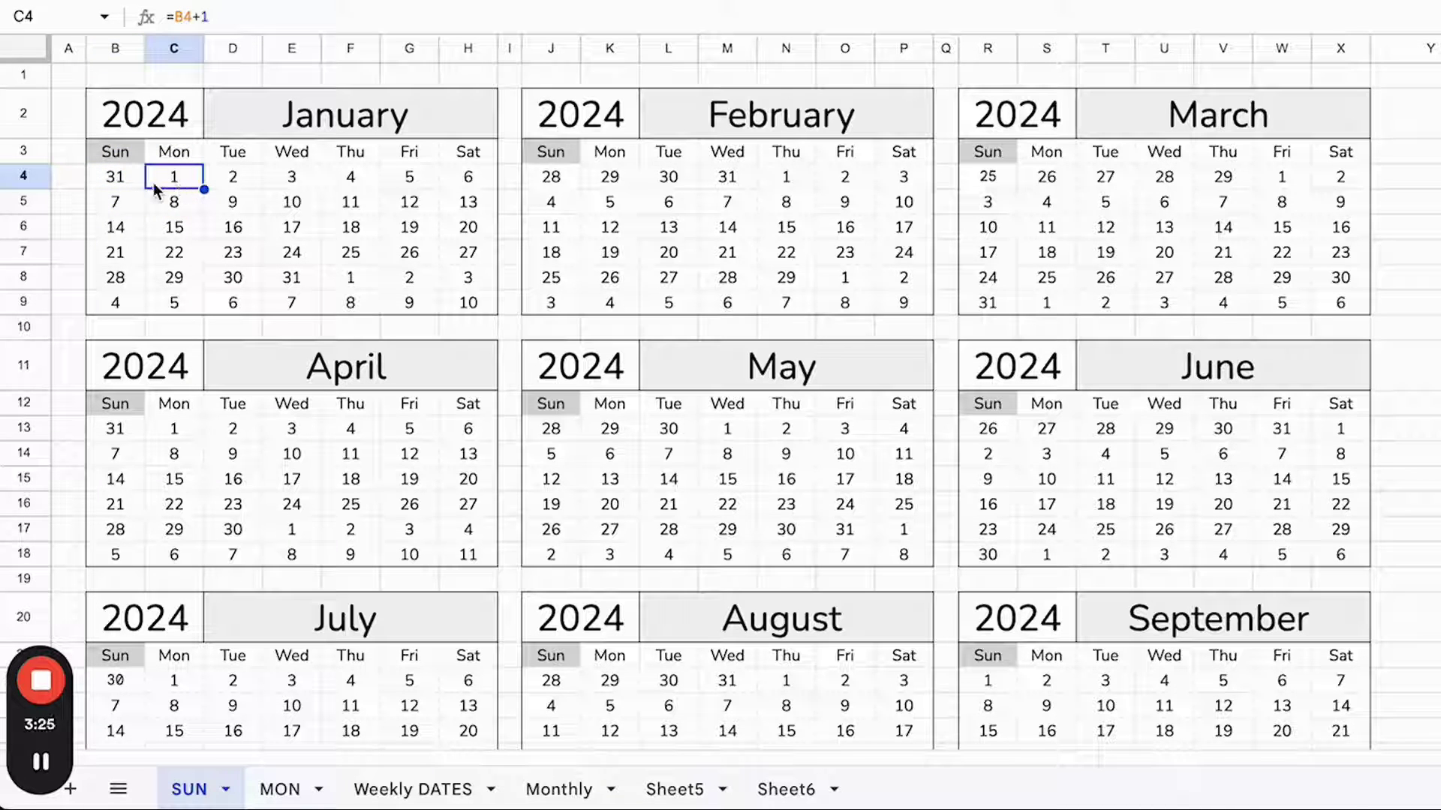
{"action": "left_click", "coordinate": [120, 186]}
{"action": "left_click", "coordinate": [215, 184]}
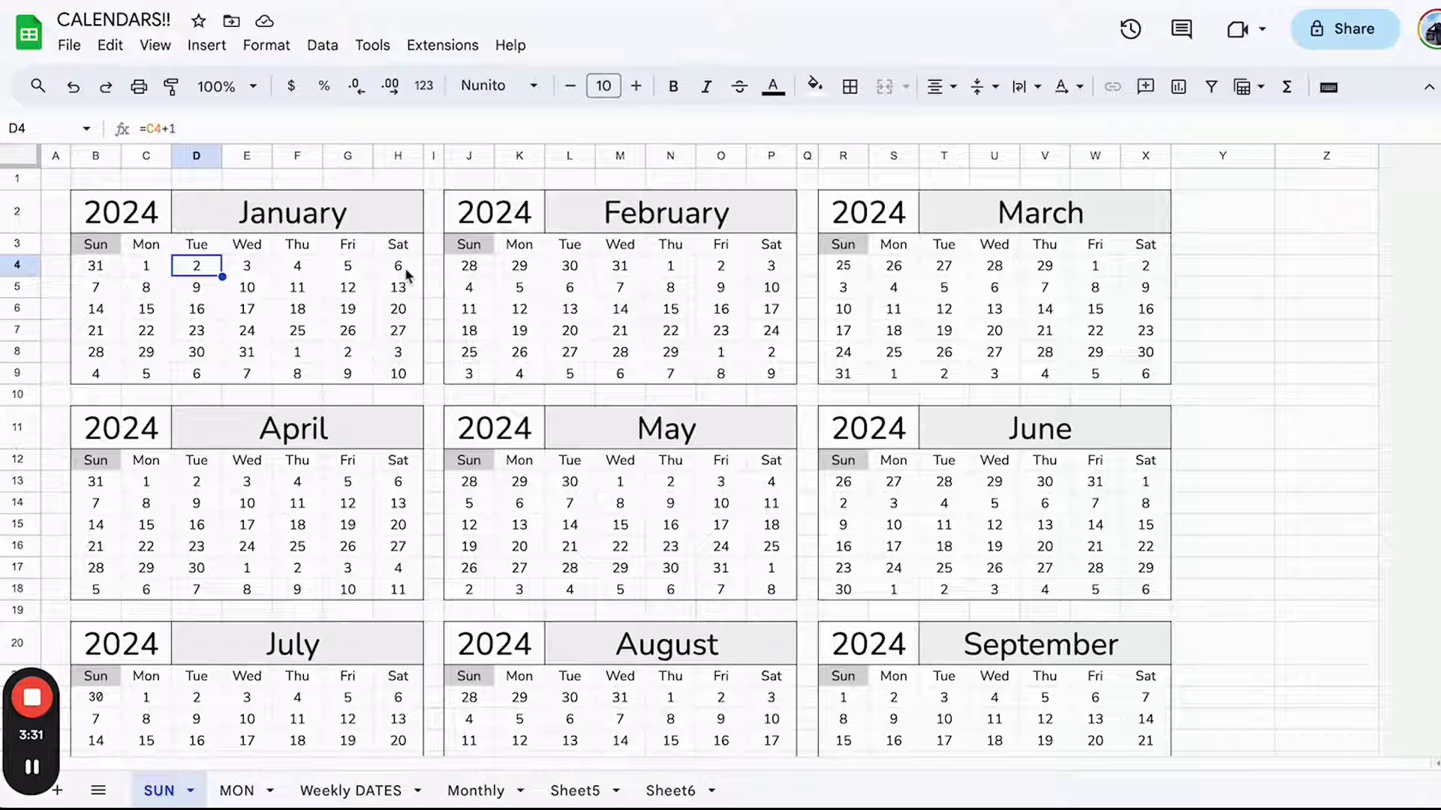
{"action": "left_click", "coordinate": [104, 291]}
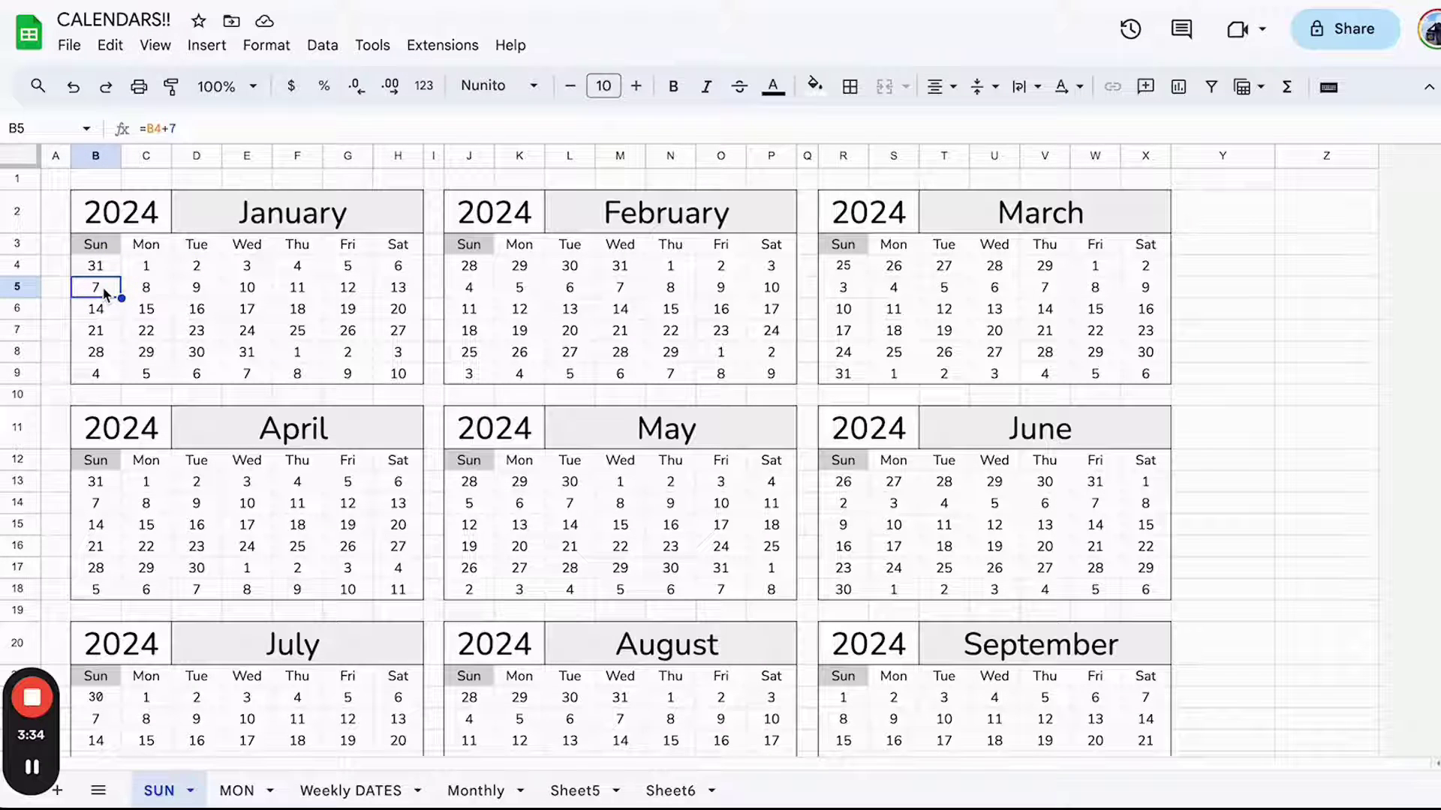
{"action": "left_click", "coordinate": [99, 272]}
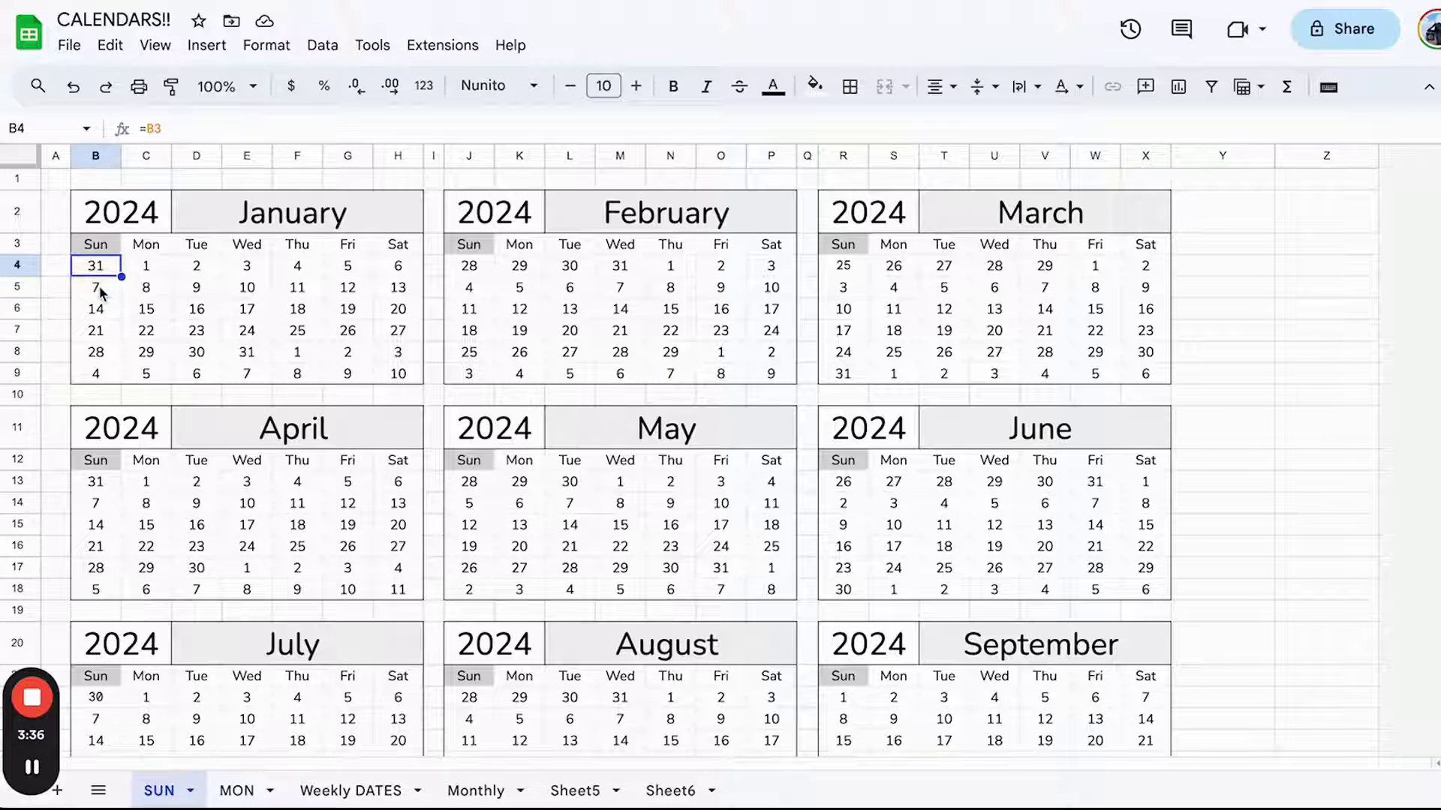
{"action": "left_click", "coordinate": [102, 291]}
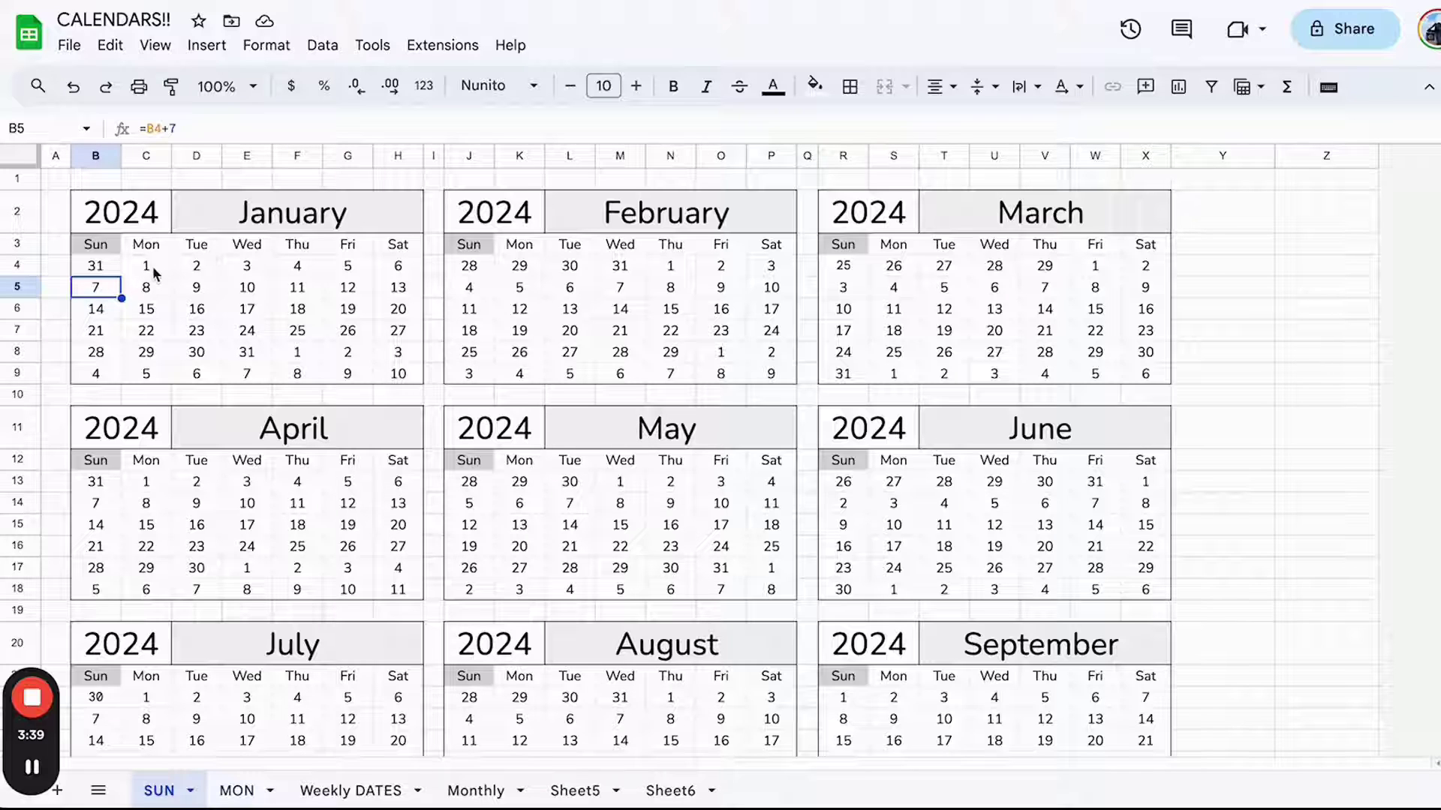
{"action": "left_click", "coordinate": [154, 274]}
{"action": "left_click", "coordinate": [97, 290]}
{"action": "left_click", "coordinate": [100, 313]}
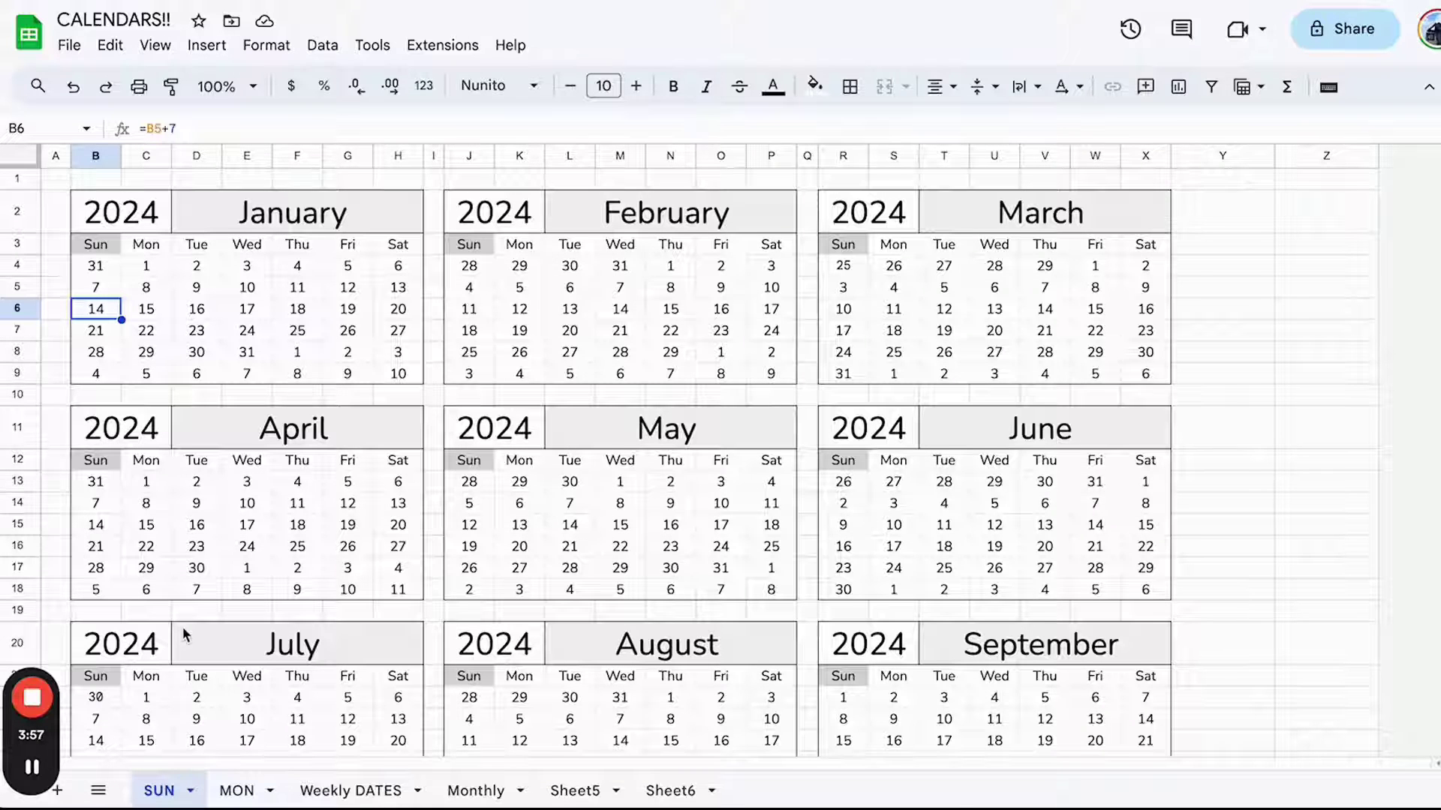
{"action": "double_click", "coordinate": [100, 250]}
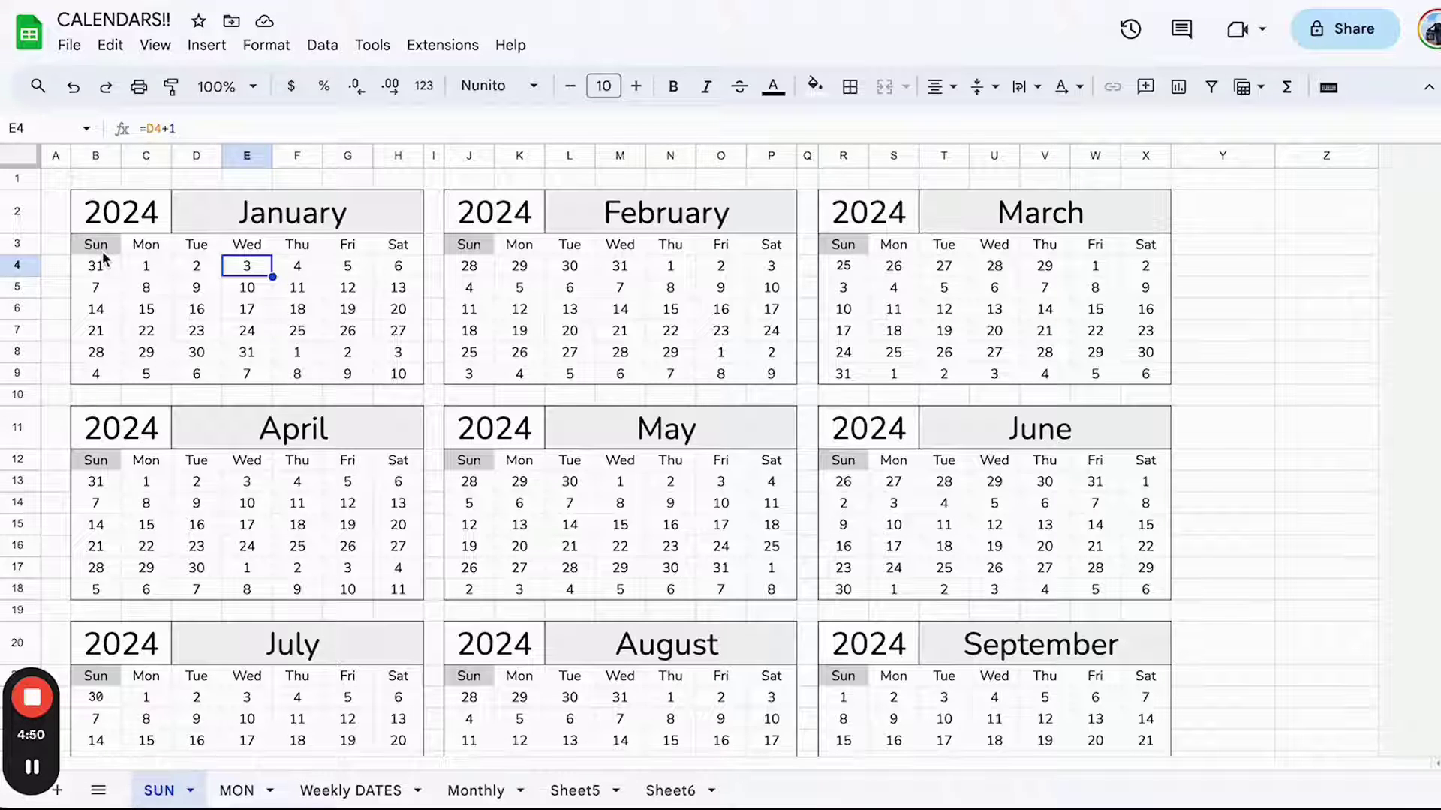
Return to the Canva window and switch to the other SUN START calendar design.
{"action": "key", "text": "ctrl+Up"}
{"action": "left_click", "coordinate": [749, 416]}
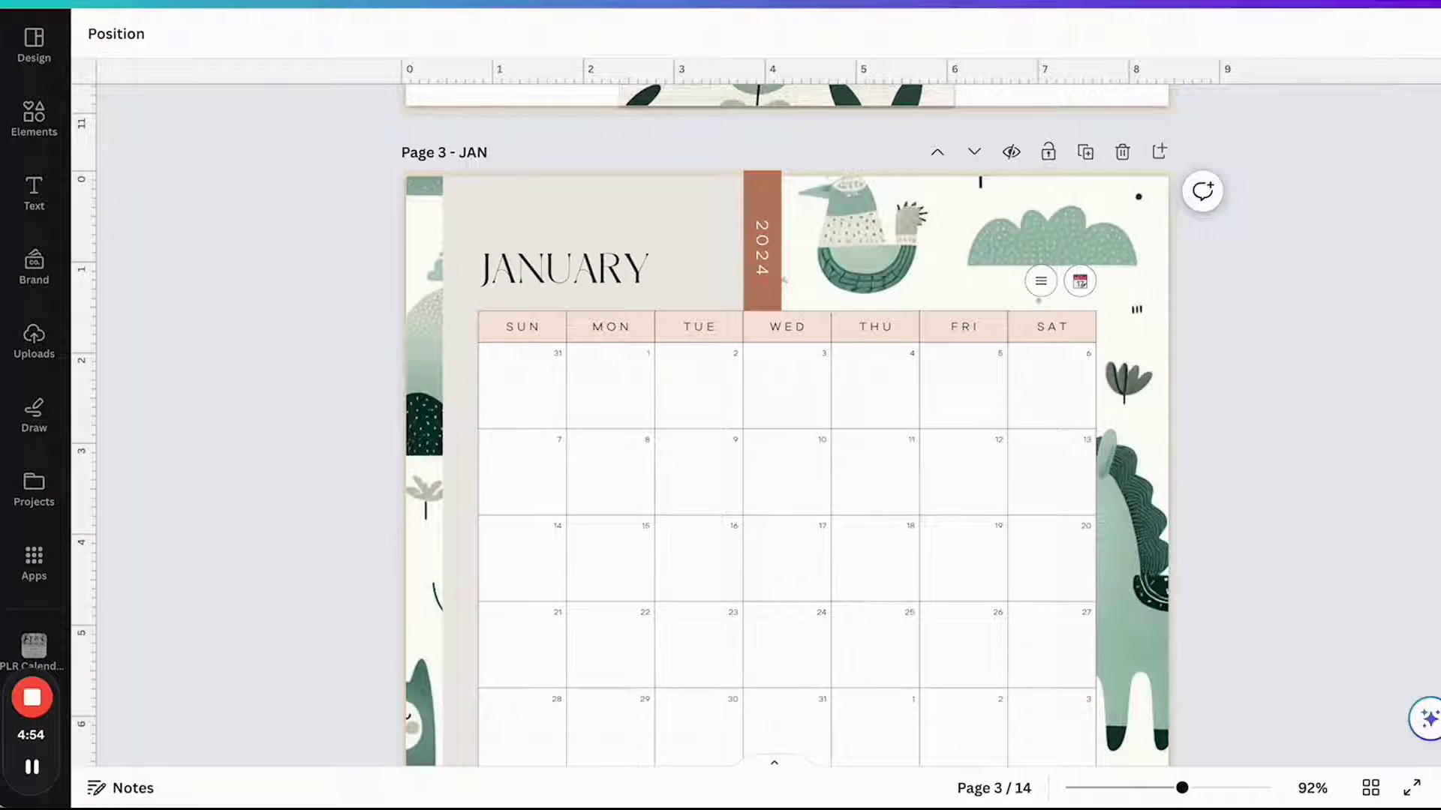
{"action": "key", "text": "ctrl+Right"}
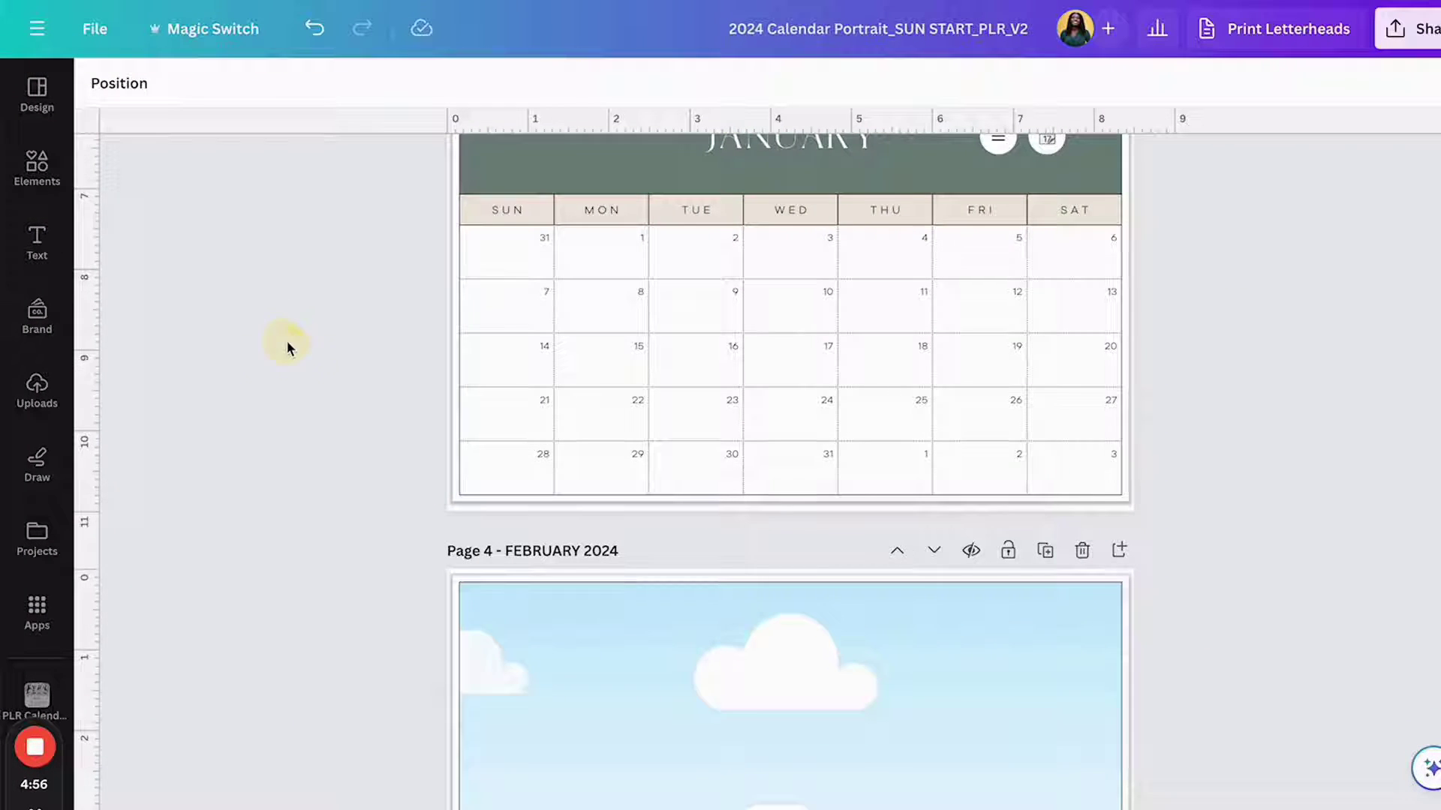
{"action": "scroll", "coordinate": [286, 340], "scroll_direction": "up", "scroll_amount": 3}
{"action": "scroll", "coordinate": [286, 340], "scroll_direction": "up", "scroll_amount": 6}
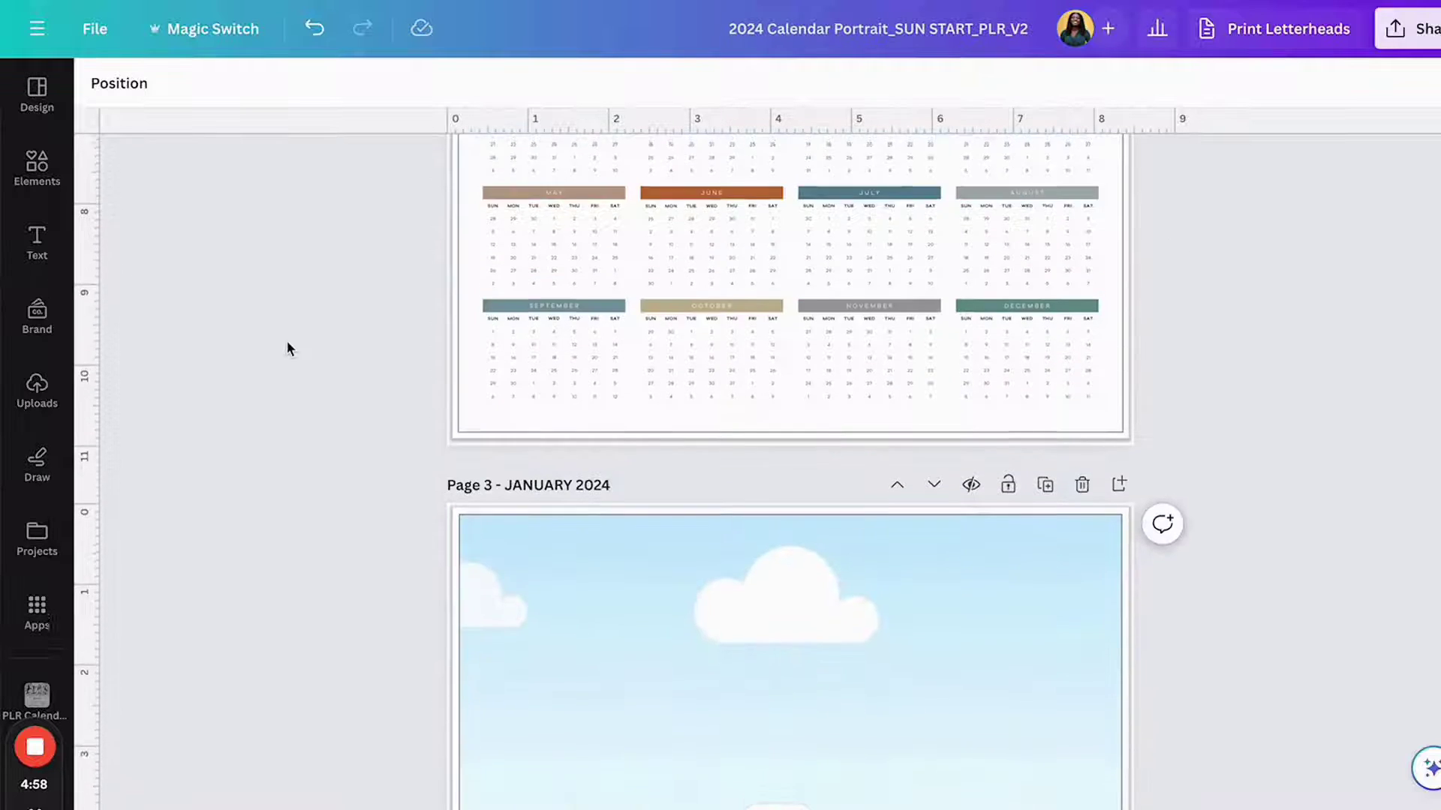
{"action": "scroll", "coordinate": [286, 339], "scroll_direction": "down", "scroll_amount": 3}
{"action": "scroll", "coordinate": [286, 348], "scroll_direction": "down", "scroll_amount": 5}
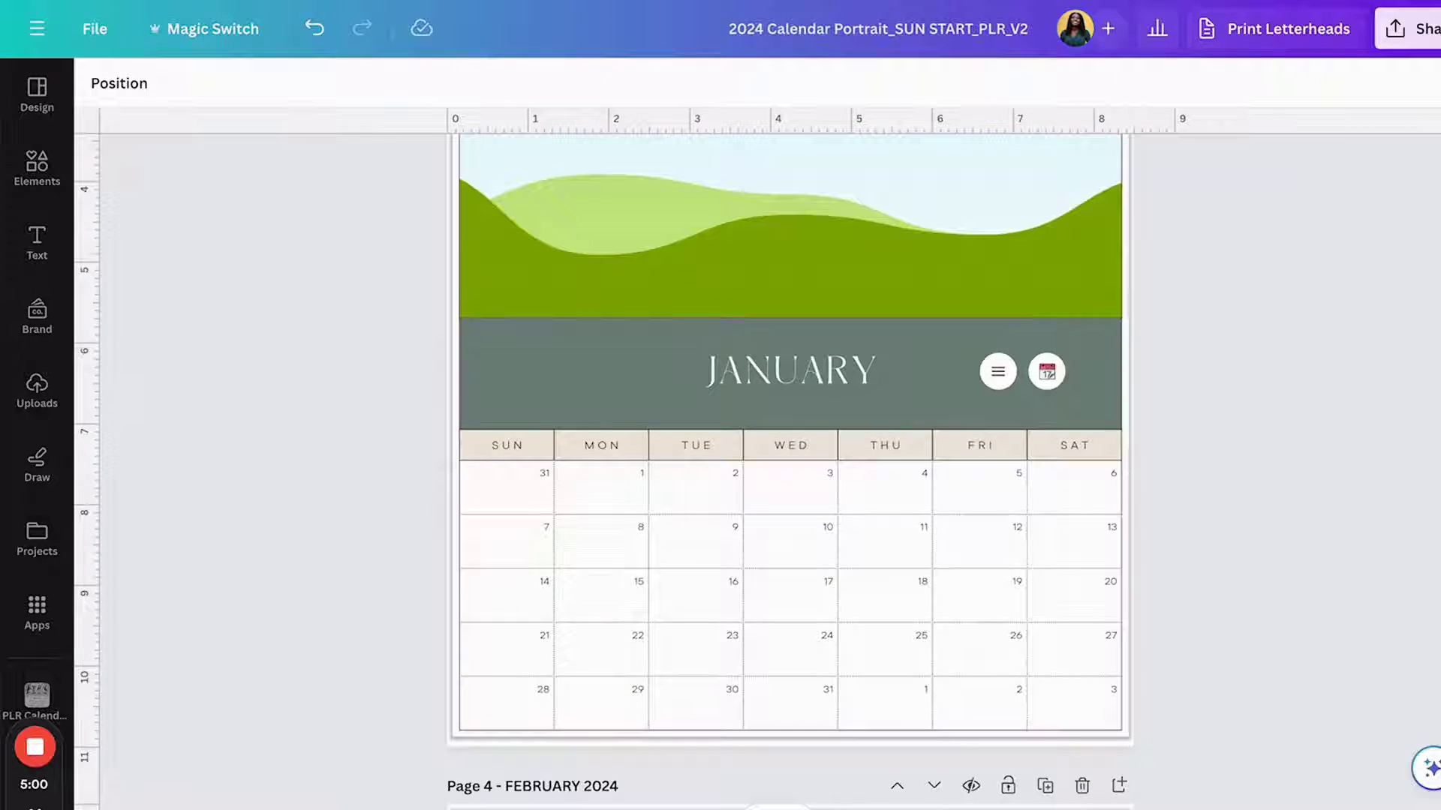
Show all pages as thumbnails and open the 2 - CALENDAR page in the editor.
{"action": "left_click", "coordinate": [1367, 789]}
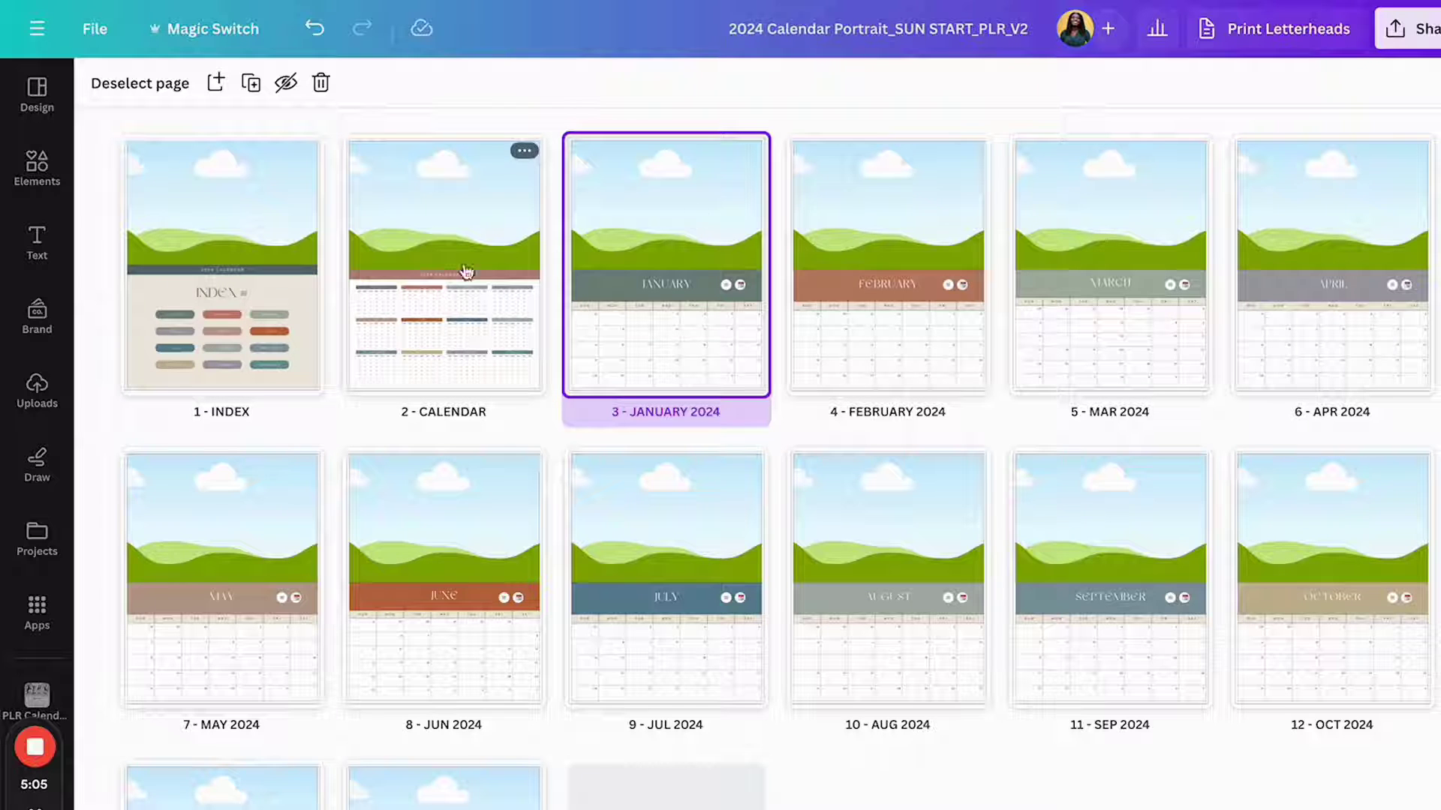
{"action": "mouse_move", "coordinate": [809, 389]}
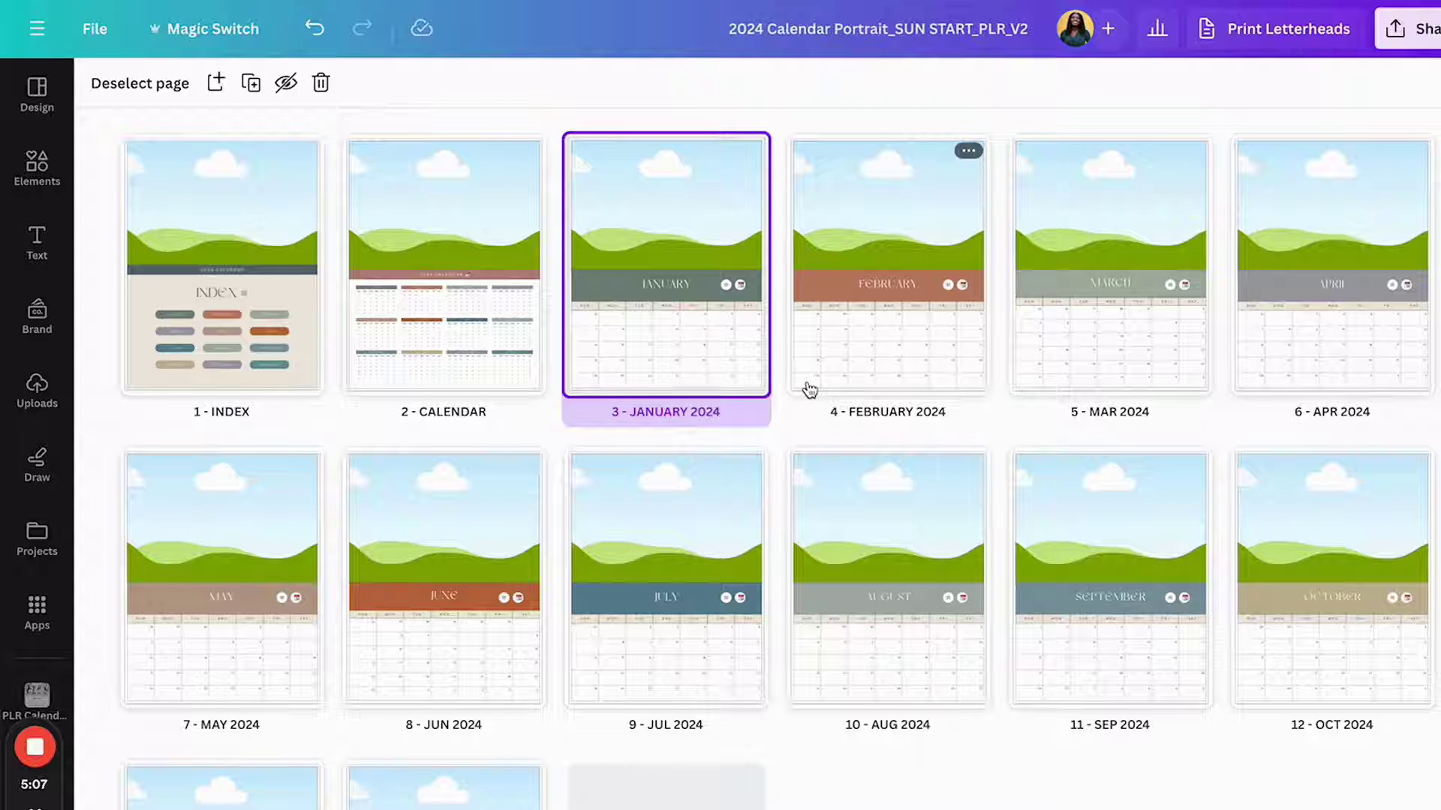
{"action": "mouse_move", "coordinate": [421, 335]}
{"action": "scroll", "coordinate": [421, 335], "scroll_direction": "down", "scroll_amount": 2}
{"action": "scroll", "coordinate": [425, 338], "scroll_direction": "up", "scroll_amount": 2}
{"action": "scroll", "coordinate": [426, 339], "scroll_direction": "down", "scroll_amount": 3}
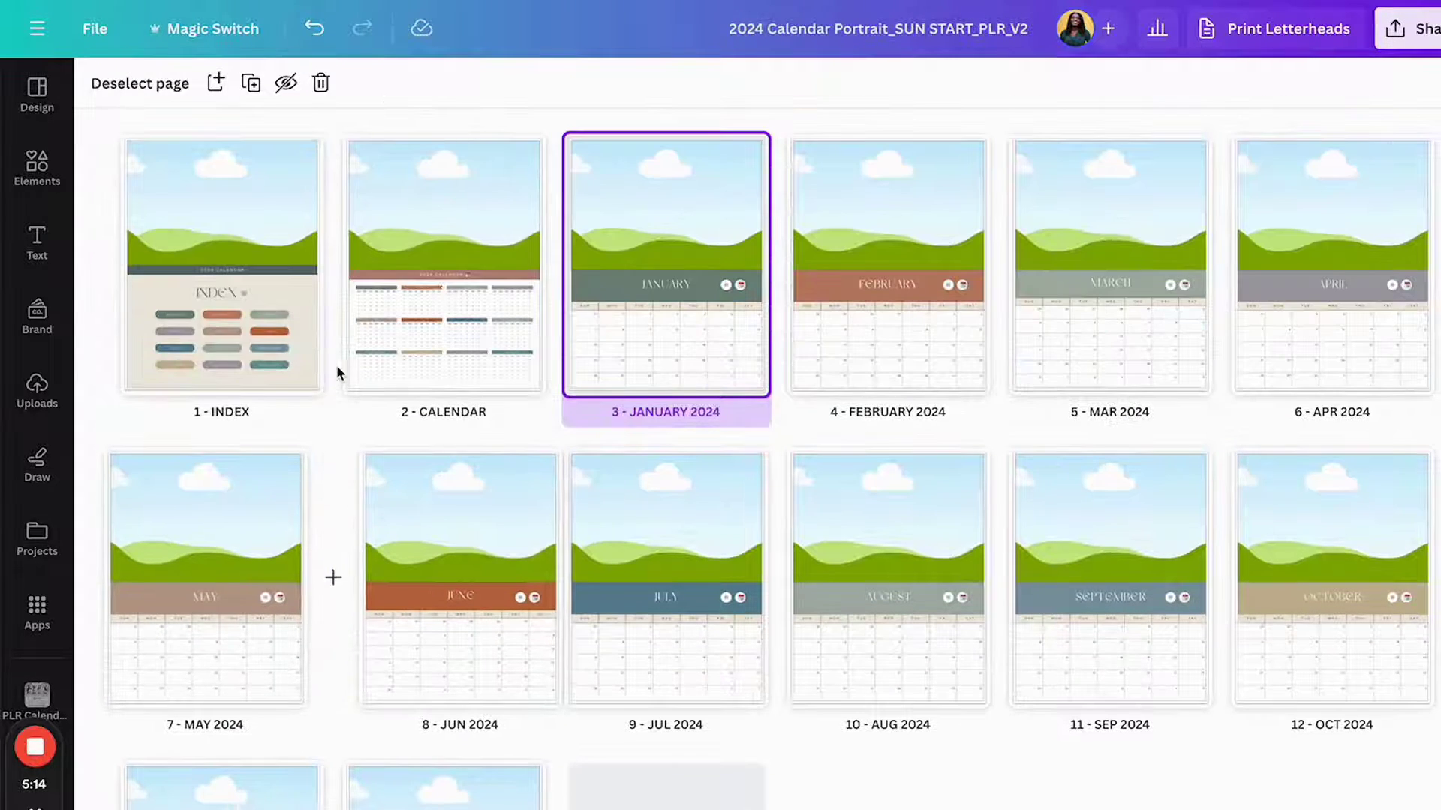
{"action": "double_click", "coordinate": [475, 334]}
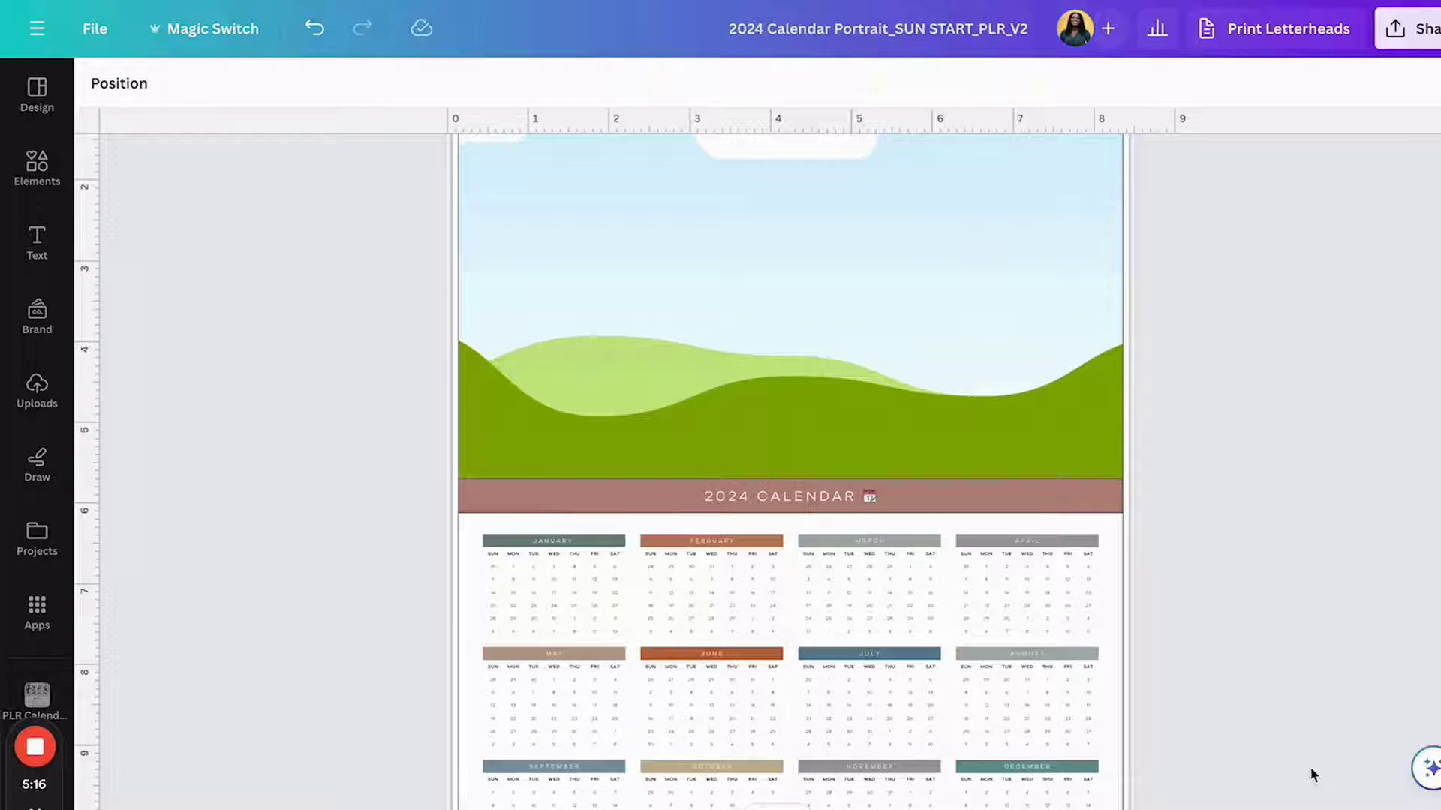
{"action": "scroll", "coordinate": [796, 504], "scroll_direction": "up", "scroll_amount": 3}
{"action": "scroll", "coordinate": [499, 550], "scroll_direction": "down", "scroll_amount": 4}
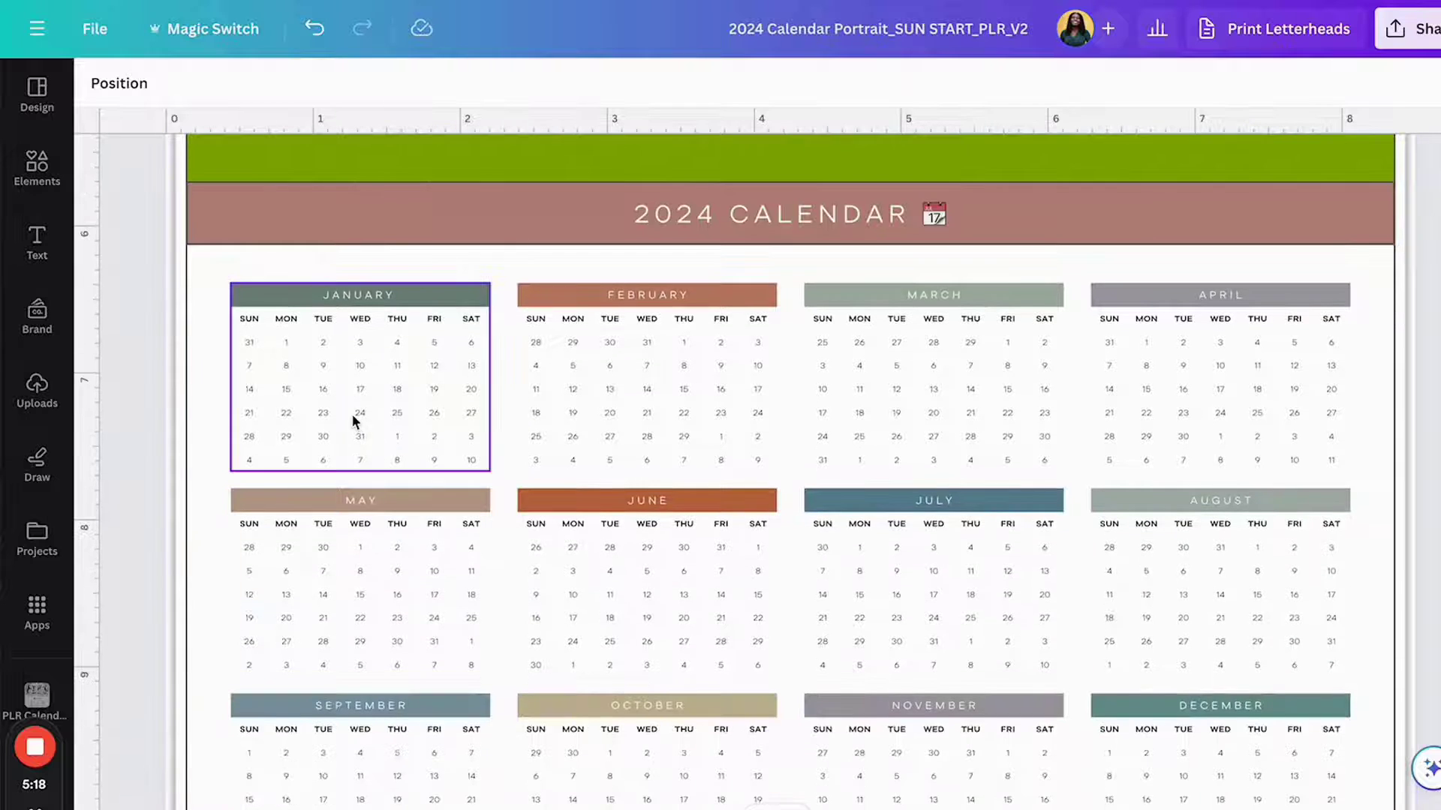
Switch through the MON START design to SUN START_PLR_V4 and its January page.
{"action": "key", "text": "ctrl+Tab"}
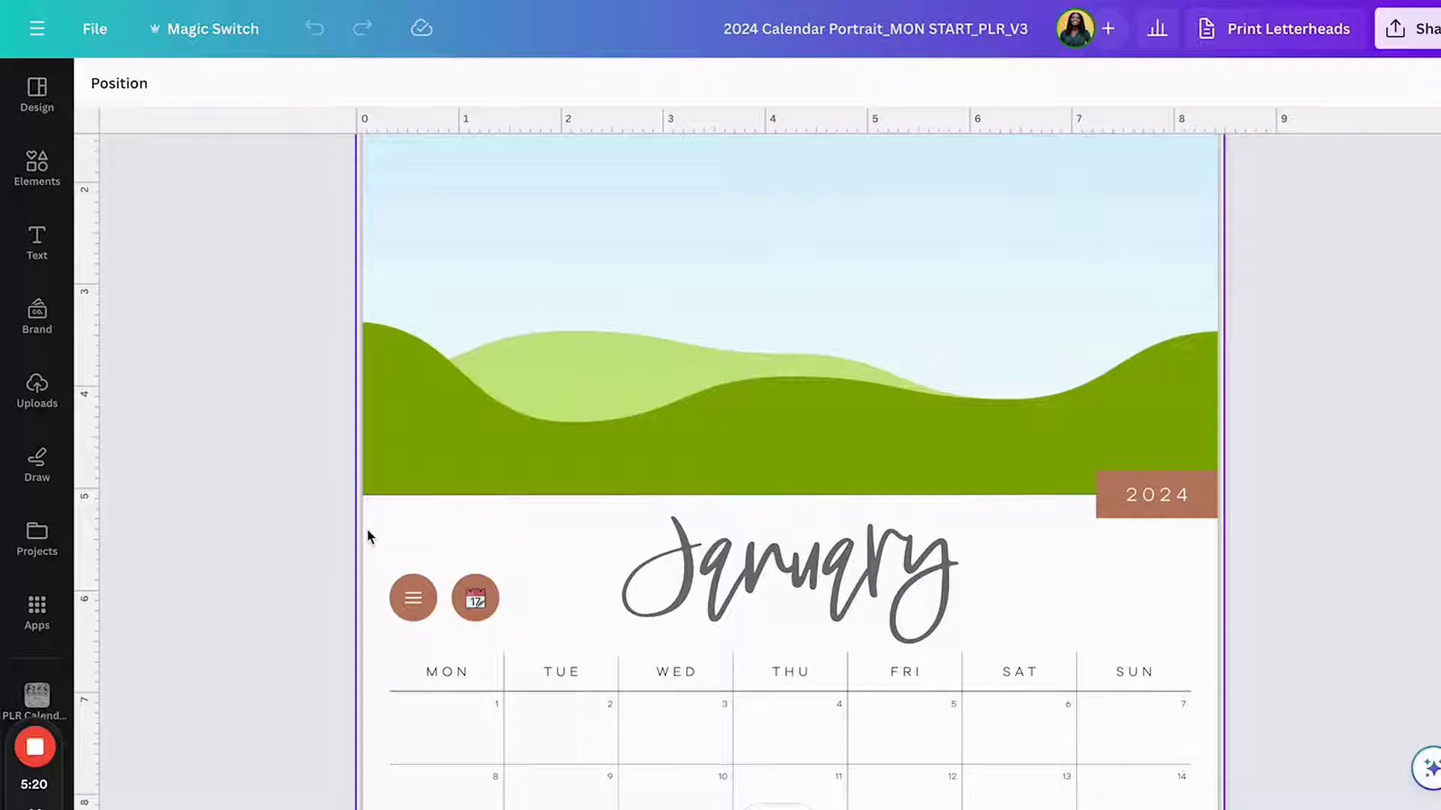
{"action": "scroll", "coordinate": [367, 535], "scroll_direction": "down", "scroll_amount": 5}
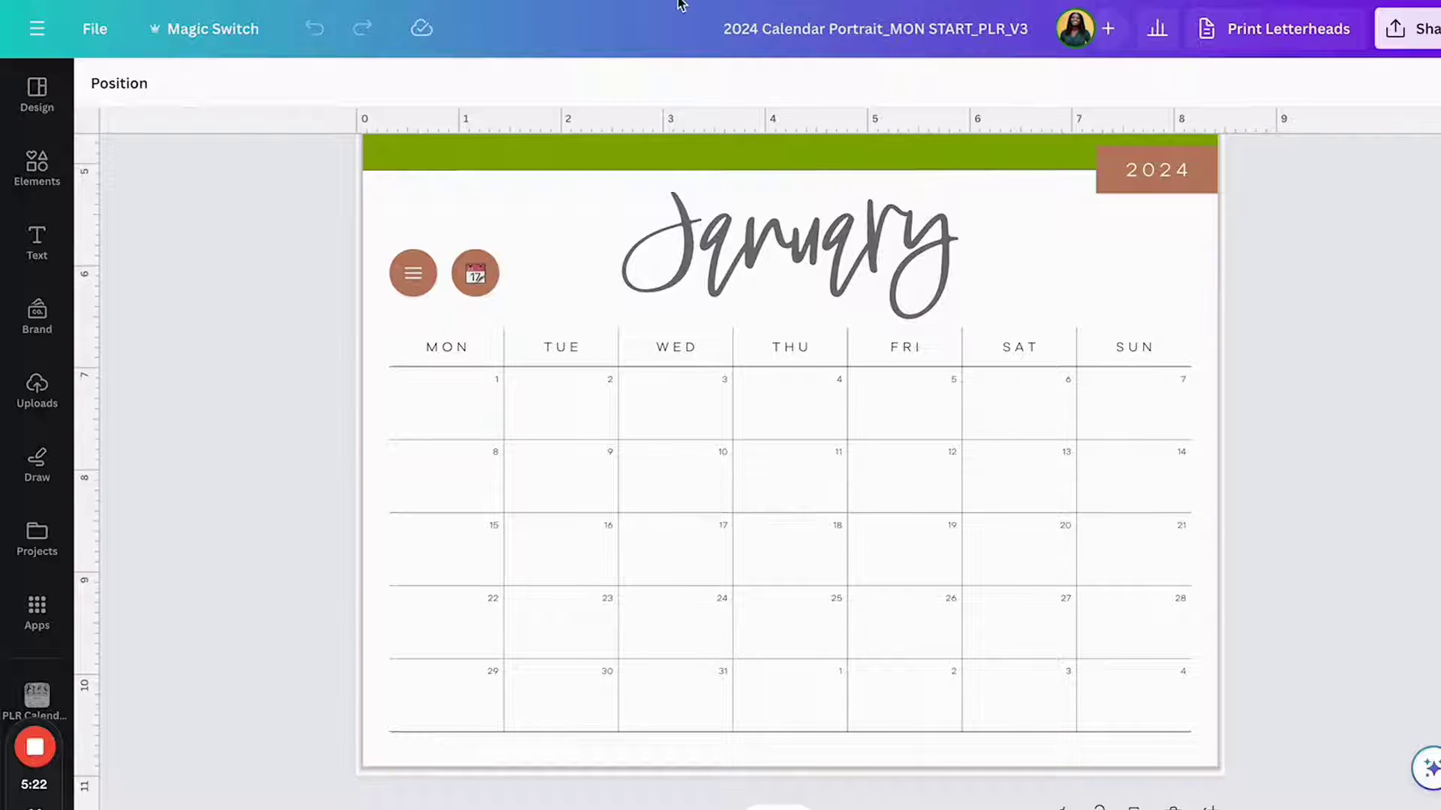
{"action": "key", "text": "ctrl+Tab"}
{"action": "scroll", "coordinate": [352, 487], "scroll_direction": "down", "scroll_amount": 2}
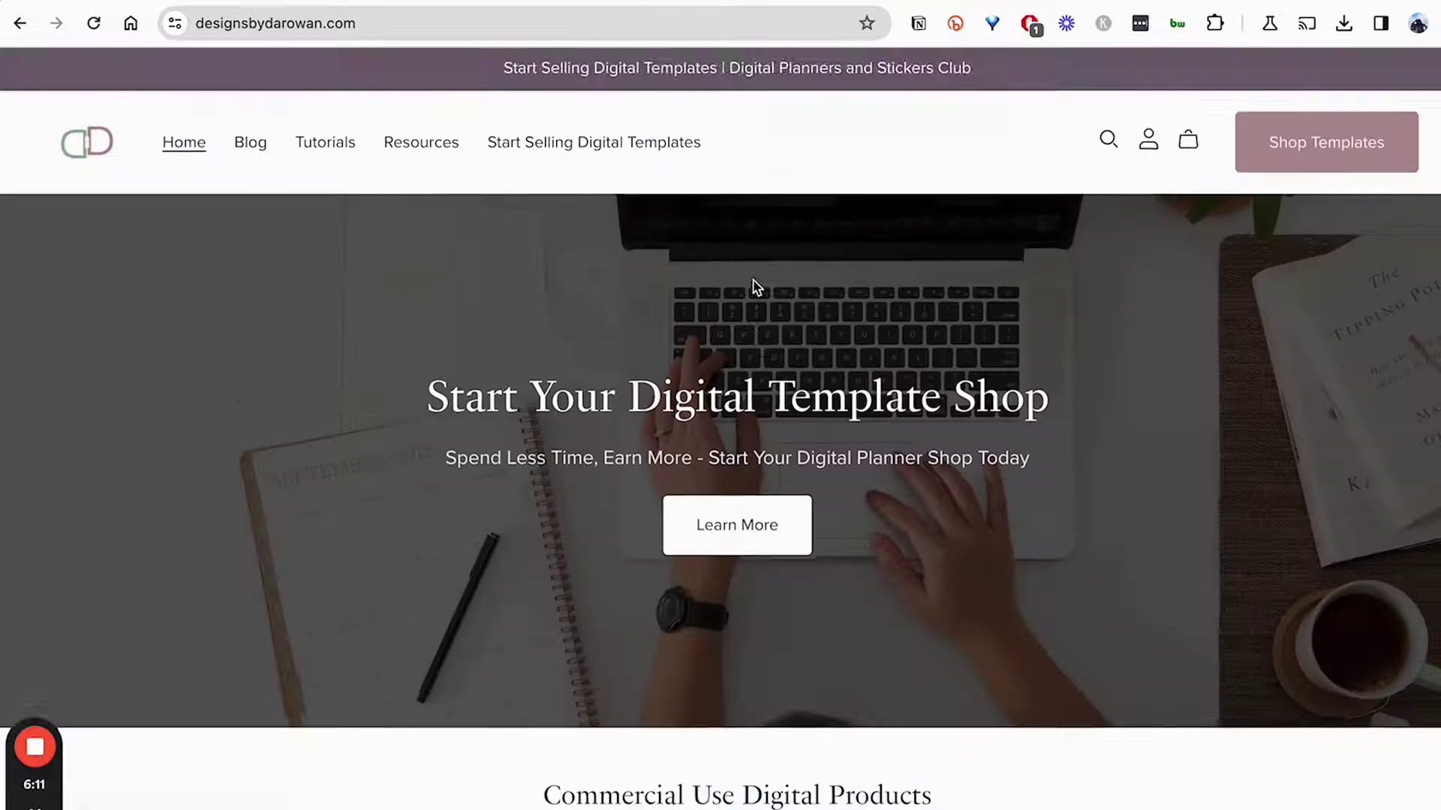
Open the designsbydarowan.com membership page via Learn More and review its pricing plans.
{"action": "scroll", "coordinate": [751, 280], "scroll_direction": "down", "scroll_amount": 2}
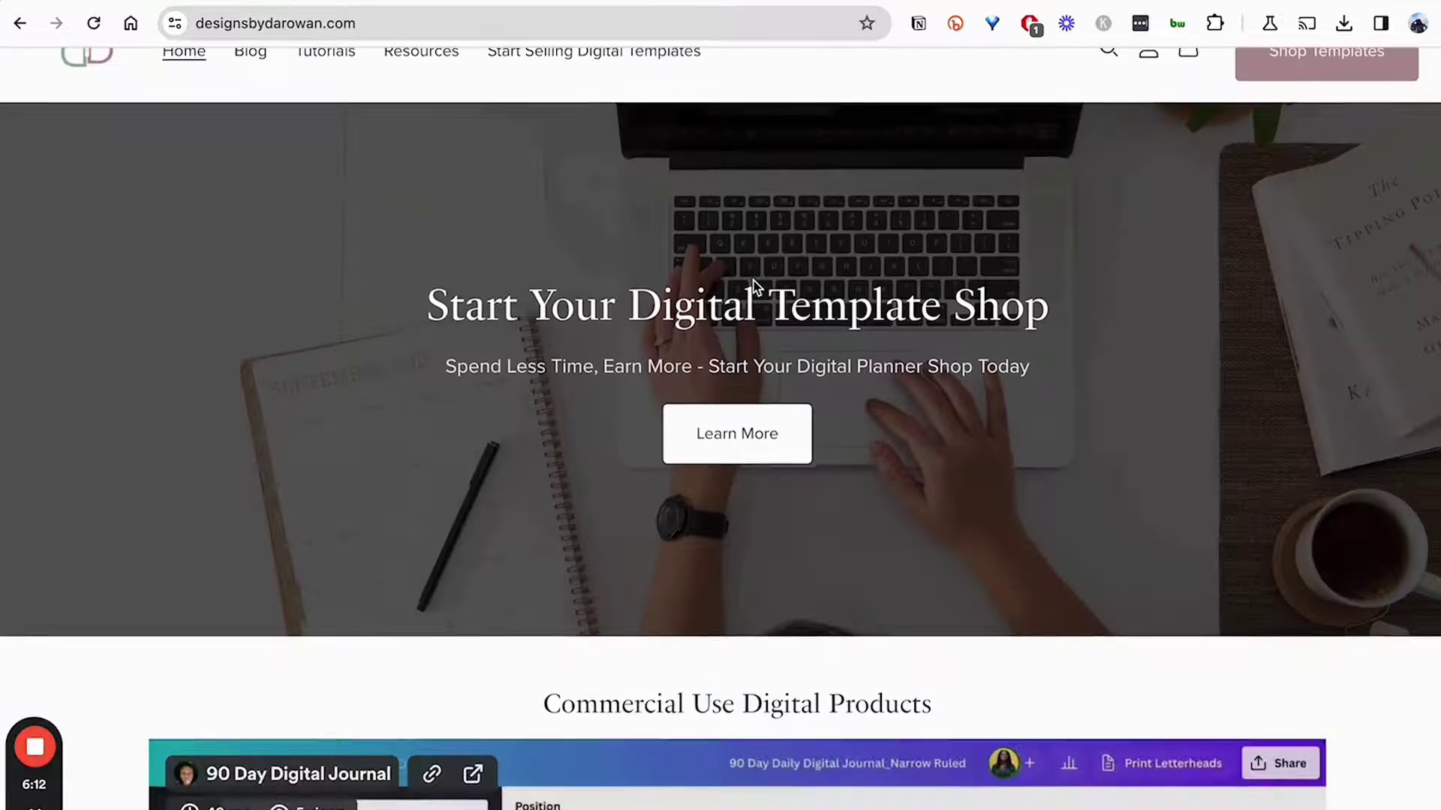
{"action": "left_click", "coordinate": [743, 429]}
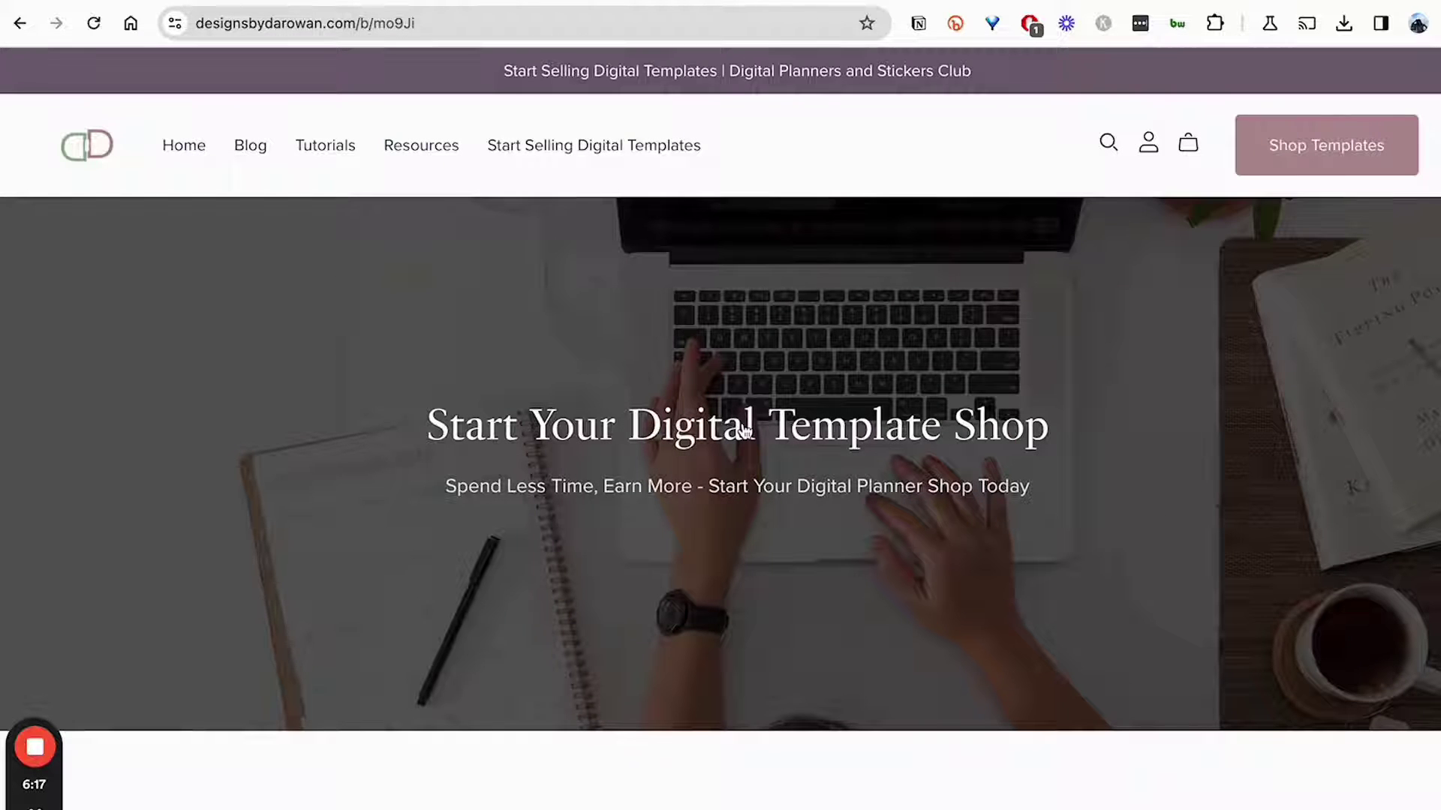
{"action": "scroll", "coordinate": [743, 429], "scroll_direction": "down", "scroll_amount": 2}
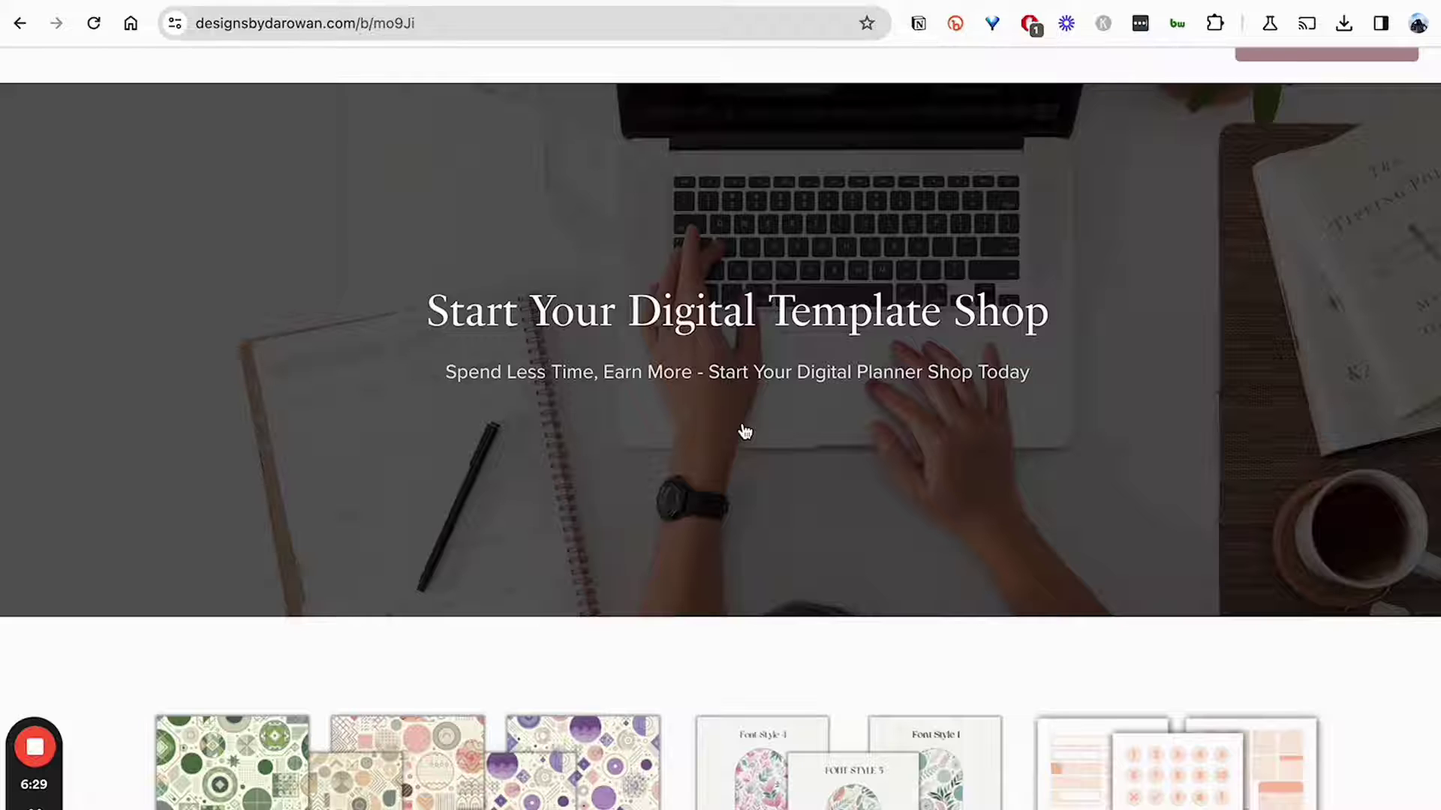
{"action": "scroll", "coordinate": [745, 432], "scroll_direction": "down", "scroll_amount": 2}
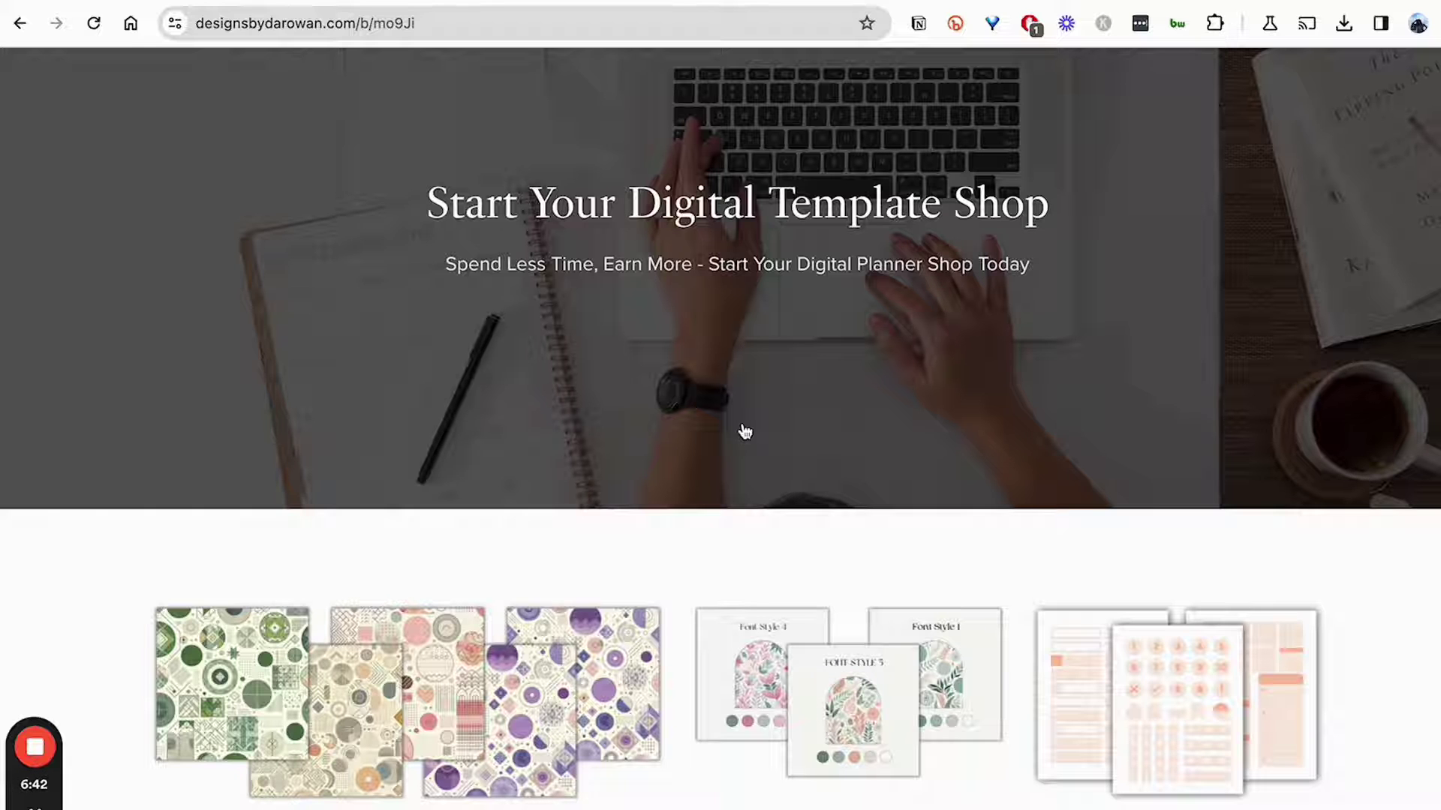
{"action": "scroll", "coordinate": [745, 431], "scroll_direction": "down", "scroll_amount": 15}
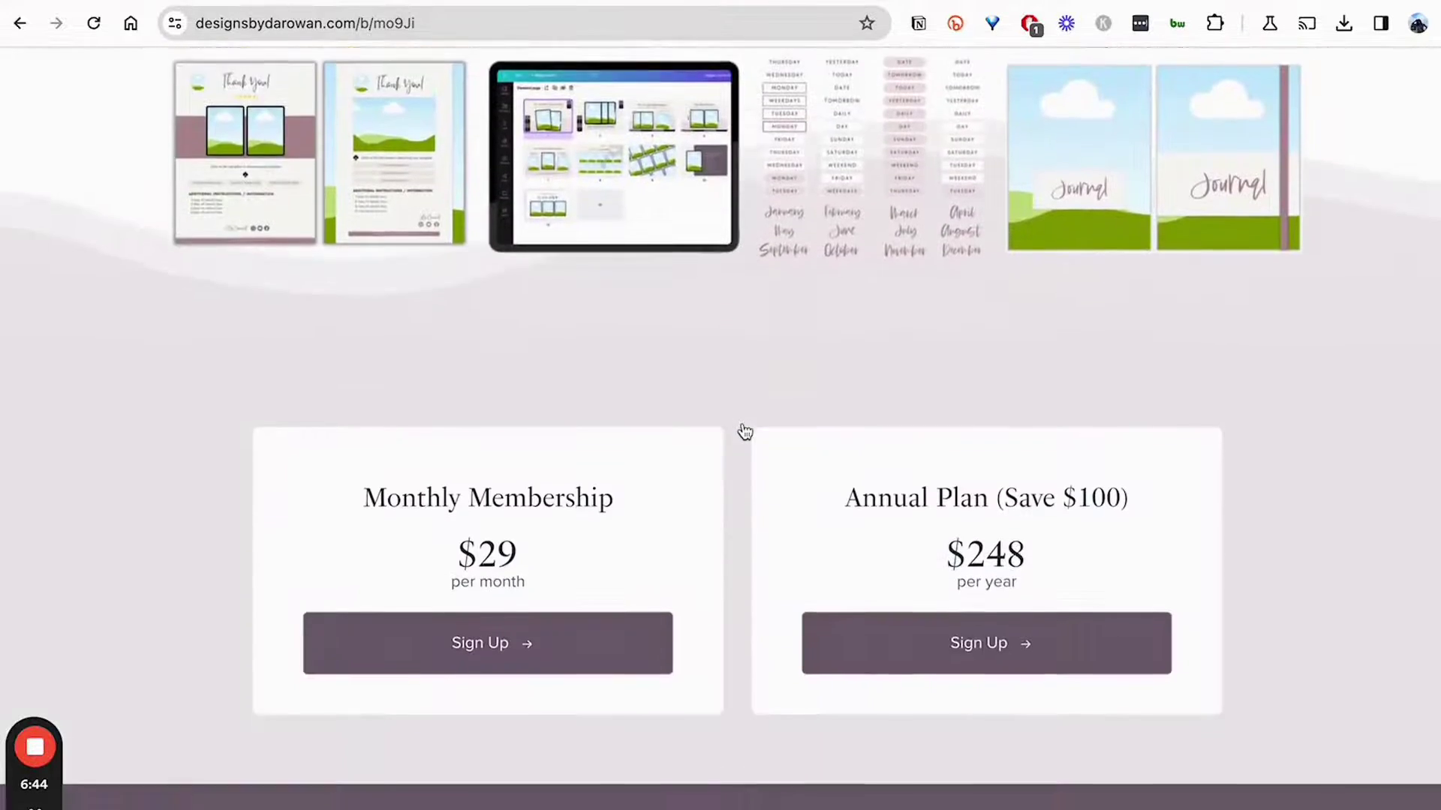
{"action": "scroll", "coordinate": [744, 431], "scroll_direction": "down", "scroll_amount": 10}
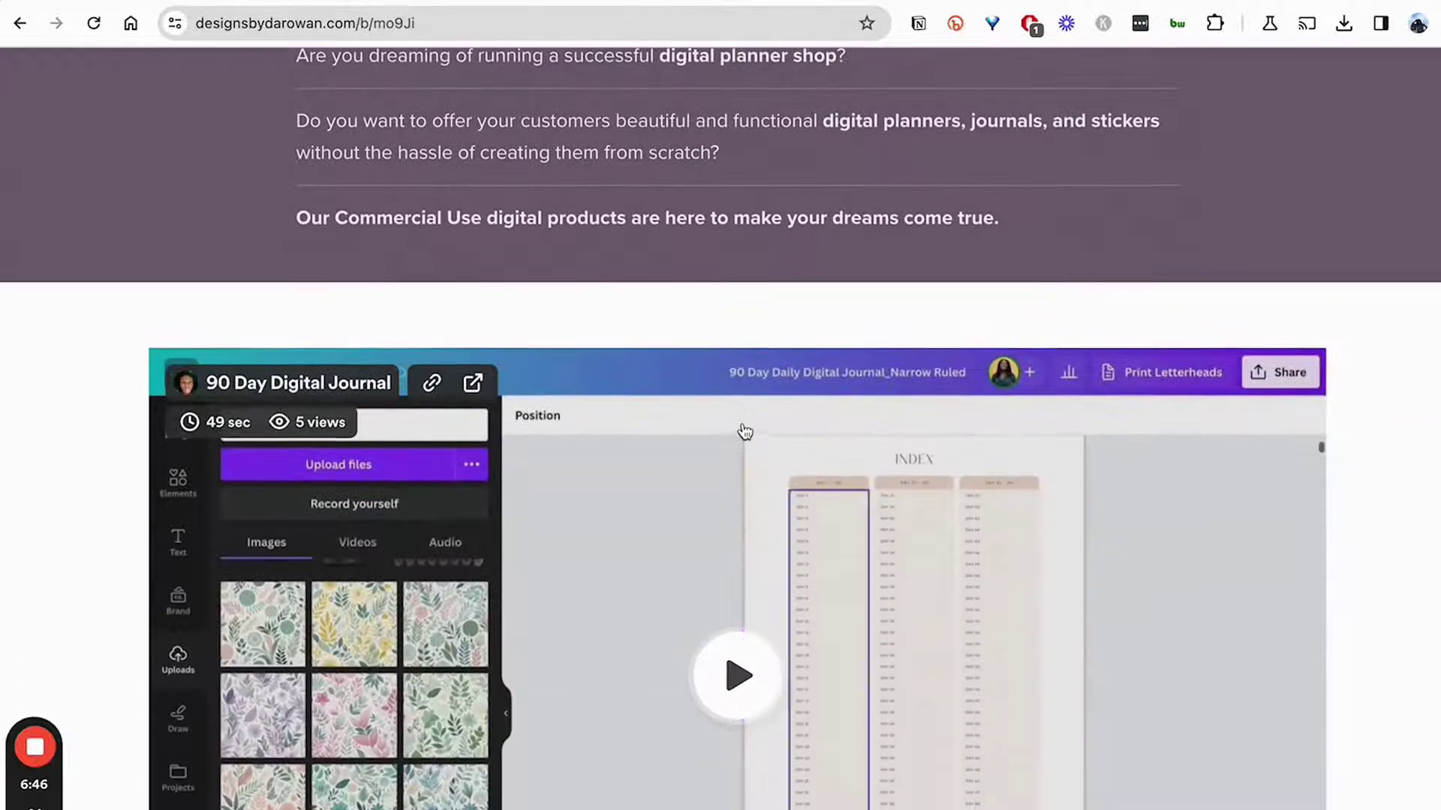
{"action": "scroll", "coordinate": [745, 432], "scroll_direction": "down", "scroll_amount": 12}
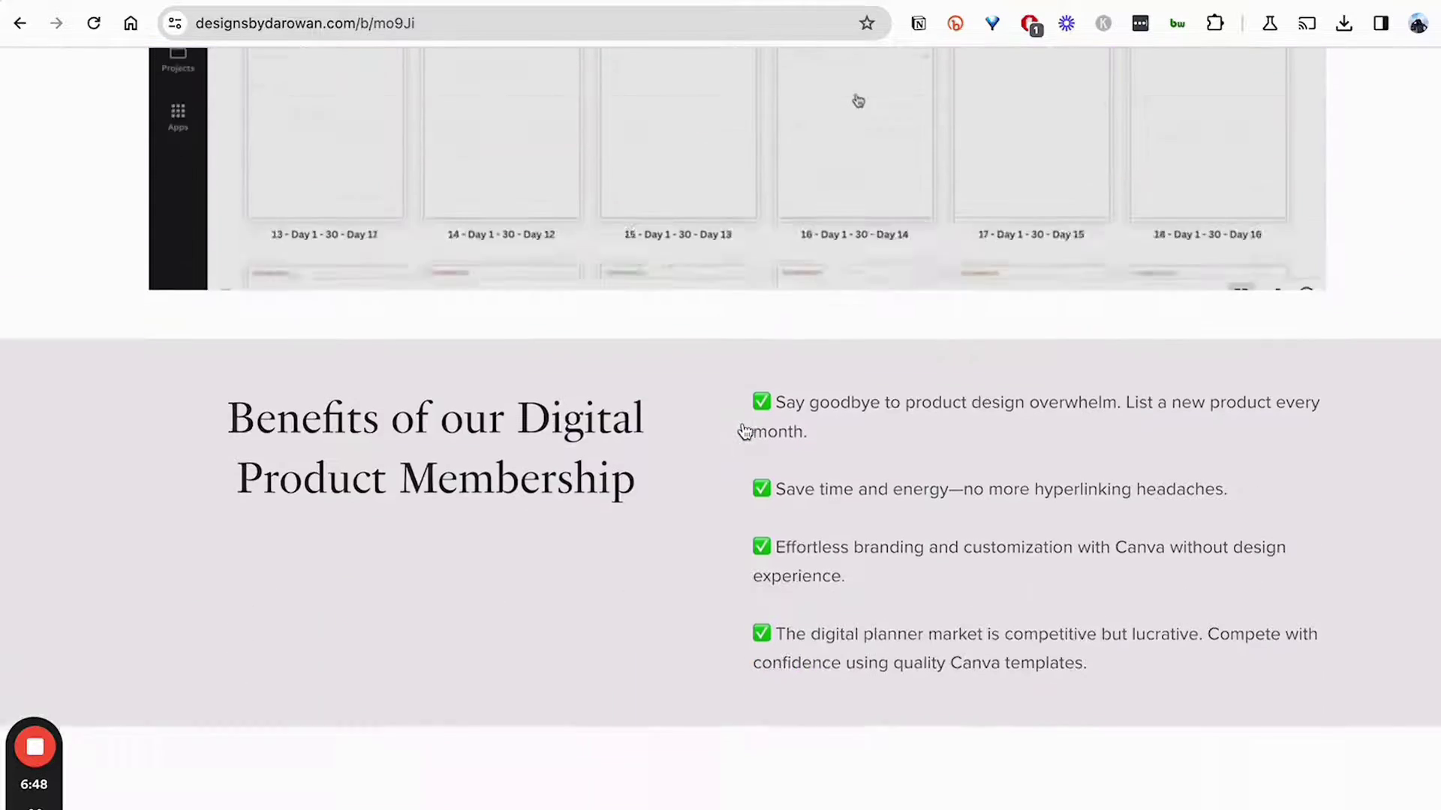
{"action": "scroll", "coordinate": [744, 431], "scroll_direction": "down", "scroll_amount": 12}
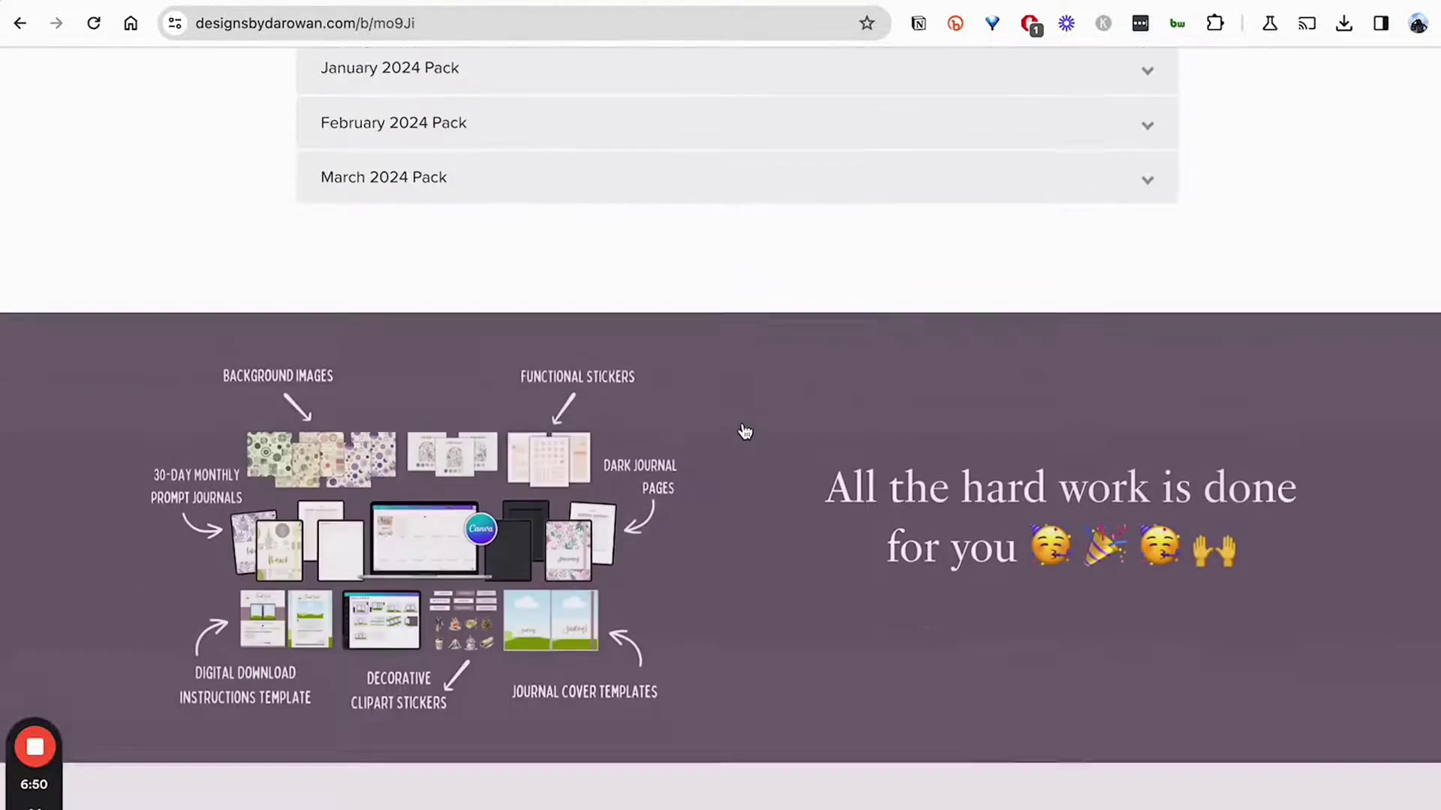
{"action": "scroll", "coordinate": [745, 432], "scroll_direction": "down", "scroll_amount": 1}
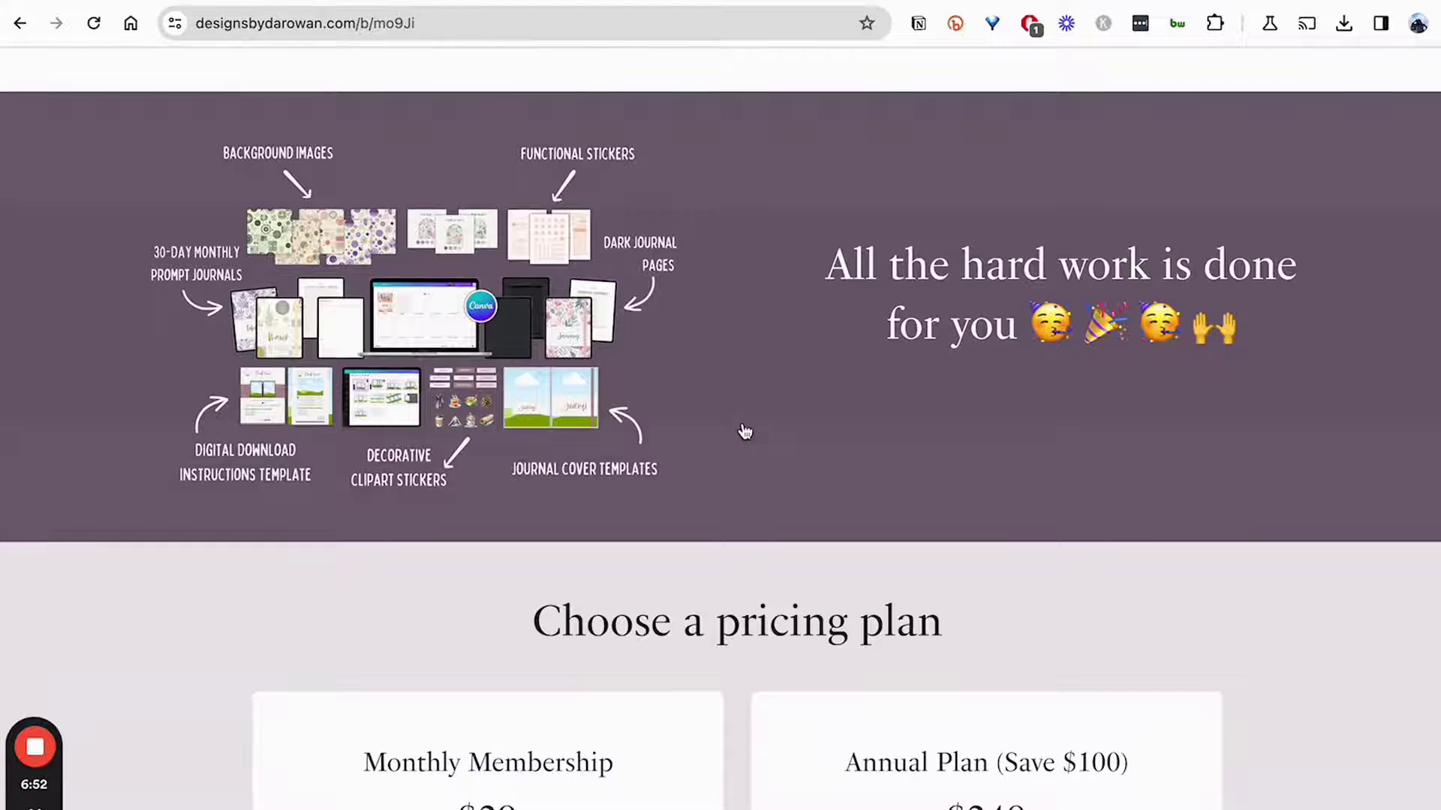
{"action": "scroll", "coordinate": [745, 431], "scroll_direction": "down", "scroll_amount": 3}
{"action": "scroll", "coordinate": [744, 432], "scroll_direction": "up", "scroll_amount": 2}
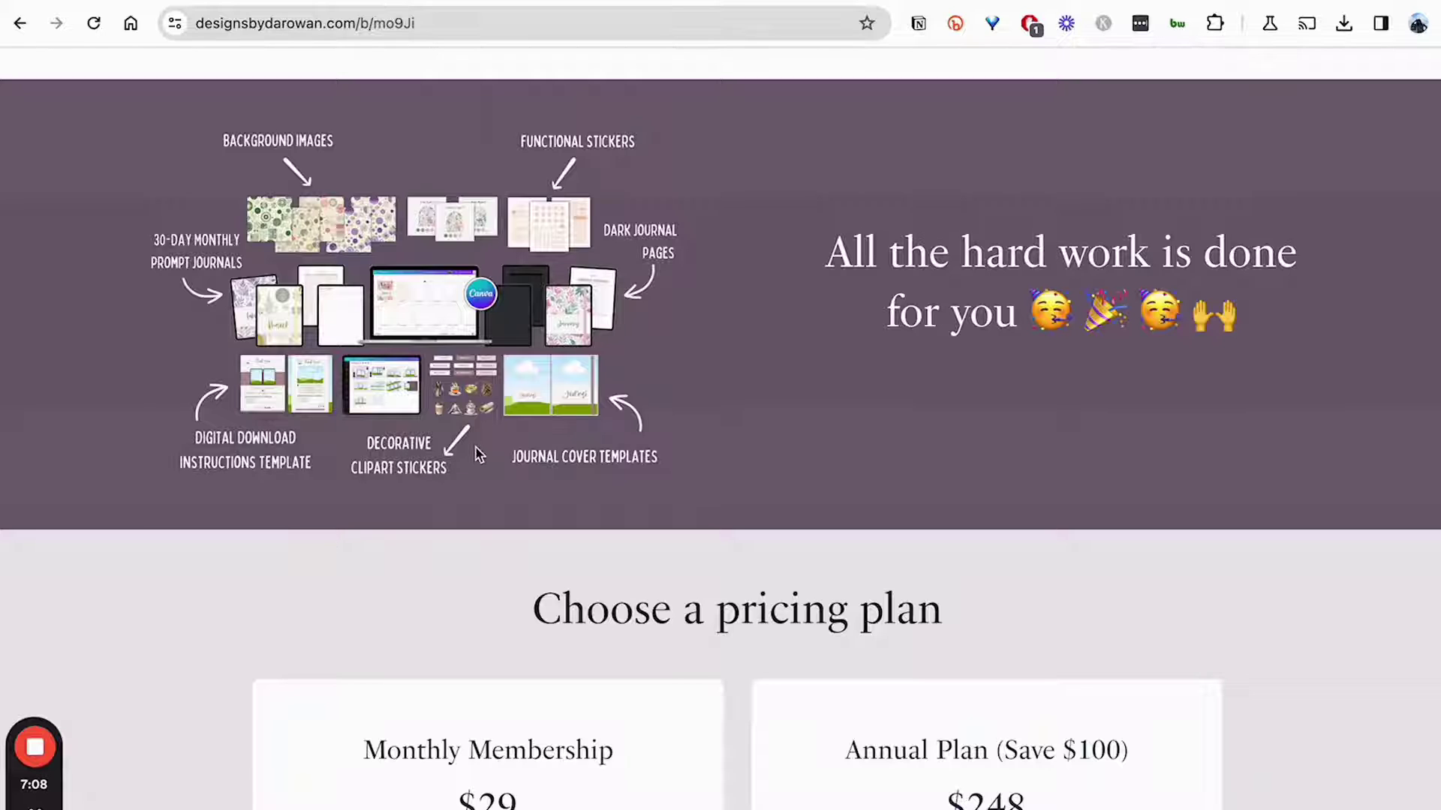
Look through the membership page's included templates, bonuses and FAQ.
{"action": "scroll", "coordinate": [475, 450], "scroll_direction": "down", "scroll_amount": 3}
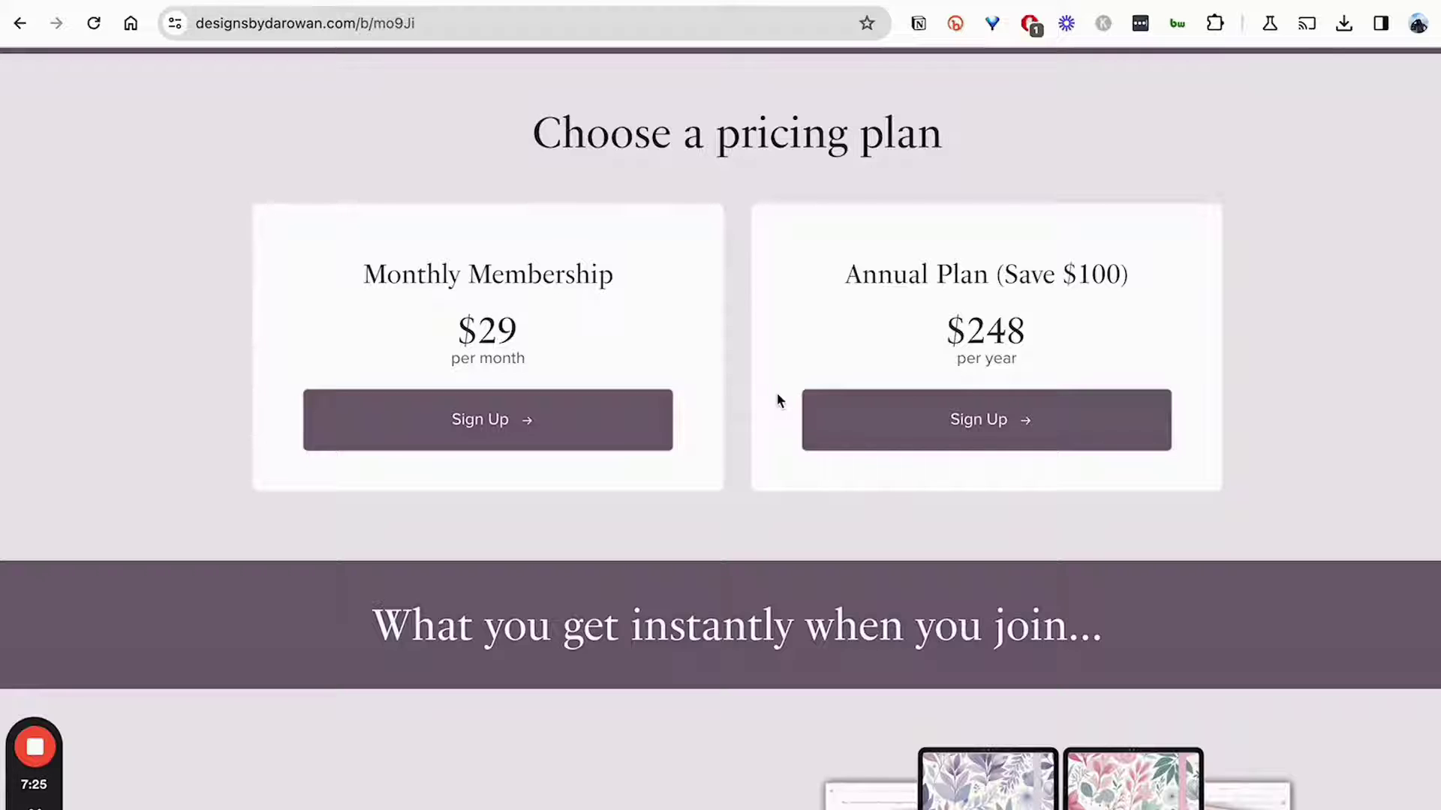
{"action": "scroll", "coordinate": [776, 391], "scroll_direction": "down", "scroll_amount": 15}
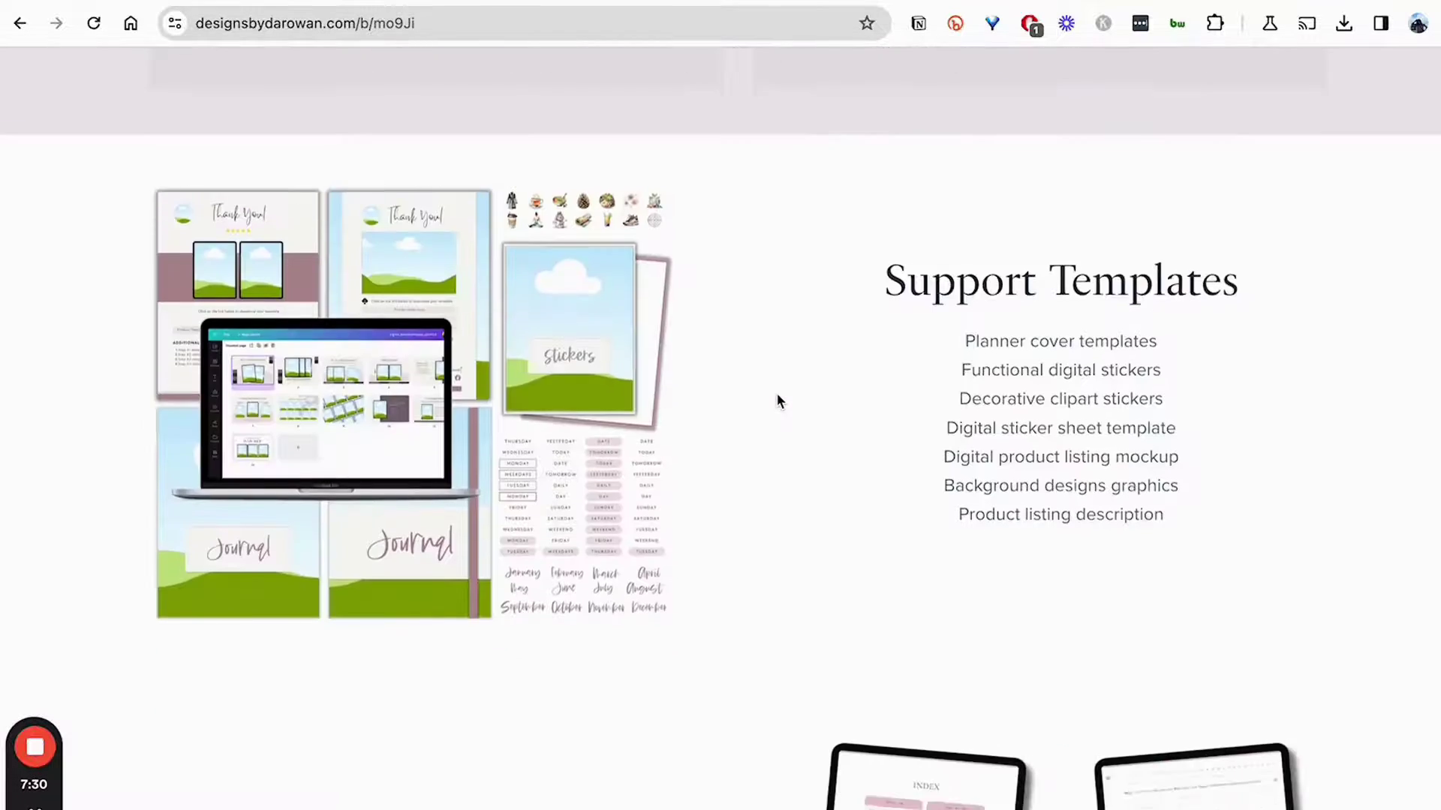
{"action": "scroll", "coordinate": [777, 396], "scroll_direction": "down", "scroll_amount": 7}
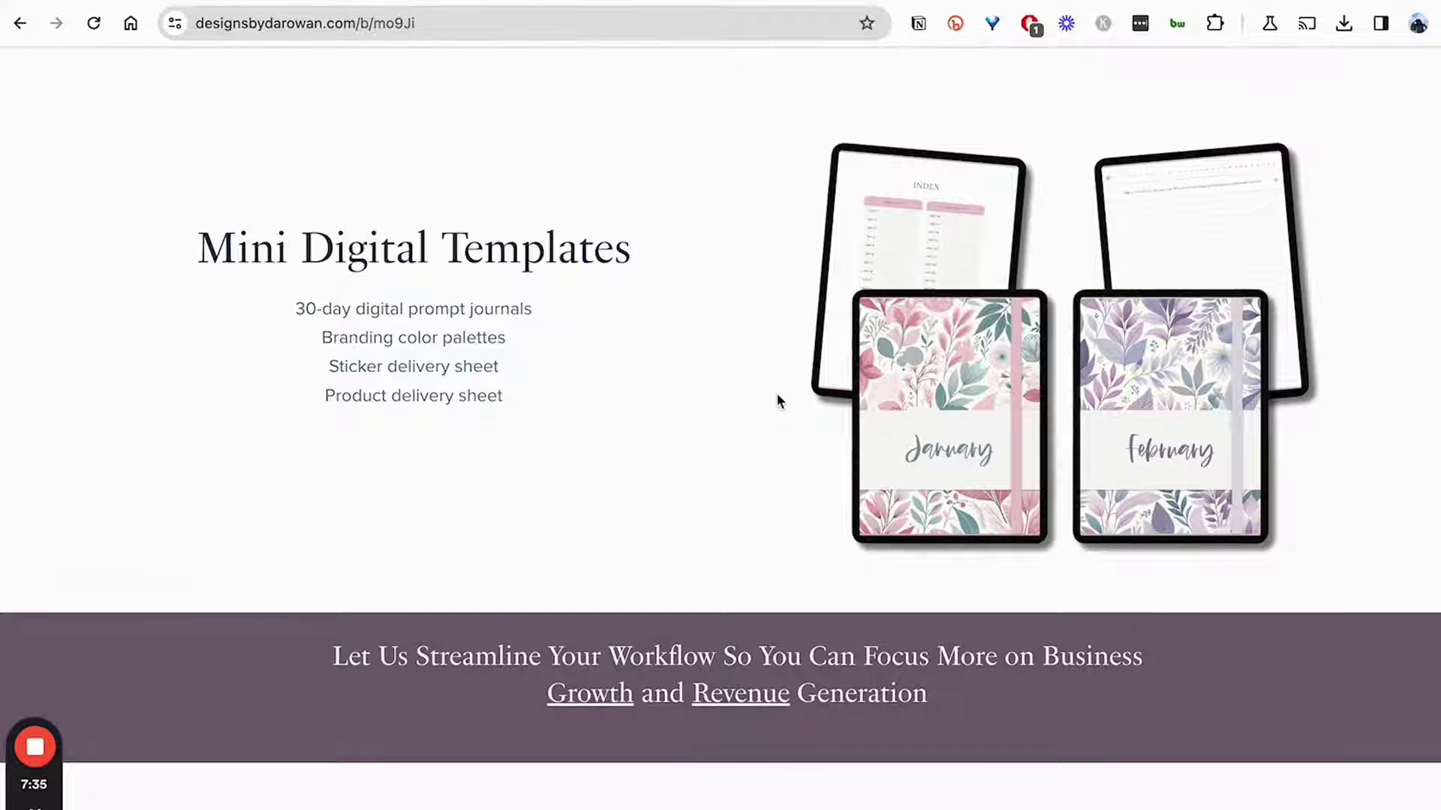
{"action": "scroll", "coordinate": [778, 400], "scroll_direction": "down", "scroll_amount": 3}
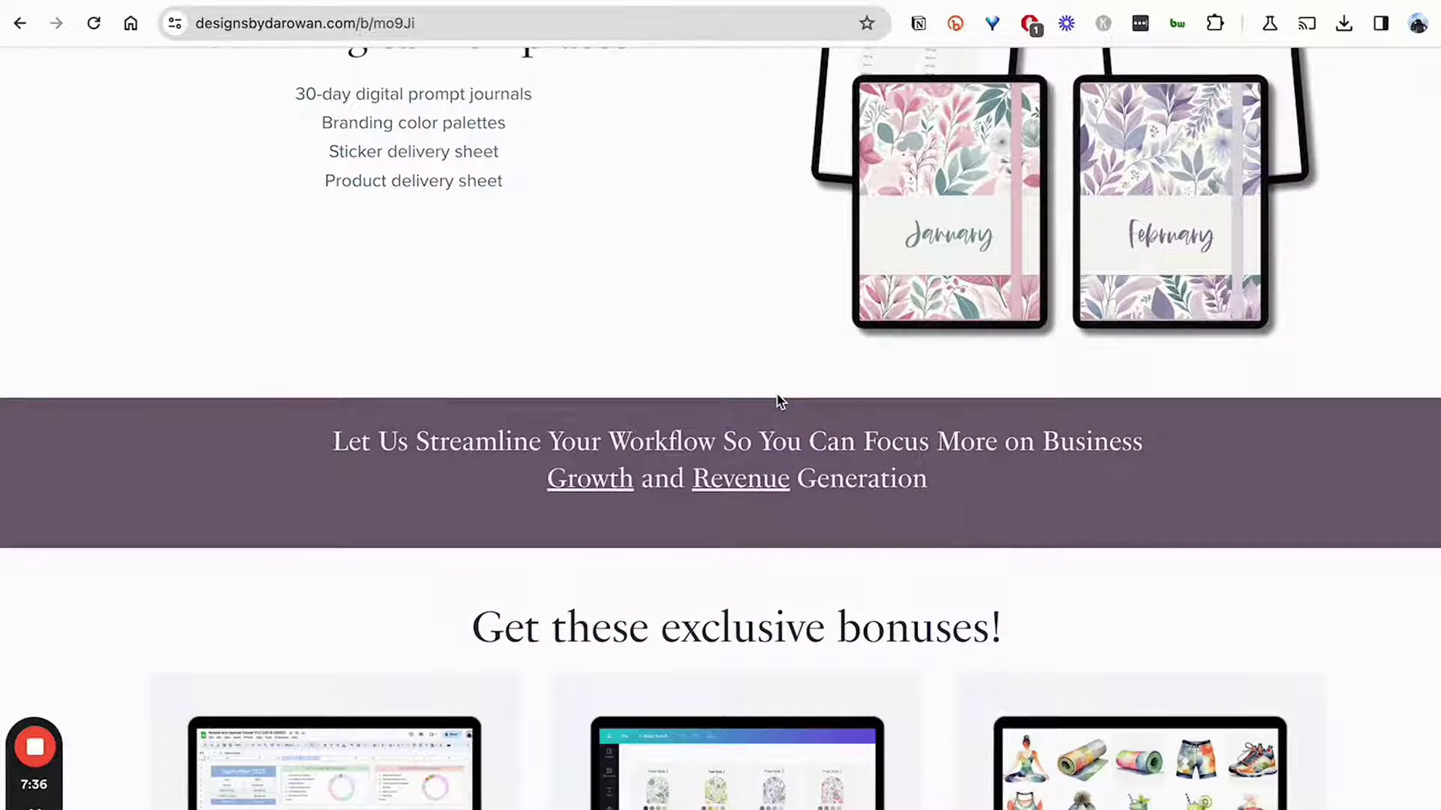
{"action": "scroll", "coordinate": [777, 402], "scroll_direction": "down", "scroll_amount": 4}
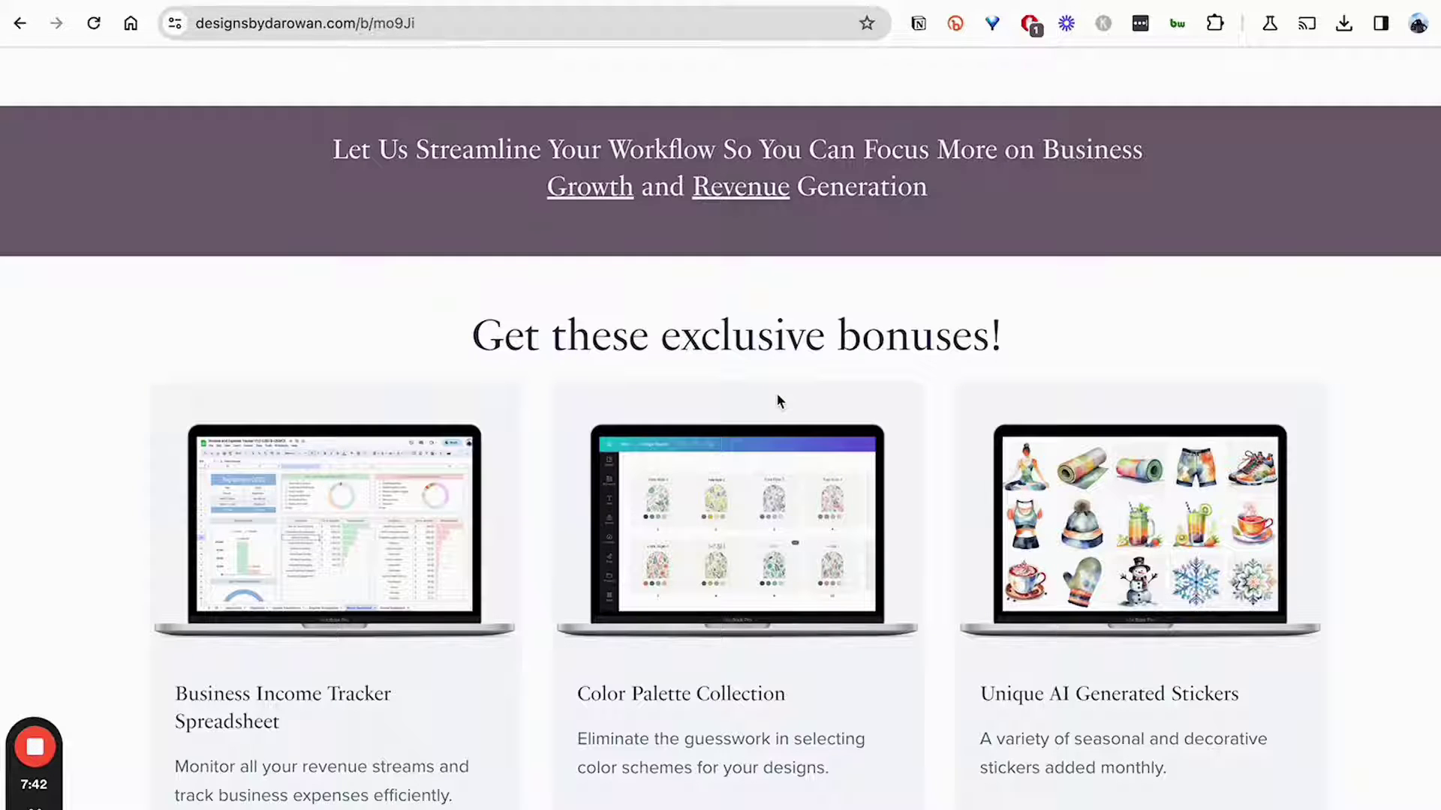
{"action": "scroll", "coordinate": [777, 402], "scroll_direction": "down", "scroll_amount": 8}
{"action": "scroll", "coordinate": [777, 402], "scroll_direction": "down", "scroll_amount": 12}
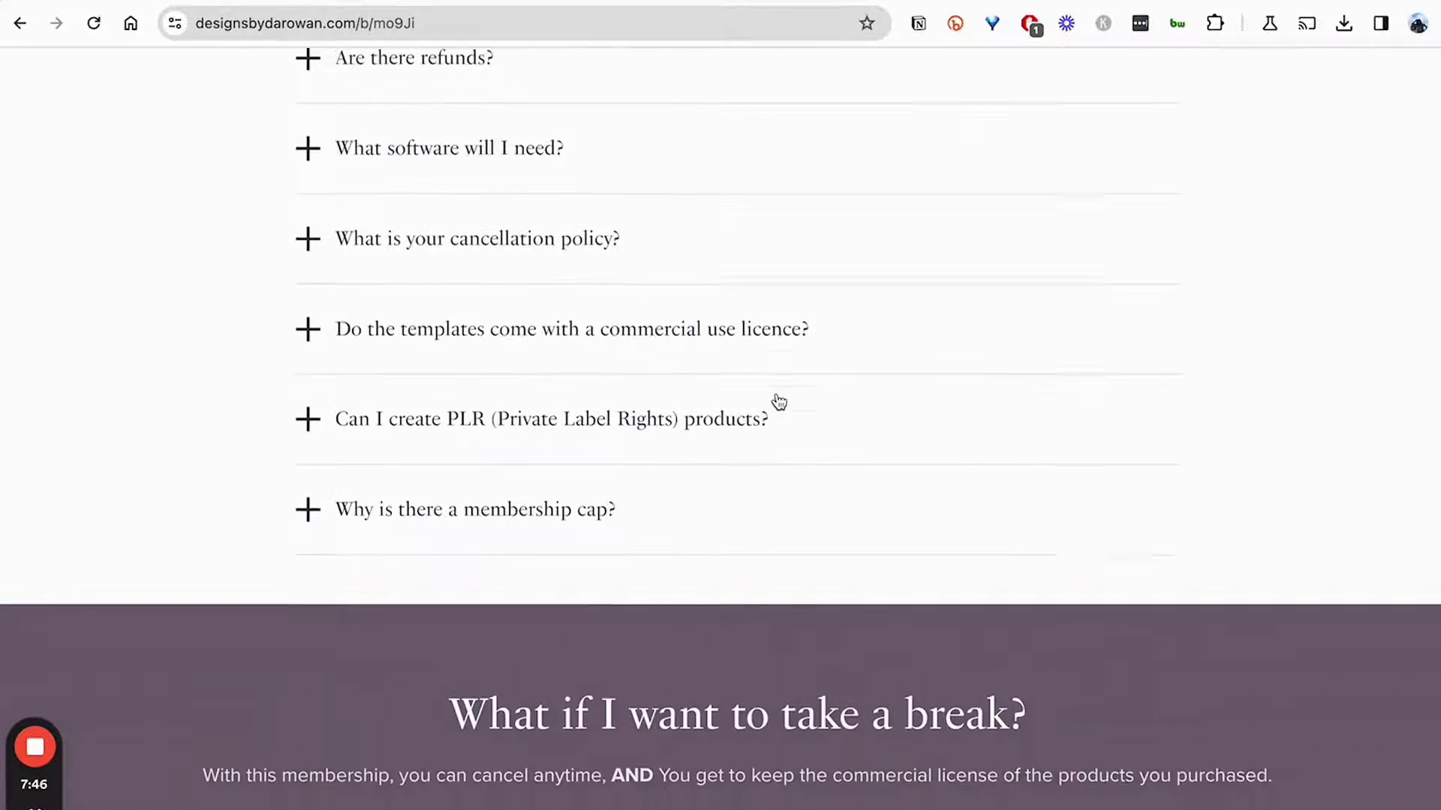
{"action": "scroll", "coordinate": [778, 403], "scroll_direction": "down", "scroll_amount": 6}
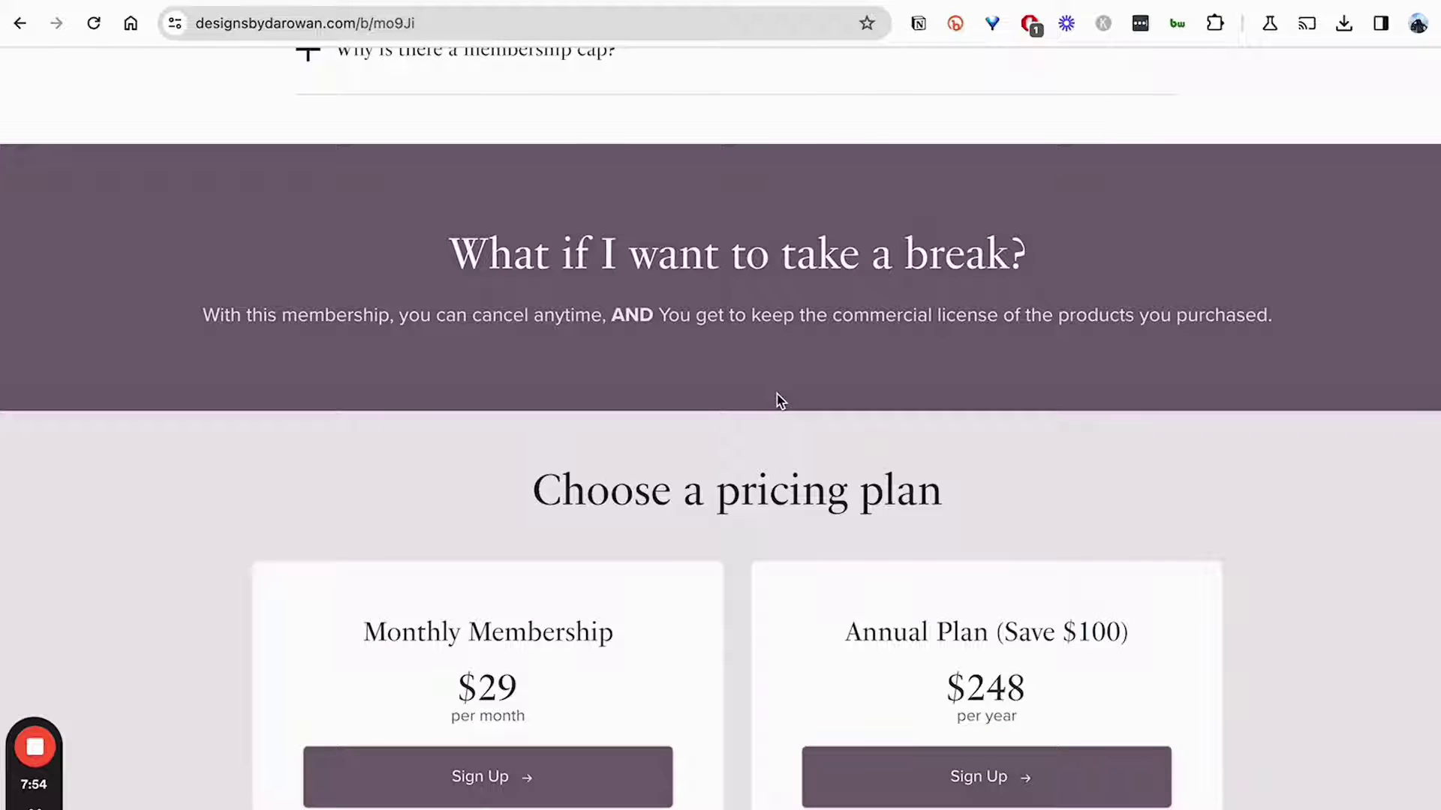
{"action": "scroll", "coordinate": [779, 399], "scroll_direction": "down", "scroll_amount": 5}
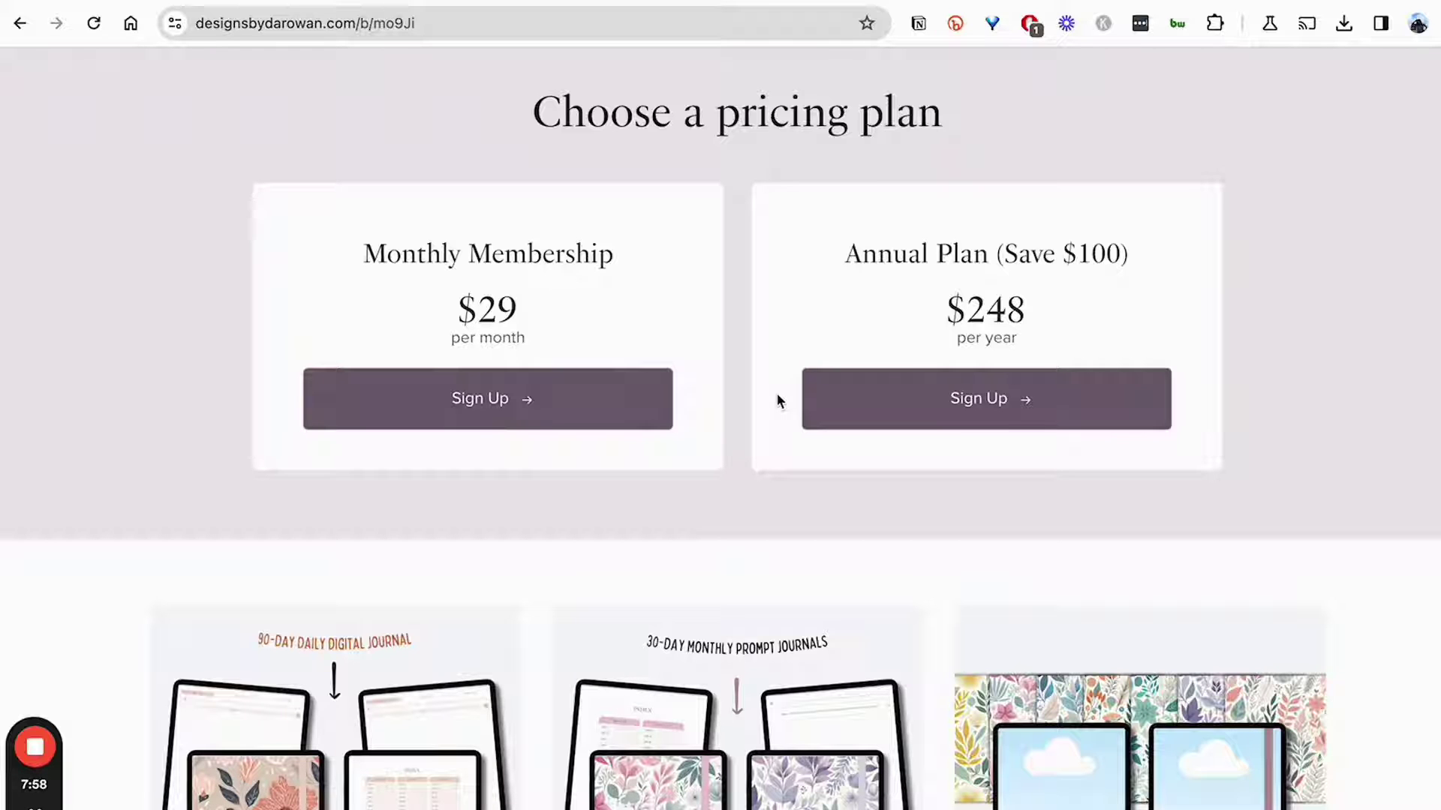
{"action": "scroll", "coordinate": [778, 399], "scroll_direction": "down", "scroll_amount": 8}
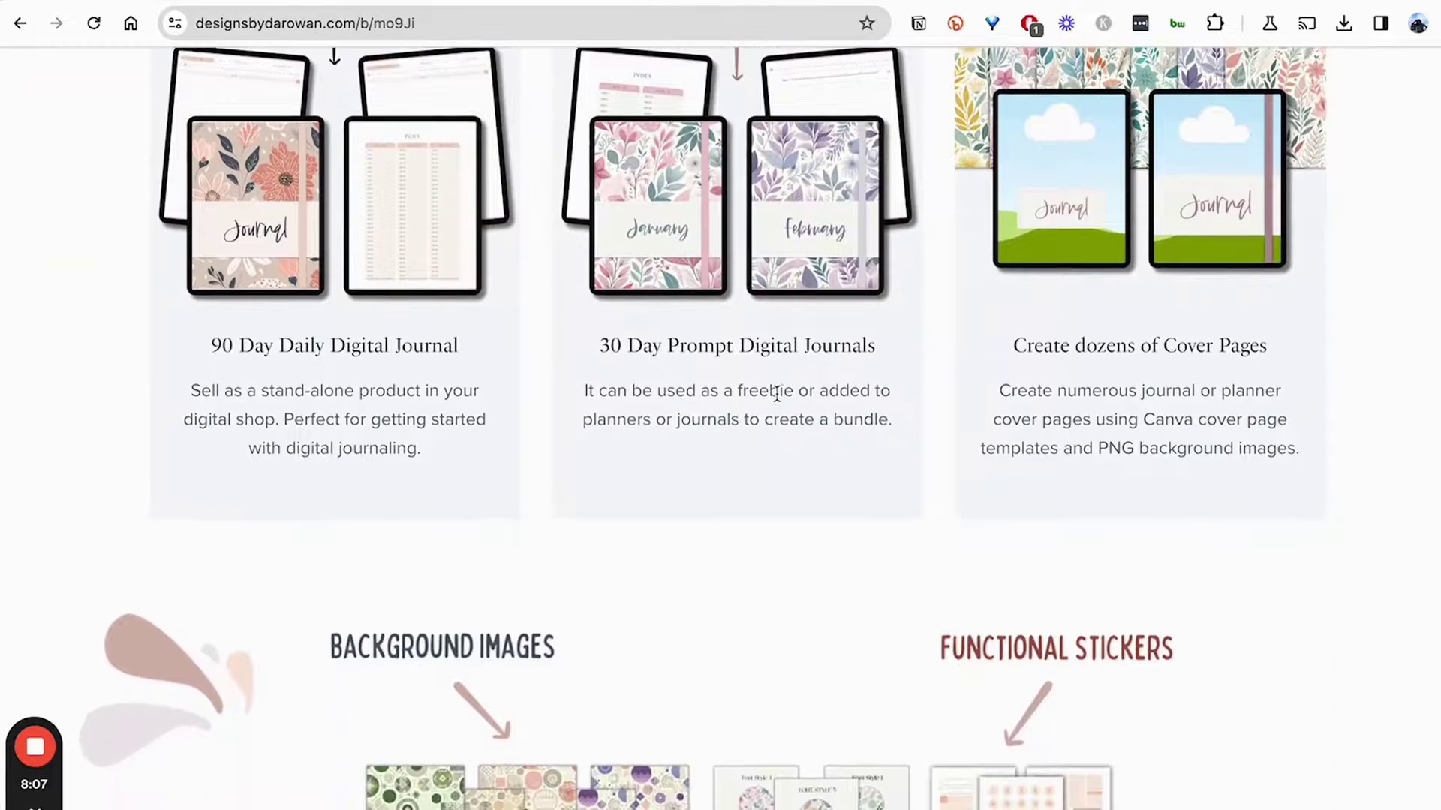
{"action": "scroll", "coordinate": [776, 394], "scroll_direction": "up", "scroll_amount": 1}
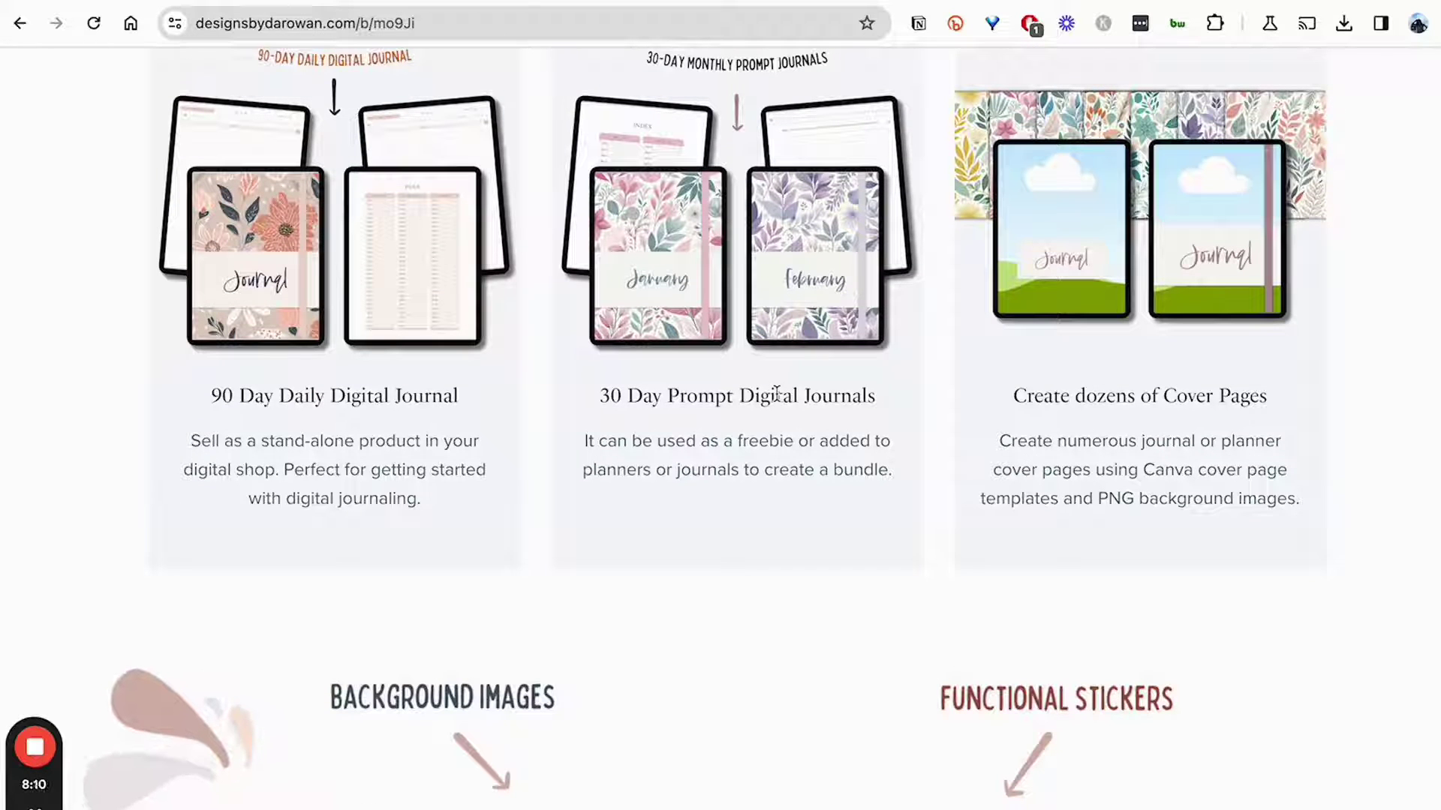
{"action": "scroll", "coordinate": [776, 393], "scroll_direction": "down", "scroll_amount": 12}
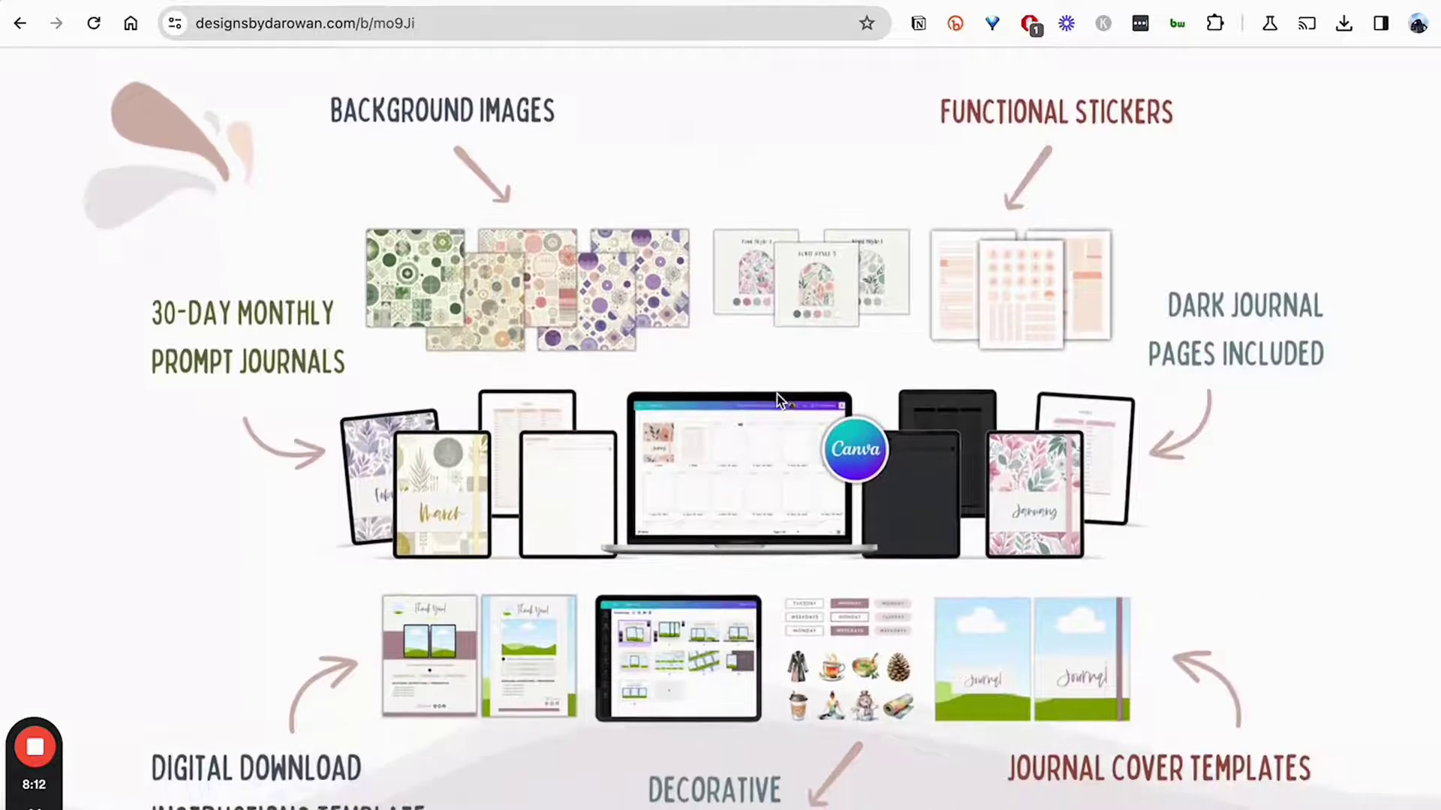
{"action": "scroll", "coordinate": [775, 393], "scroll_direction": "down", "scroll_amount": 2}
{"action": "scroll", "coordinate": [776, 394], "scroll_direction": "down", "scroll_amount": 7}
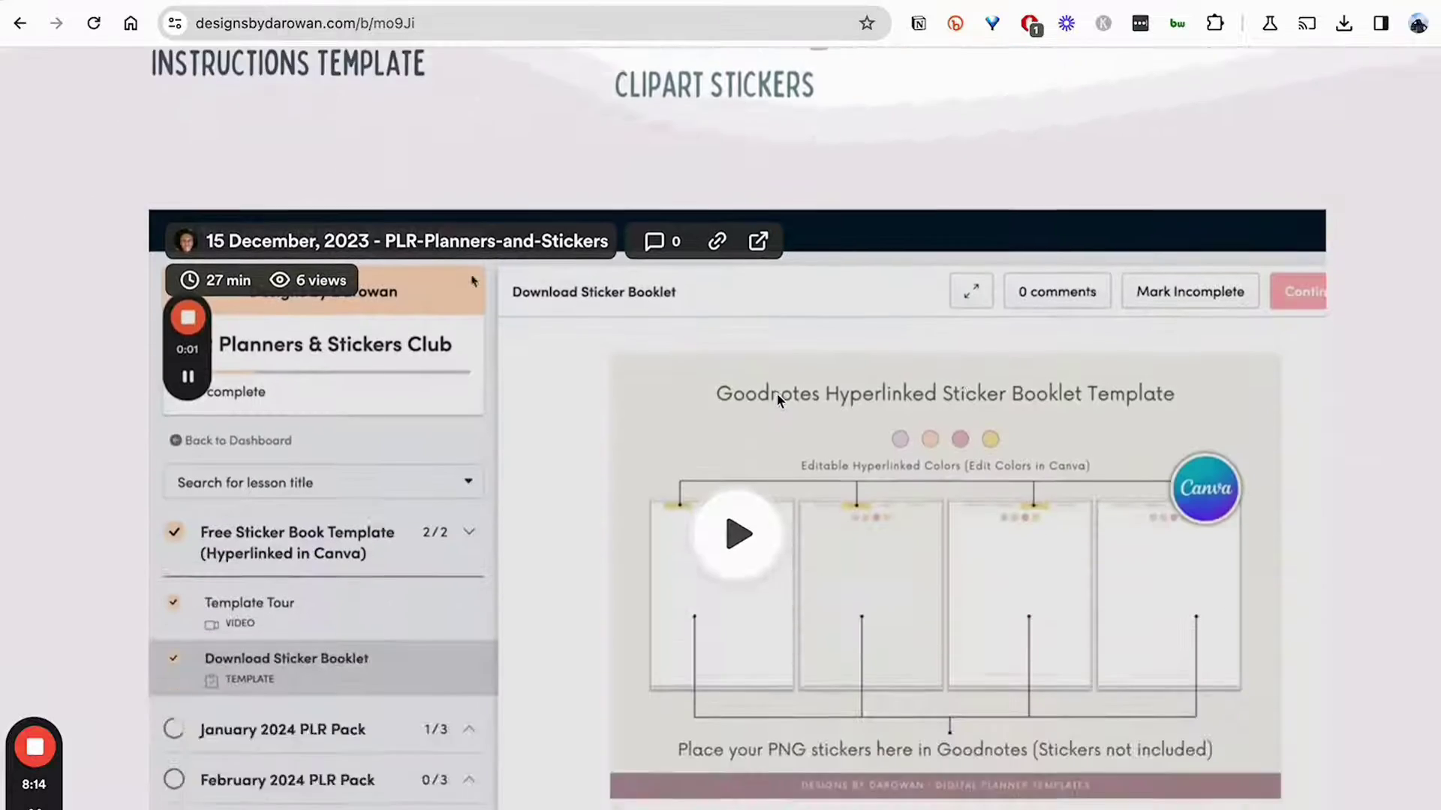
{"action": "scroll", "coordinate": [776, 394], "scroll_direction": "down", "scroll_amount": 1}
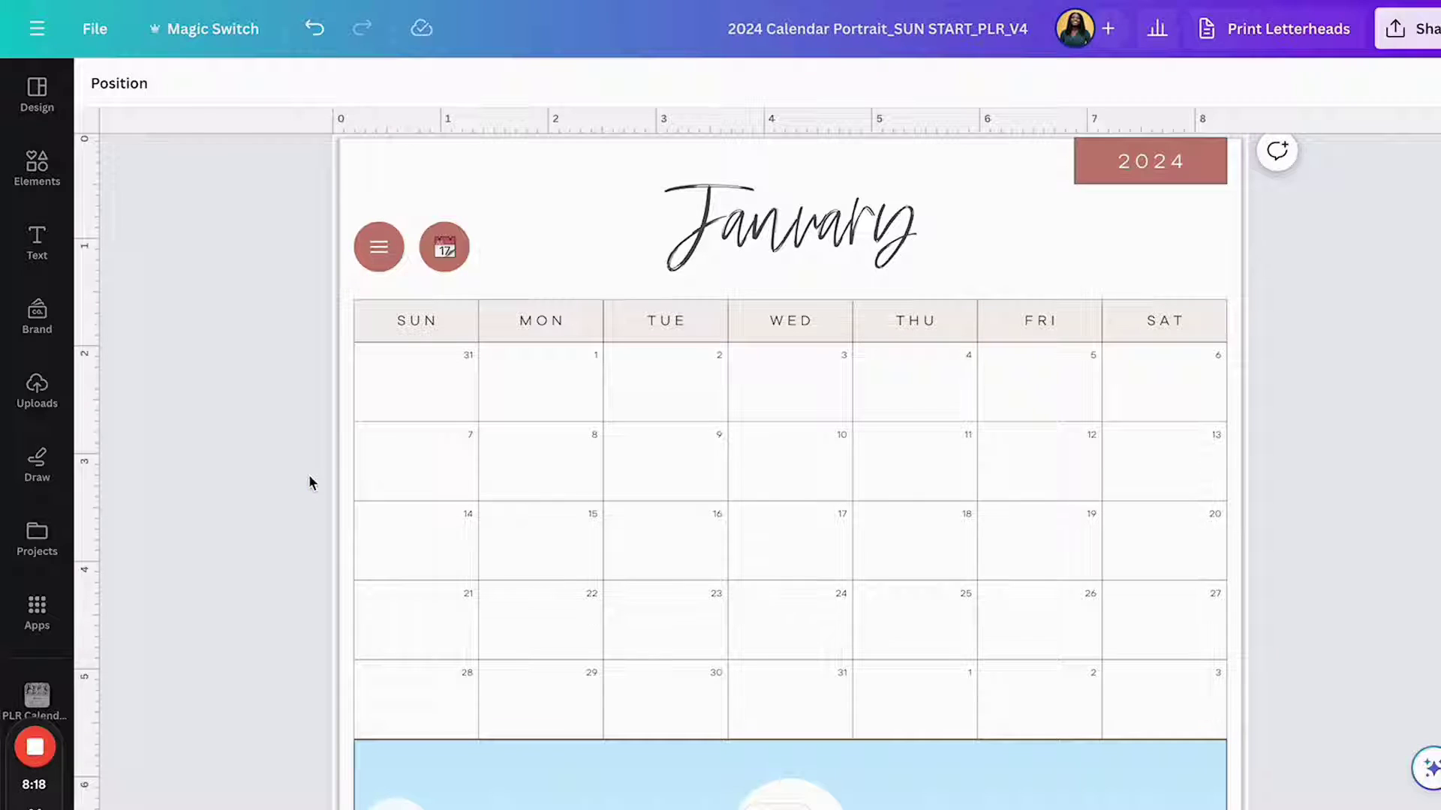
Switch to the V6 calendar design and rename its title from SUN START to MON START.
{"action": "key", "text": "ctrl+Tab"}
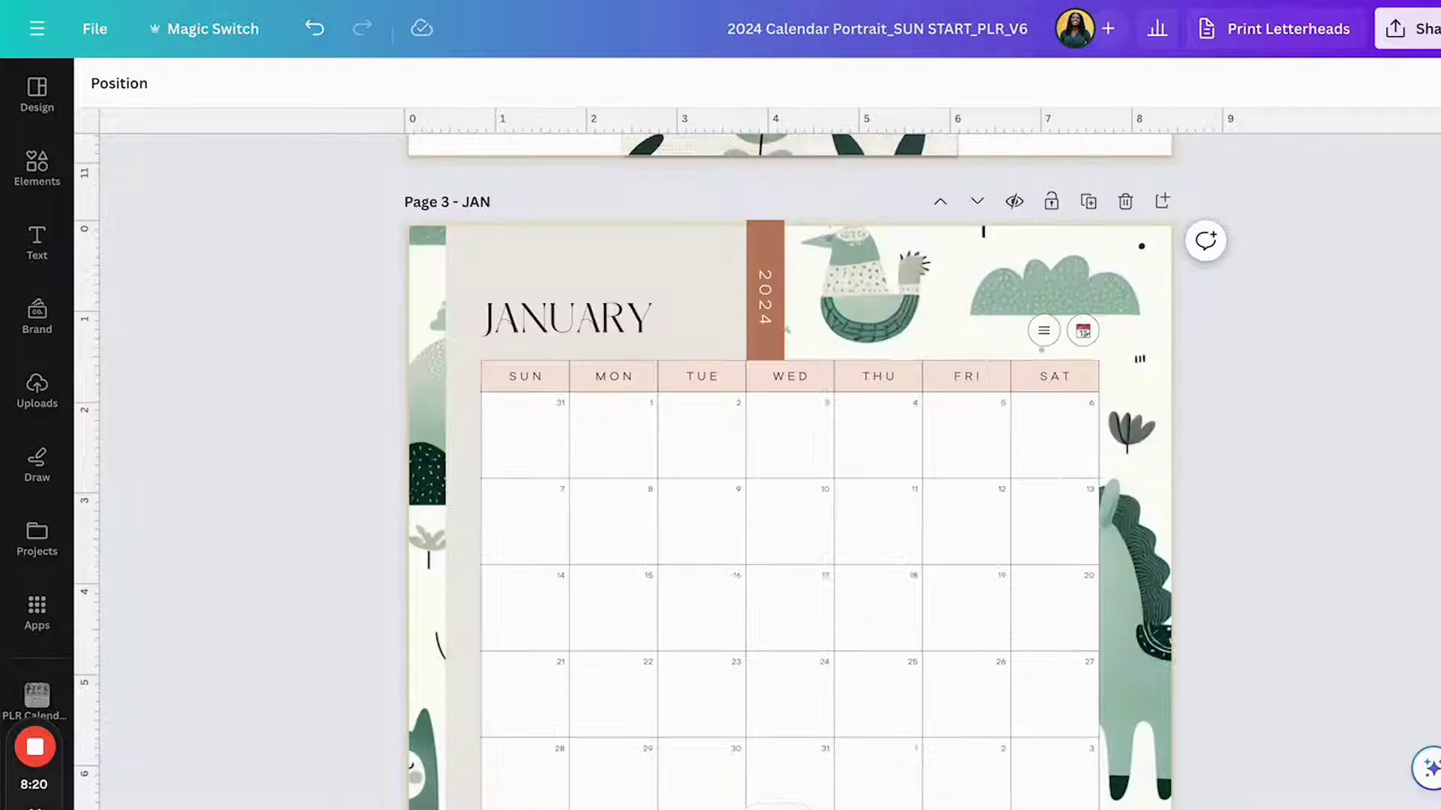
{"action": "scroll", "coordinate": [651, 390], "scroll_direction": "up", "scroll_amount": 20}
{"action": "scroll", "coordinate": [651, 390], "scroll_direction": "down", "scroll_amount": 6}
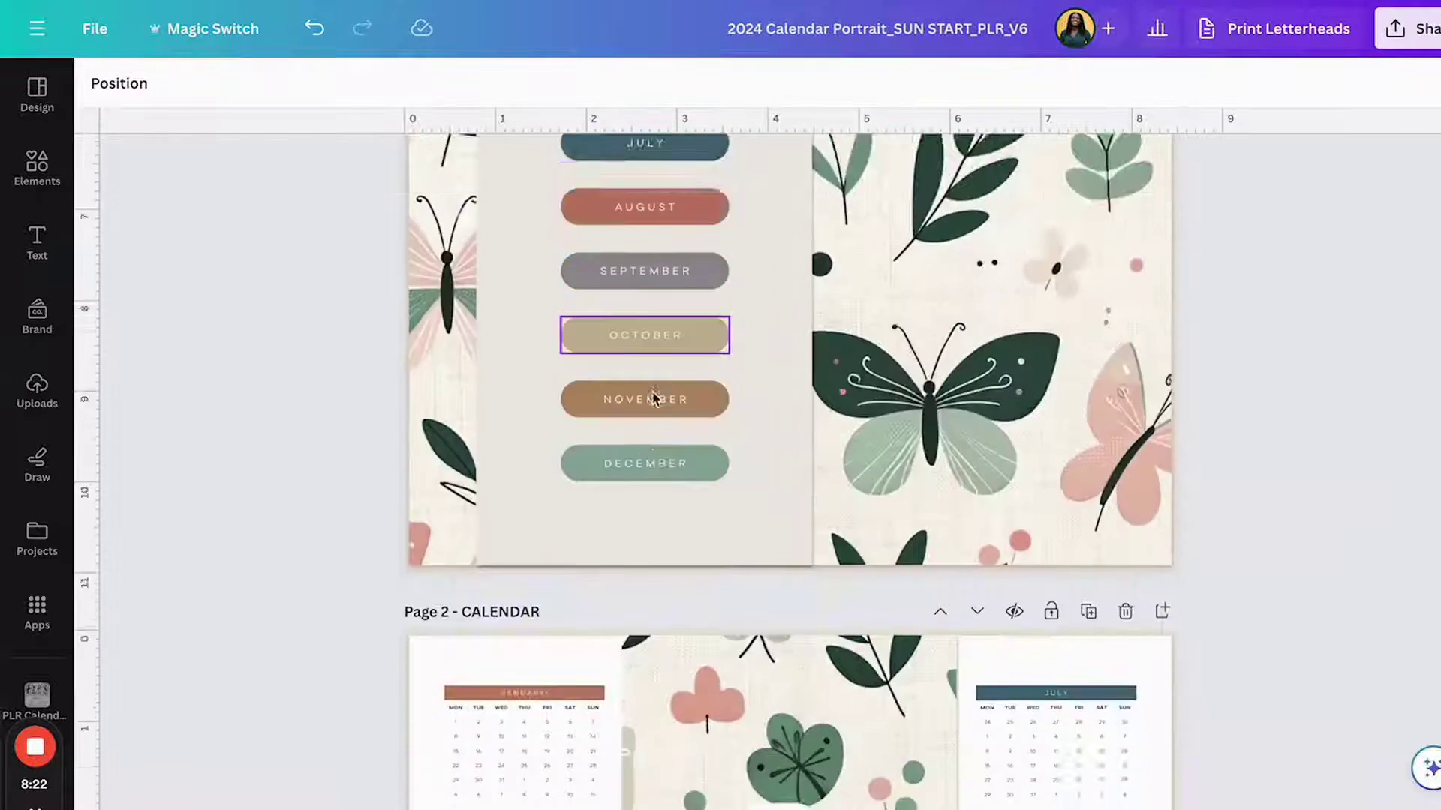
{"action": "scroll", "coordinate": [651, 390], "scroll_direction": "down", "scroll_amount": 8}
{"action": "scroll", "coordinate": [652, 390], "scroll_direction": "up", "scroll_amount": 2}
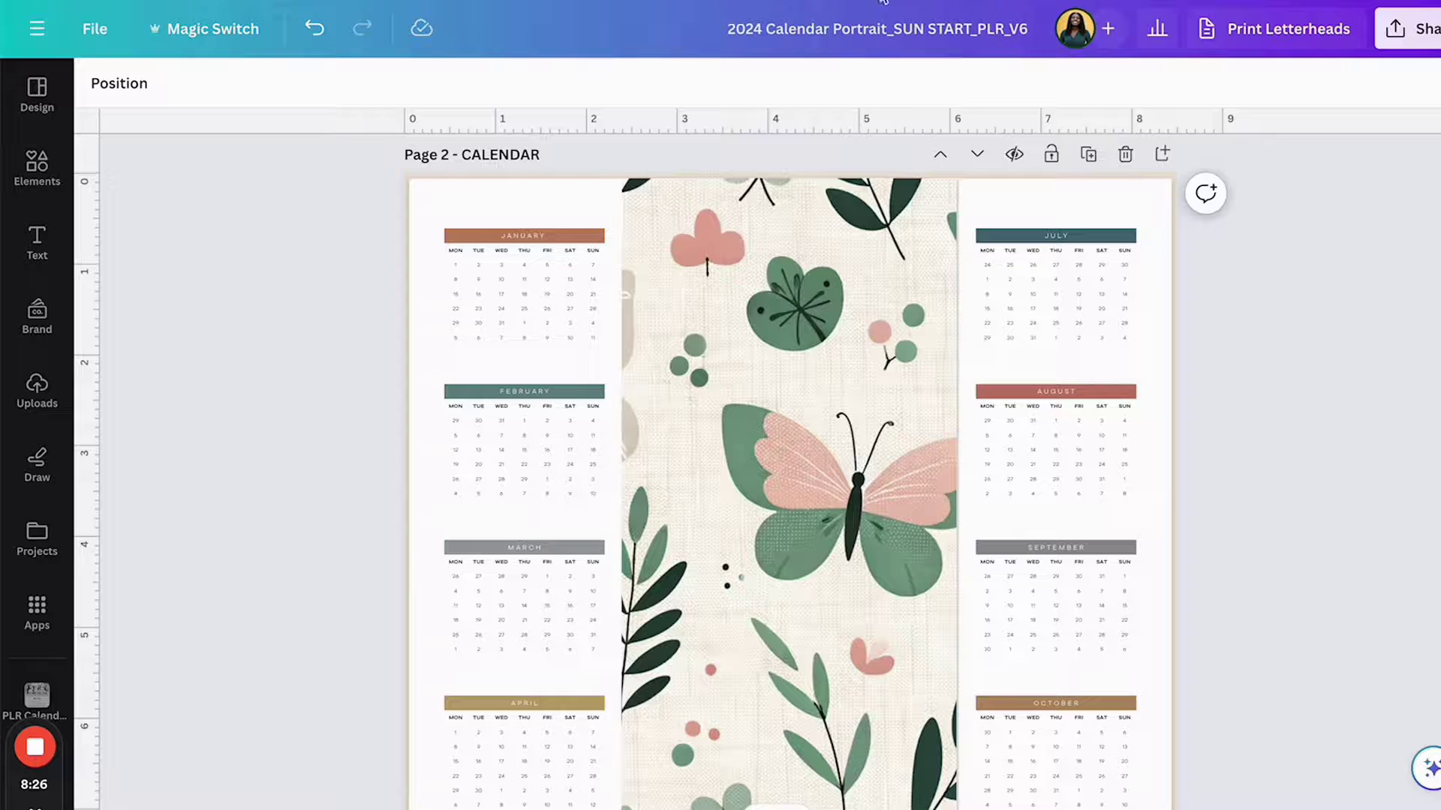
{"action": "left_click", "coordinate": [928, 28]}
{"action": "key", "text": "BackSpace"}
{"action": "key", "text": "BackSpace"}
{"action": "key", "text": "BackSpace"}
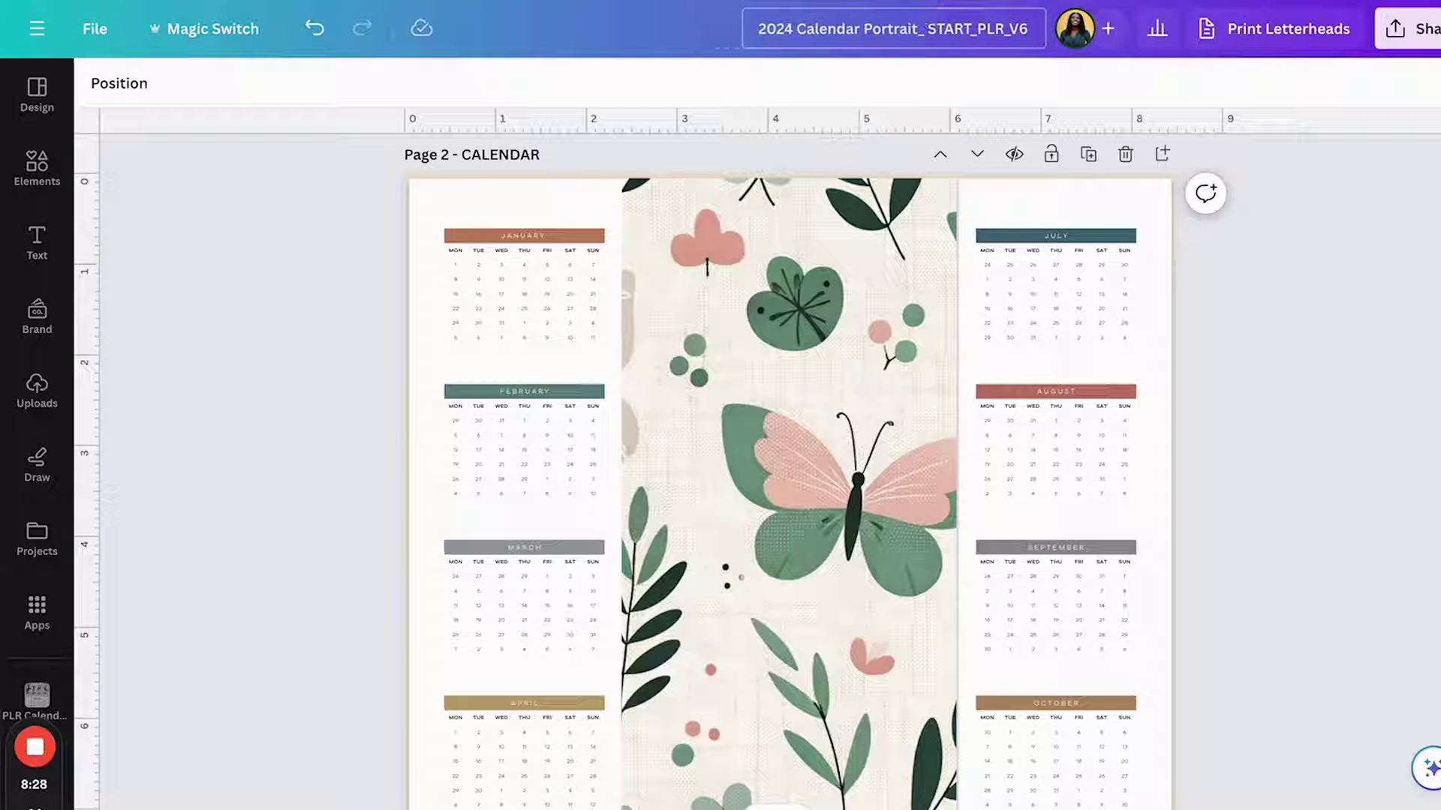
{"action": "type", "text": "MON"}
{"action": "key", "text": "Return"}
Scroll through the design's pages to the Page 3 January calendar grid.
{"action": "scroll", "coordinate": [455, 206], "scroll_direction": "down", "scroll_amount": 1}
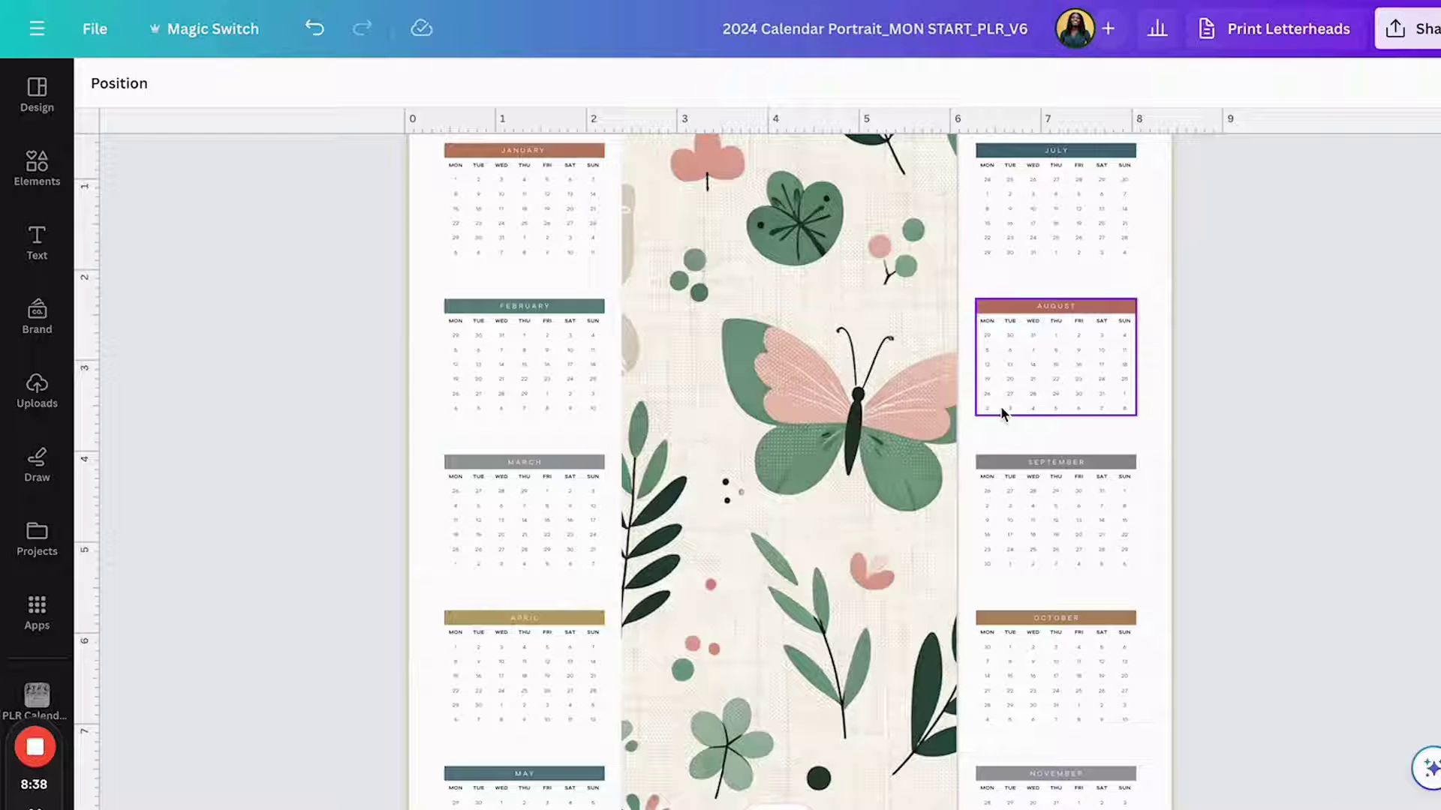
{"action": "scroll", "coordinate": [543, 415], "scroll_direction": "down", "scroll_amount": 10}
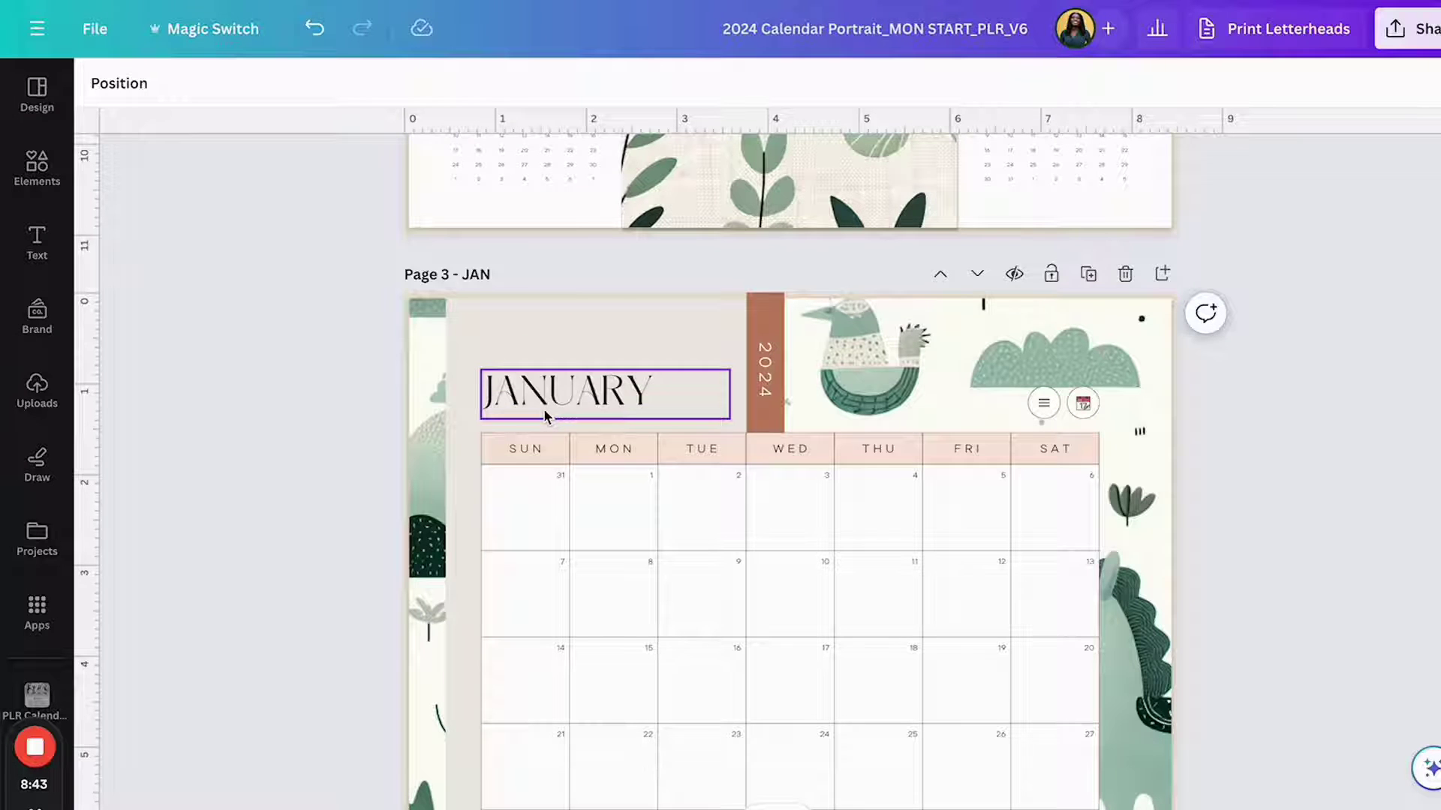
{"action": "scroll", "coordinate": [544, 414], "scroll_direction": "down", "scroll_amount": 3}
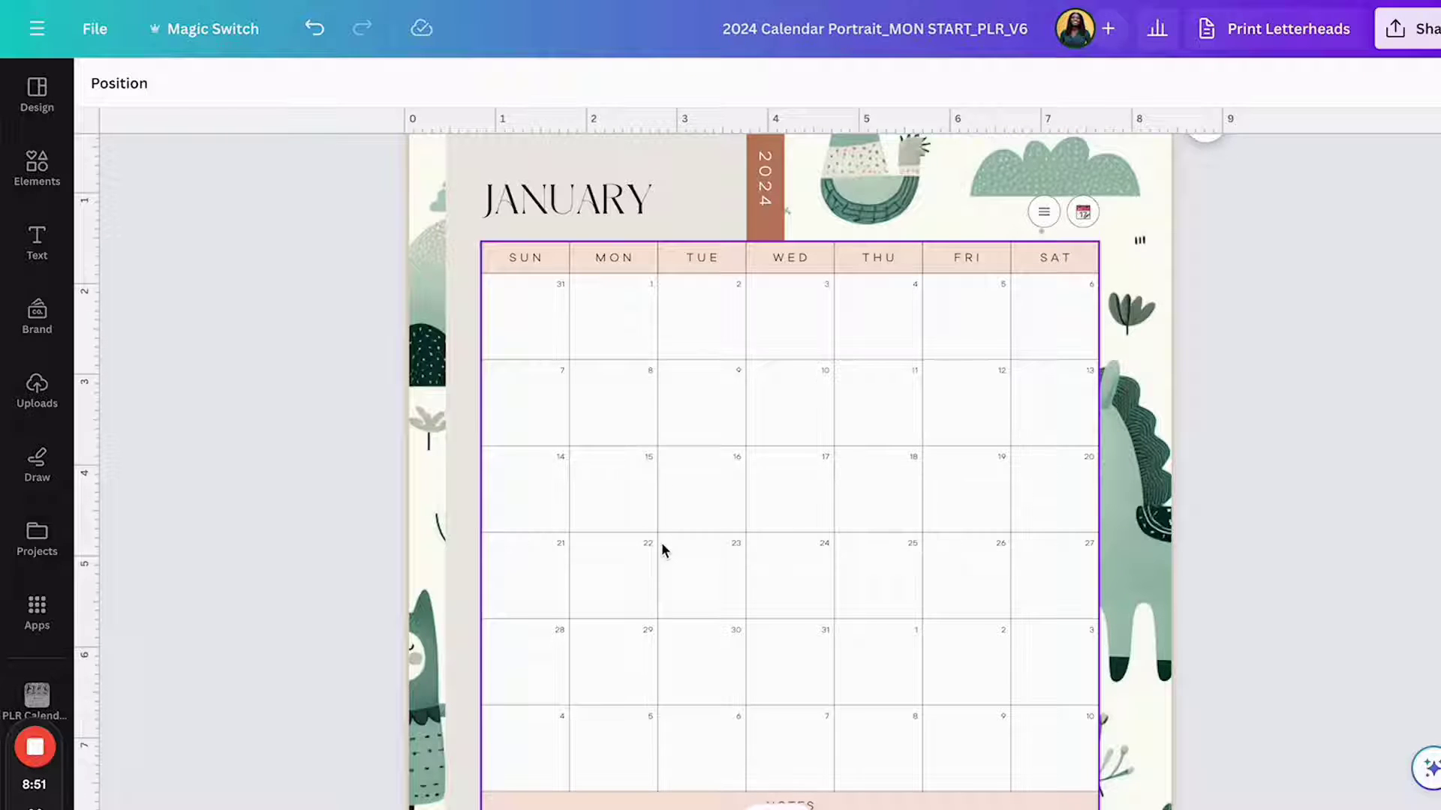
{"action": "scroll", "coordinate": [654, 372], "scroll_direction": "down", "scroll_amount": 2}
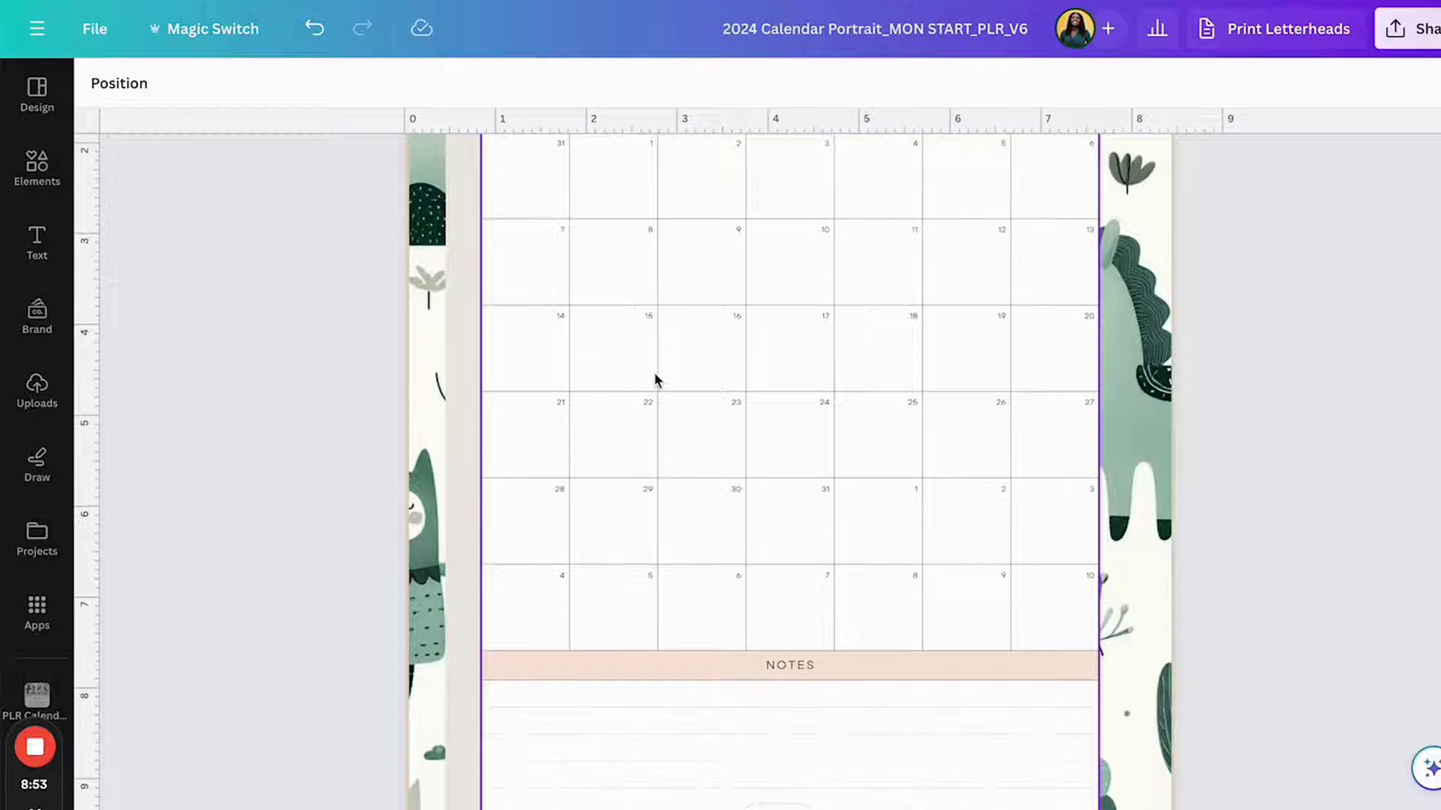
{"action": "scroll", "coordinate": [655, 372], "scroll_direction": "up", "scroll_amount": 1}
{"action": "scroll", "coordinate": [715, 626], "scroll_direction": "down", "scroll_amount": 15}
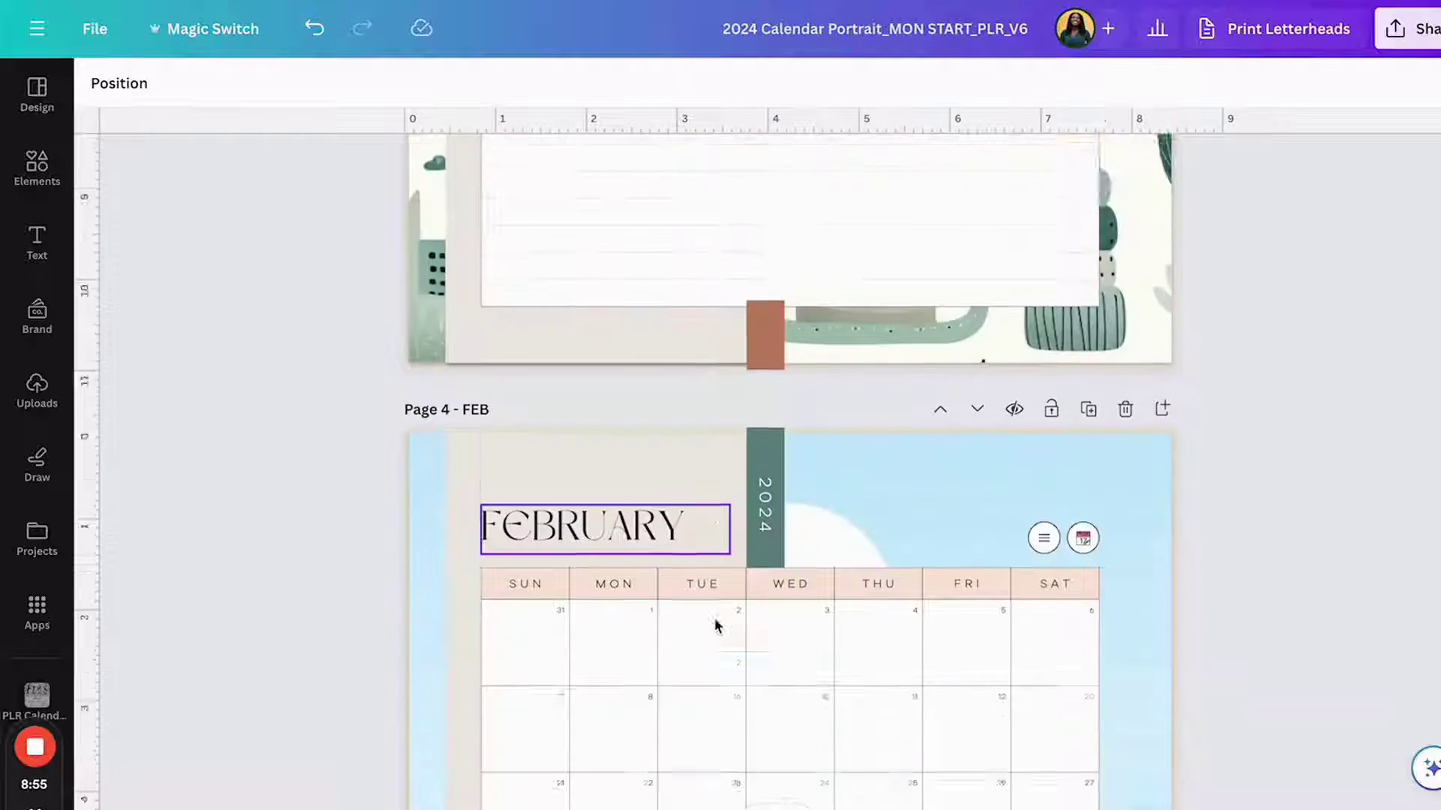
{"action": "scroll", "coordinate": [716, 627], "scroll_direction": "up", "scroll_amount": 5}
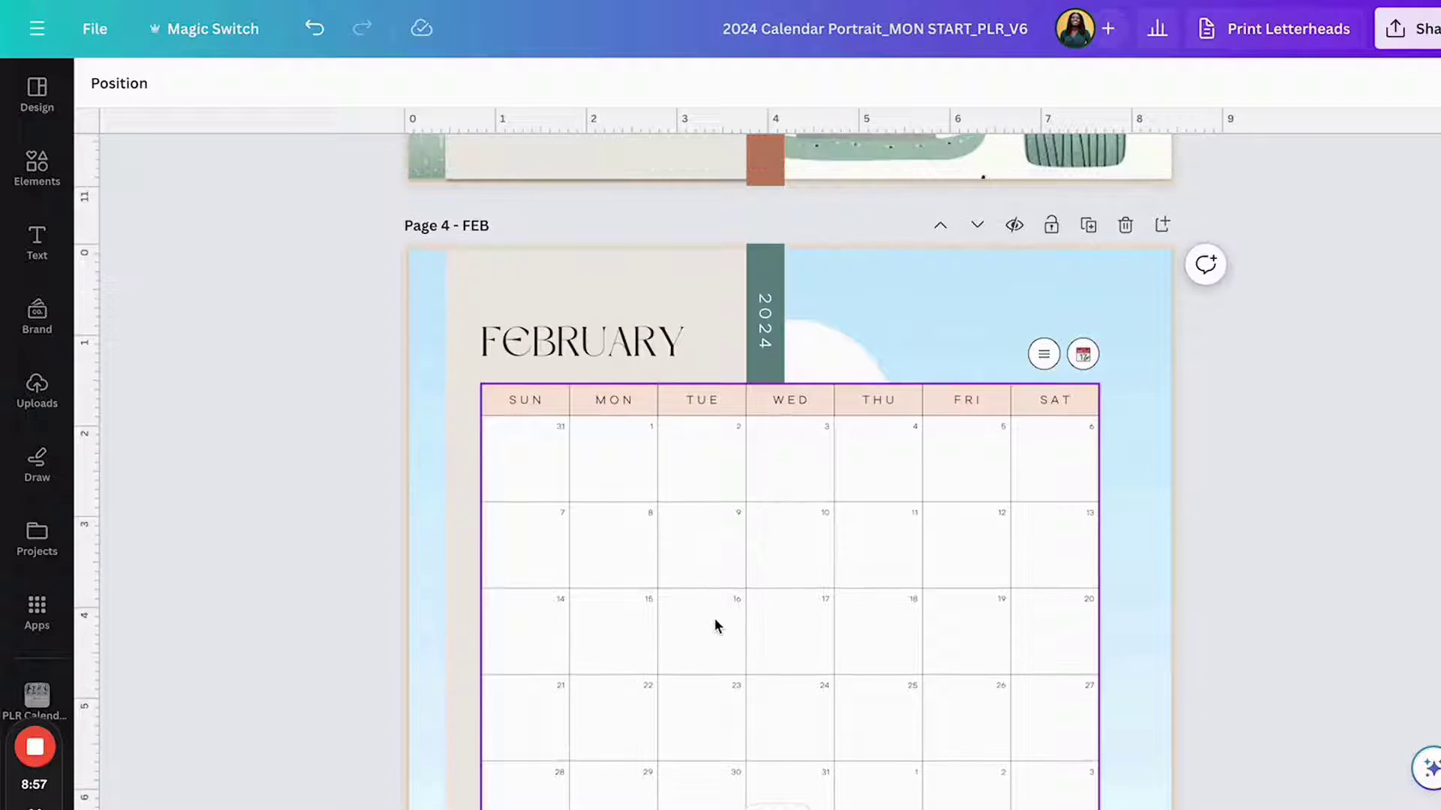
{"action": "scroll", "coordinate": [713, 623], "scroll_direction": "up", "scroll_amount": 4}
{"action": "scroll", "coordinate": [600, 666], "scroll_direction": "up", "scroll_amount": 8}
{"action": "scroll", "coordinate": [600, 667], "scroll_direction": "up", "scroll_amount": 1}
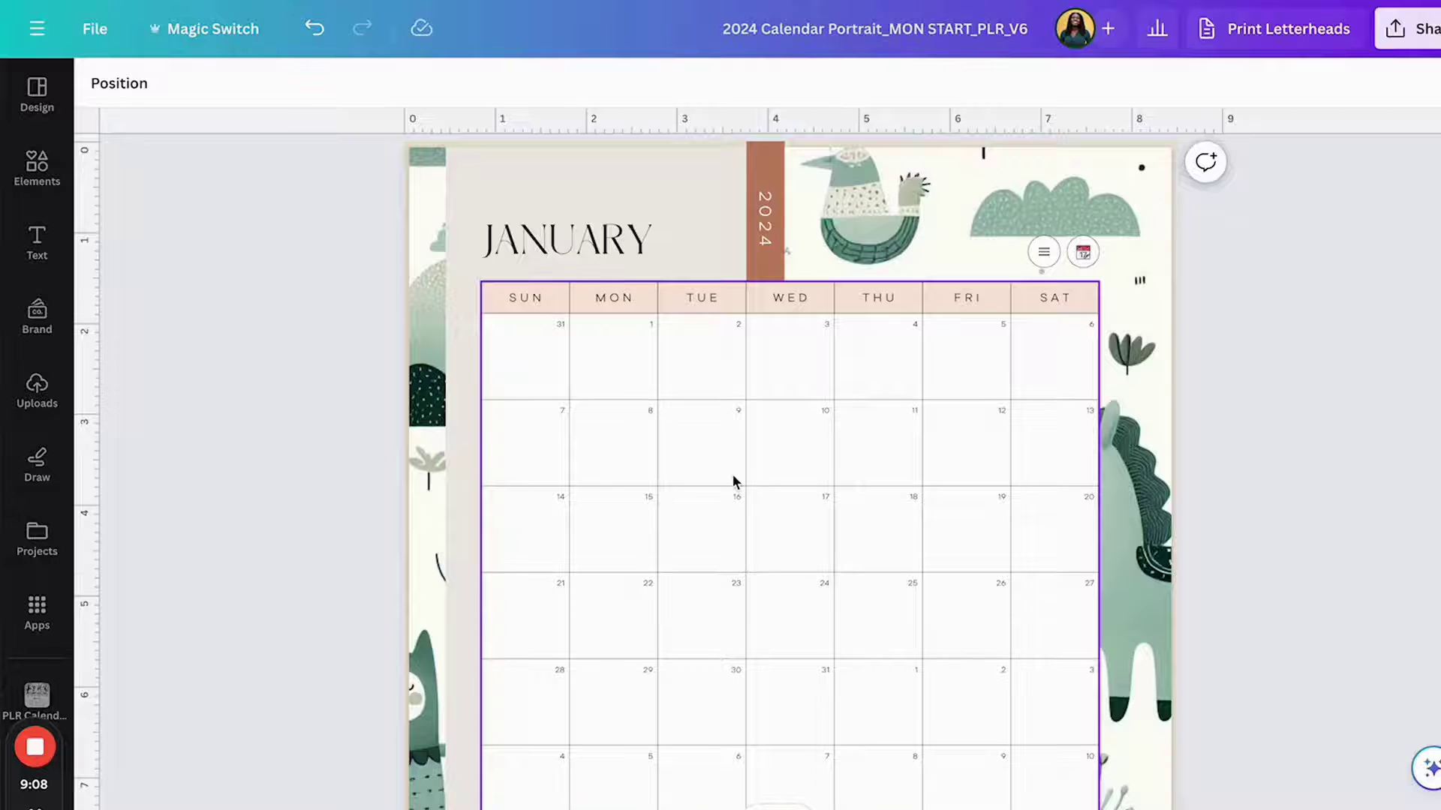
{"action": "scroll", "coordinate": [732, 474], "scroll_direction": "down", "scroll_amount": 10}
{"action": "scroll", "coordinate": [732, 474], "scroll_direction": "up", "scroll_amount": 4}
{"action": "left_click", "coordinate": [534, 380]}
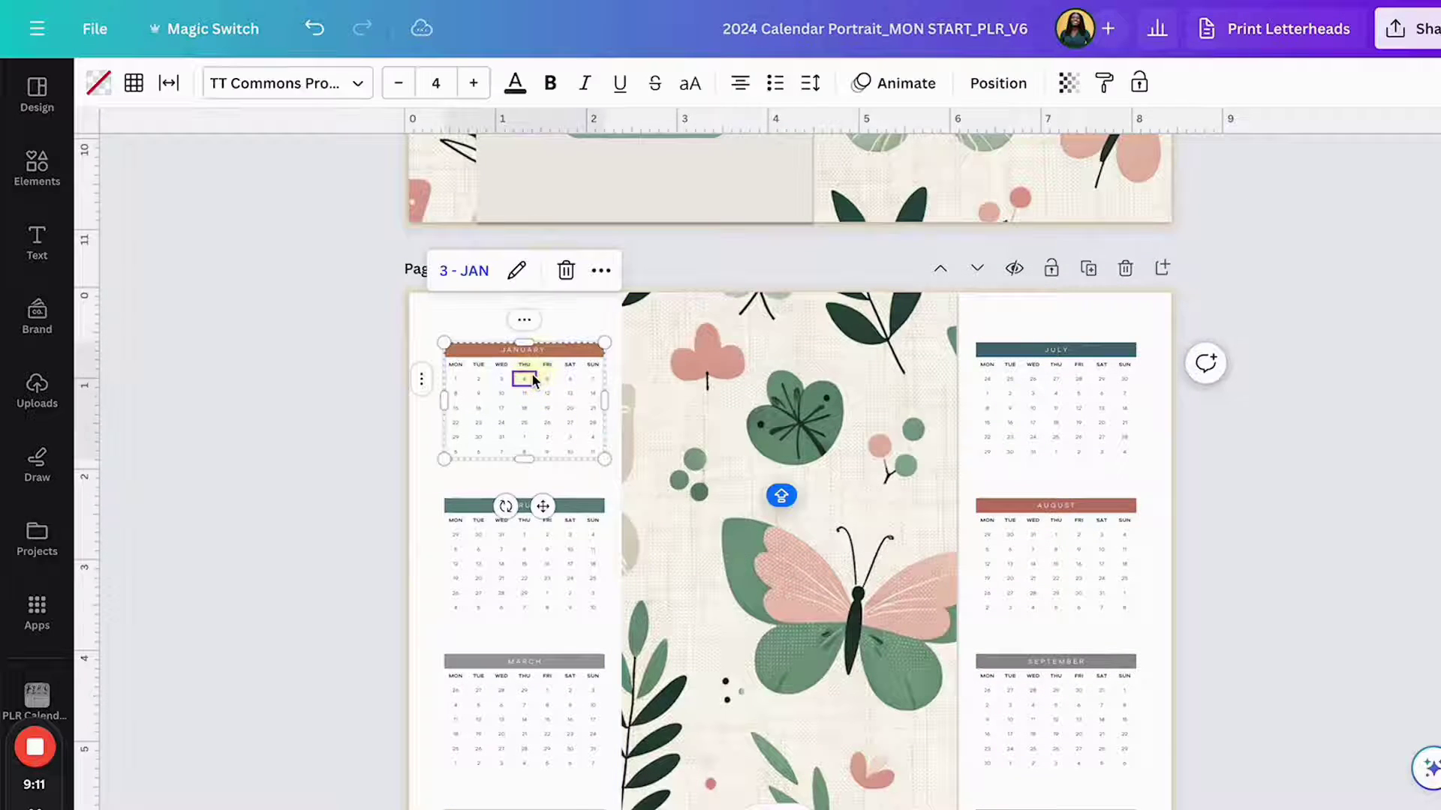
{"action": "left_click", "coordinate": [473, 272]}
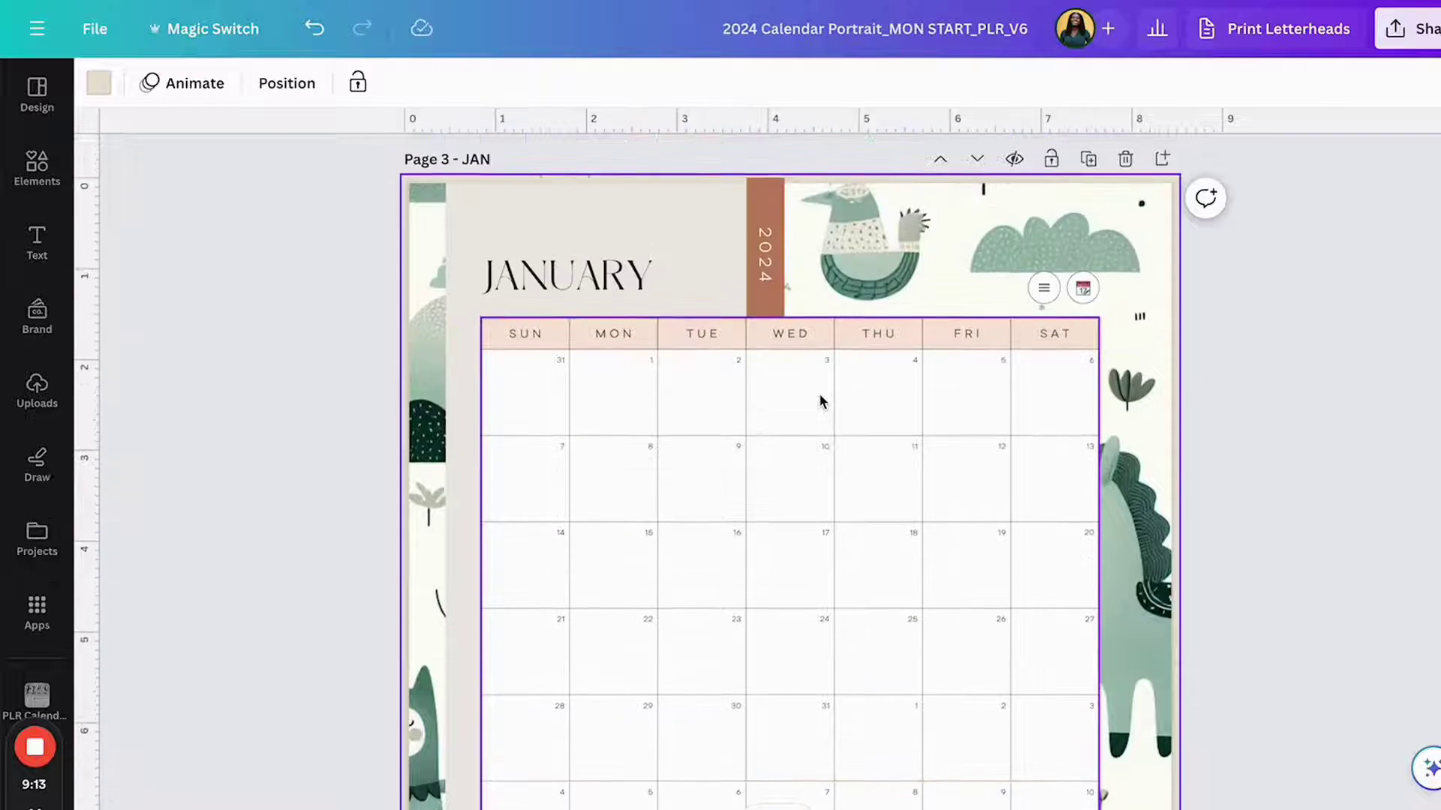
{"action": "scroll", "coordinate": [820, 401], "scroll_direction": "up", "scroll_amount": 15}
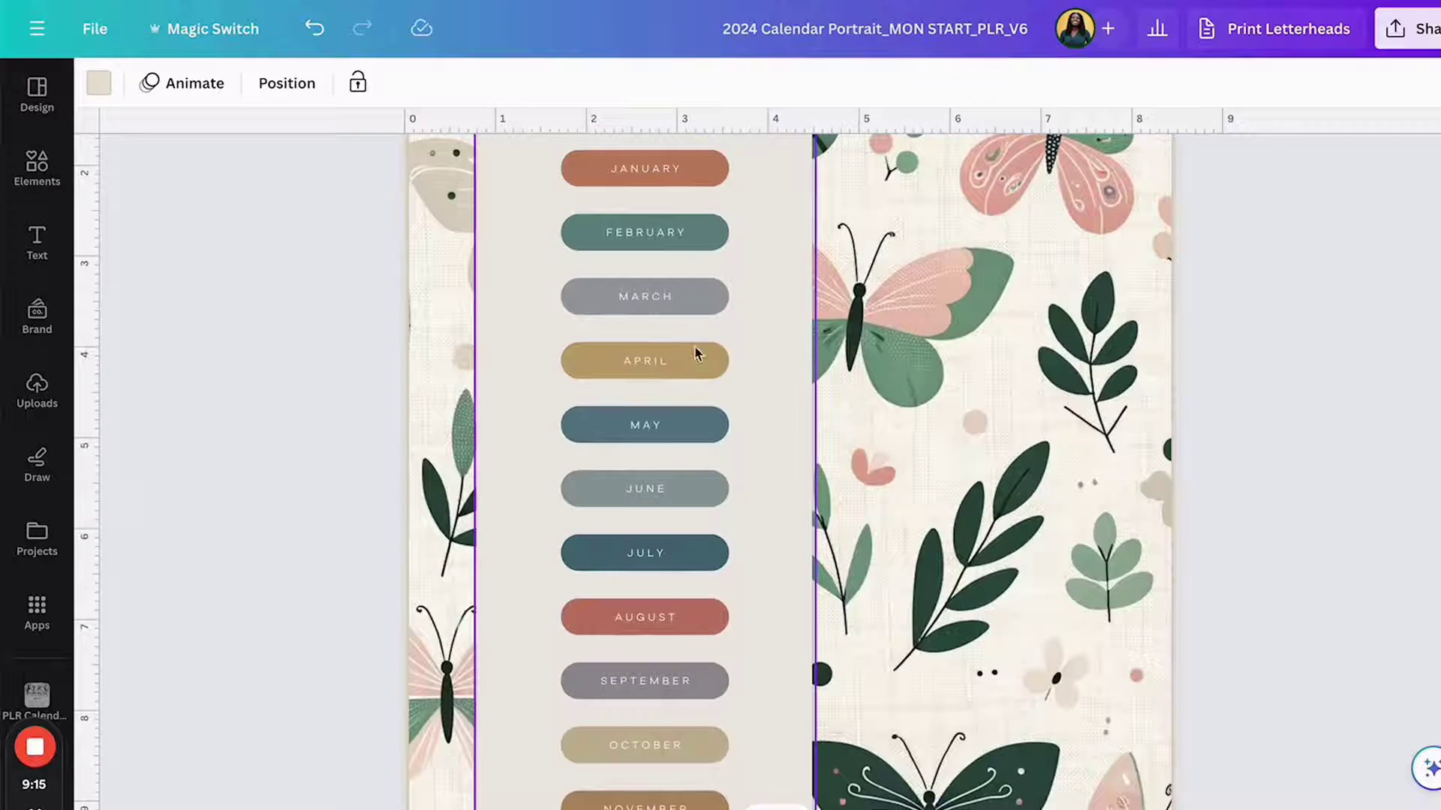
{"action": "scroll", "coordinate": [638, 334], "scroll_direction": "up", "scroll_amount": 3}
{"action": "left_click", "coordinate": [643, 375]}
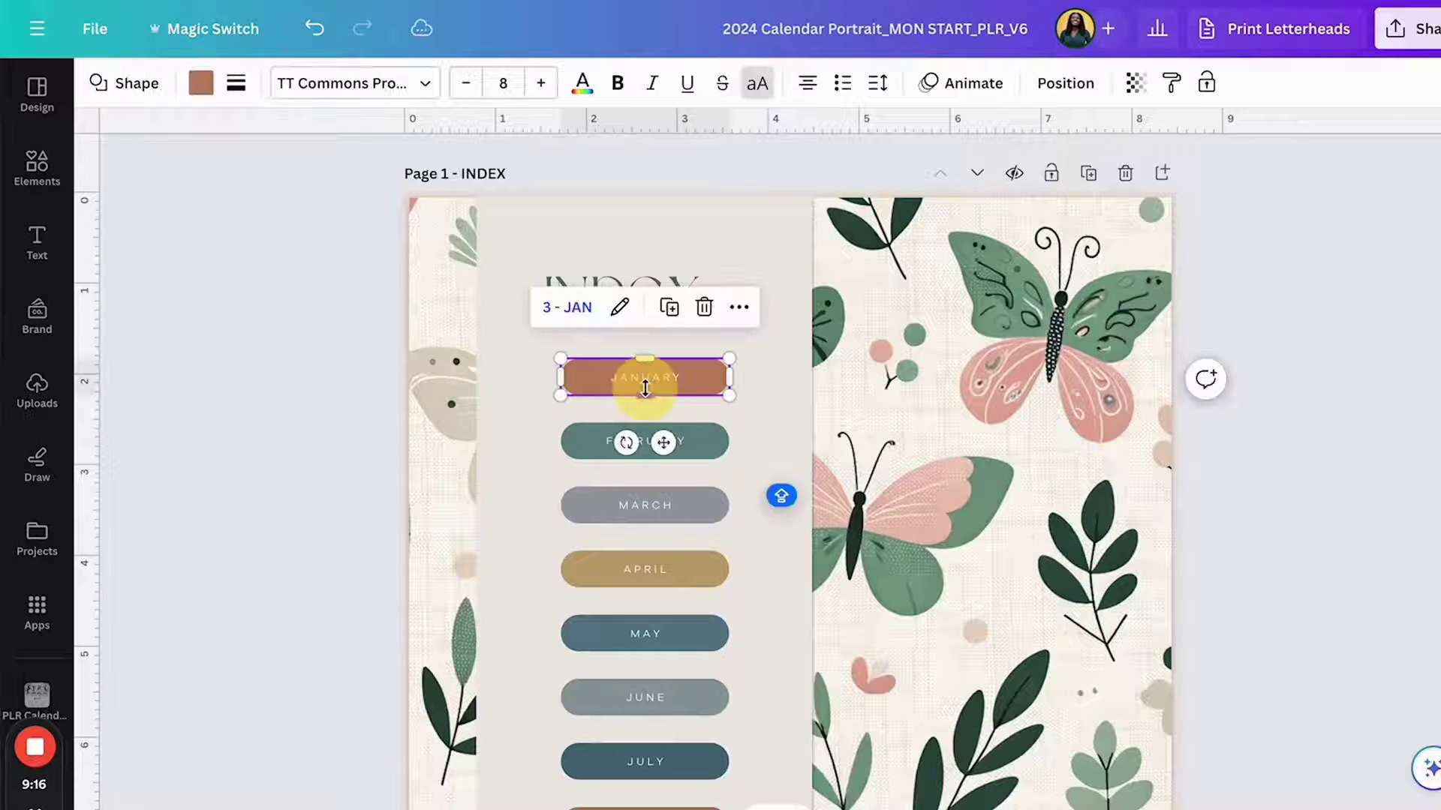
{"action": "left_click", "coordinate": [572, 306]}
{"action": "scroll", "coordinate": [804, 350], "scroll_direction": "up", "scroll_amount": 10}
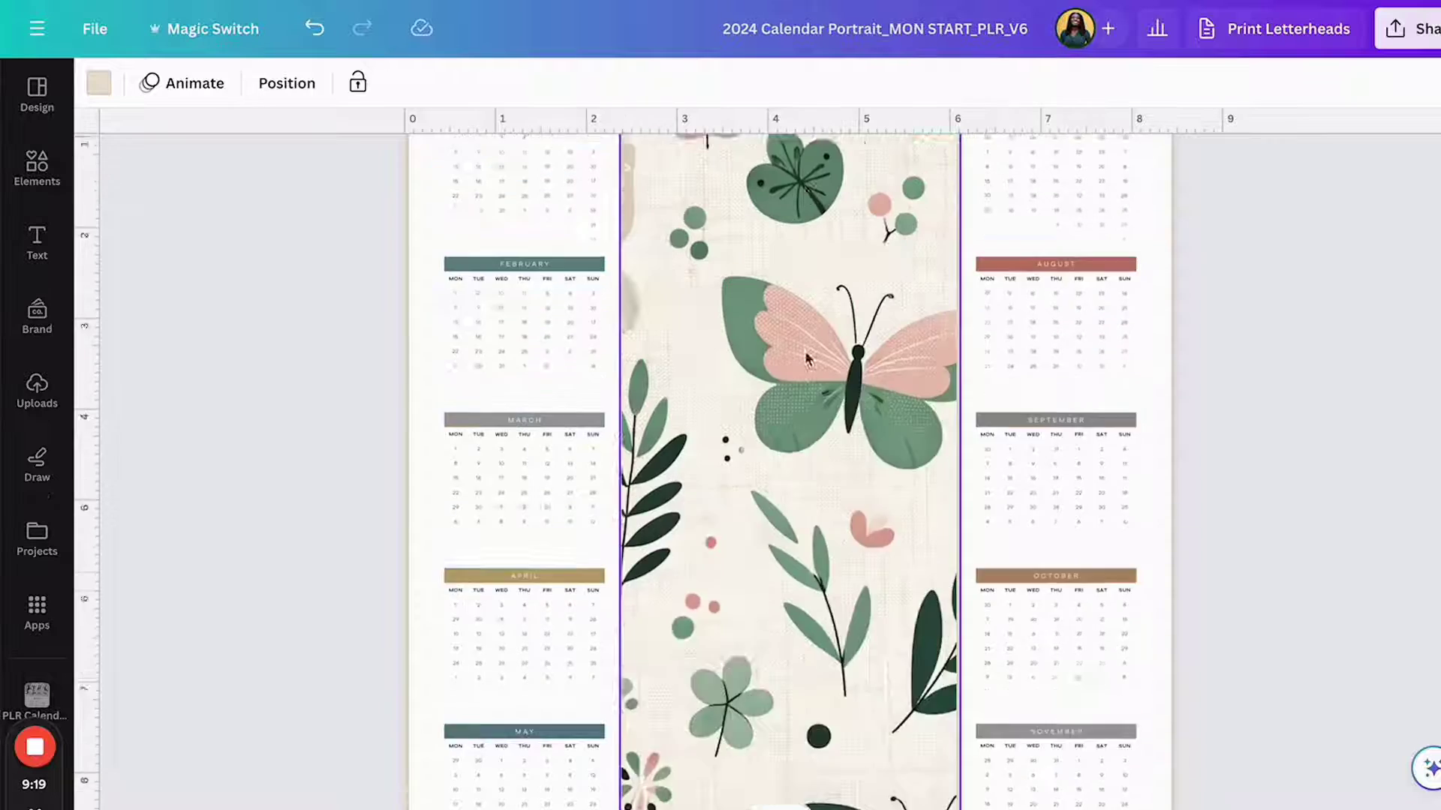
{"action": "scroll", "coordinate": [807, 360], "scroll_direction": "up", "scroll_amount": 3}
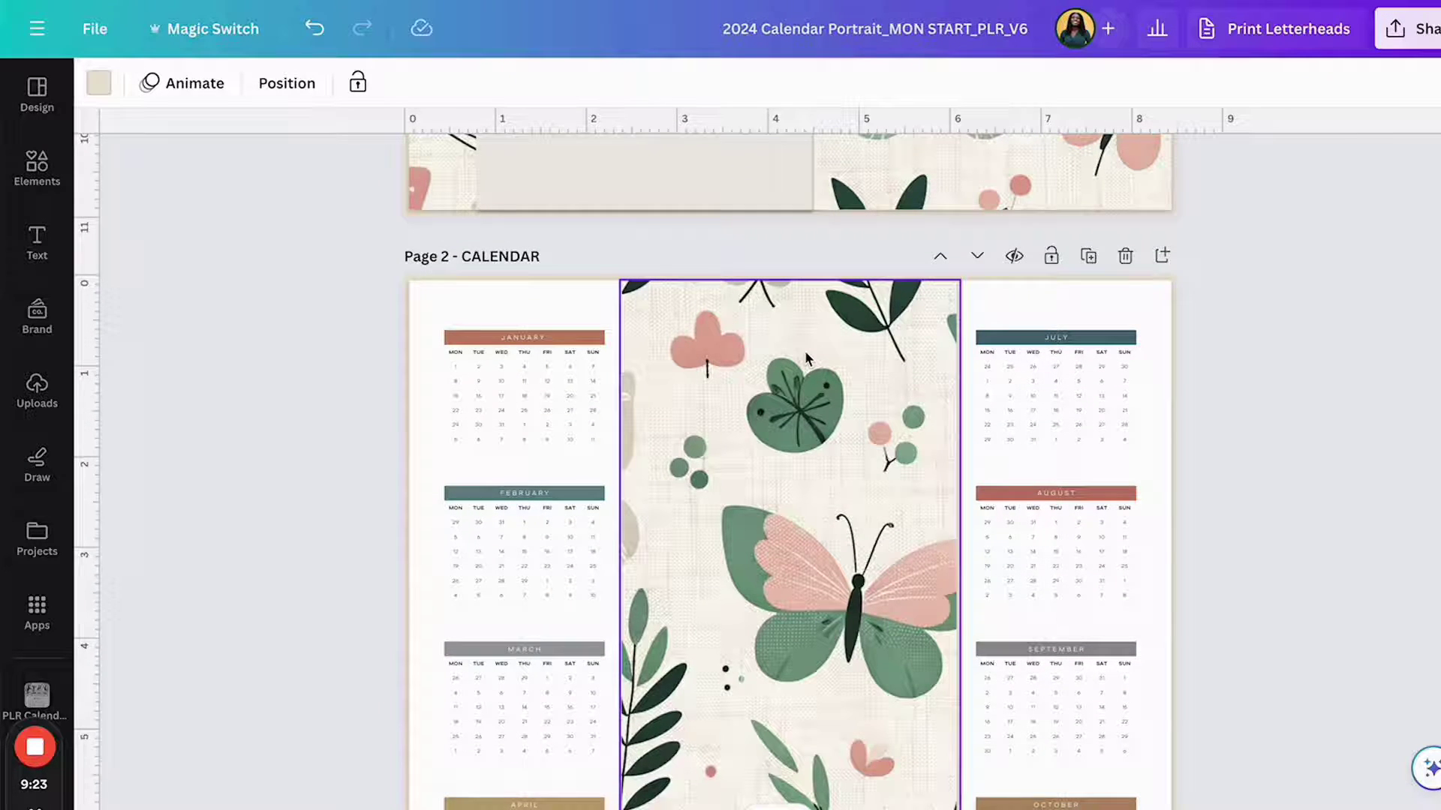
{"action": "scroll", "coordinate": [805, 349], "scroll_direction": "up", "scroll_amount": 4}
{"action": "scroll", "coordinate": [804, 349], "scroll_direction": "down", "scroll_amount": 5}
{"action": "left_click", "coordinate": [479, 370]}
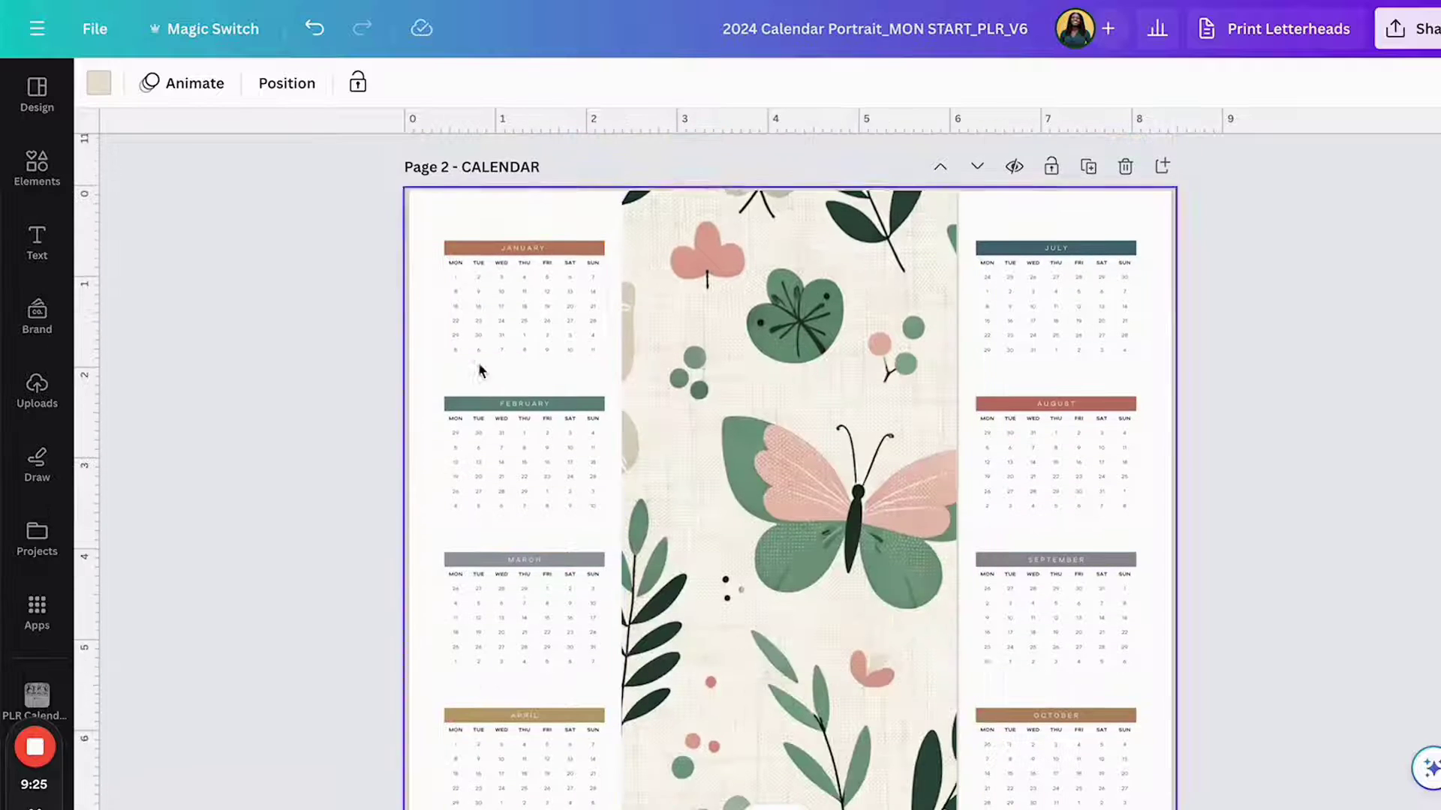
{"action": "left_click", "coordinate": [601, 330]}
{"action": "scroll", "coordinate": [601, 330], "scroll_direction": "down", "scroll_amount": 3}
{"action": "left_click", "coordinate": [601, 333]}
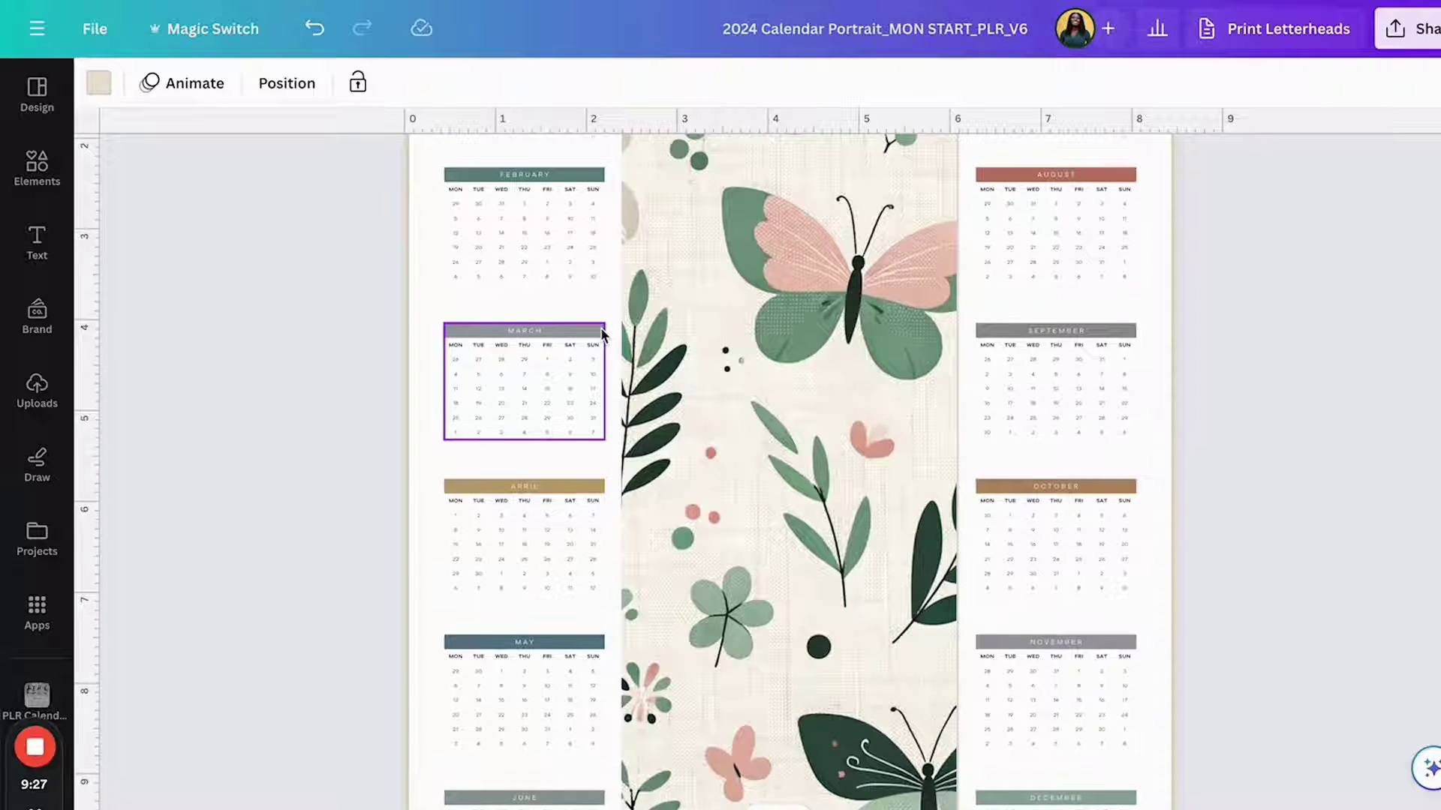
{"action": "scroll", "coordinate": [601, 332], "scroll_direction": "down", "scroll_amount": 8}
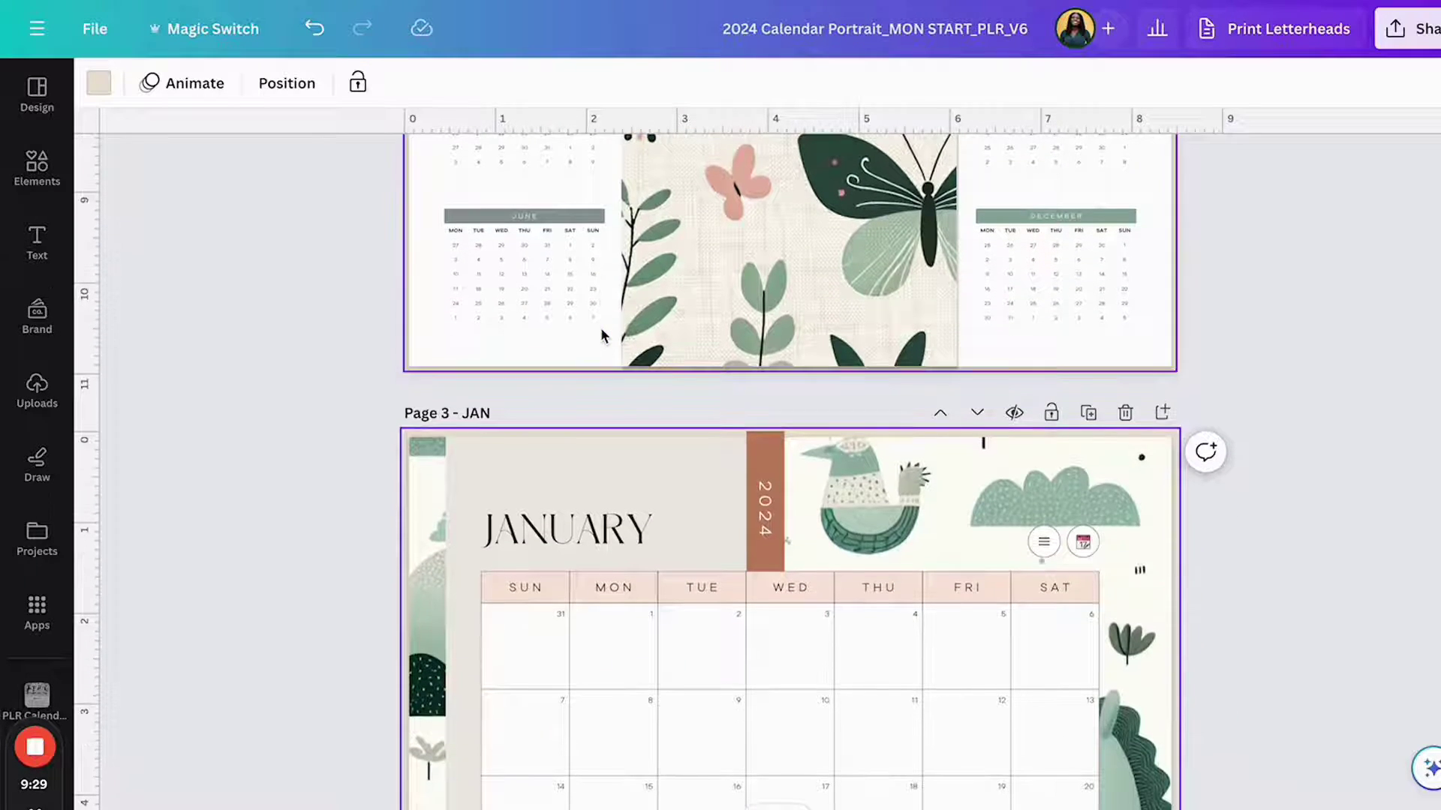
{"action": "scroll", "coordinate": [601, 335], "scroll_direction": "down", "scroll_amount": 5}
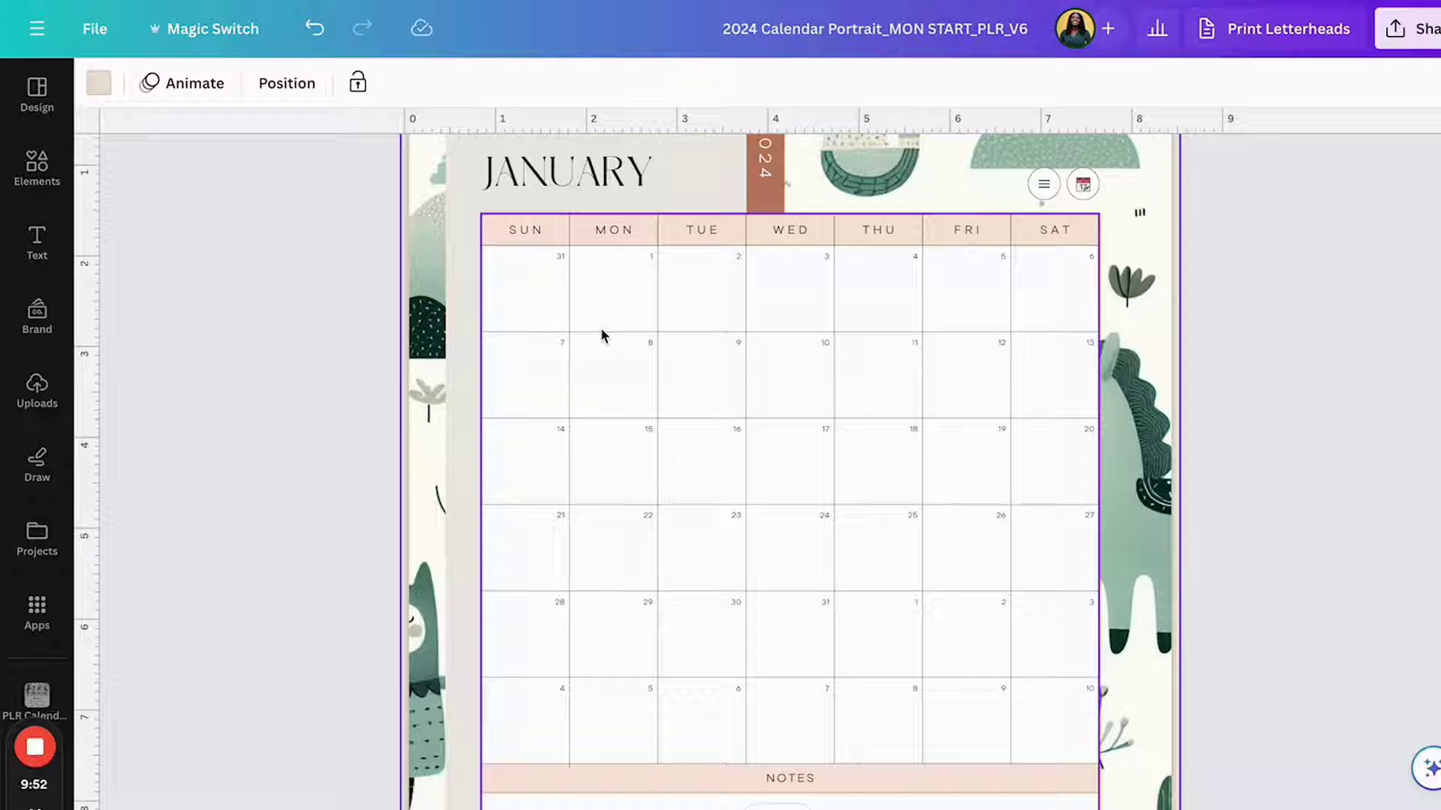
{"action": "scroll", "coordinate": [601, 334], "scroll_direction": "down", "scroll_amount": 1}
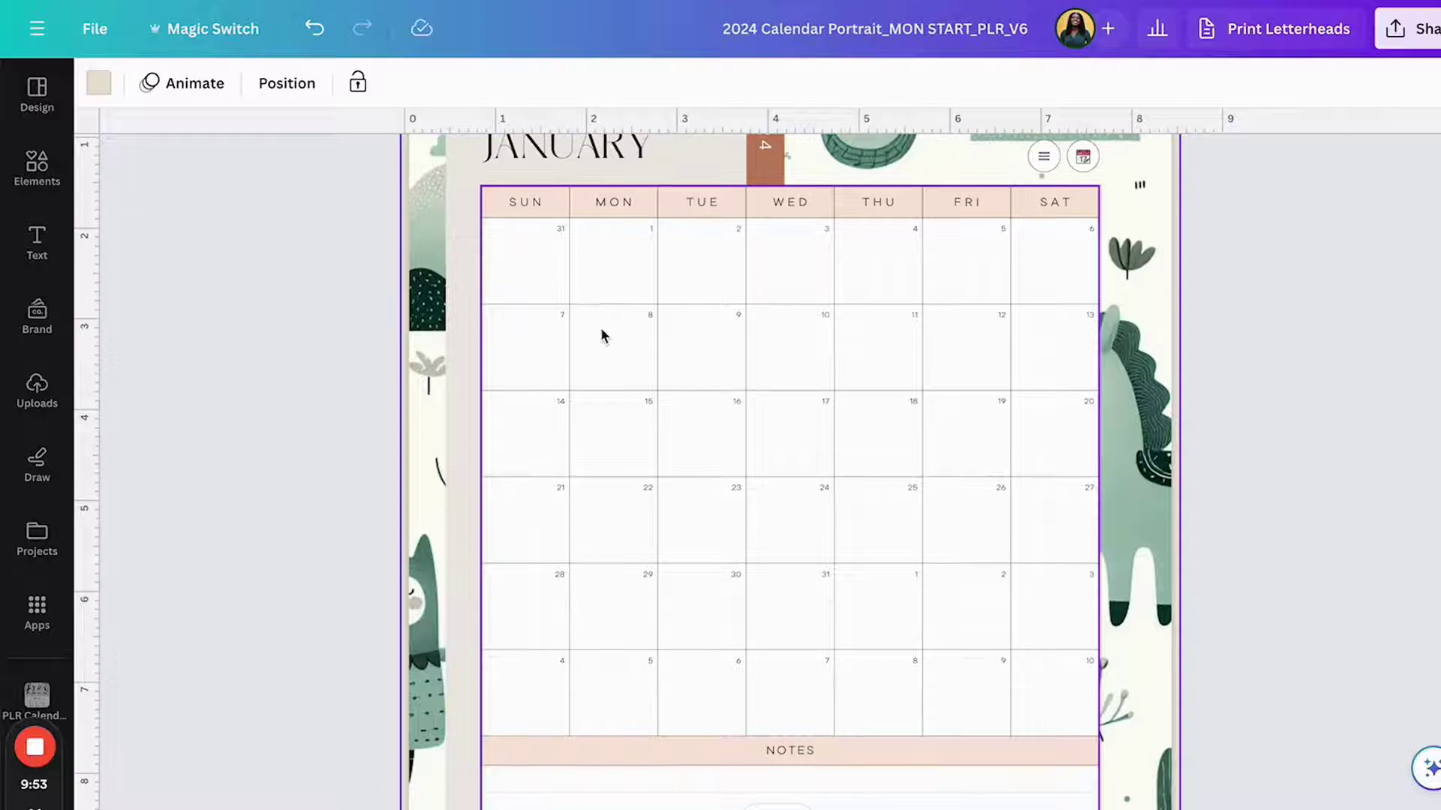
{"action": "scroll", "coordinate": [601, 330], "scroll_direction": "up", "scroll_amount": 2}
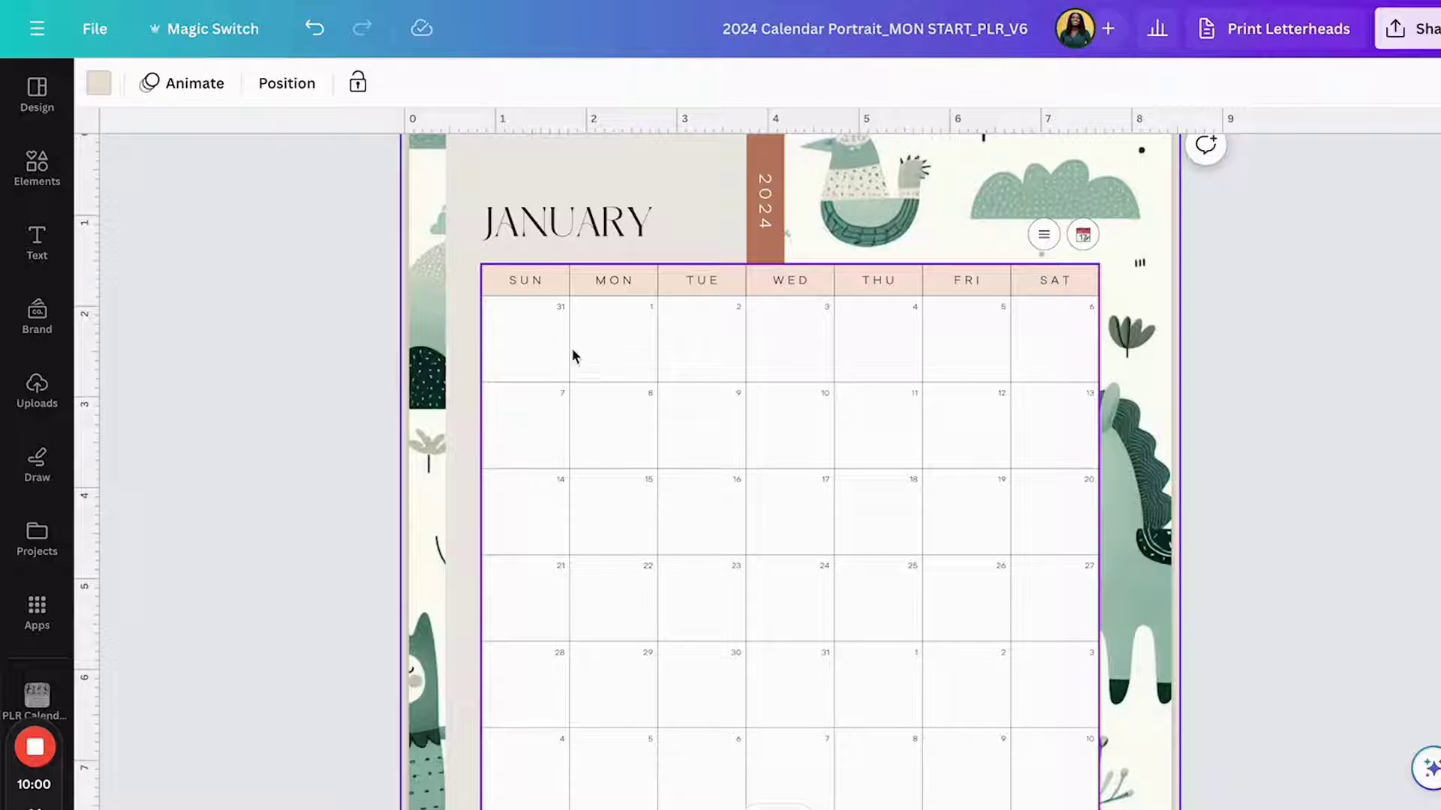
{"action": "scroll", "coordinate": [773, 458], "scroll_direction": "down", "scroll_amount": 1}
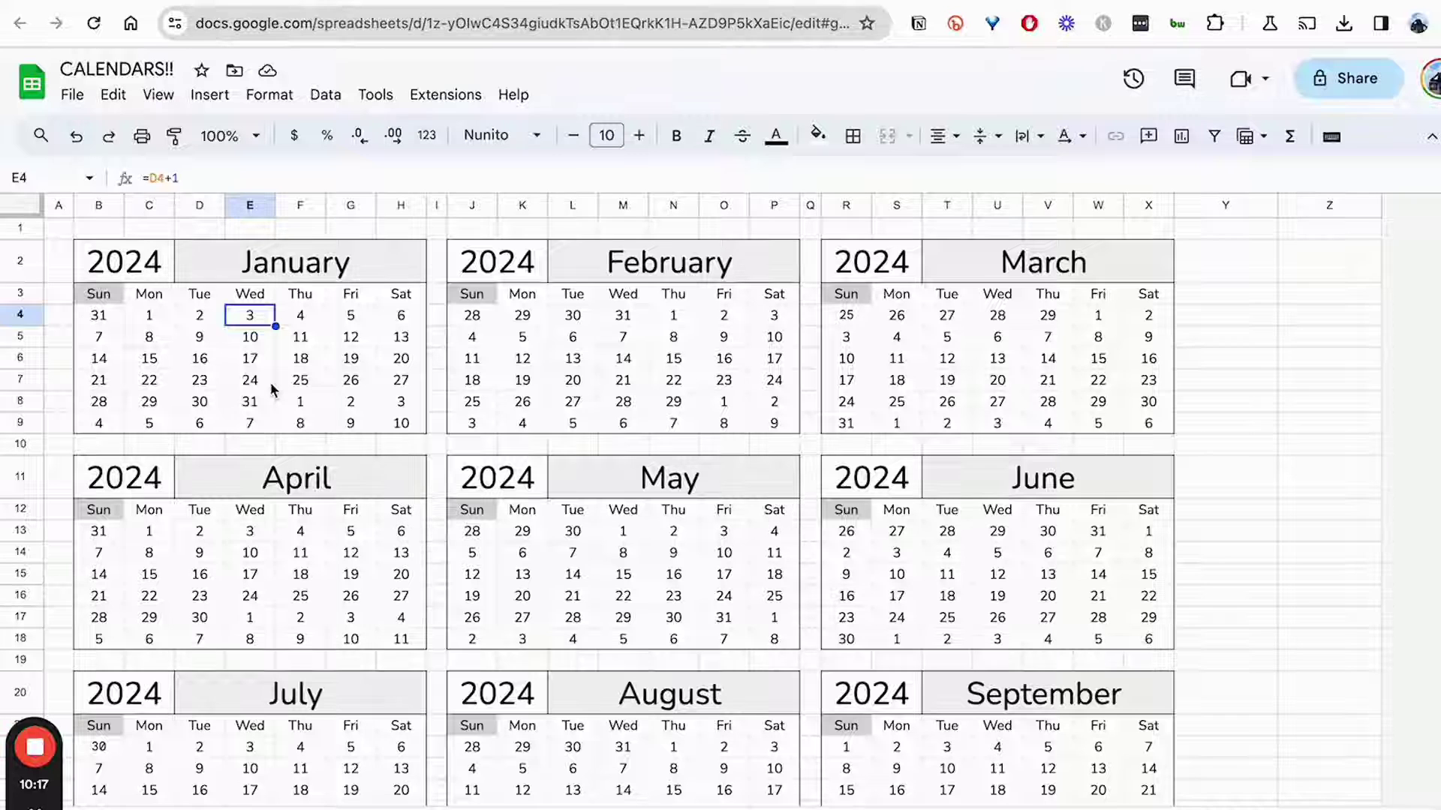
Check the date formulas, then select January's B3:H9 grid and copy it with Cmd+C.
{"action": "left_click", "coordinate": [250, 380]}
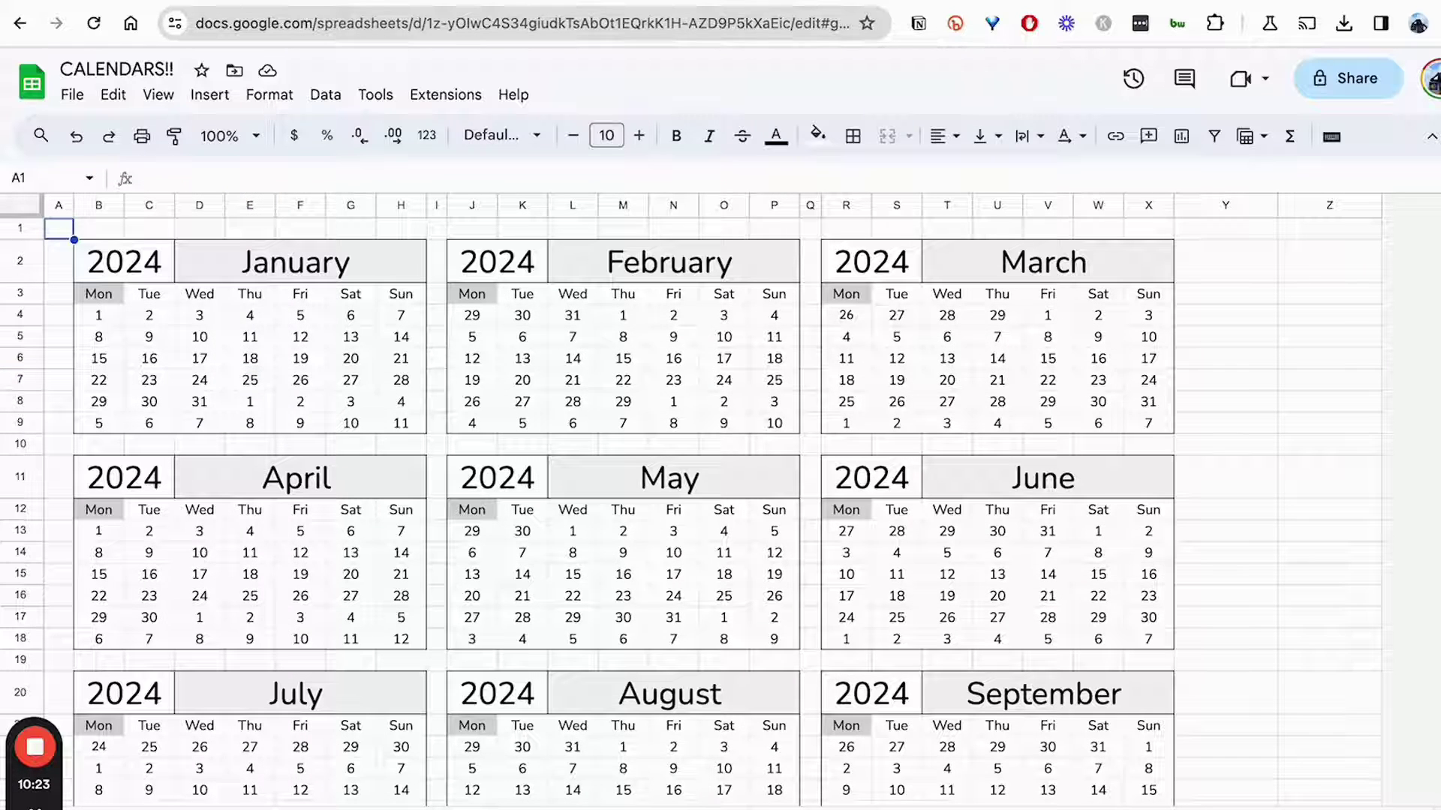
{"action": "left_click", "coordinate": [237, 339]}
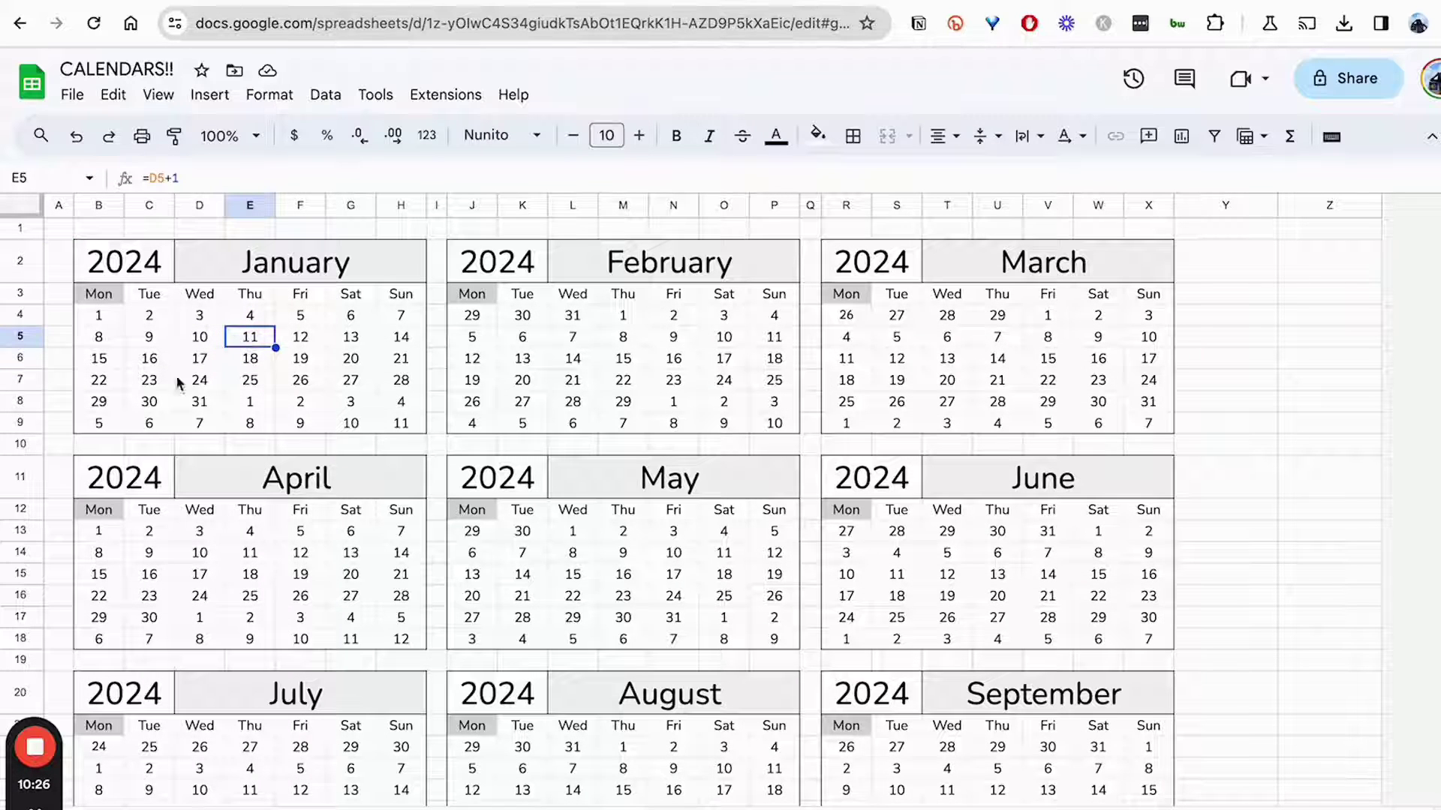
{"action": "left_click", "coordinate": [103, 298]}
{"action": "left_click_drag", "start_coordinate": [104, 297], "coordinate": [410, 425]}
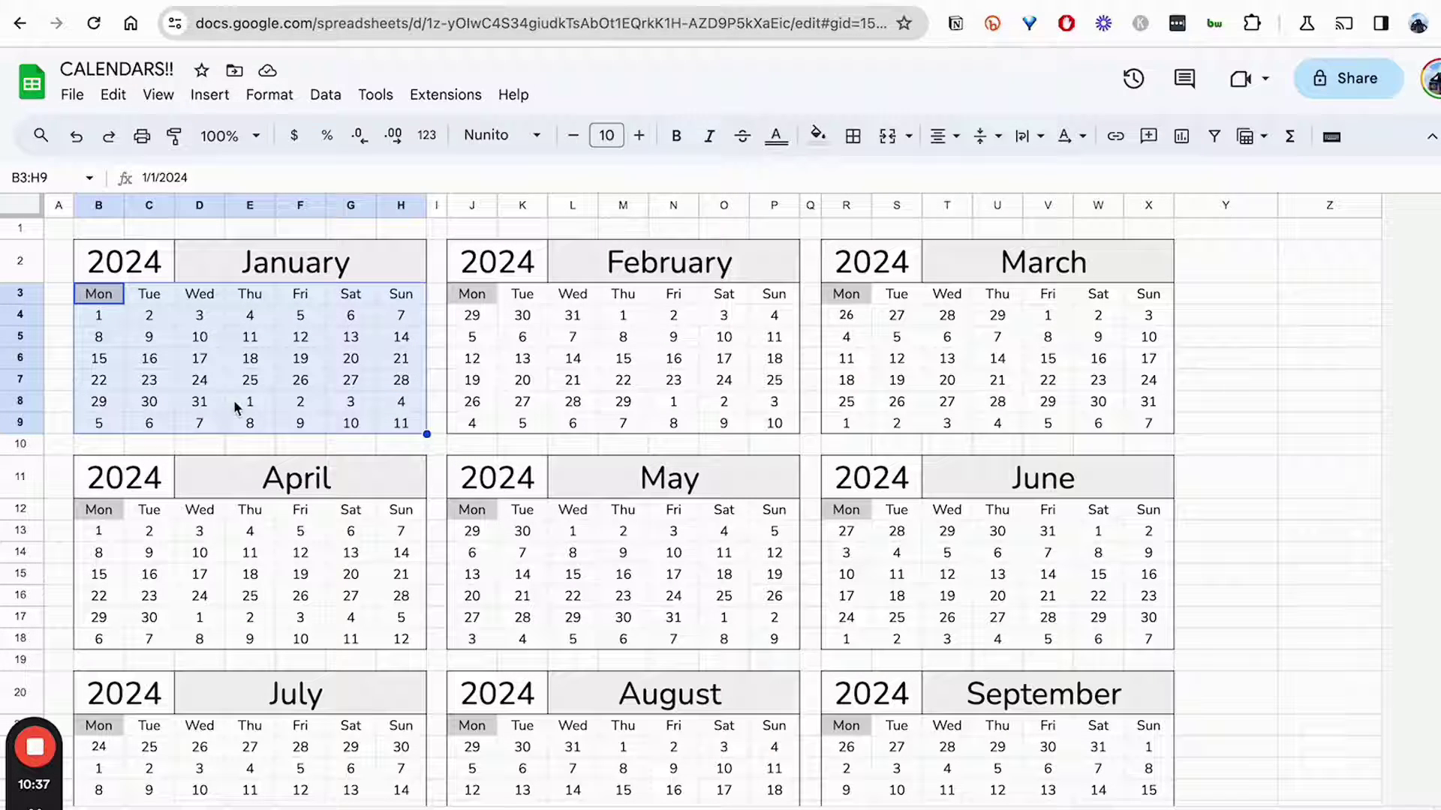
{"action": "left_click", "coordinate": [183, 382]}
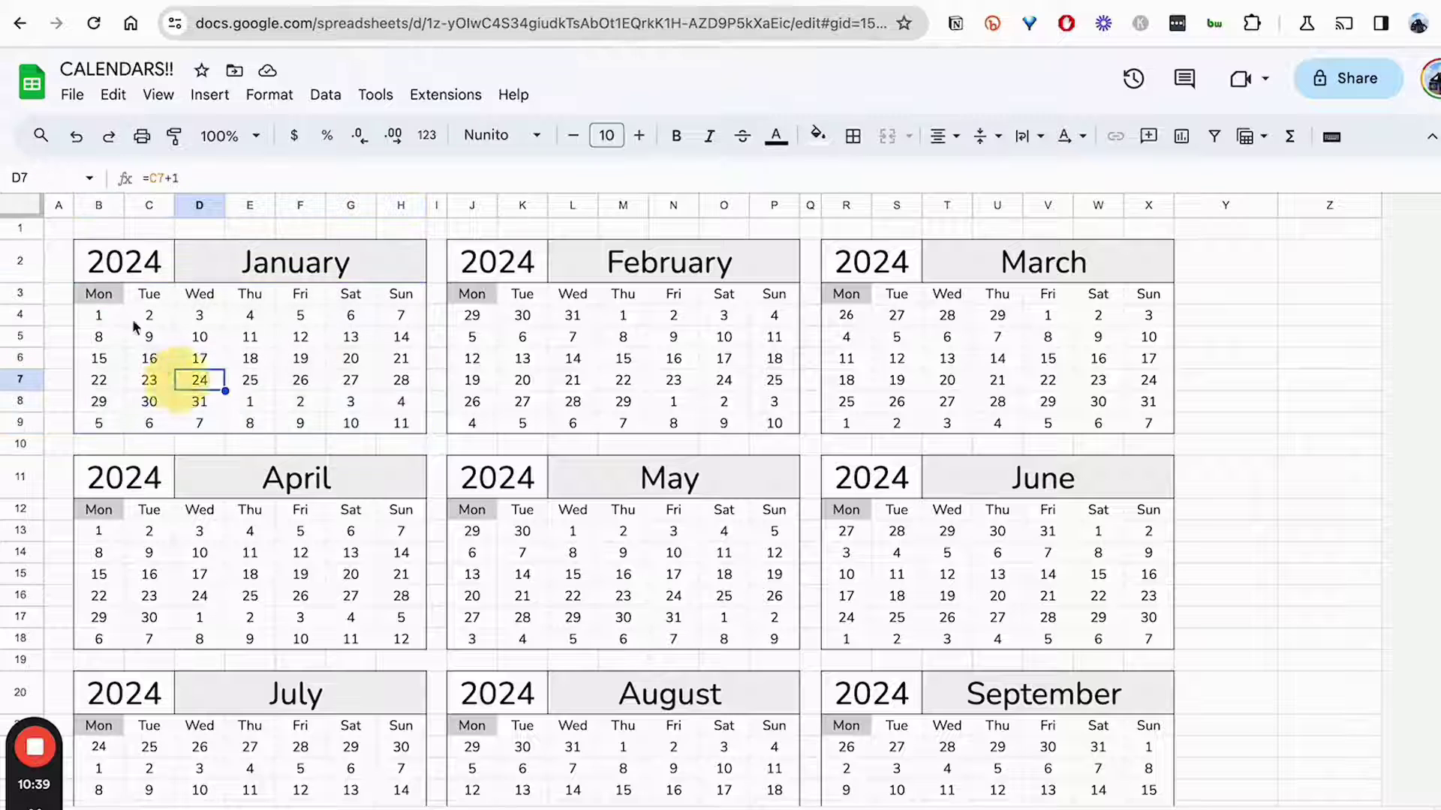
{"action": "left_click_drag", "start_coordinate": [86, 295], "coordinate": [401, 425]}
{"action": "left_click", "coordinate": [199, 337]}
{"action": "left_click_drag", "start_coordinate": [95, 297], "coordinate": [402, 422]}
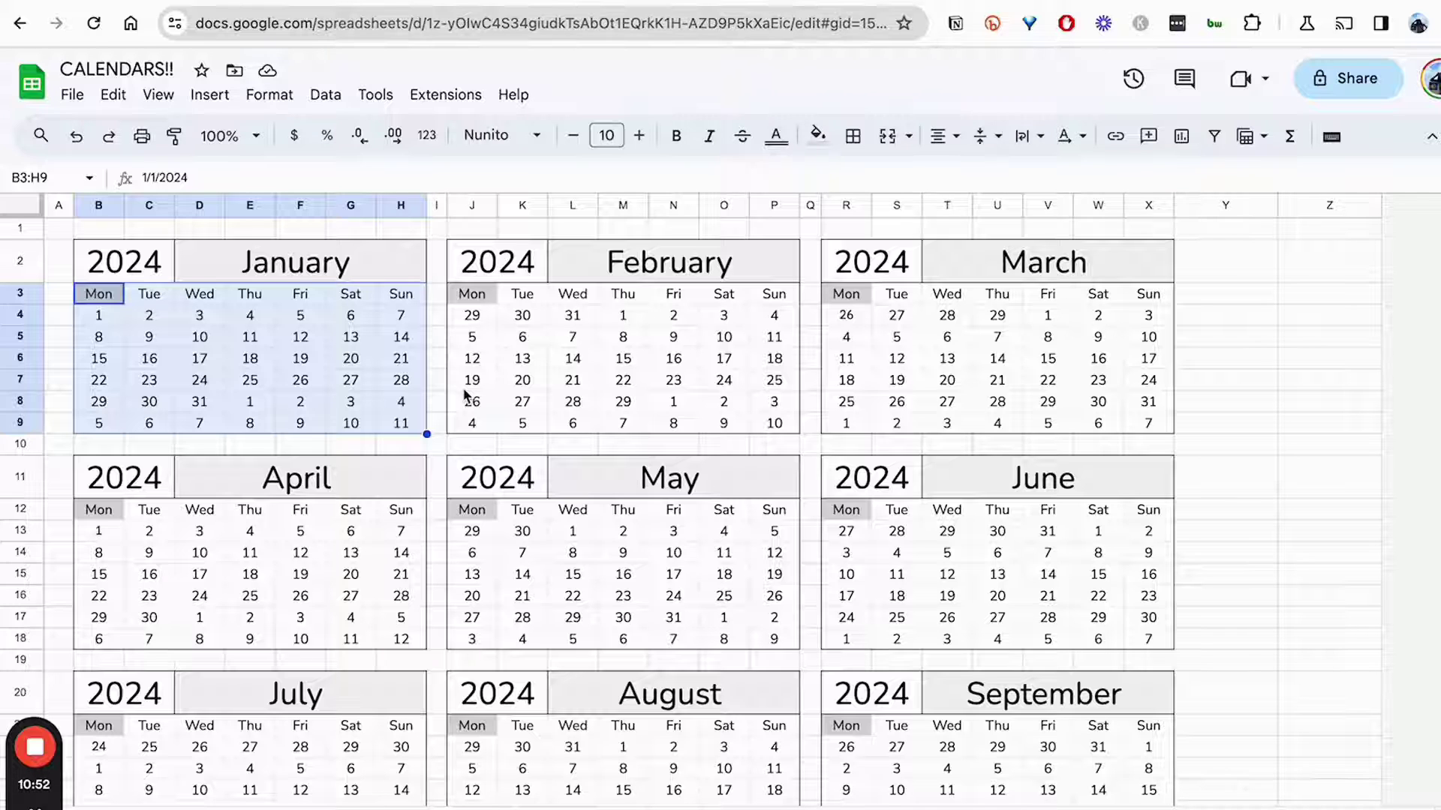
{"action": "key", "text": "ctrl+c"}
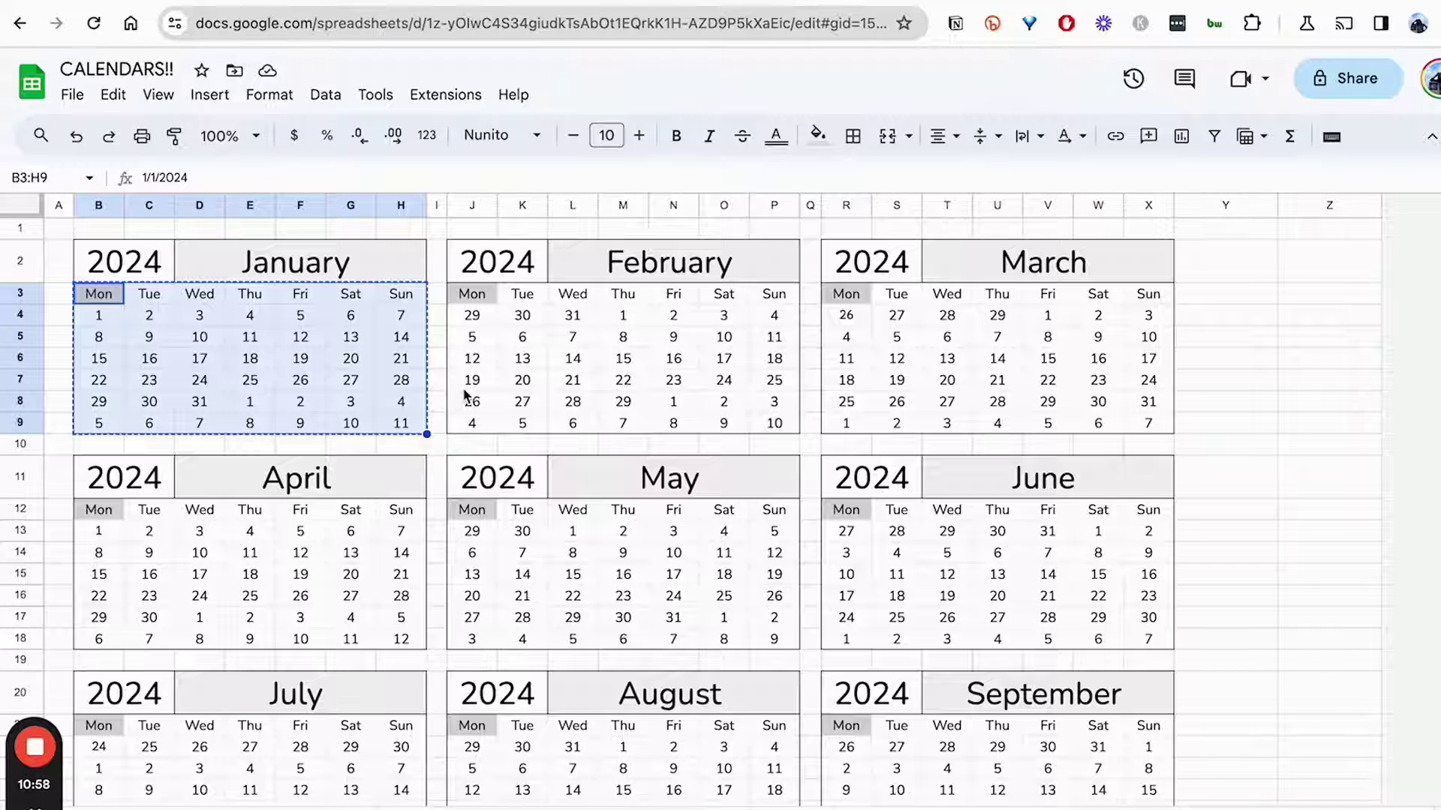
Paste the copied Monday-start dates into Canva's January table from its first header cell.
{"action": "key", "text": "alt+Tab"}
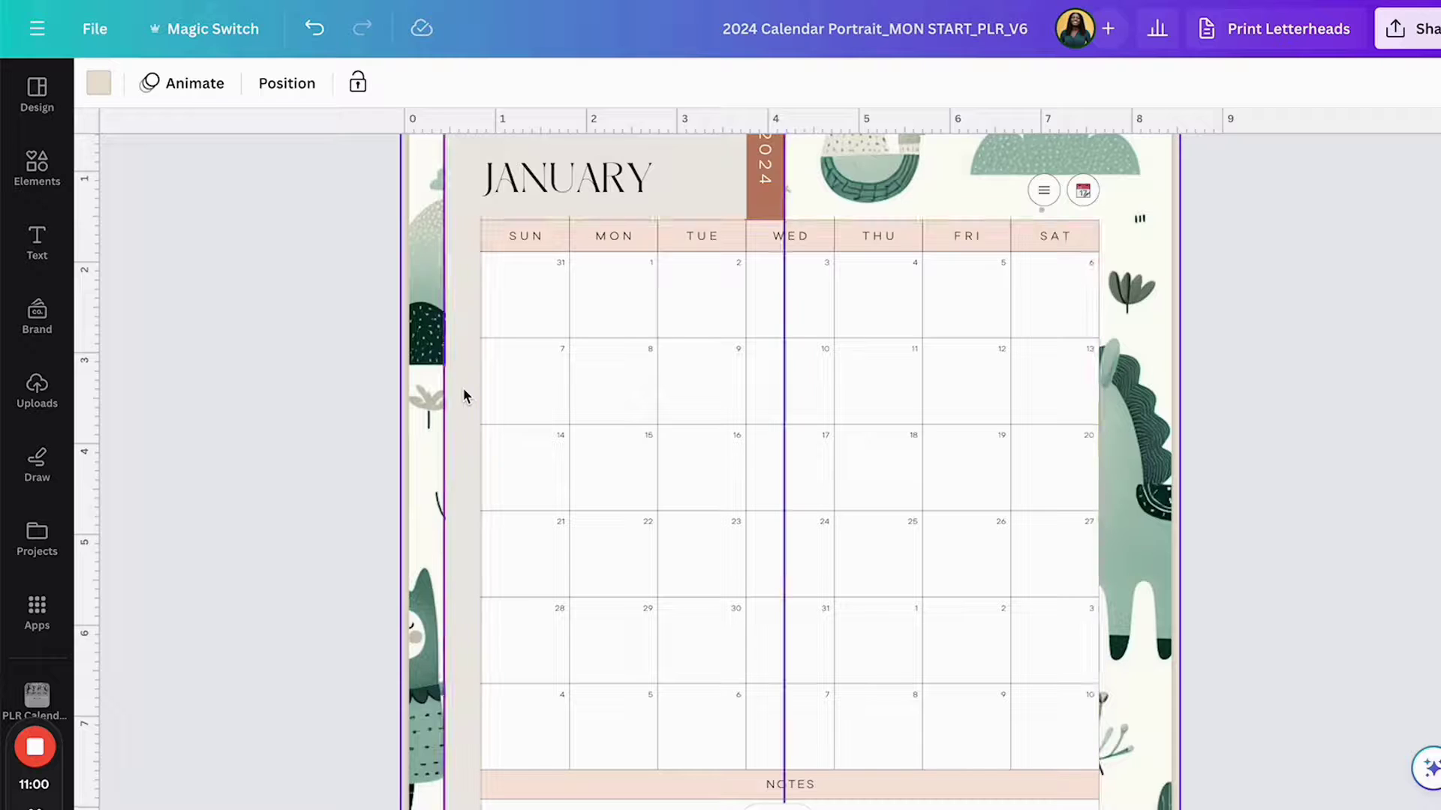
{"action": "left_click", "coordinate": [523, 239]}
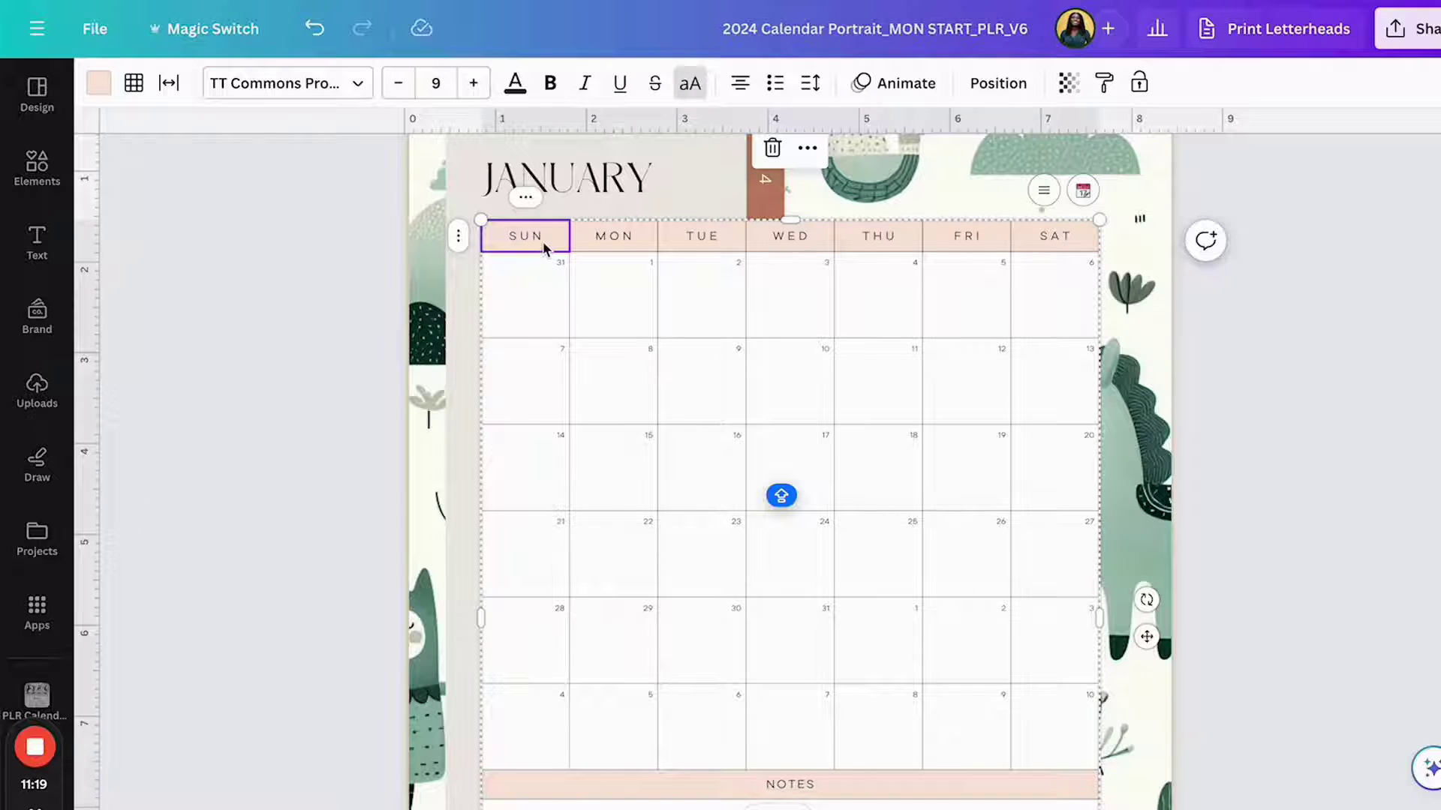
{"action": "right_click", "coordinate": [544, 249]}
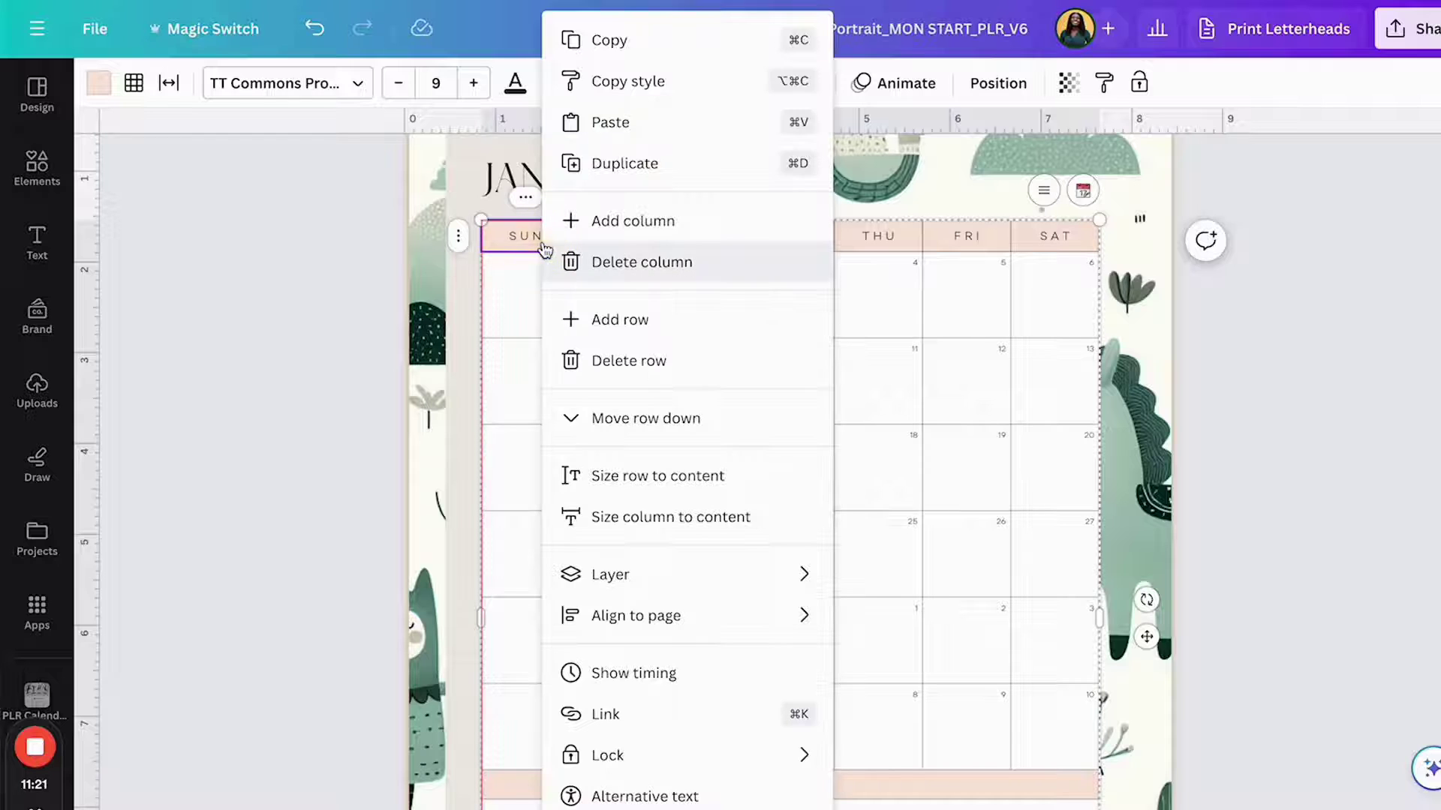
{"action": "left_click", "coordinate": [614, 122]}
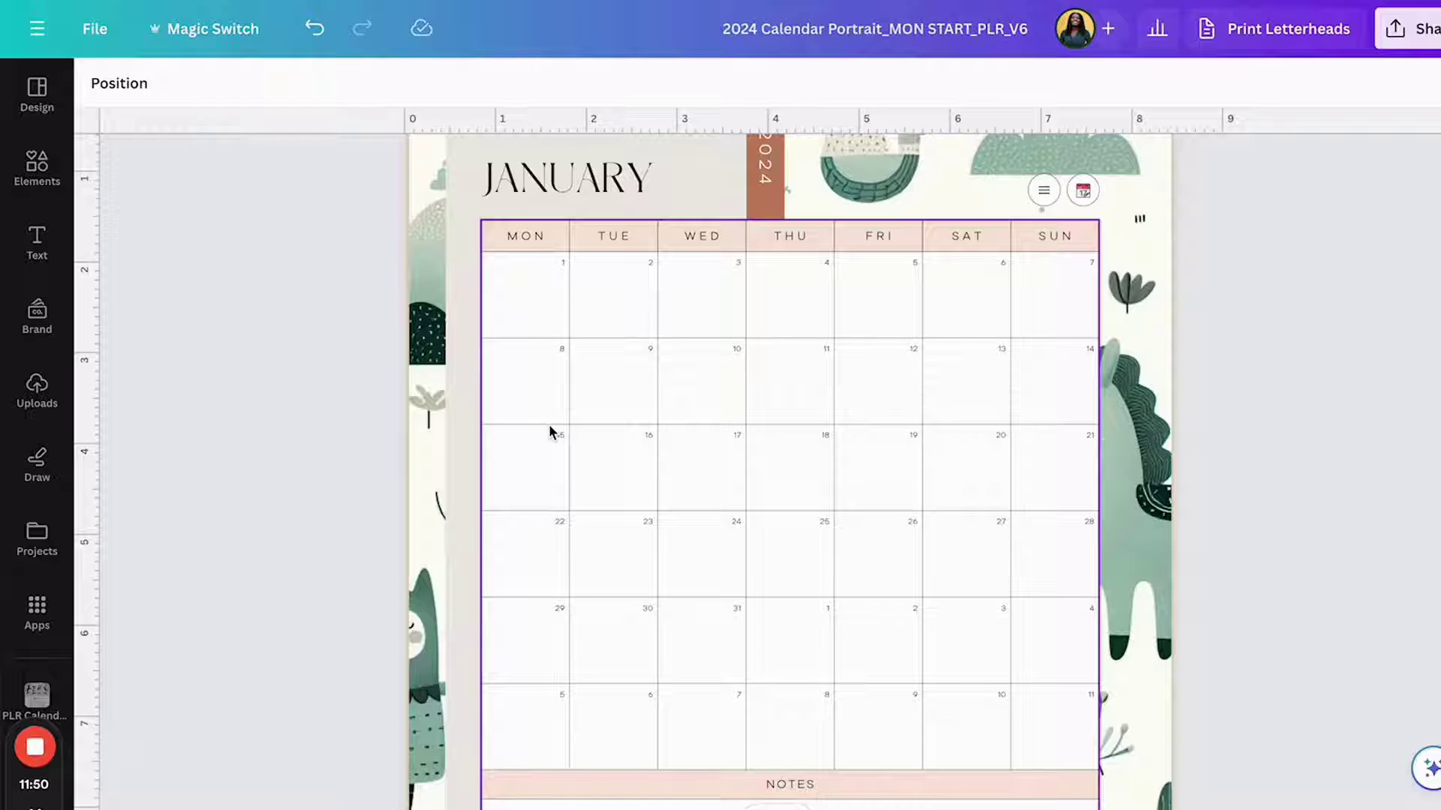
{"action": "left_click", "coordinate": [393, 308]}
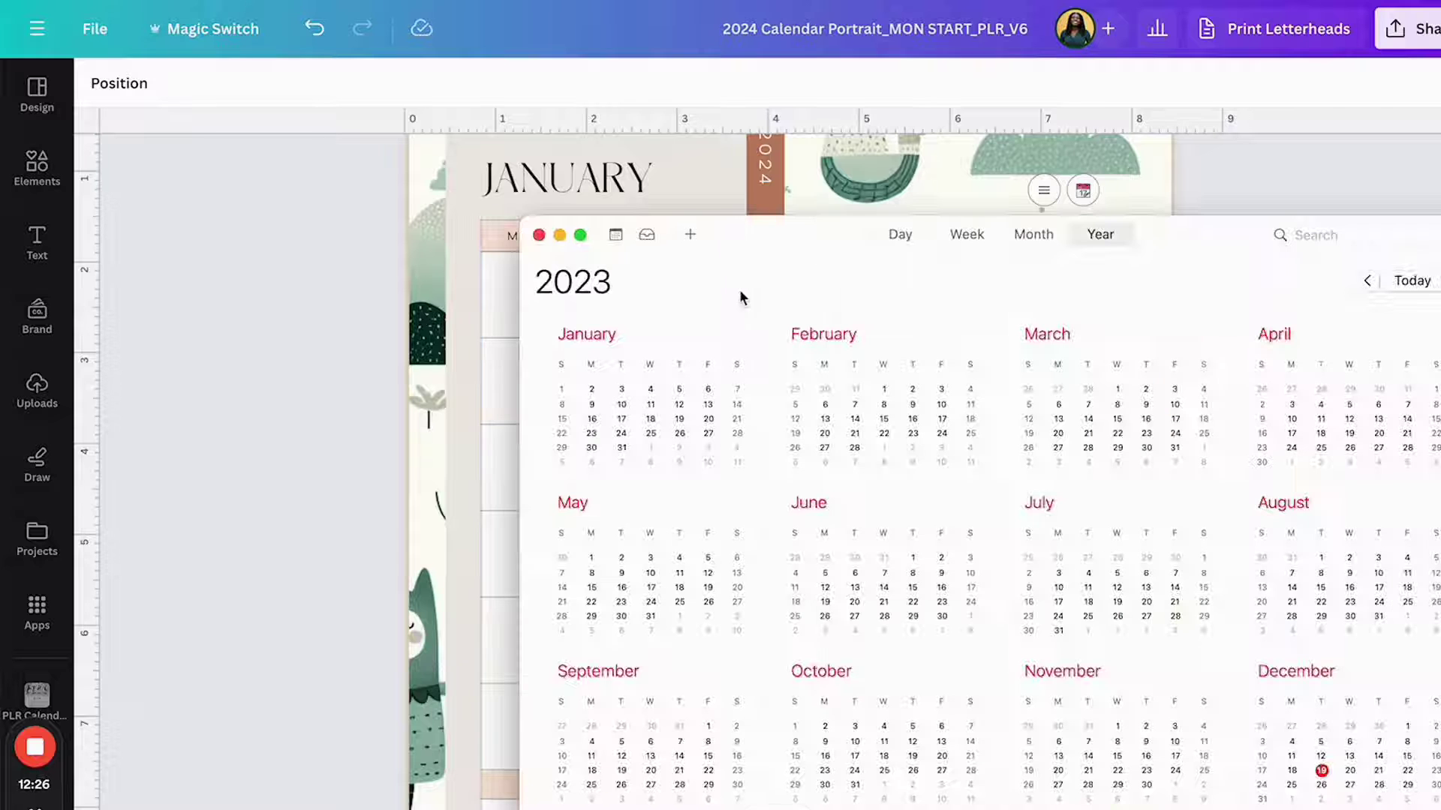
Compare Calendar's 2024 January with the Canva page, then close the Calendar window.
{"action": "scroll", "coordinate": [792, 339], "scroll_direction": "down", "scroll_amount": 10}
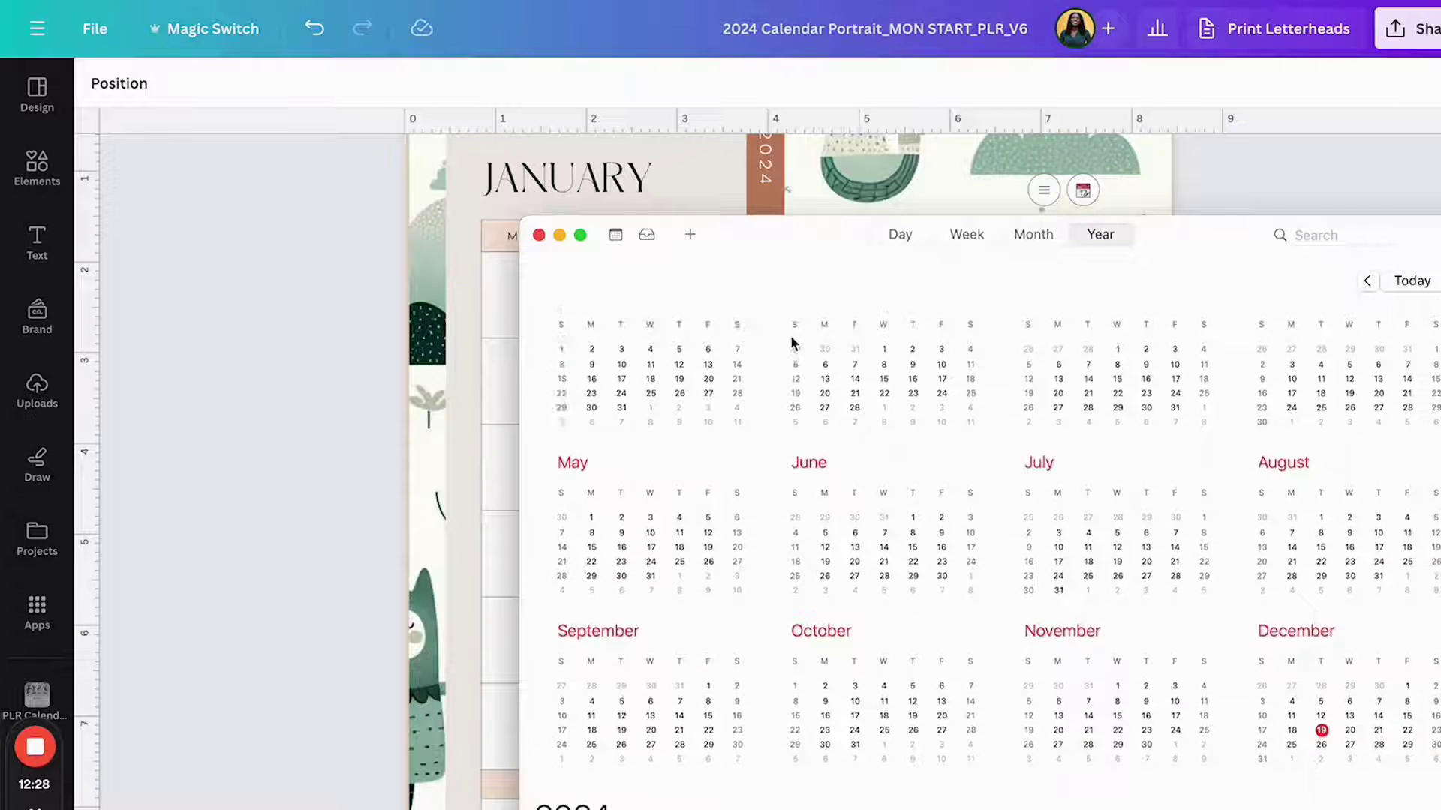
{"action": "left_click", "coordinate": [787, 247]}
{"action": "left_click_drag", "start_coordinate": [788, 247], "coordinate": [922, 128]}
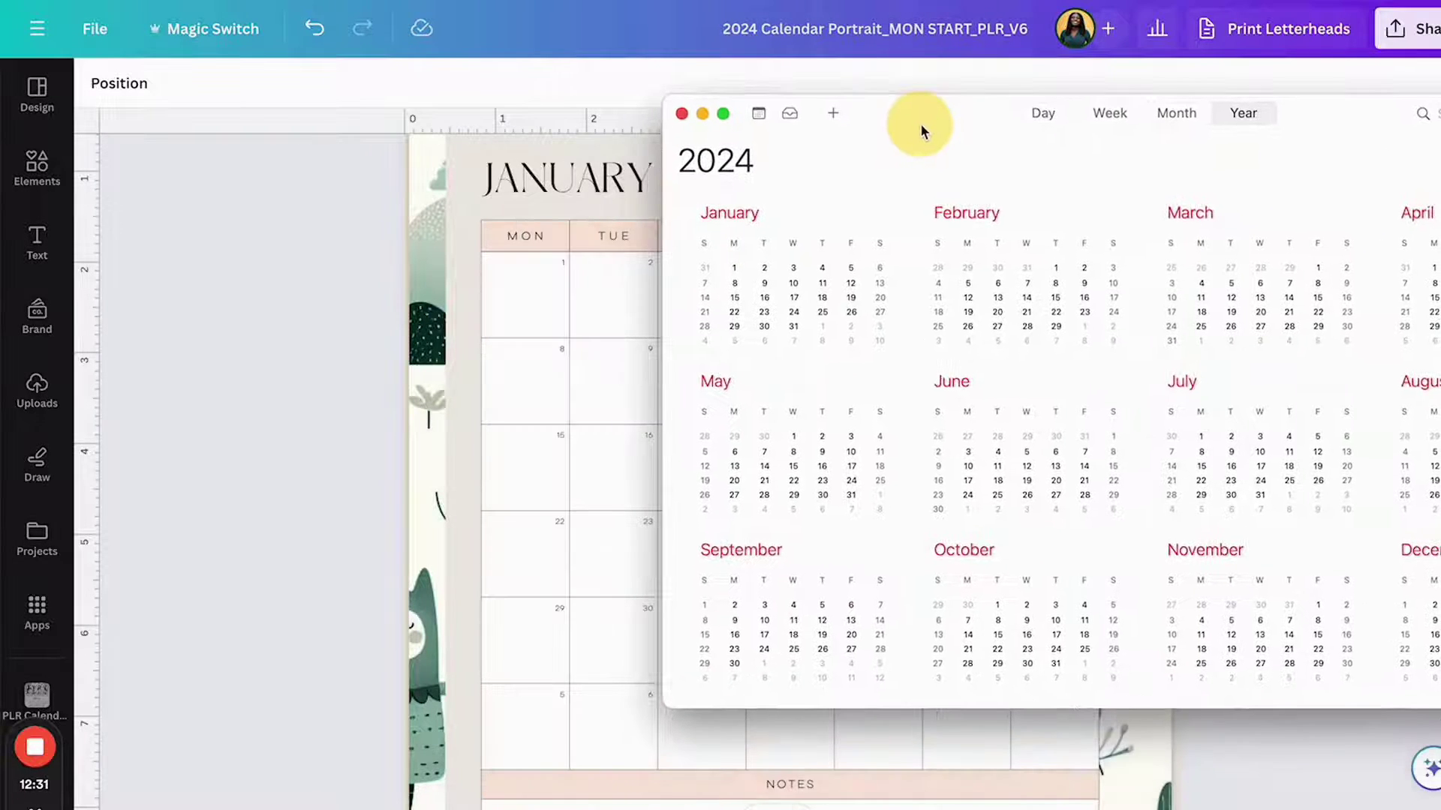
{"action": "scroll", "coordinate": [906, 288], "scroll_direction": "down", "scroll_amount": 2}
{"action": "scroll", "coordinate": [906, 290], "scroll_direction": "up", "scroll_amount": 3}
{"action": "scroll", "coordinate": [907, 290], "scroll_direction": "down", "scroll_amount": 2}
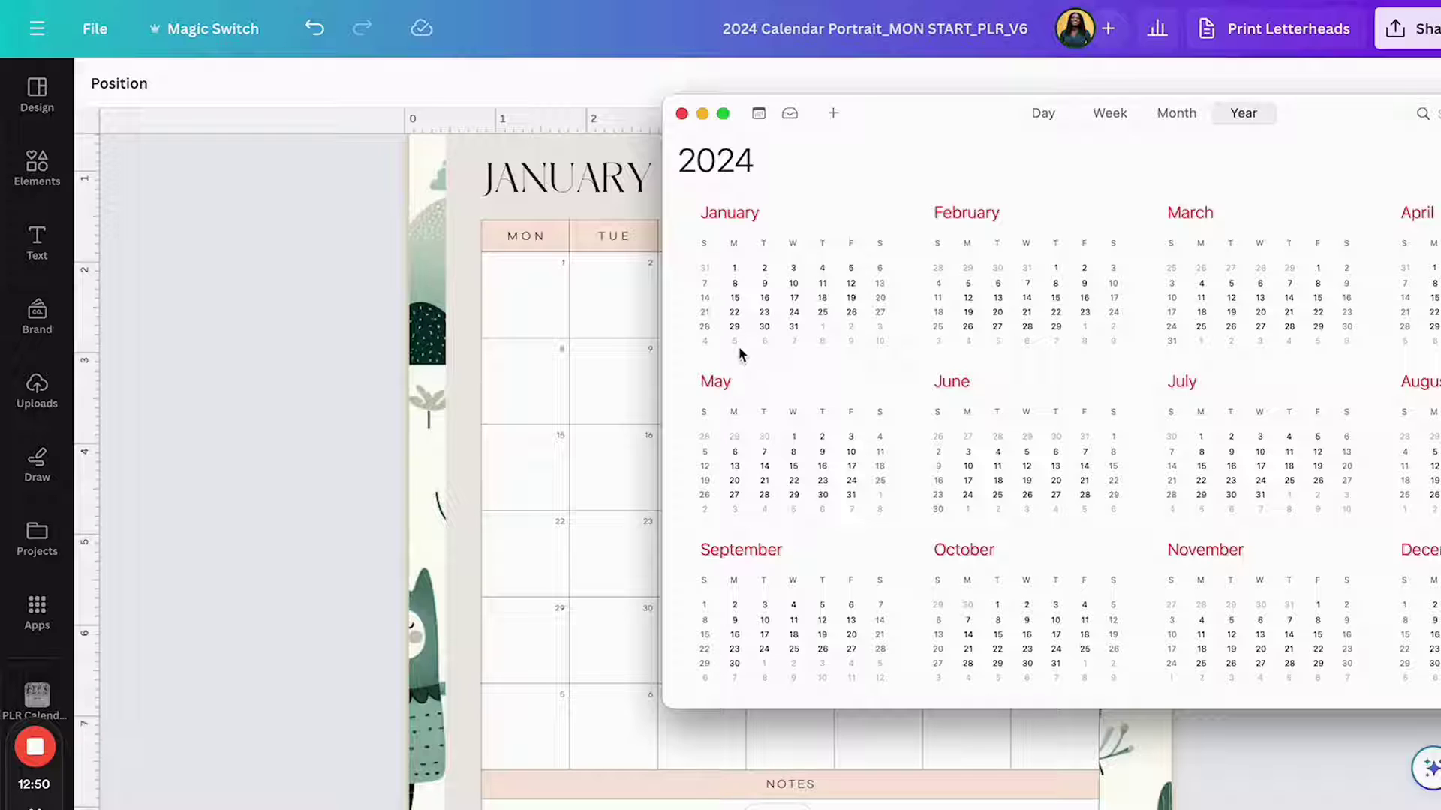
{"action": "left_click", "coordinate": [680, 117]}
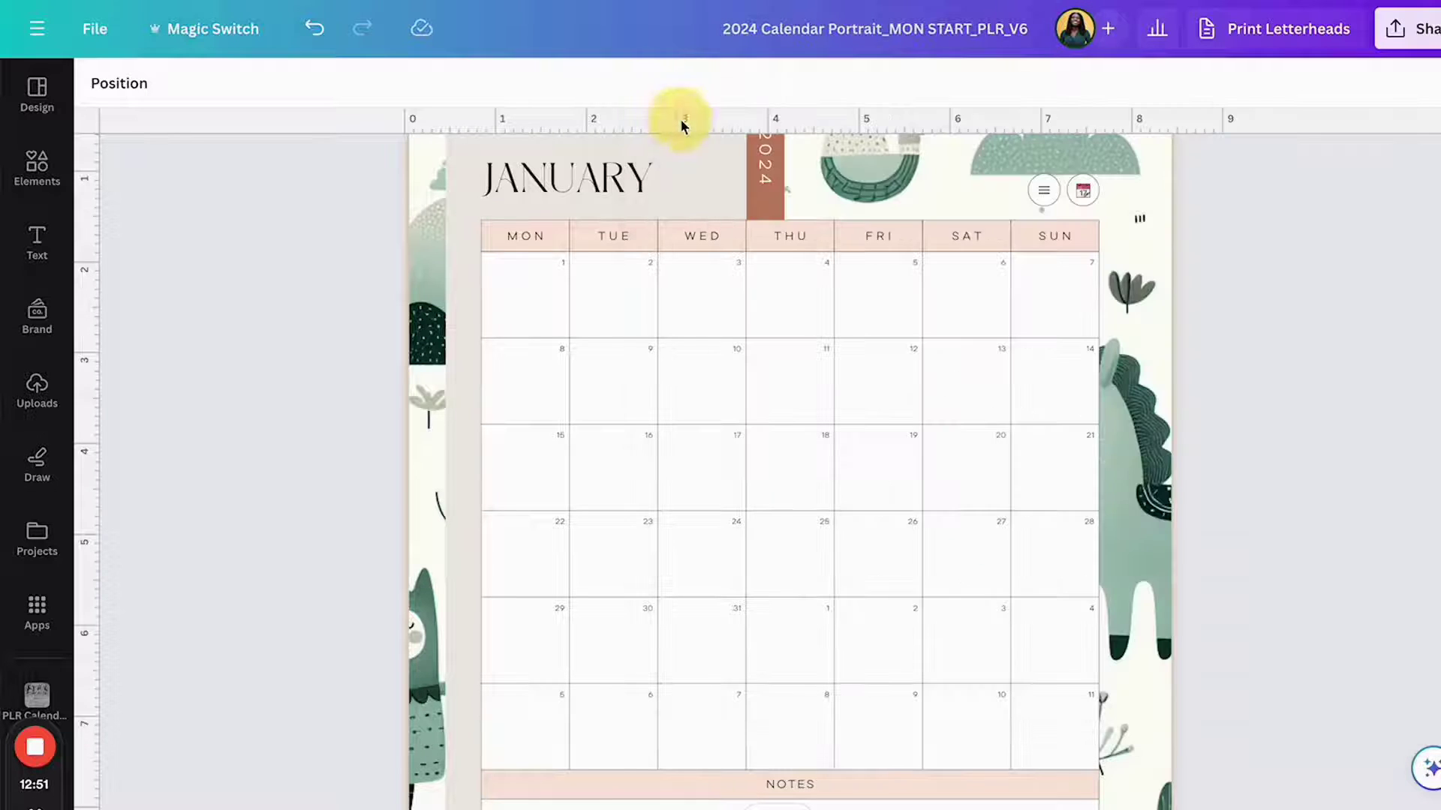
Deselect the table and scroll to the Page 9 - JUL page of the Monday-start calendar.
{"action": "left_click", "coordinate": [273, 365]}
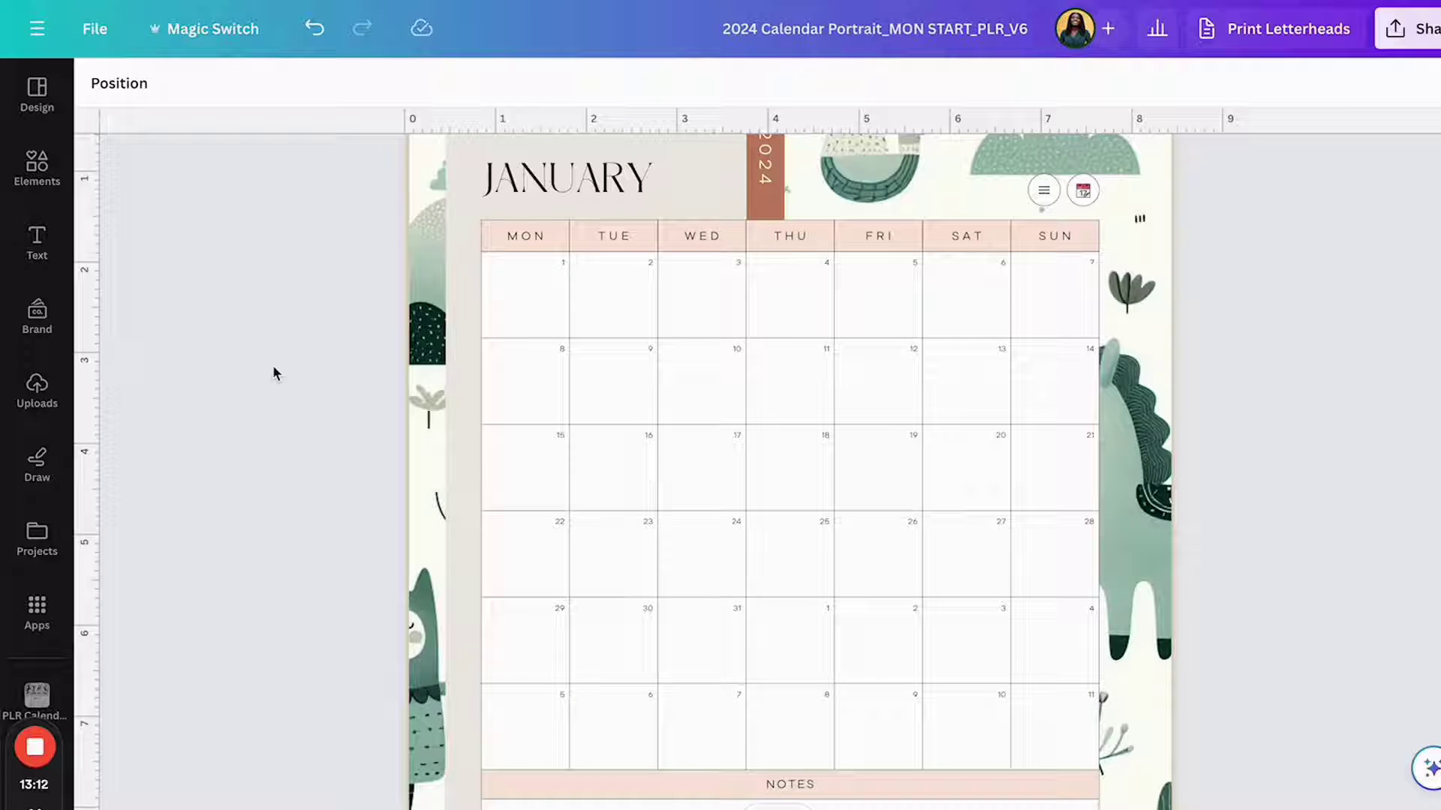
{"action": "scroll", "coordinate": [272, 365], "scroll_direction": "down", "scroll_amount": 3}
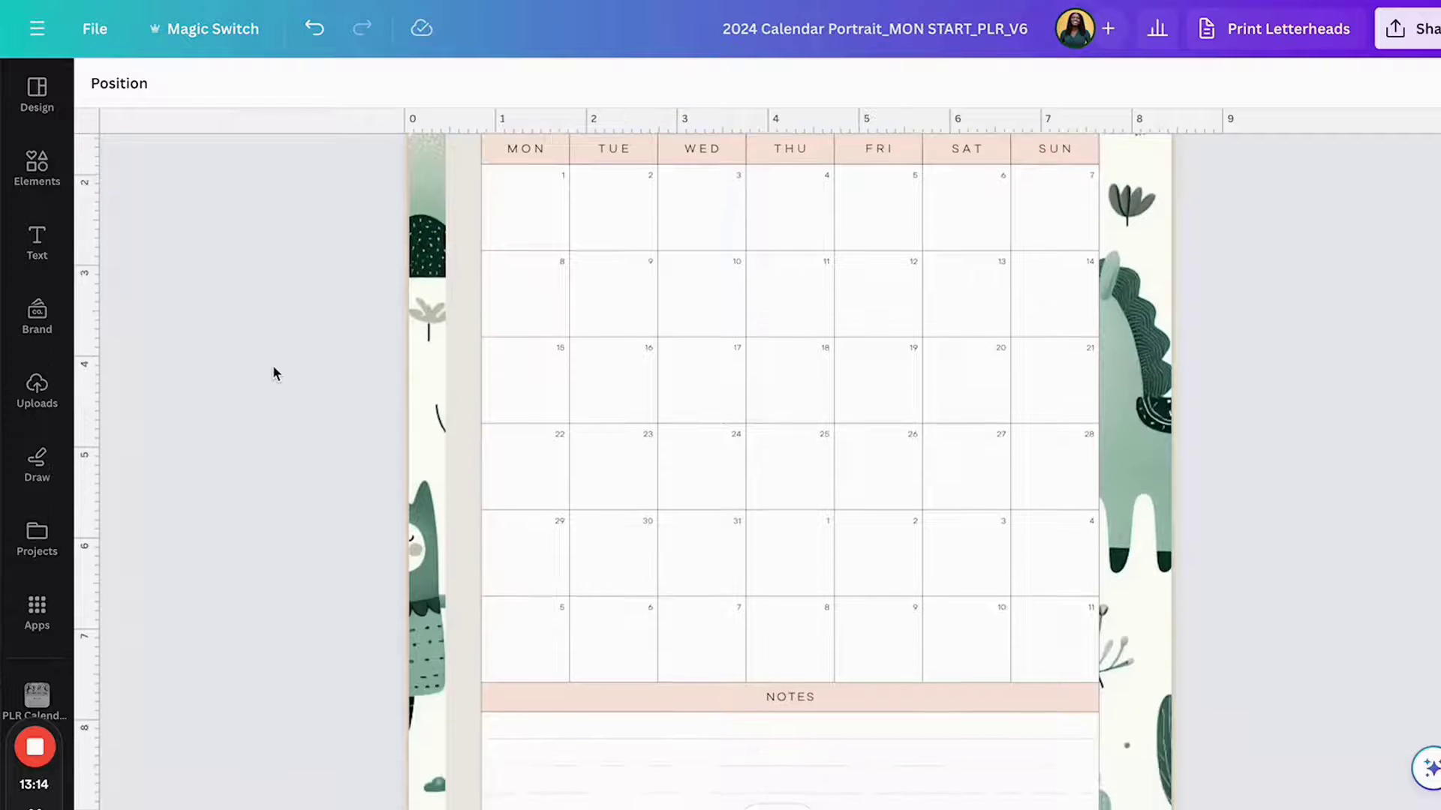
{"action": "scroll", "coordinate": [273, 364], "scroll_direction": "up", "scroll_amount": 3}
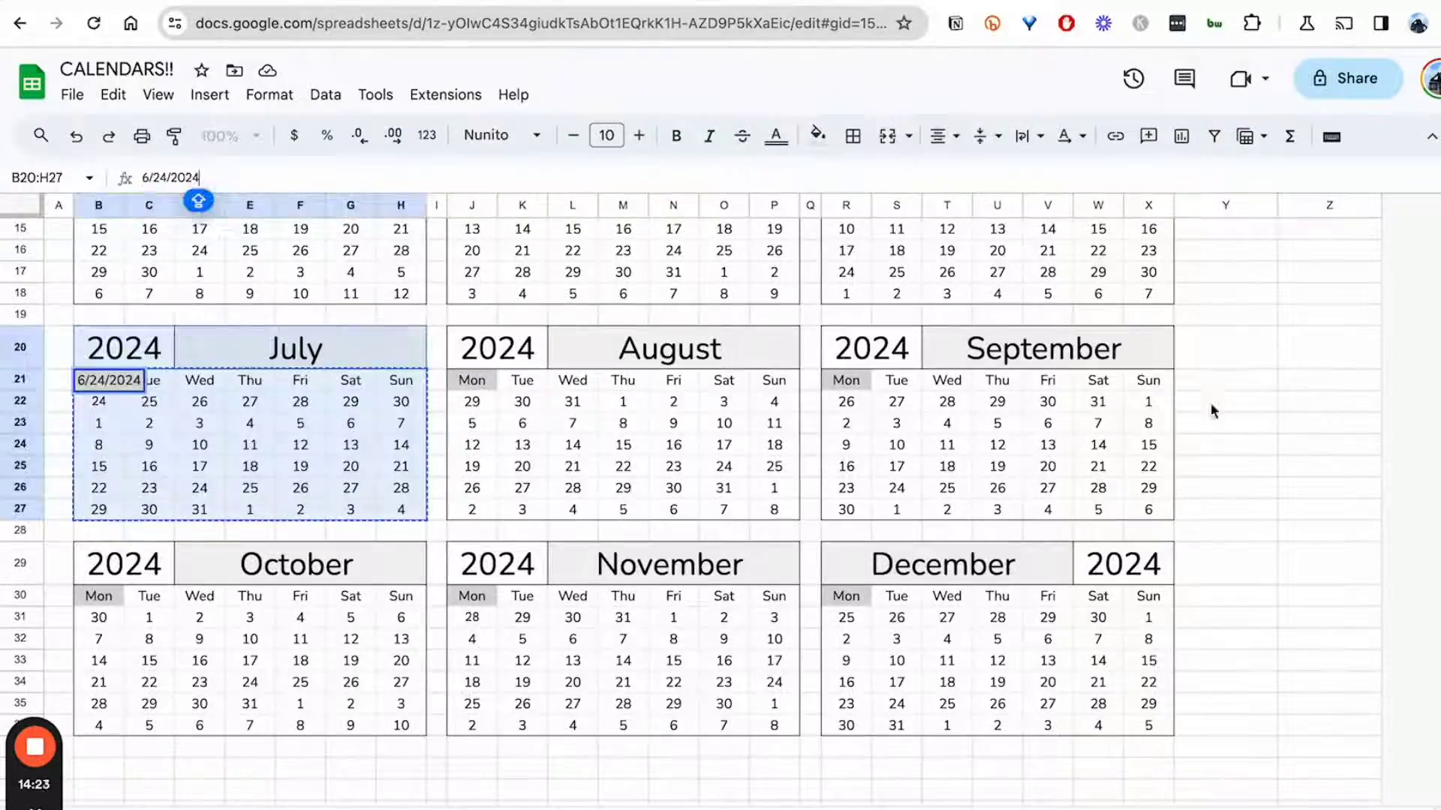
{"action": "scroll", "coordinate": [1210, 409], "scroll_direction": "up", "scroll_amount": 2}
{"action": "left_click_drag", "start_coordinate": [472, 488], "coordinate": [772, 617]}
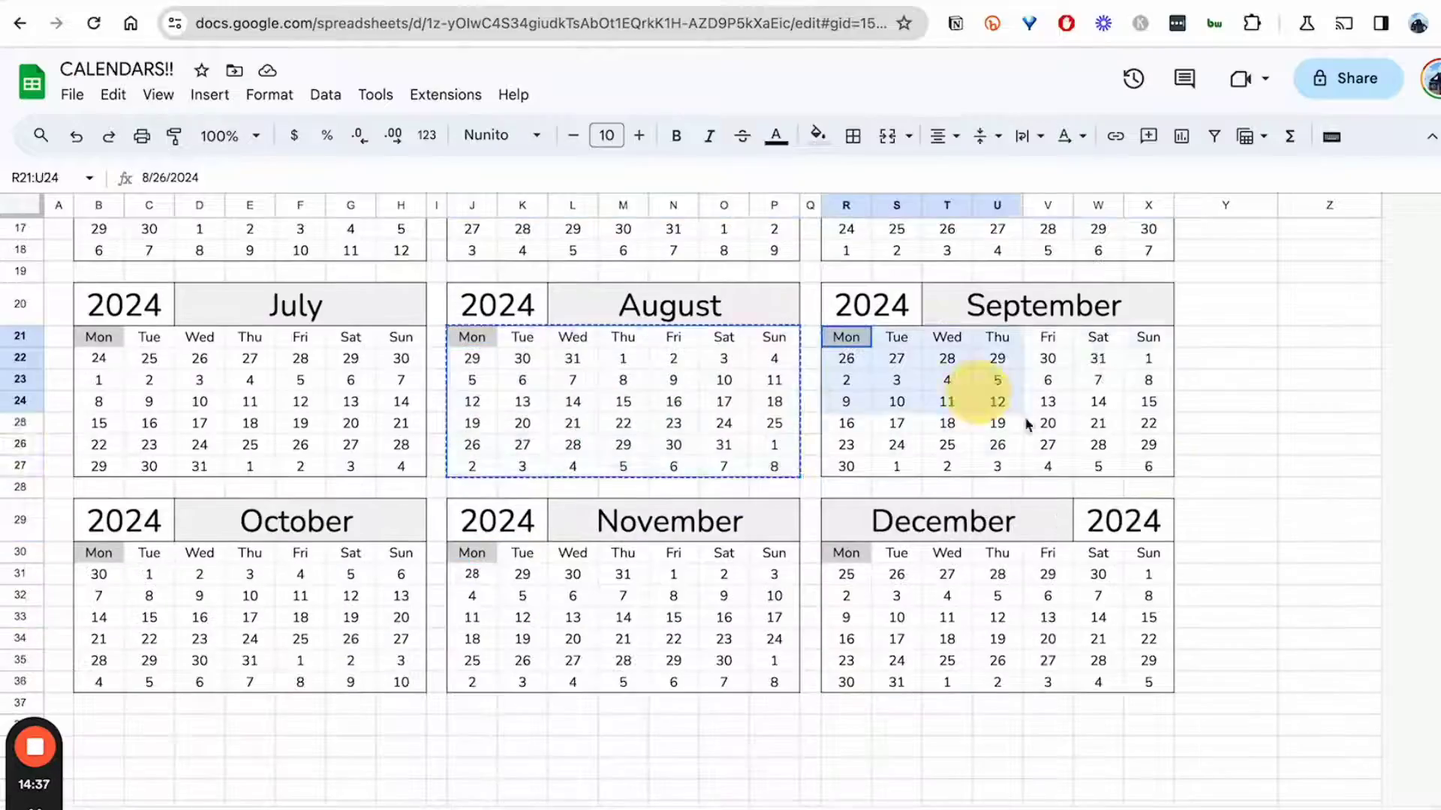
Select the October date block, then scroll the design up to the INDEX page.
{"action": "left_click_drag", "start_coordinate": [98, 315], "coordinate": [418, 444]}
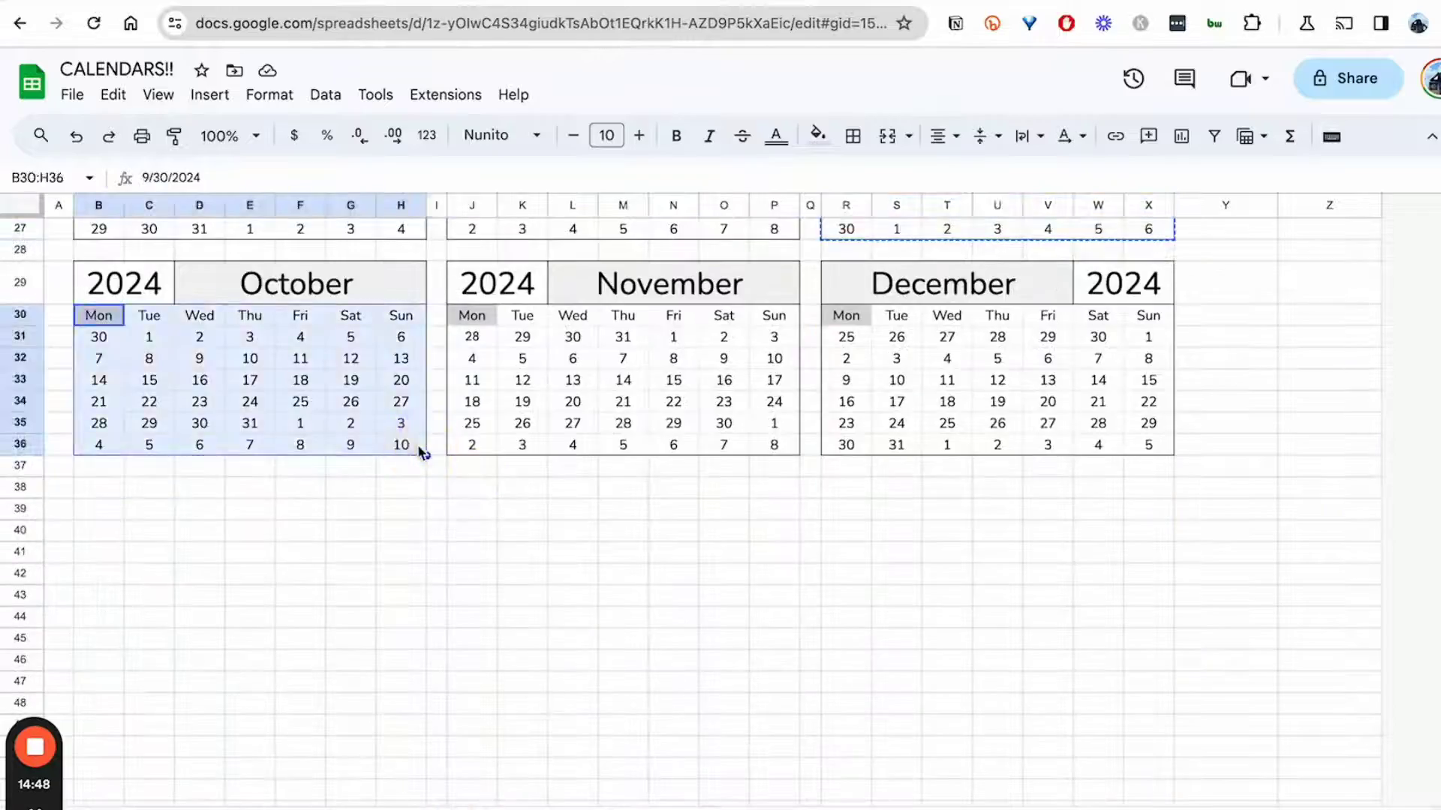
{"action": "left_click_drag", "start_coordinate": [472, 315], "coordinate": [777, 421]}
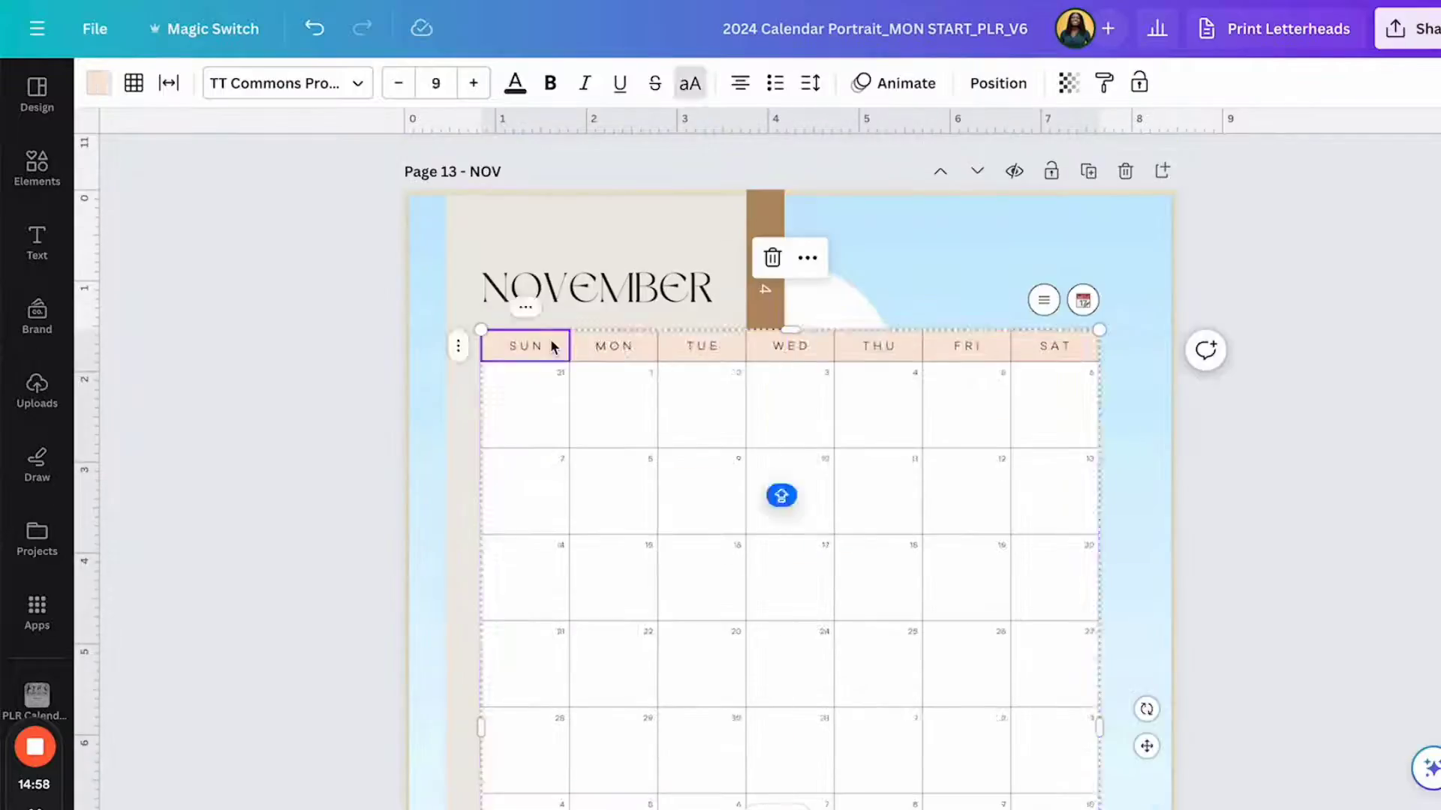
{"action": "scroll", "coordinate": [788, 415], "scroll_direction": "down", "scroll_amount": 10}
{"action": "scroll", "coordinate": [1364, 487], "scroll_direction": "up", "scroll_amount": 10}
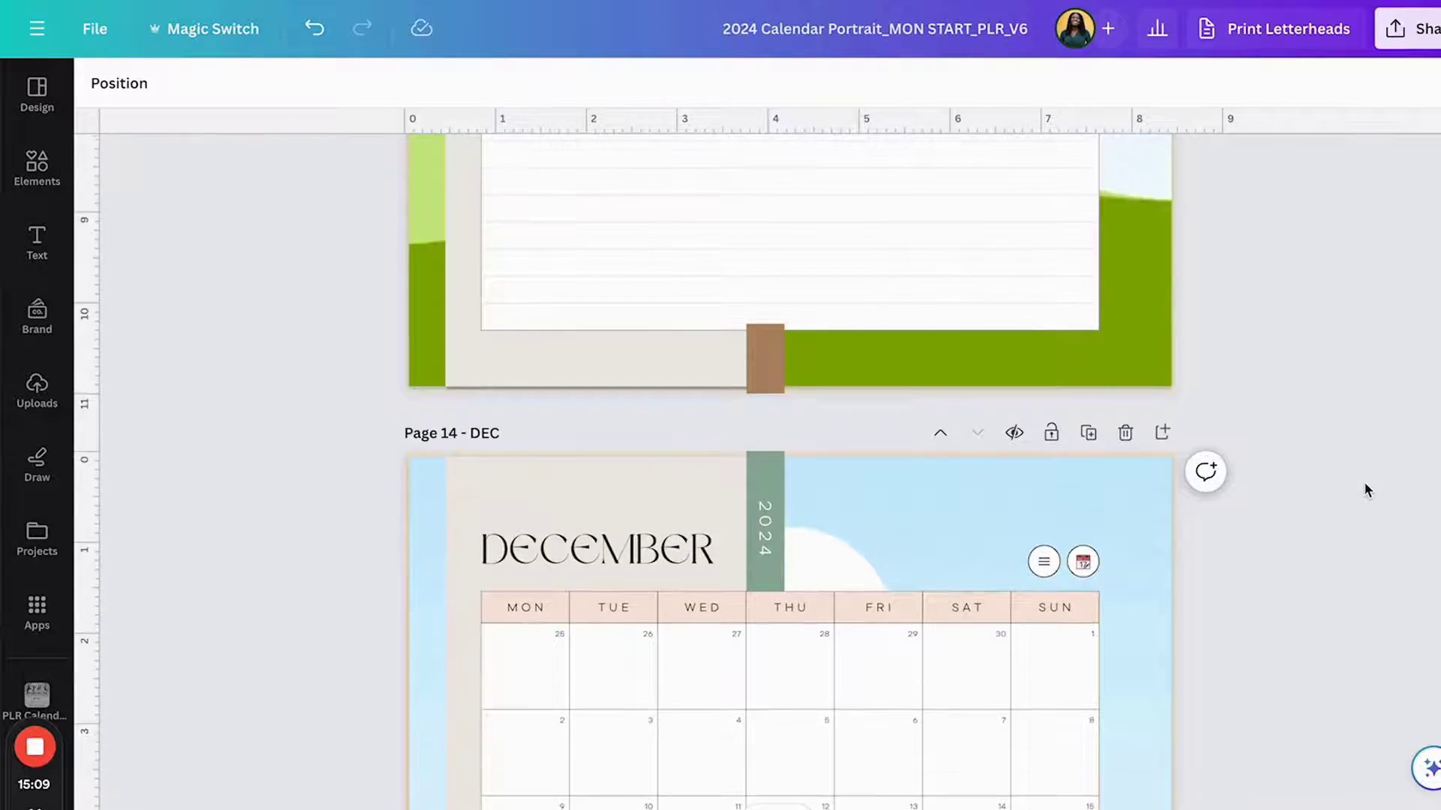
{"action": "scroll", "coordinate": [1364, 489], "scroll_direction": "up", "scroll_amount": 20}
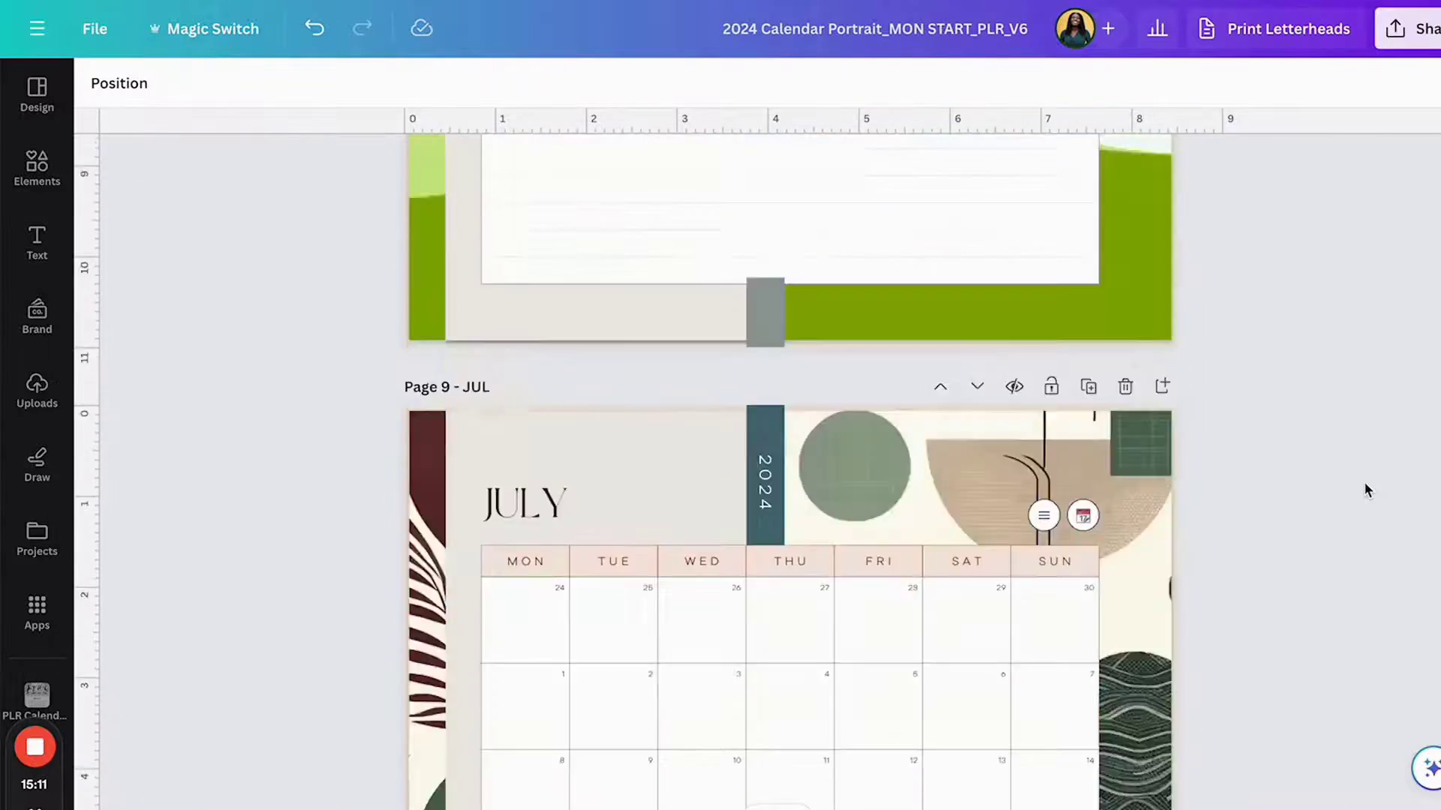
{"action": "scroll", "coordinate": [1364, 489], "scroll_direction": "up", "scroll_amount": 20}
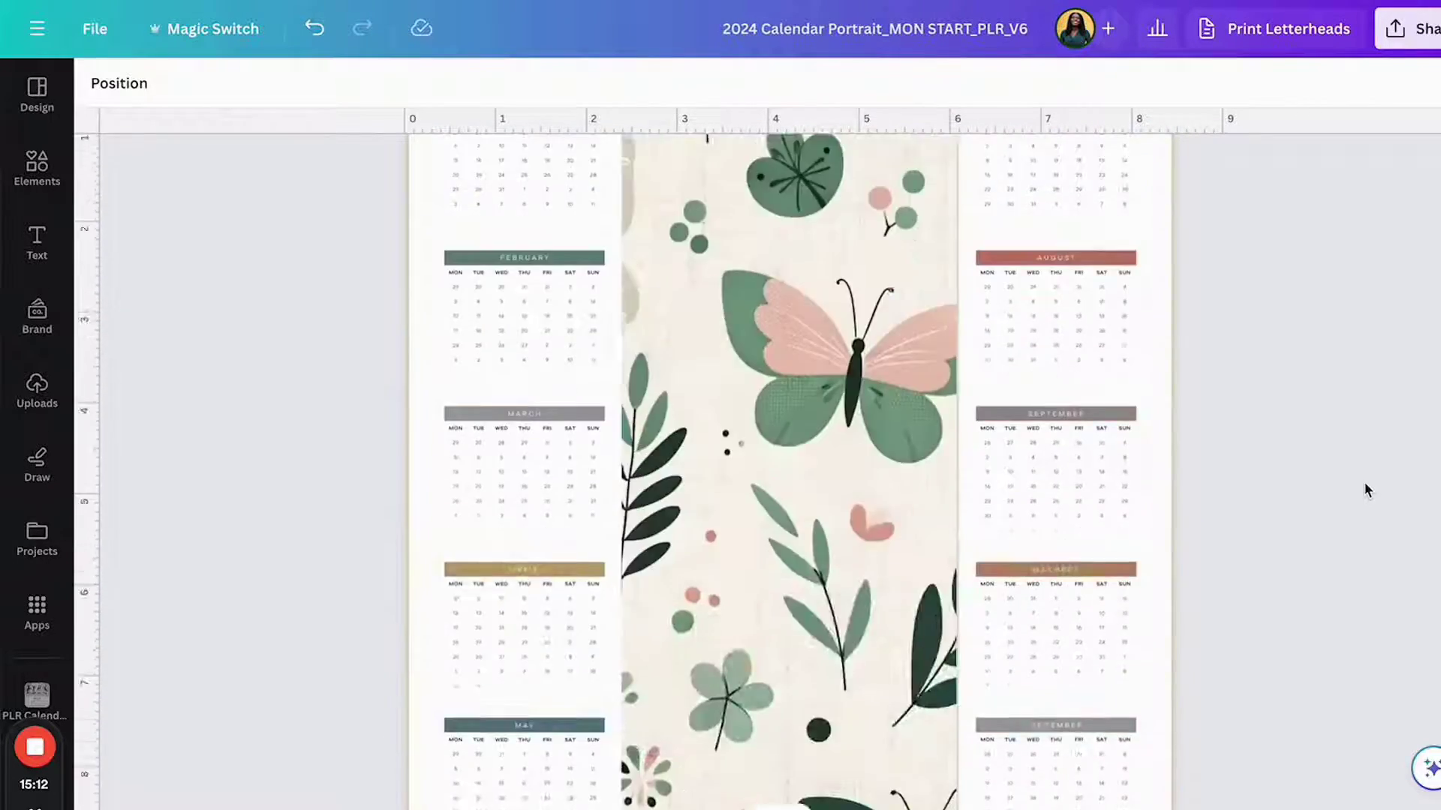
{"action": "scroll", "coordinate": [1364, 489], "scroll_direction": "up", "scroll_amount": 6}
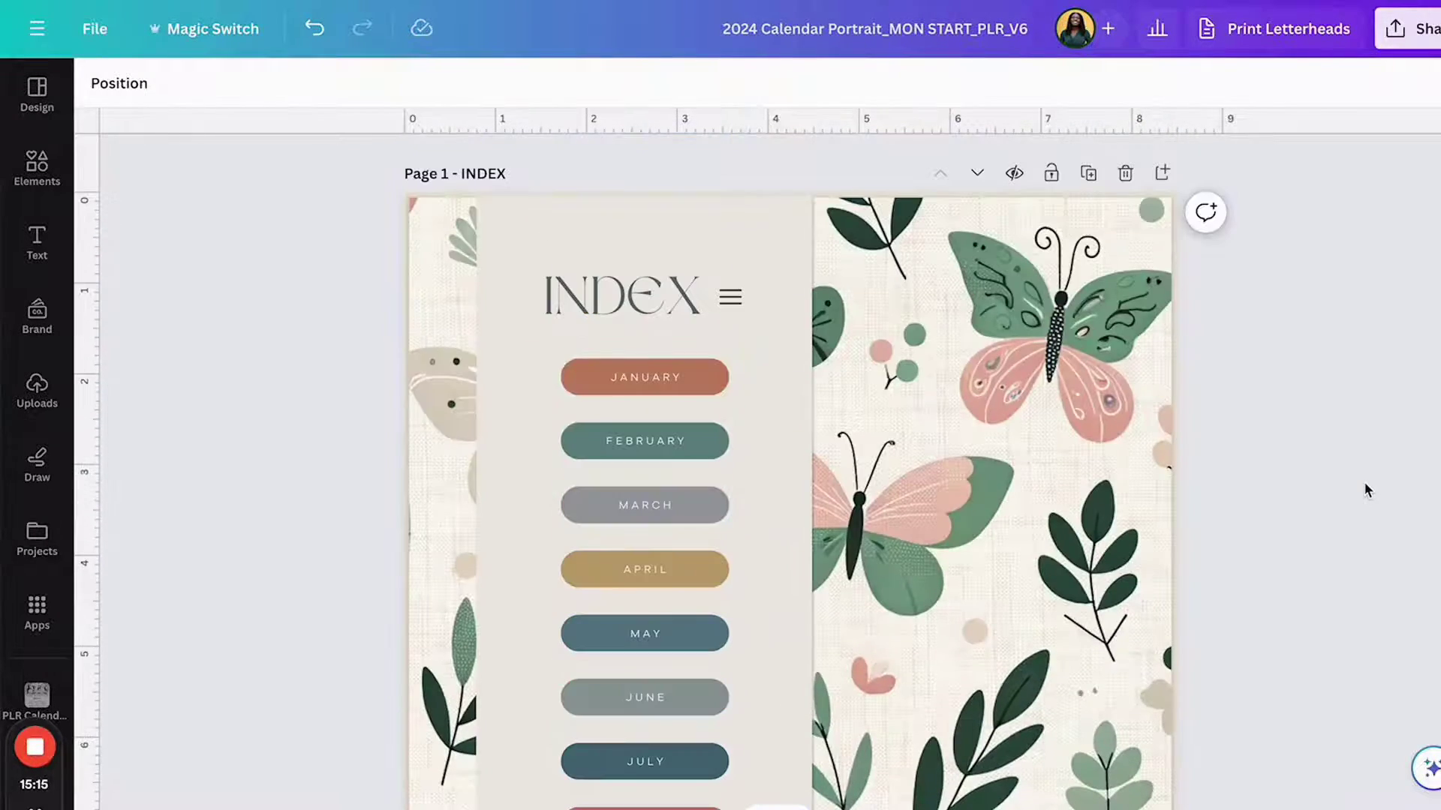
Review the JAN–MAR pages and return to the Page 2 - CALENDAR yearly overview.
{"action": "scroll", "coordinate": [1364, 489], "scroll_direction": "down", "scroll_amount": 2}
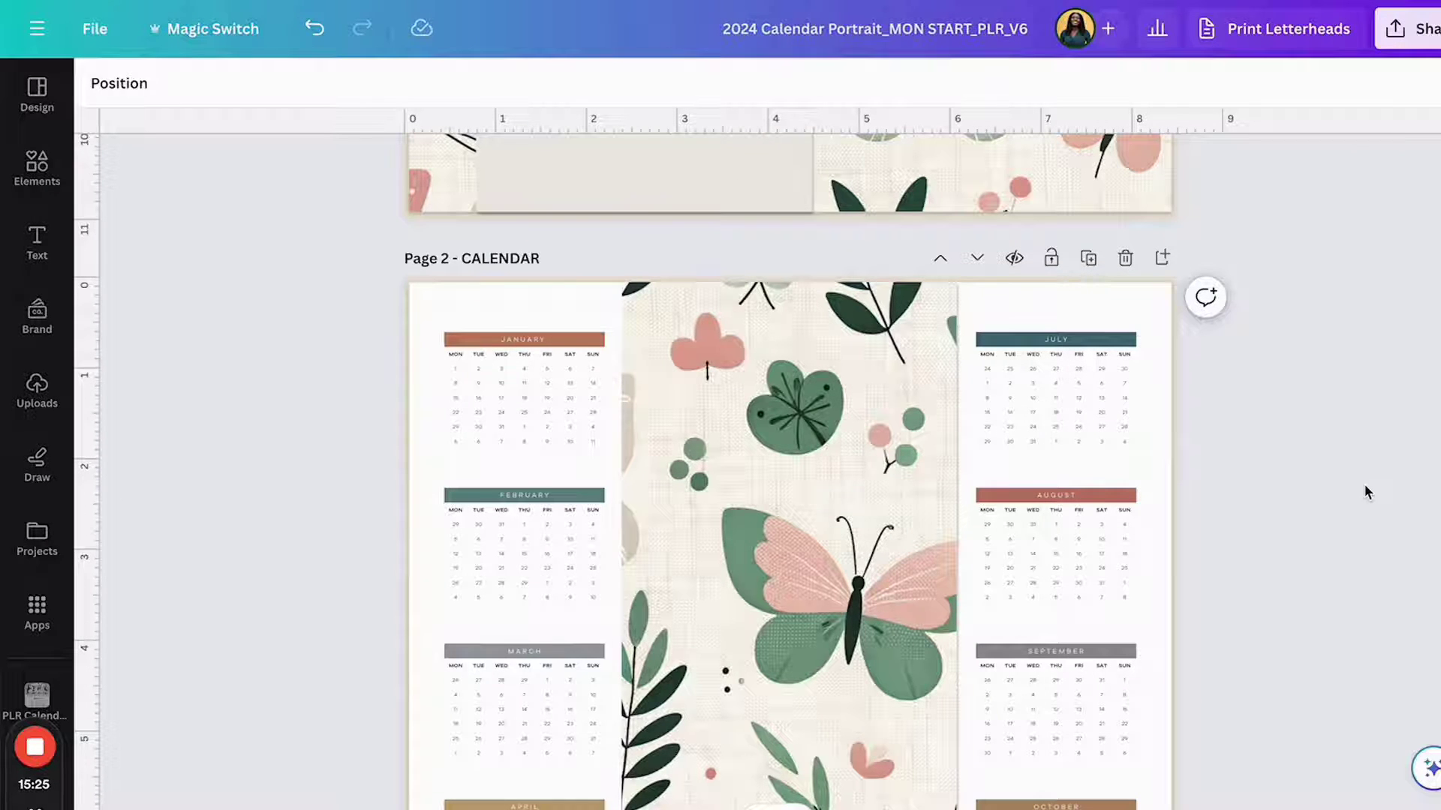
{"action": "scroll", "coordinate": [1364, 487], "scroll_direction": "down", "scroll_amount": 10}
{"action": "scroll", "coordinate": [1364, 486], "scroll_direction": "down", "scroll_amount": 1}
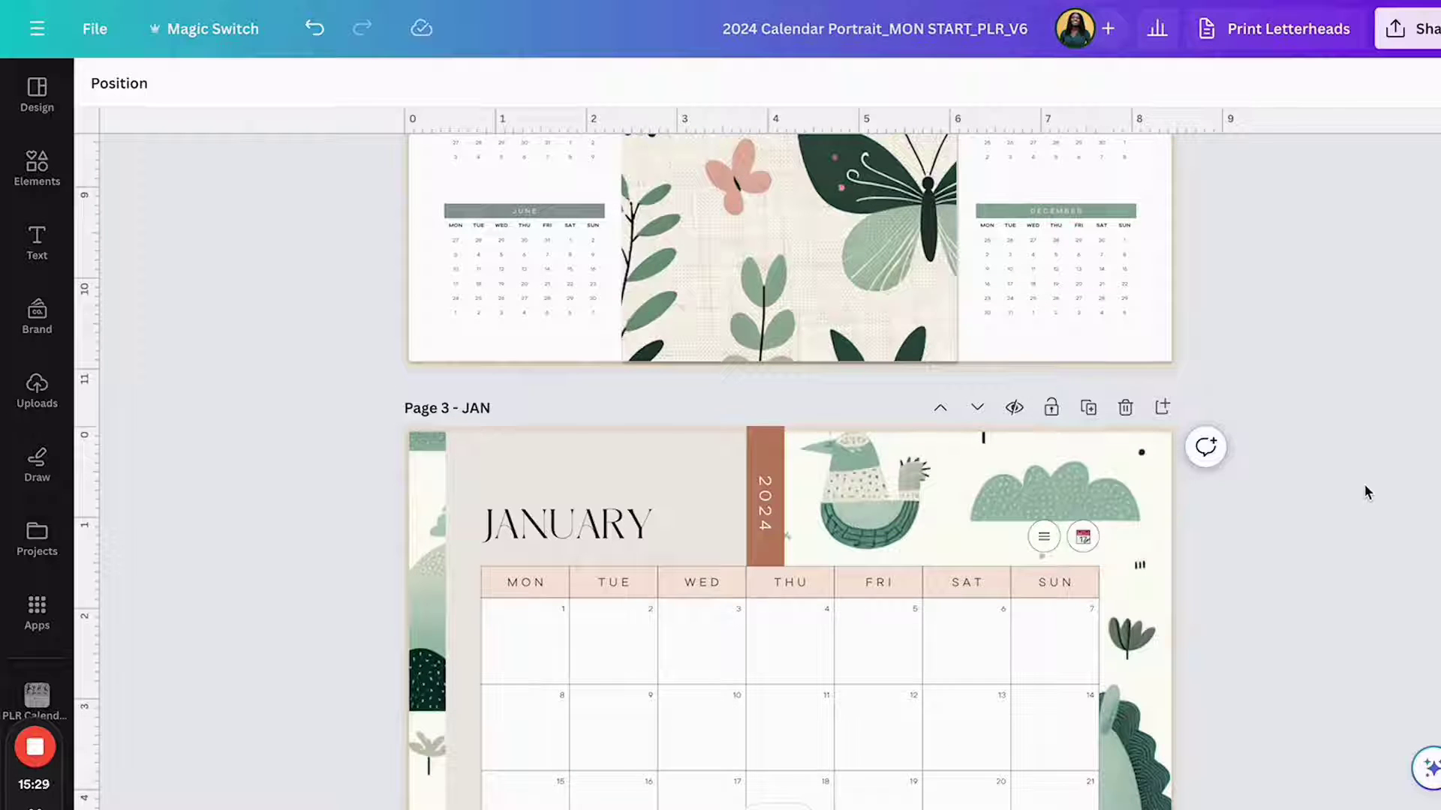
{"action": "scroll", "coordinate": [1362, 493], "scroll_direction": "down", "scroll_amount": 8}
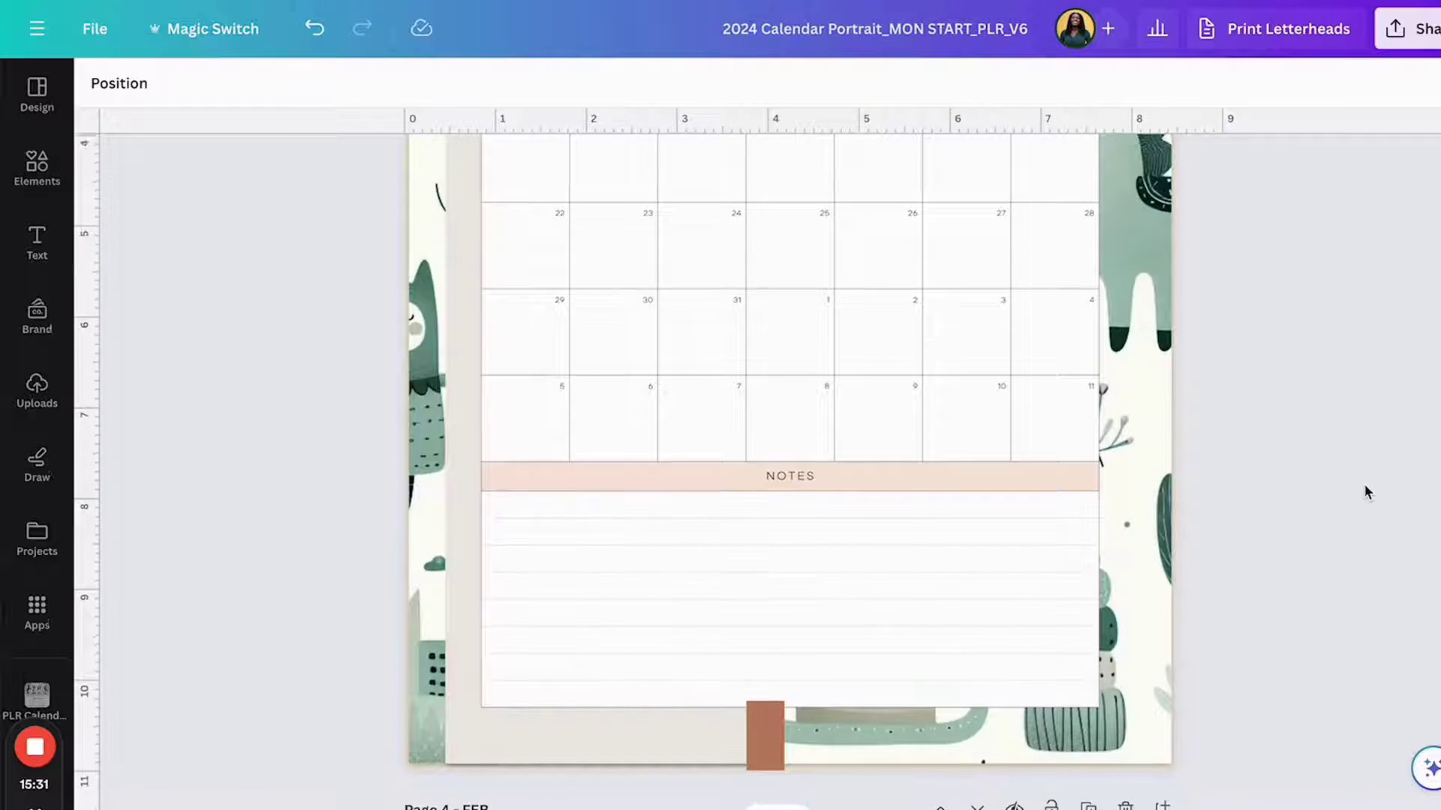
{"action": "scroll", "coordinate": [1363, 492], "scroll_direction": "down", "scroll_amount": 1}
{"action": "scroll", "coordinate": [1364, 492], "scroll_direction": "down", "scroll_amount": 16}
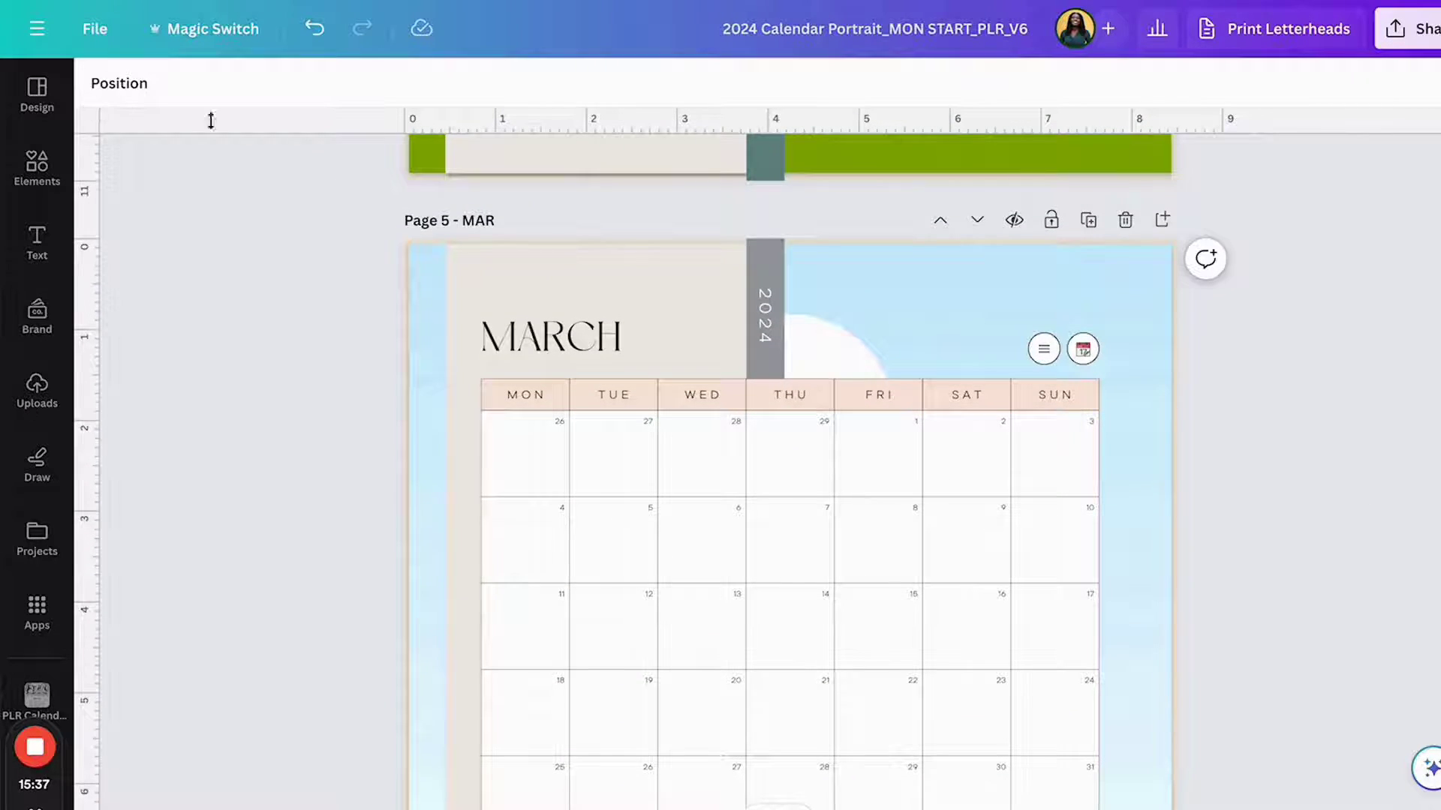
{"action": "scroll", "coordinate": [470, 312], "scroll_direction": "up", "scroll_amount": 20}
{"action": "scroll", "coordinate": [469, 312], "scroll_direction": "up", "scroll_amount": 6}
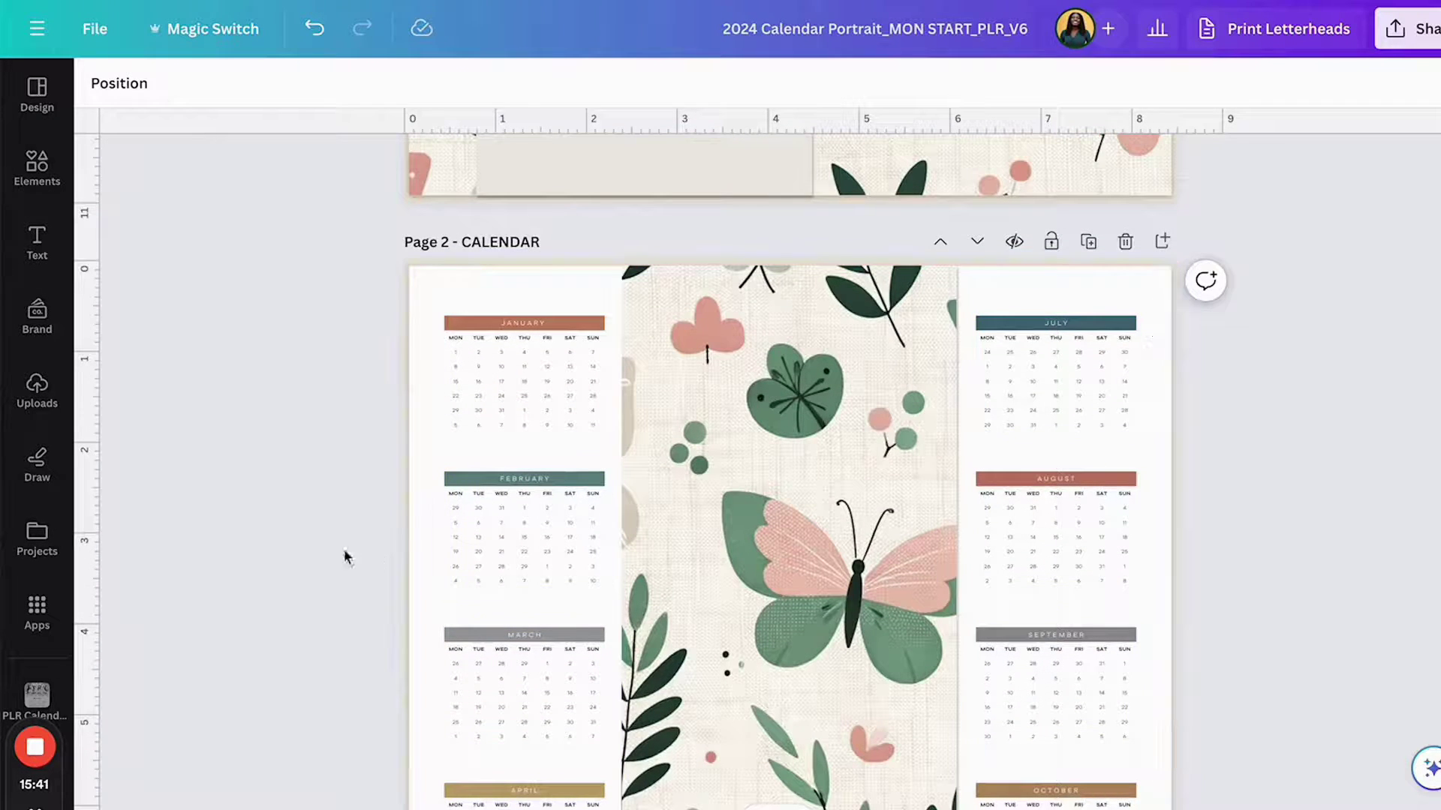
{"action": "left_click", "coordinate": [95, 29]}
Duplicate the Monday-start calendar design and delete MON from the copy's title.
{"action": "left_click", "coordinate": [185, 488]}
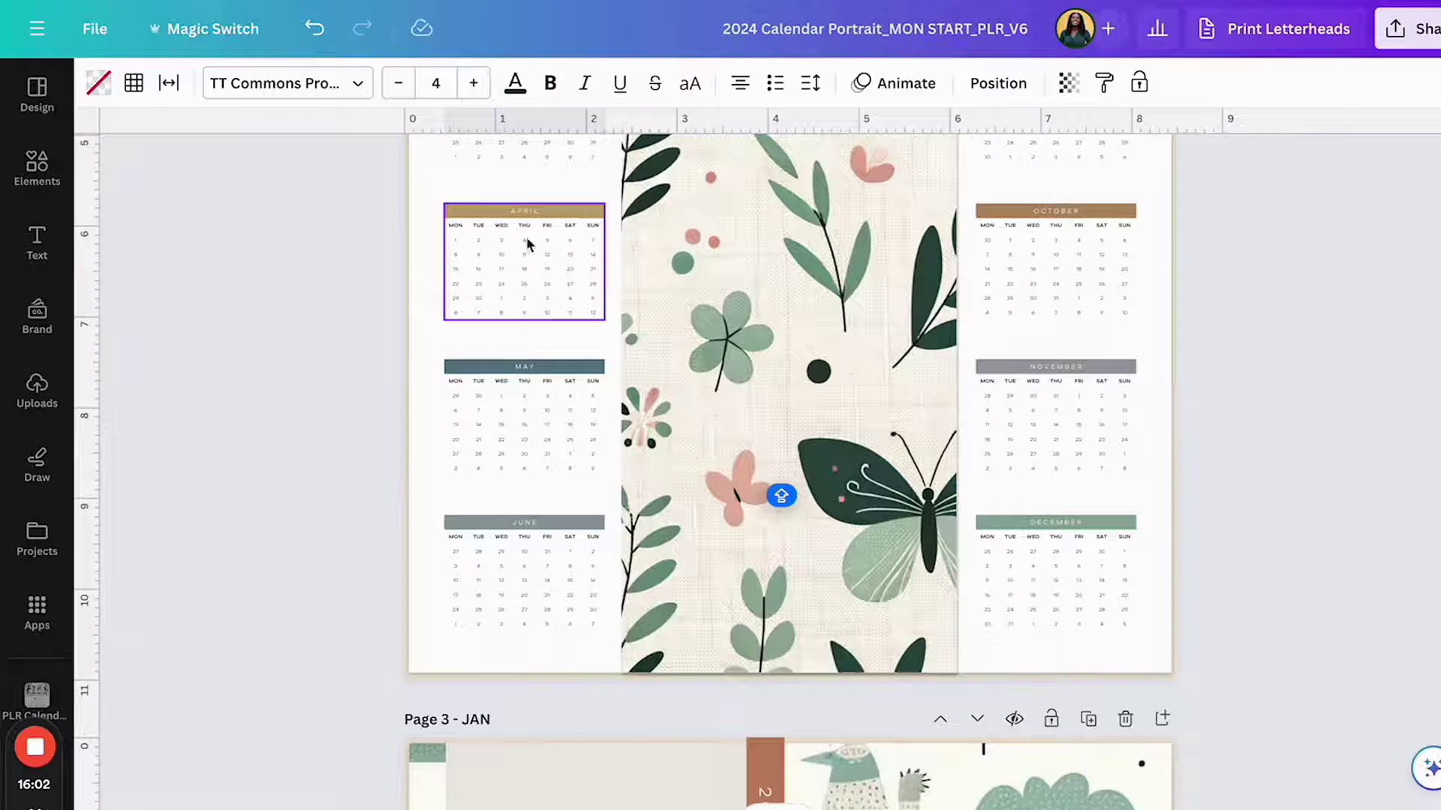
{"action": "scroll", "coordinate": [530, 314], "scroll_direction": "down", "scroll_amount": 8}
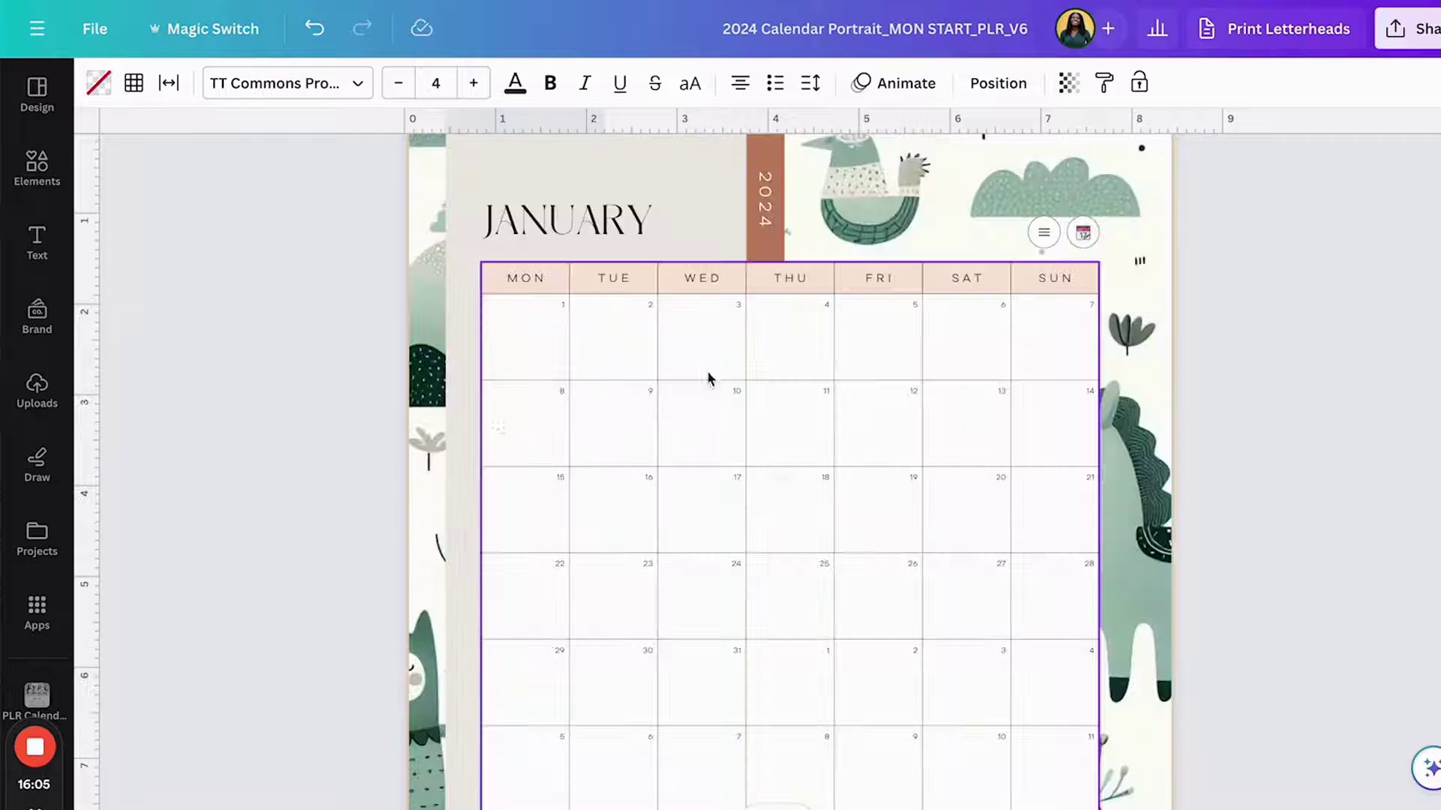
{"action": "scroll", "coordinate": [605, 461], "scroll_direction": "up", "scroll_amount": 5}
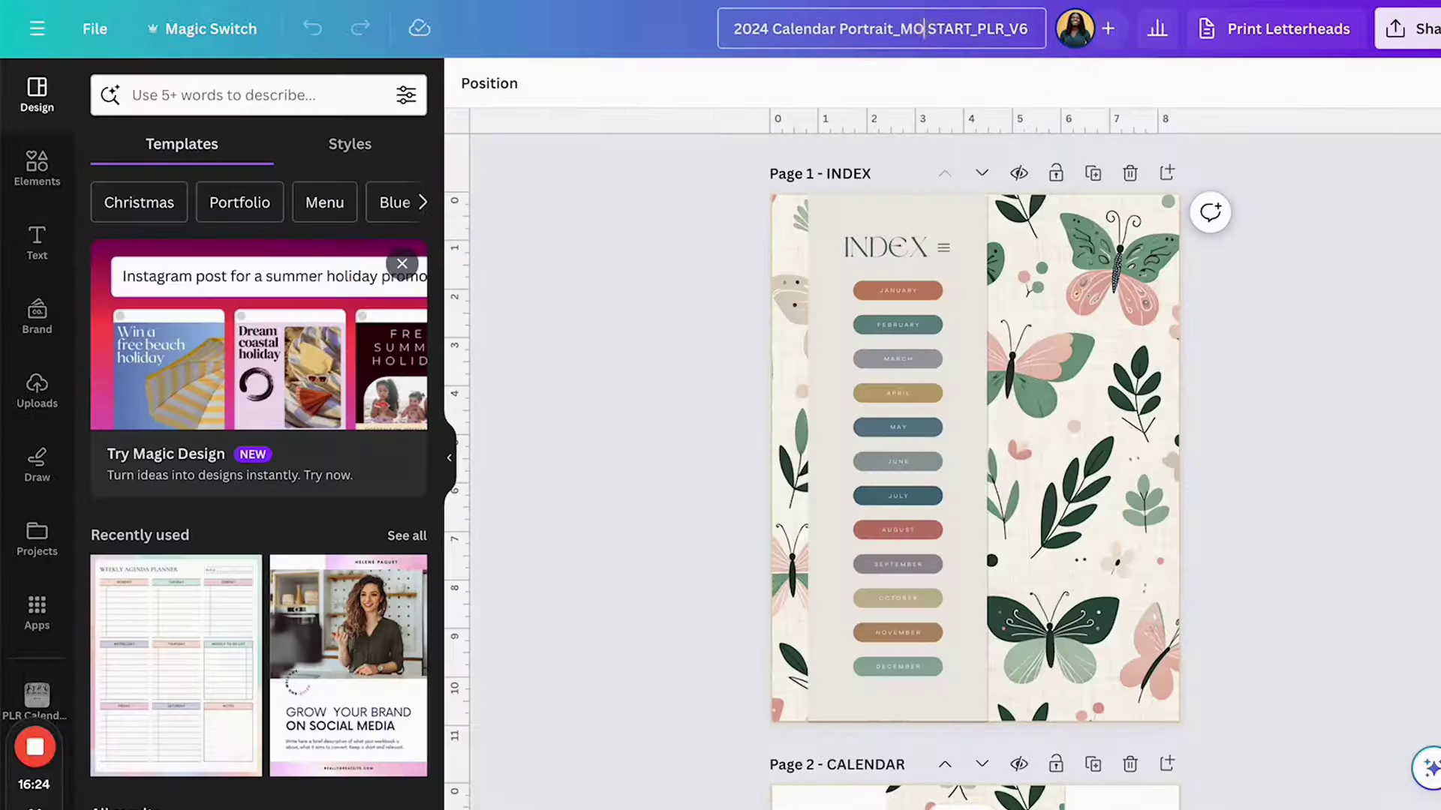
{"action": "key", "text": "BackSpace"}
{"action": "key", "text": "BackSpace"}
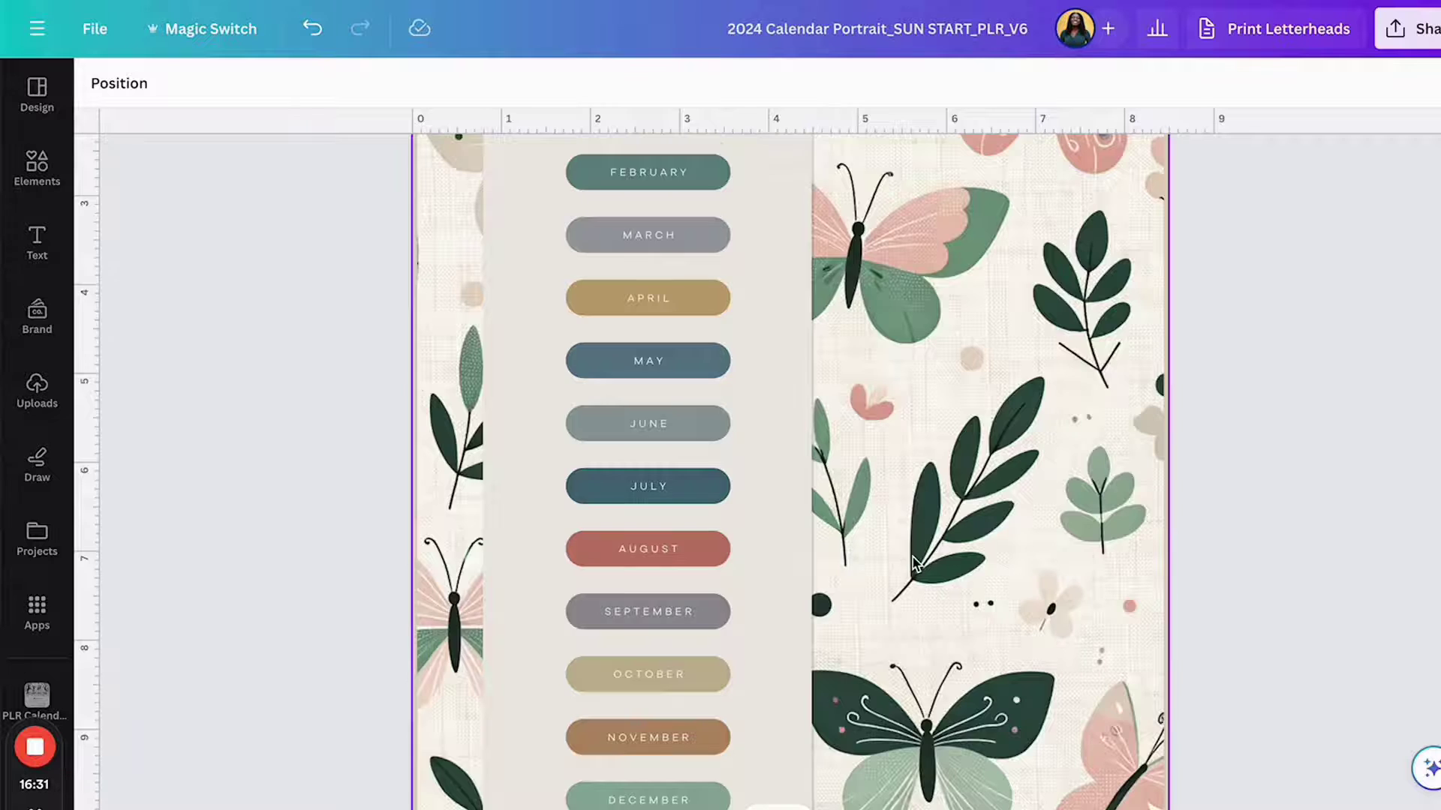
Scroll through the copy's INDEX, CALENDAR and JAN pages, then return to the calendar dates spreadsheet.
{"action": "scroll", "coordinate": [911, 555], "scroll_direction": "down", "scroll_amount": 5}
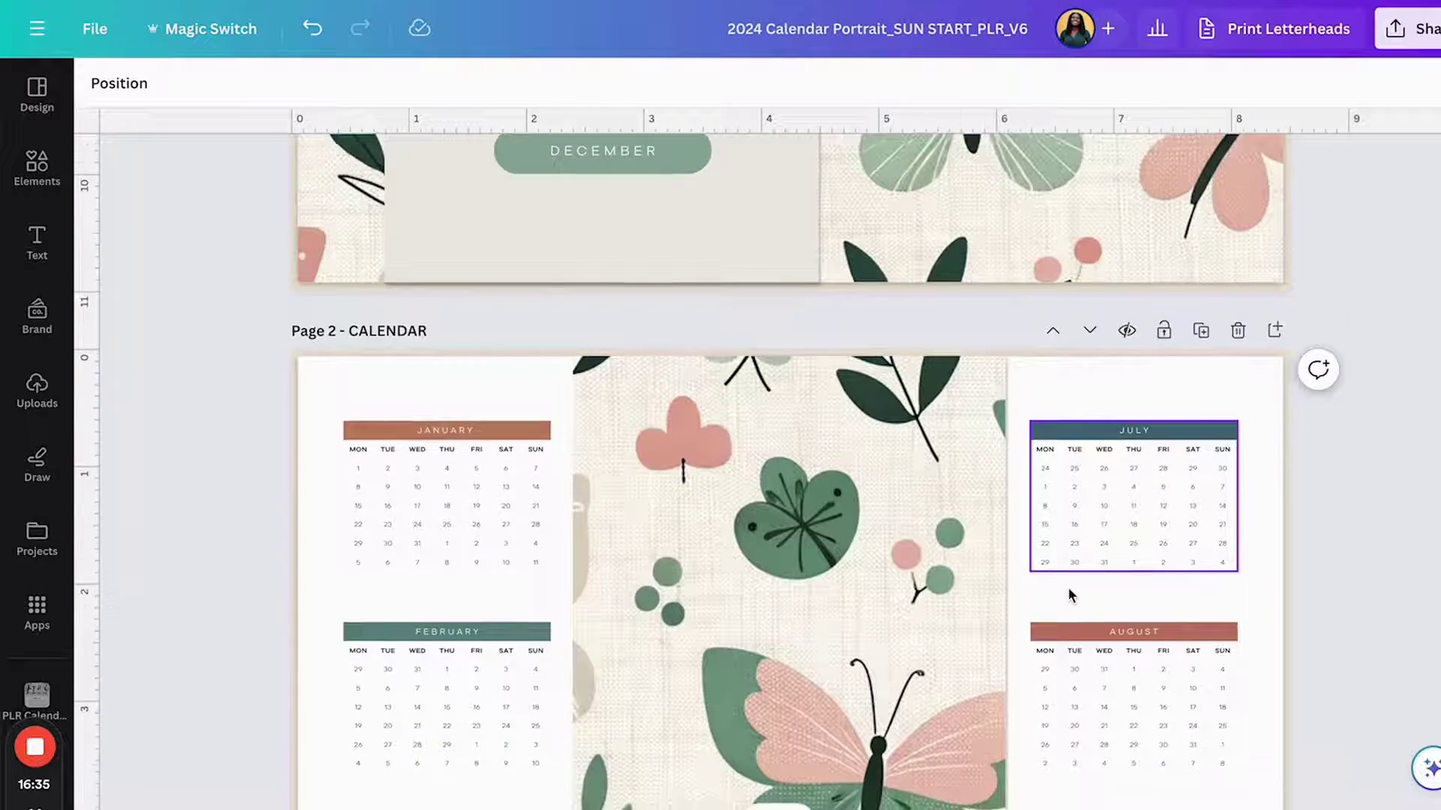
{"action": "scroll", "coordinate": [1070, 595], "scroll_direction": "down", "scroll_amount": 2}
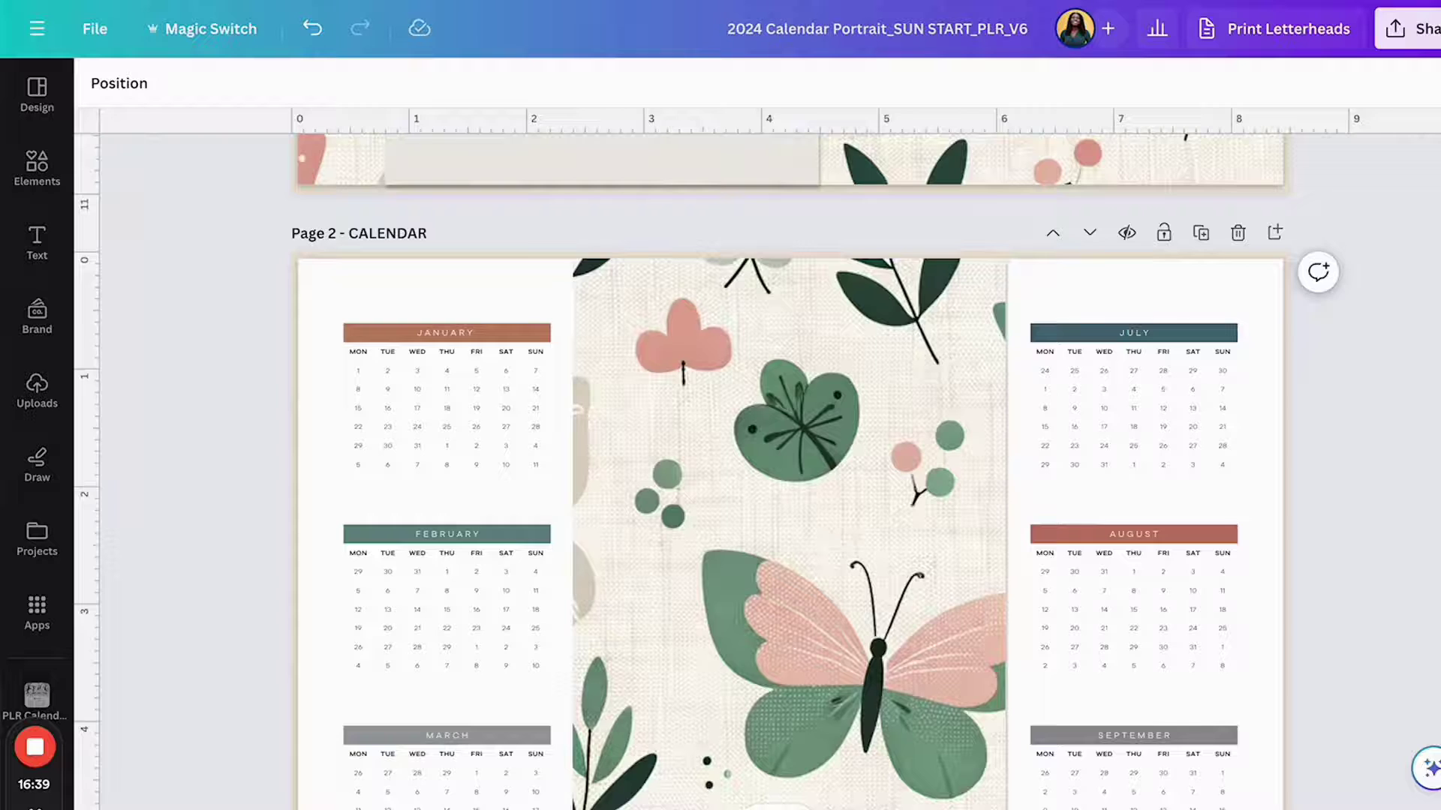
{"action": "scroll", "coordinate": [752, 466], "scroll_direction": "up", "scroll_amount": 2}
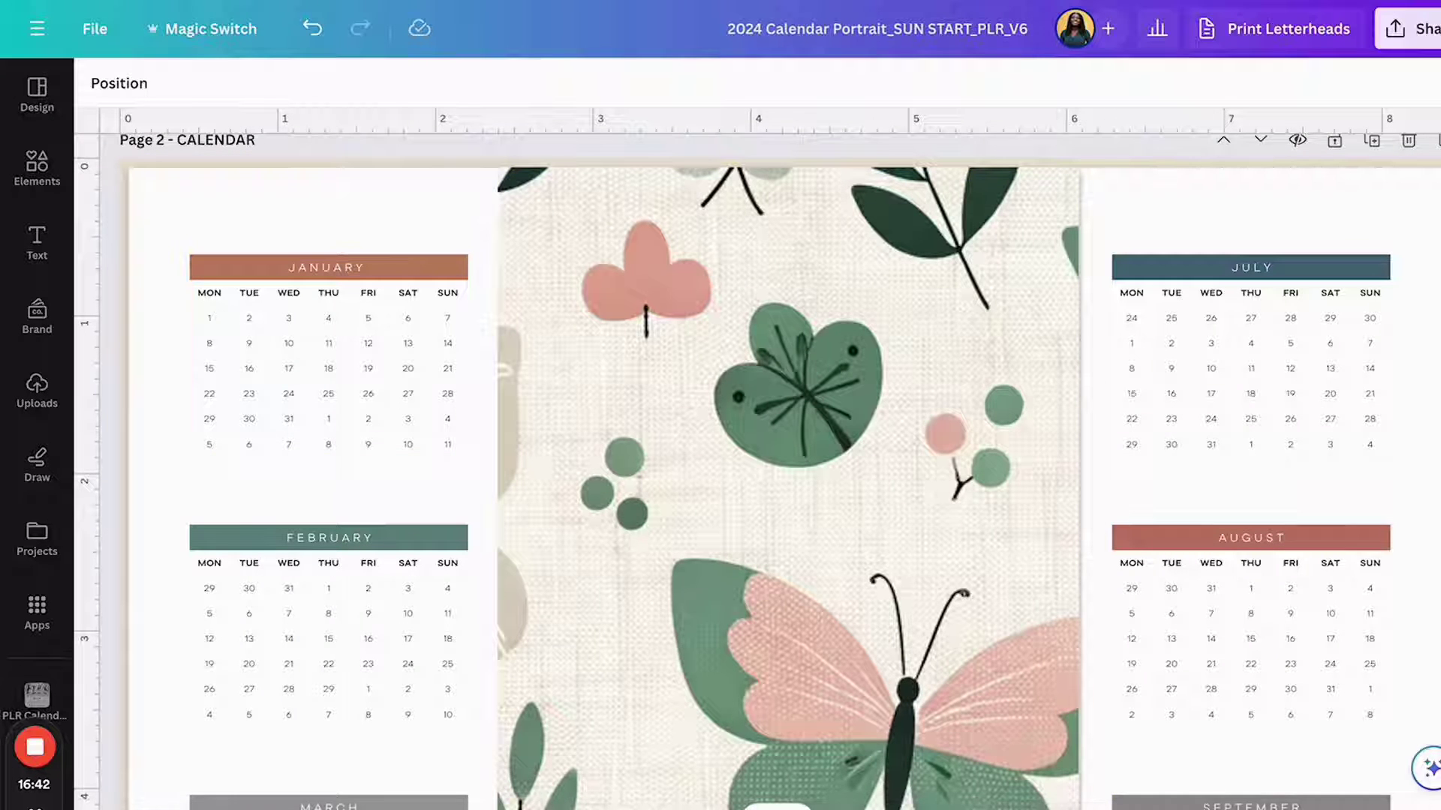
{"action": "scroll", "coordinate": [737, 442], "scroll_direction": "up", "scroll_amount": 2}
{"action": "scroll", "coordinate": [460, 483], "scroll_direction": "left", "scroll_amount": 4}
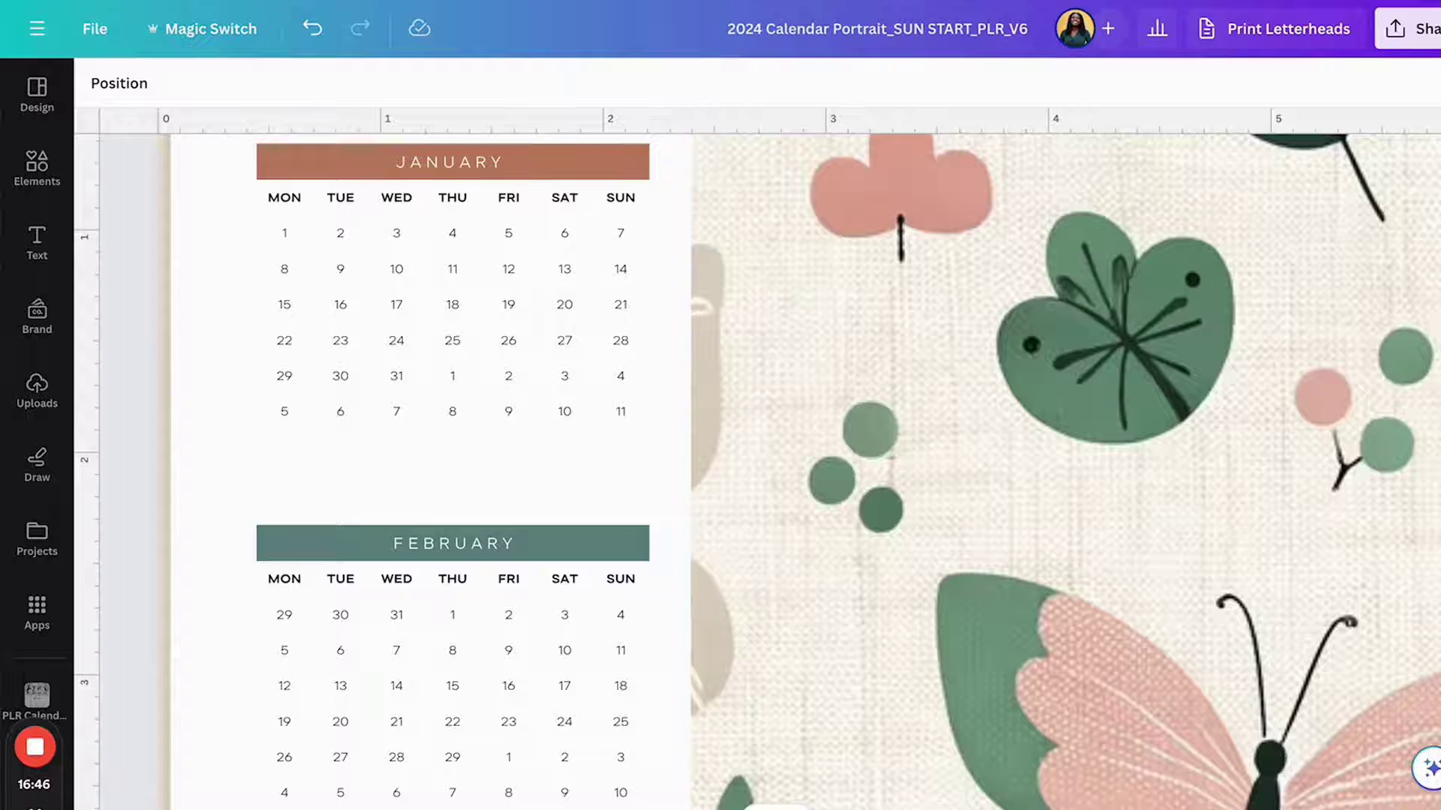
{"action": "scroll", "coordinate": [758, 469], "scroll_direction": "down", "scroll_amount": 2}
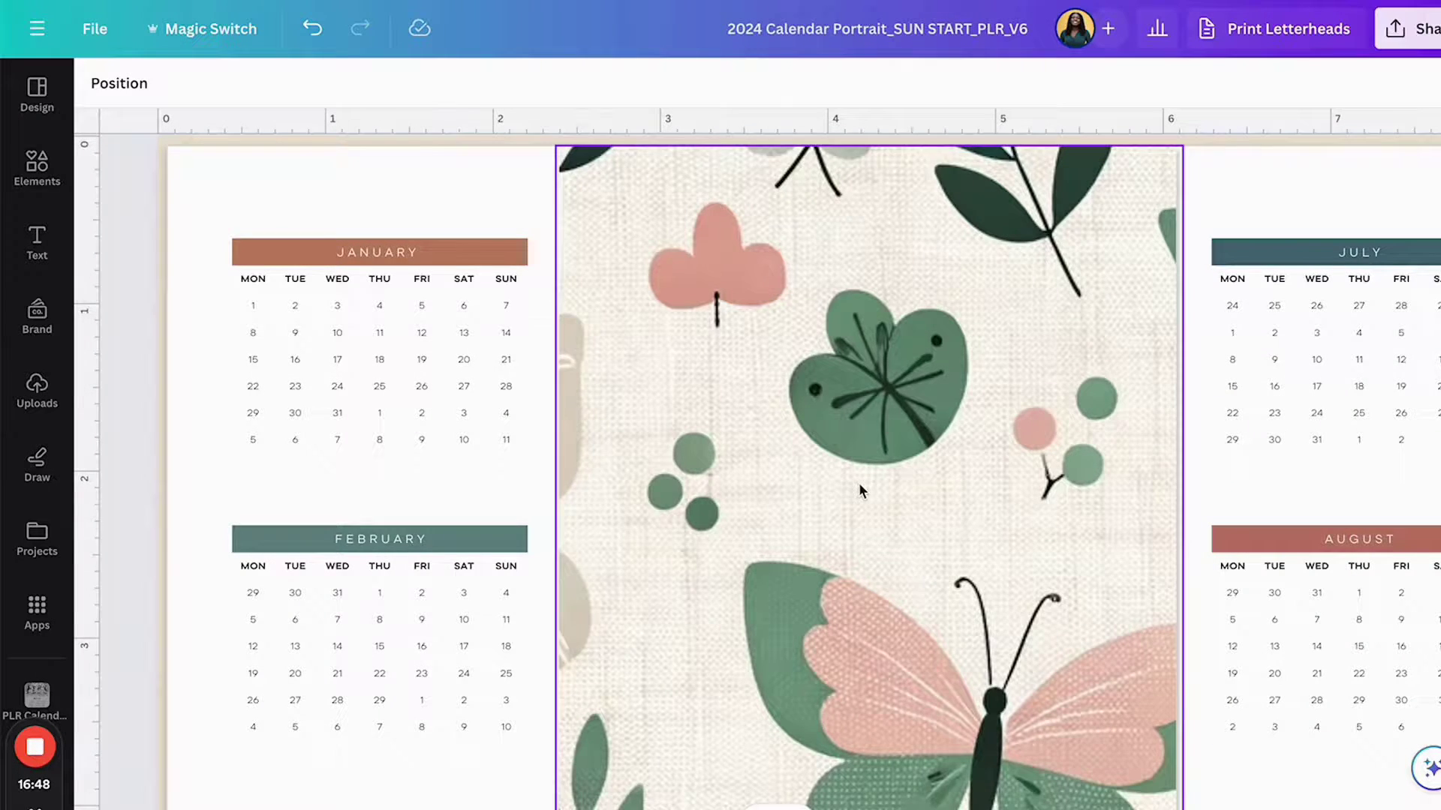
{"action": "scroll", "coordinate": [858, 489], "scroll_direction": "down", "scroll_amount": 1}
{"action": "scroll", "coordinate": [860, 489], "scroll_direction": "down", "scroll_amount": 15}
{"action": "scroll", "coordinate": [859, 489], "scroll_direction": "up", "scroll_amount": 2}
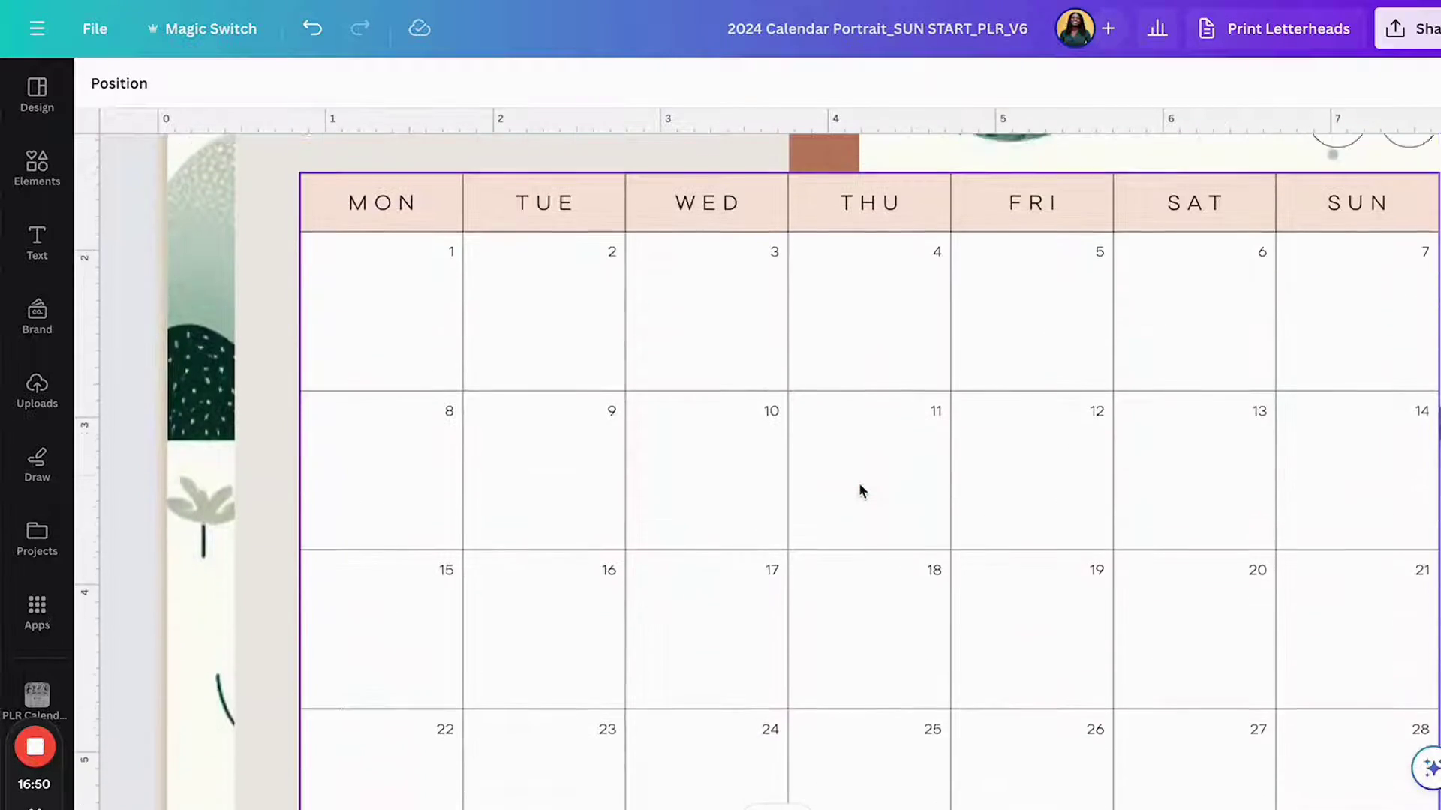
{"action": "scroll", "coordinate": [860, 489], "scroll_direction": "up", "scroll_amount": 15}
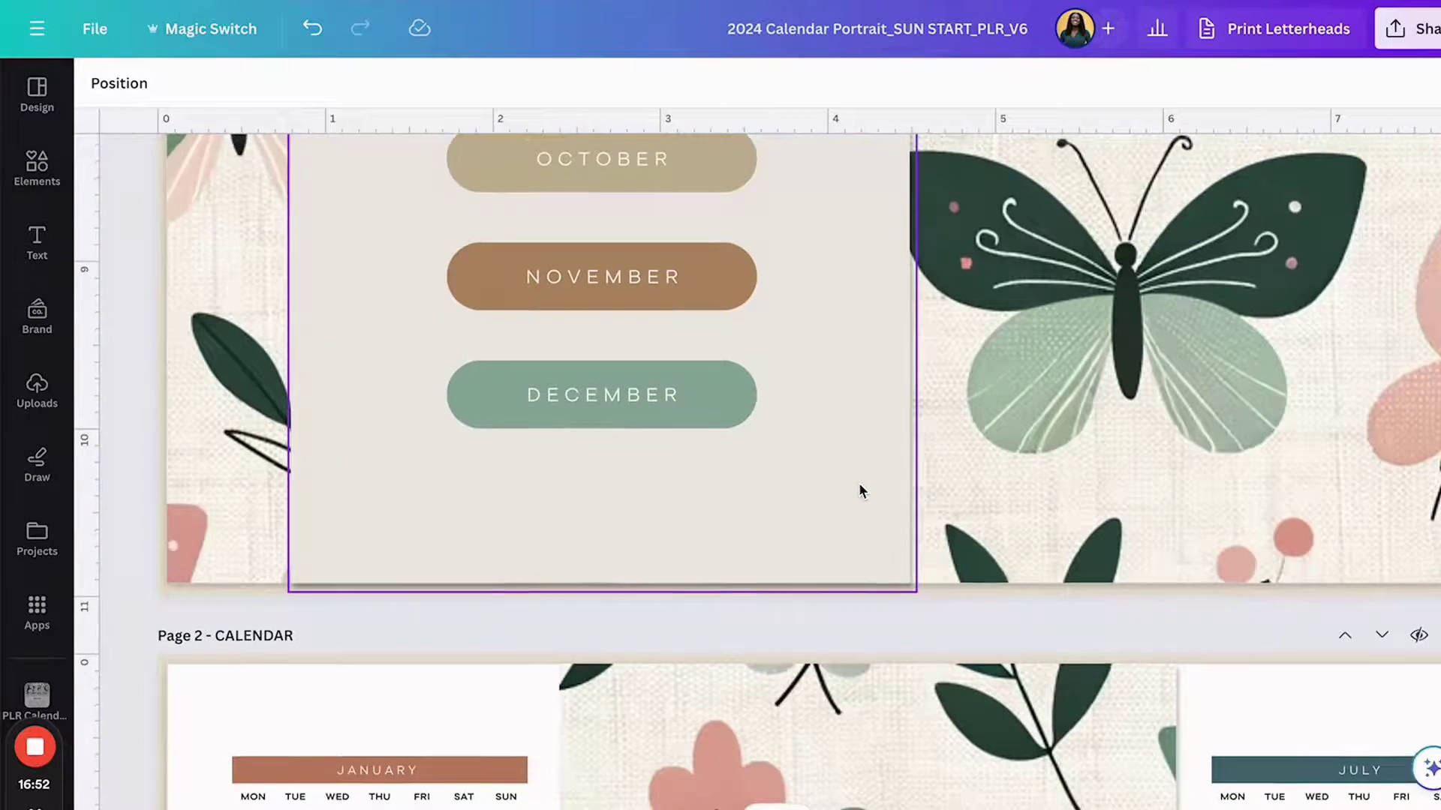
{"action": "scroll", "coordinate": [861, 491], "scroll_direction": "down", "scroll_amount": 4}
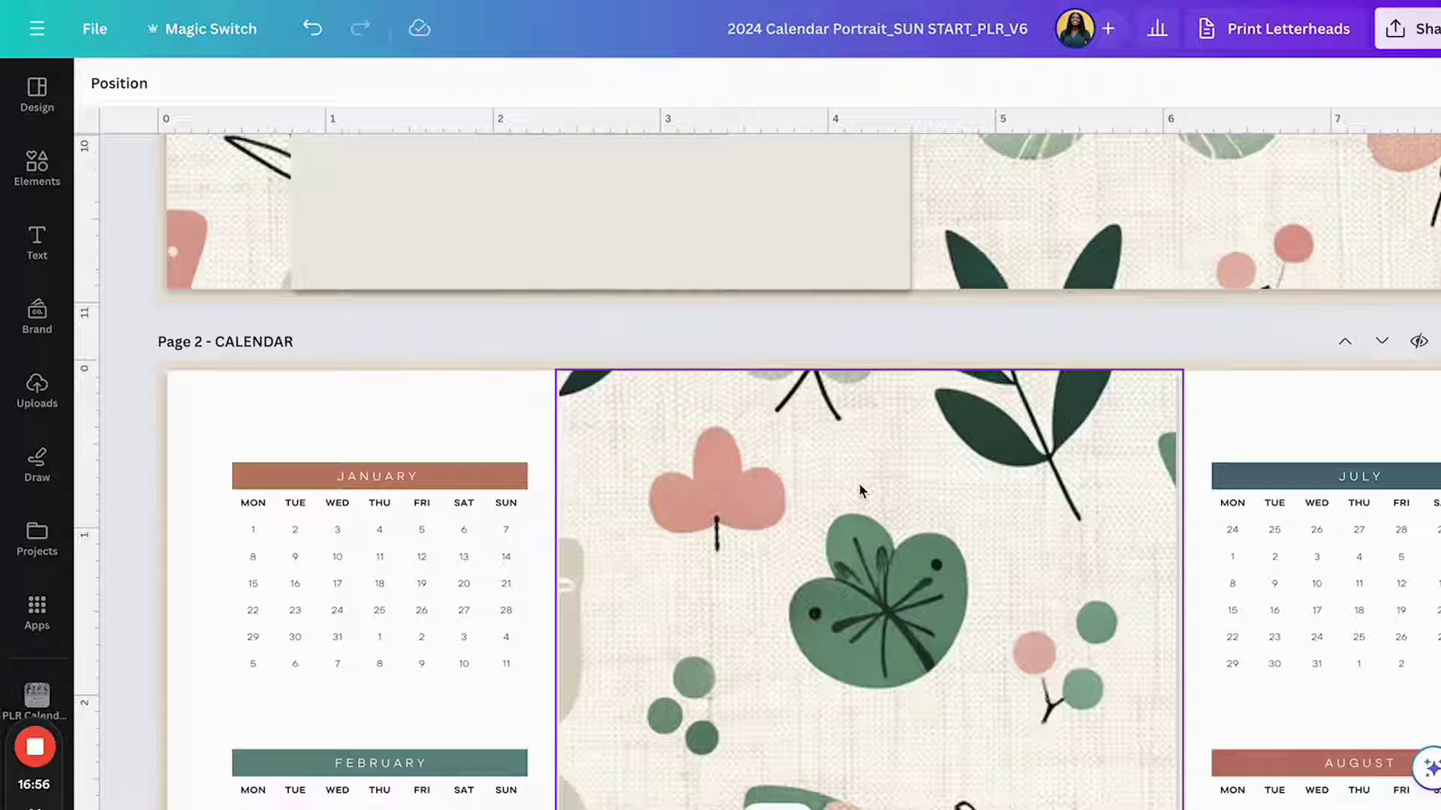
{"action": "scroll", "coordinate": [860, 490], "scroll_direction": "down", "scroll_amount": 1}
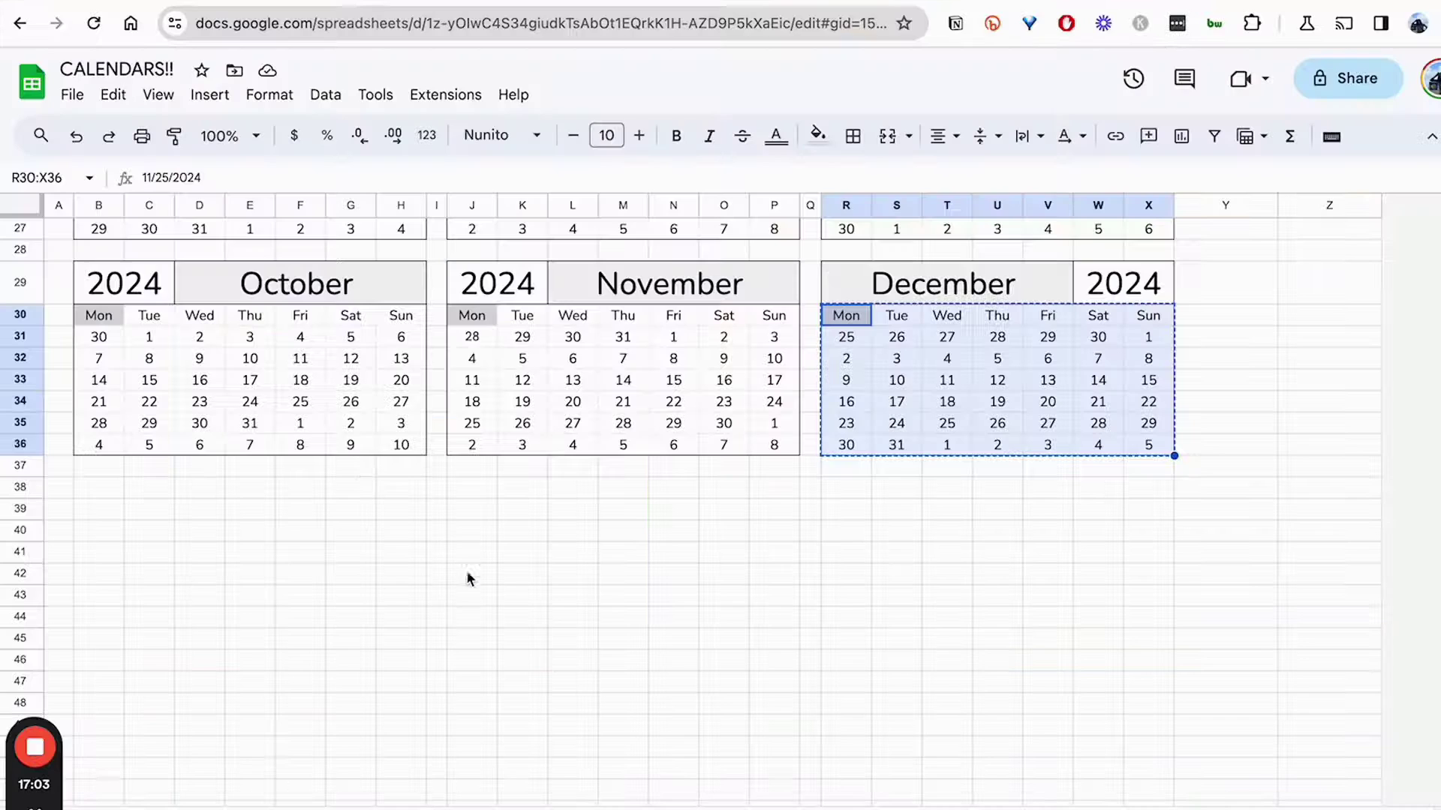
{"action": "left_click", "coordinate": [466, 578]}
On the Sunday-start sheet, copy the January date grid and check a date cell's formula.
{"action": "scroll", "coordinate": [466, 578], "scroll_direction": "up", "scroll_amount": 10}
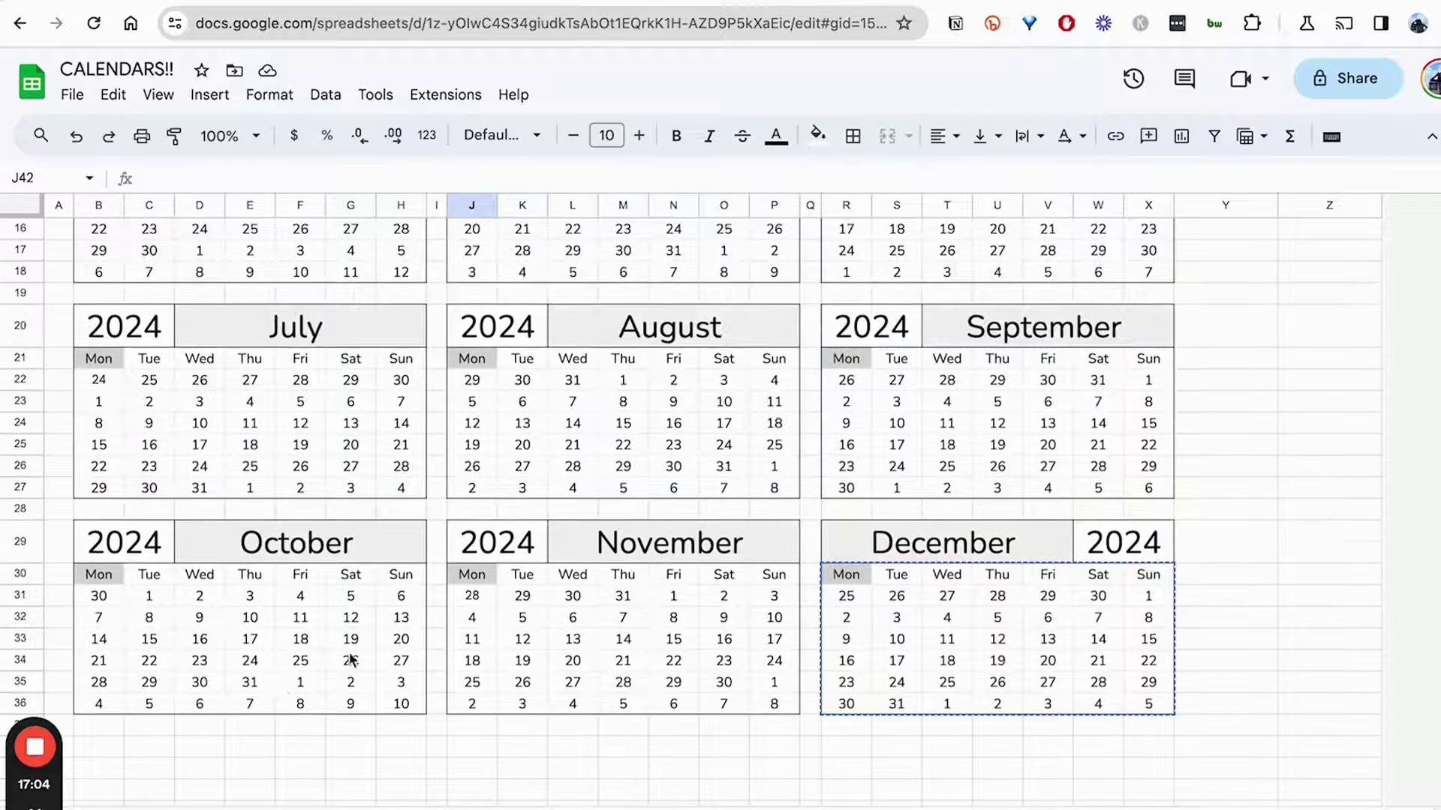
{"action": "left_click", "coordinate": [249, 380]}
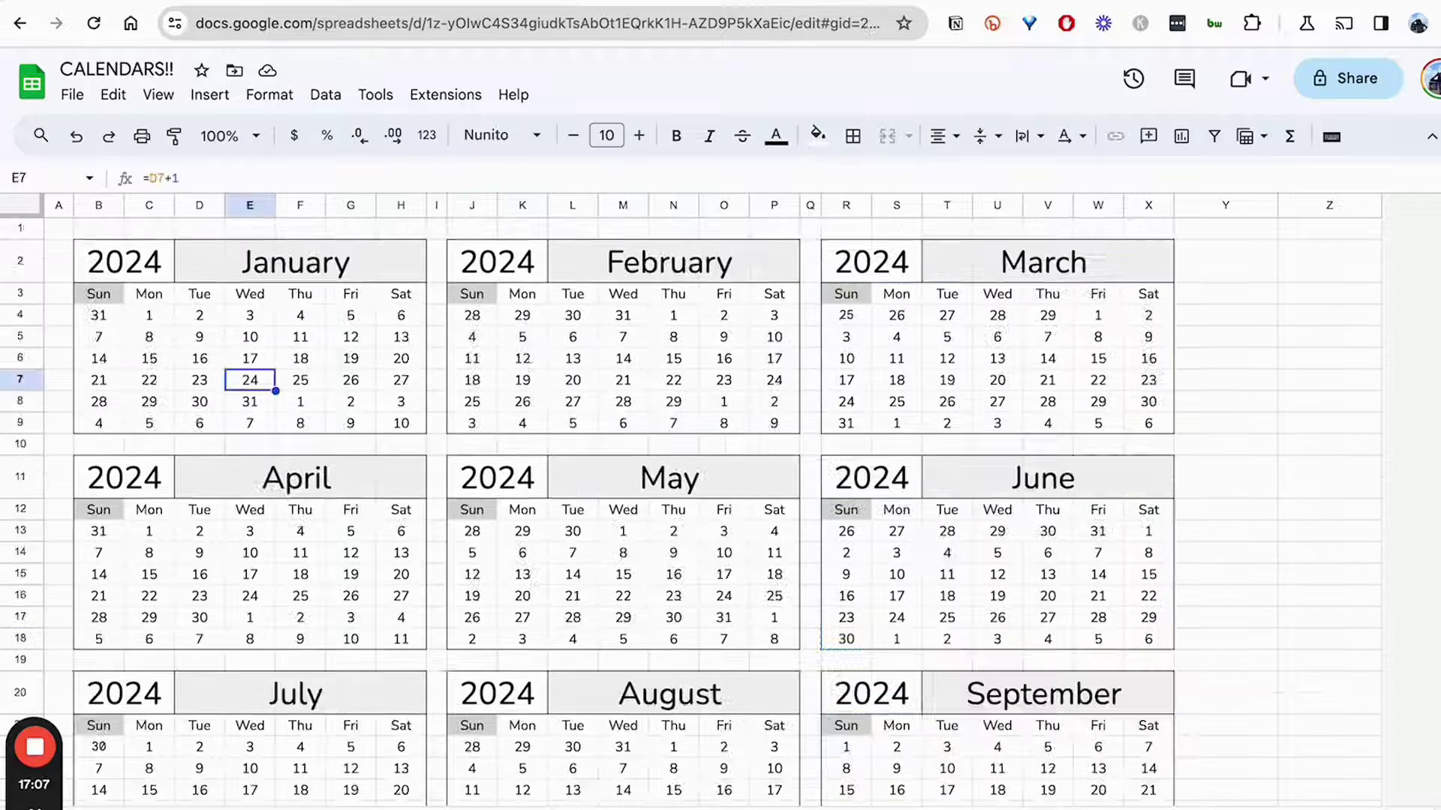
{"action": "left_click", "coordinate": [1247, 400]}
{"action": "left_click_drag", "start_coordinate": [97, 303], "coordinate": [395, 424]}
{"action": "key", "text": "ctrl+c"}
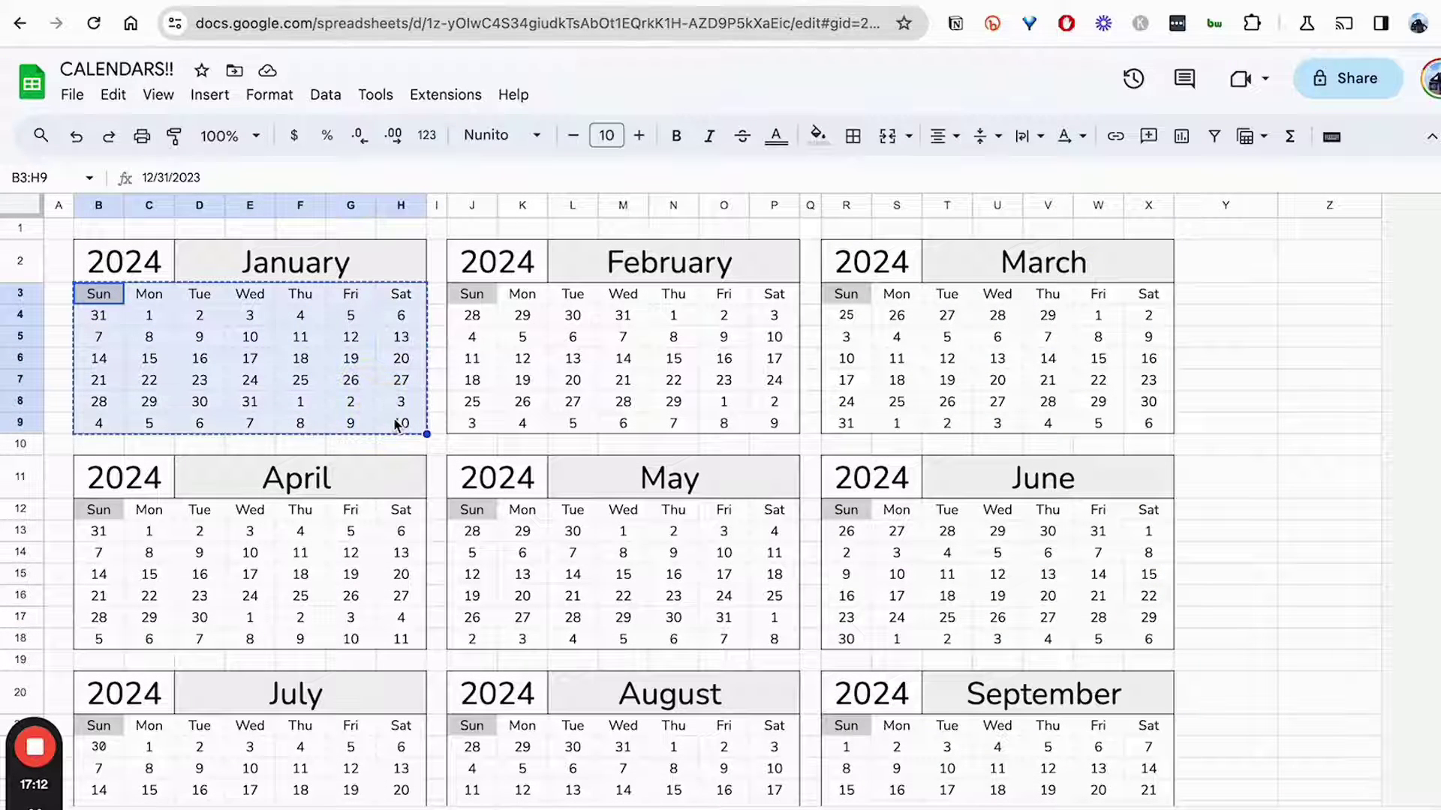
{"action": "left_click", "coordinate": [340, 425]}
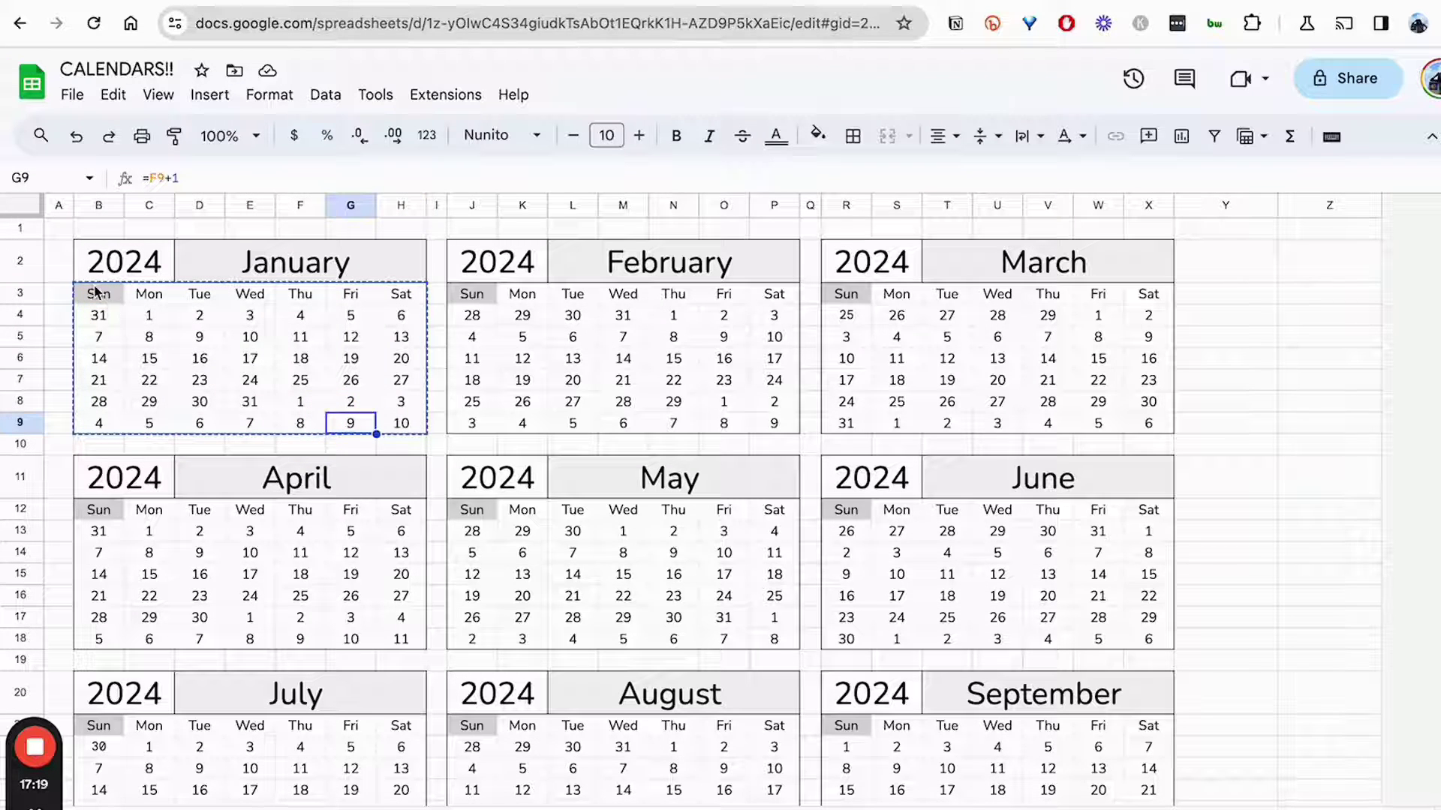
Reselect the full January grid B3:H9 with weekday headers, copy it, and return to Canva.
{"action": "left_click_drag", "start_coordinate": [93, 296], "coordinate": [405, 403]}
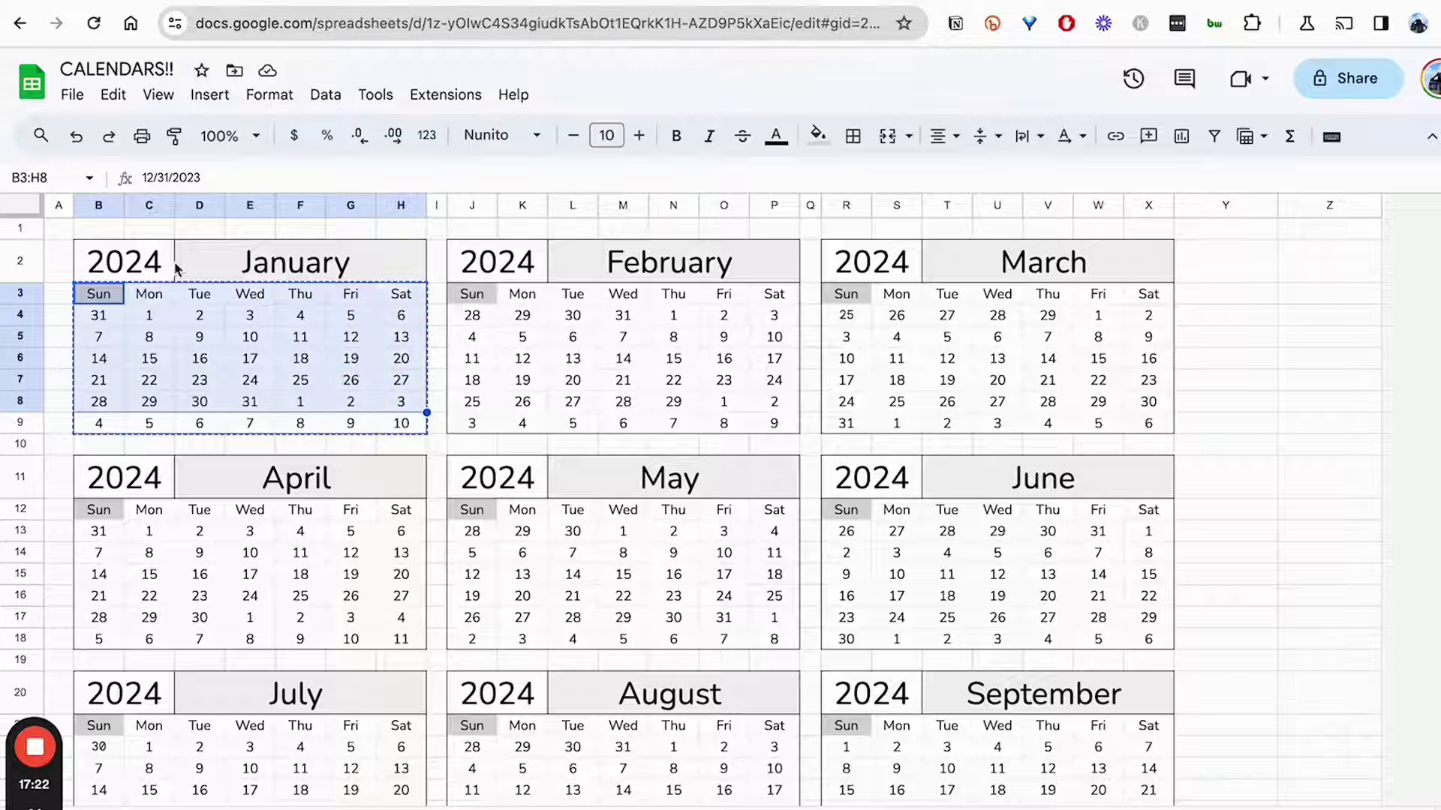
{"action": "left_click", "coordinate": [101, 335]}
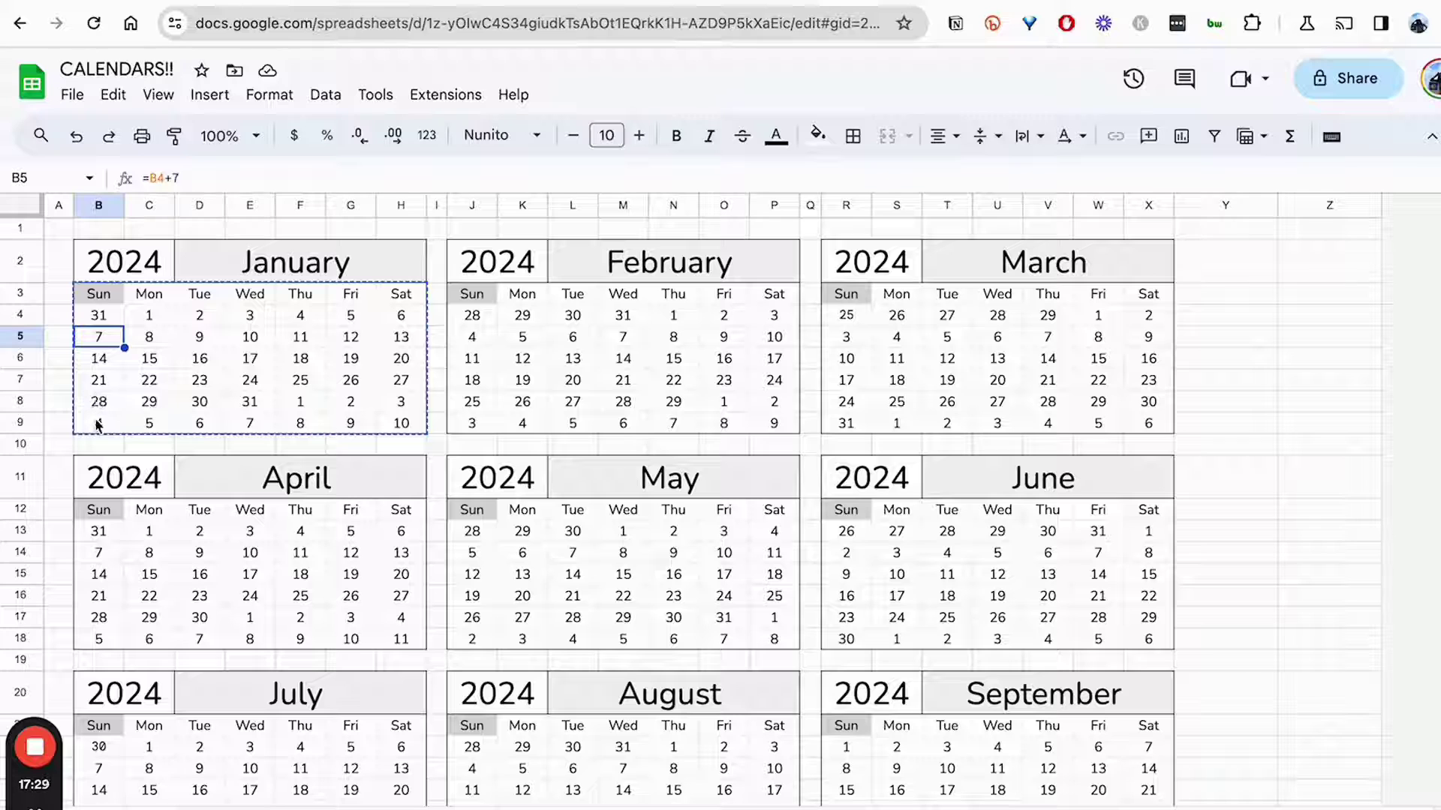
{"action": "left_click_drag", "start_coordinate": [100, 424], "coordinate": [413, 422]}
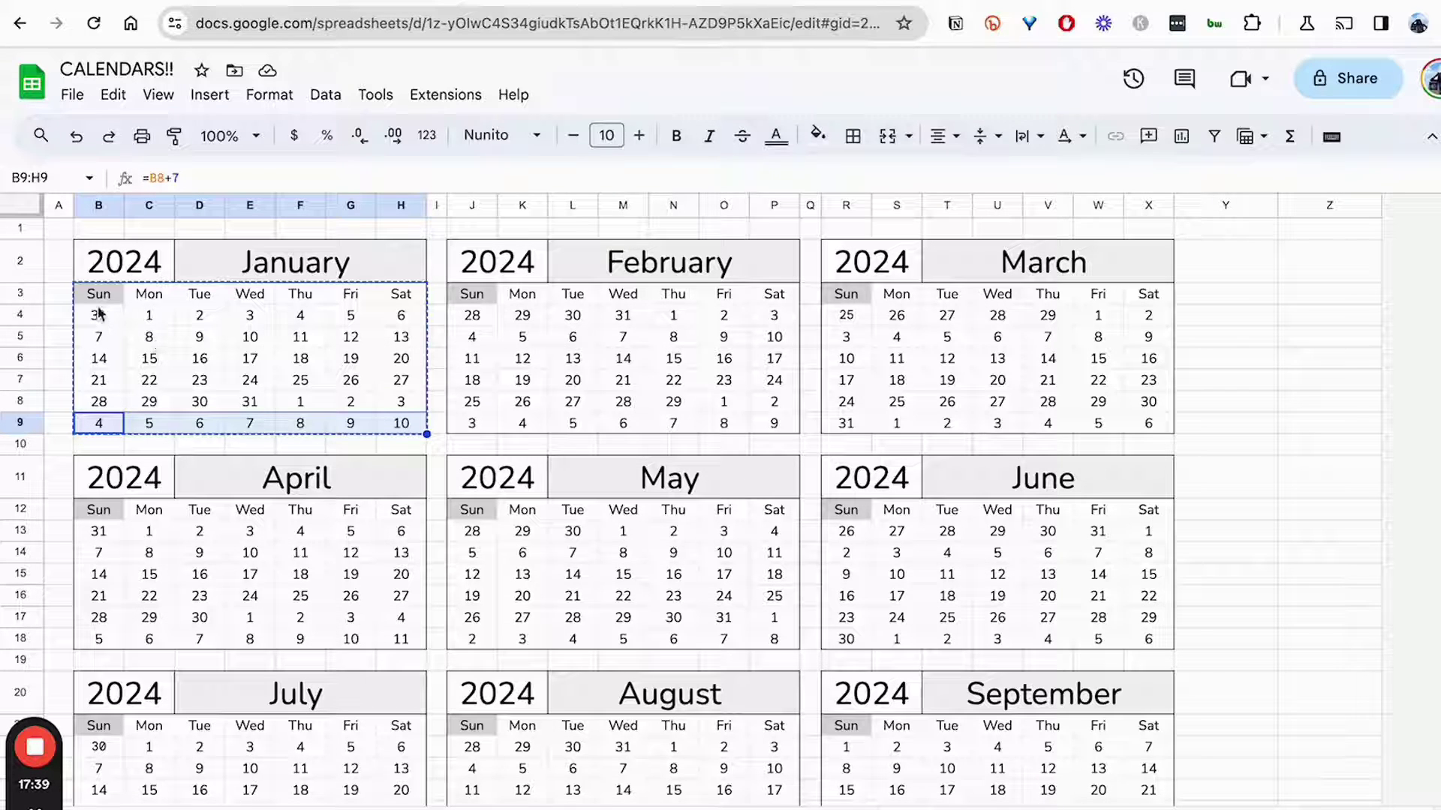
{"action": "left_click_drag", "start_coordinate": [98, 300], "coordinate": [400, 425]}
{"action": "left_click", "coordinate": [434, 444]}
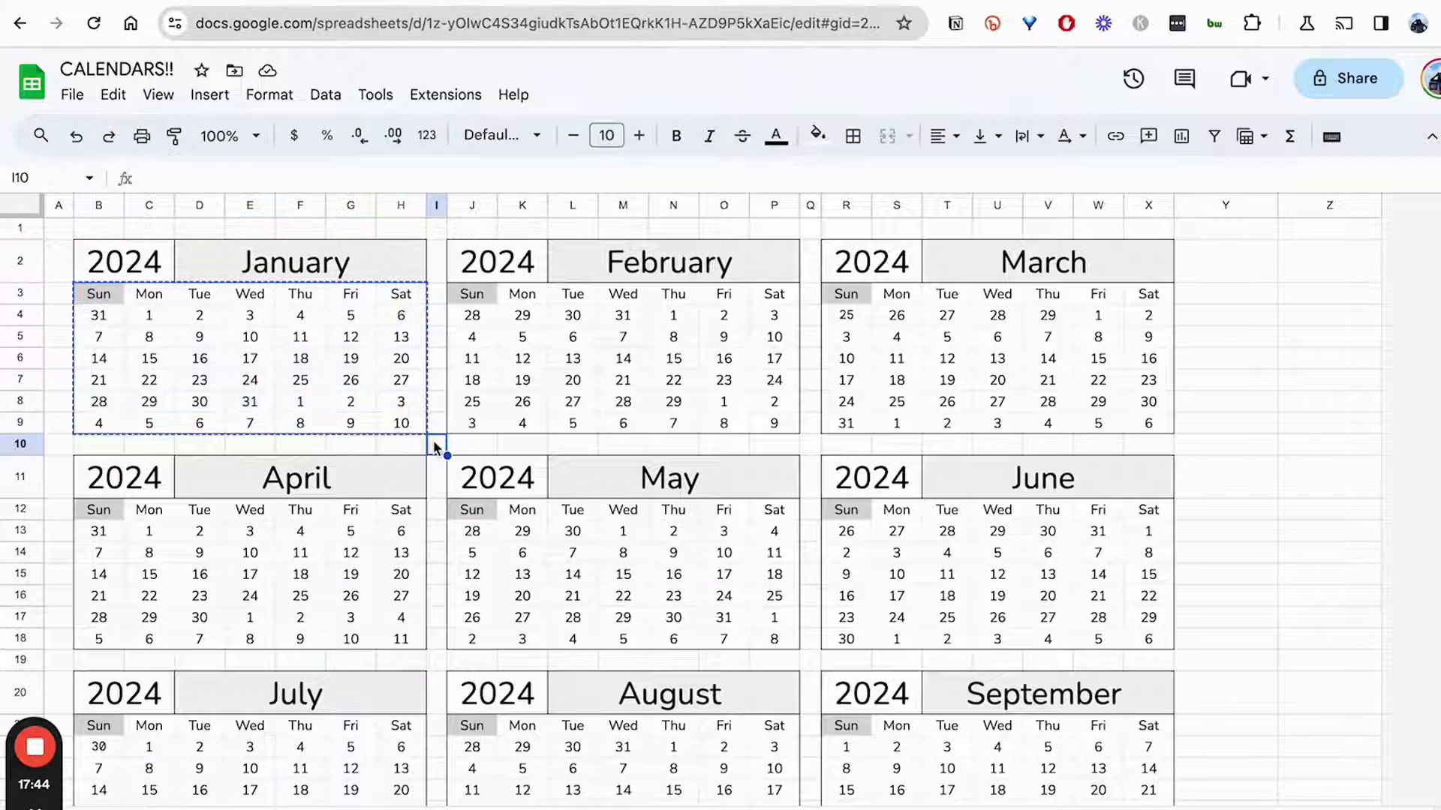
{"action": "left_click_drag", "start_coordinate": [88, 300], "coordinate": [400, 426]}
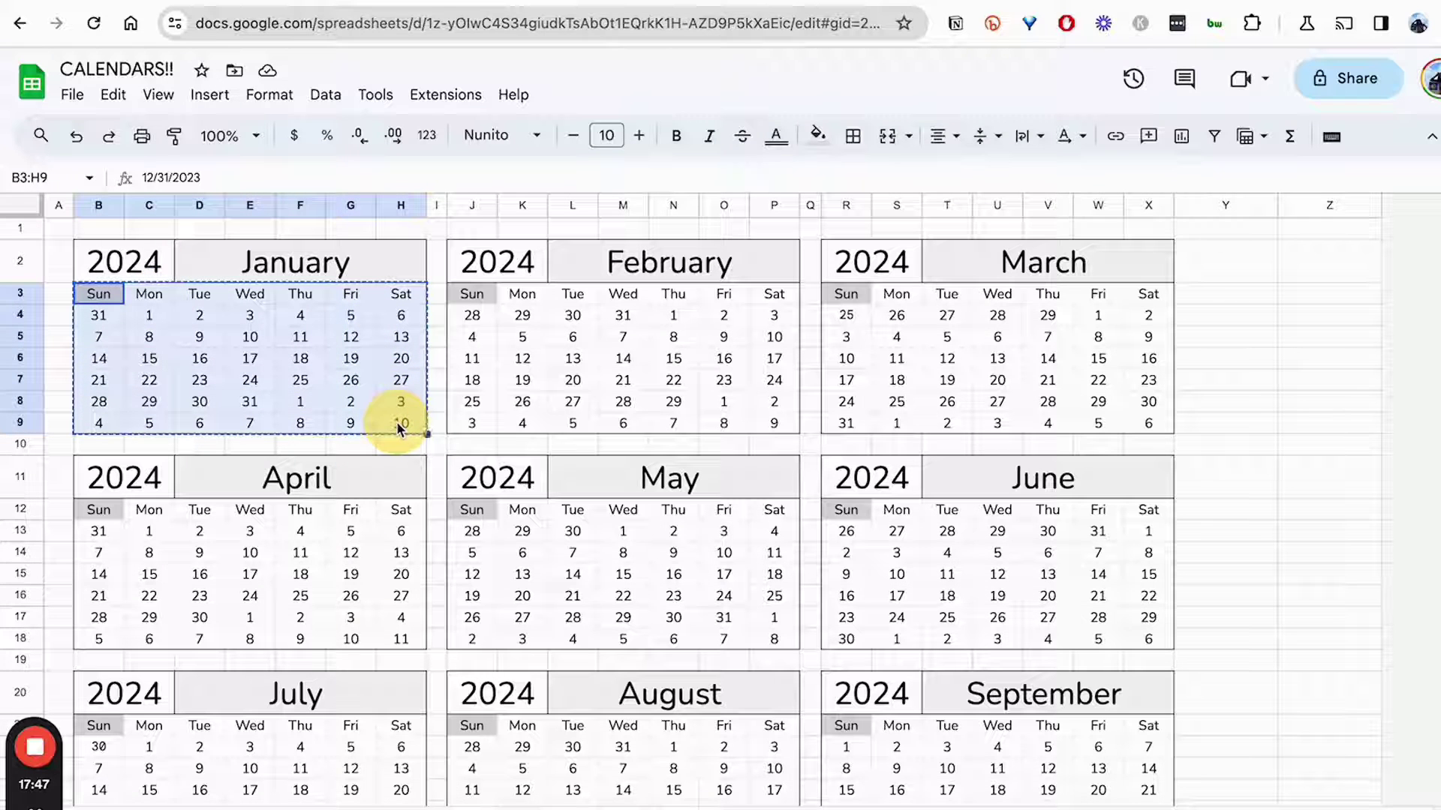
{"action": "right_click", "coordinate": [111, 346]}
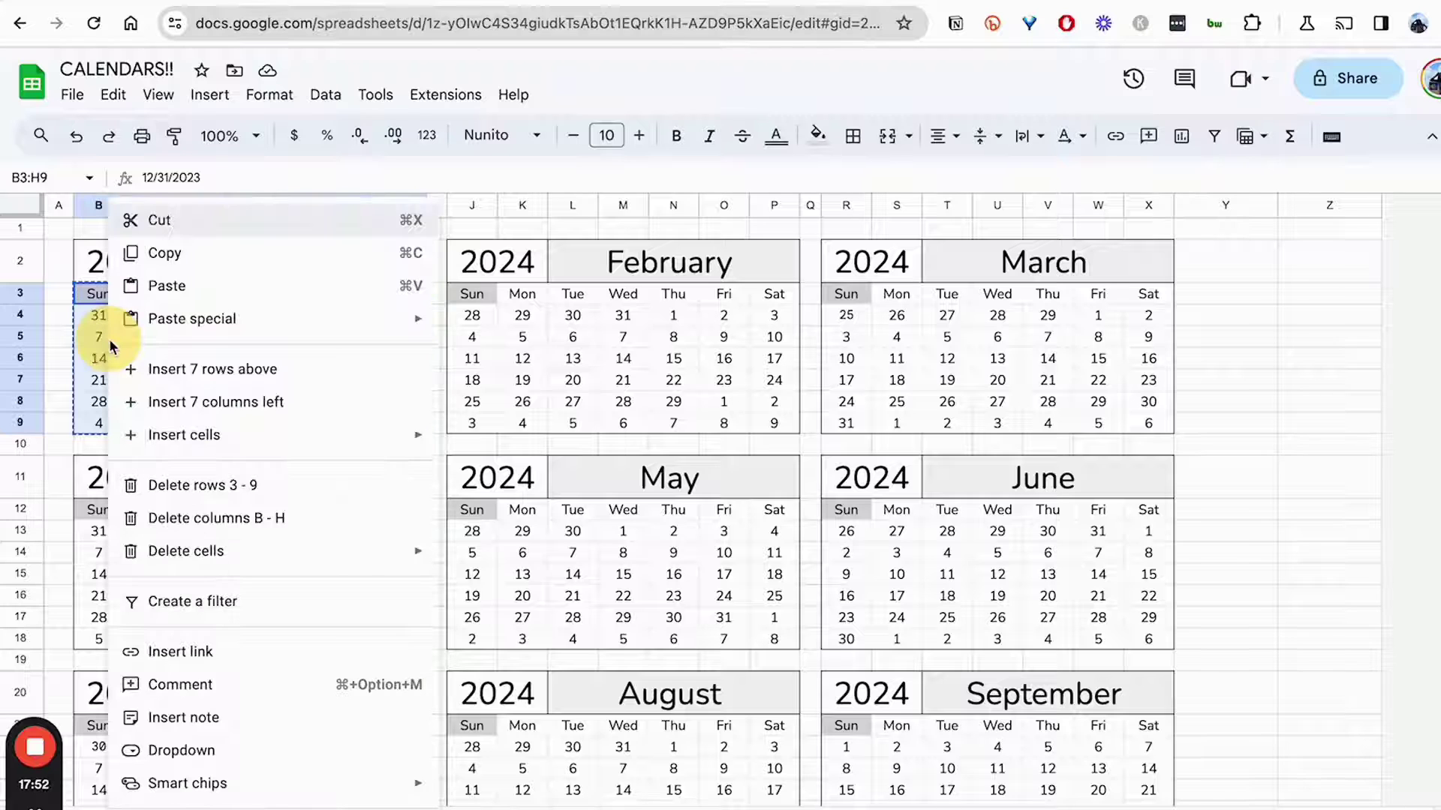
{"action": "left_click", "coordinate": [177, 256]}
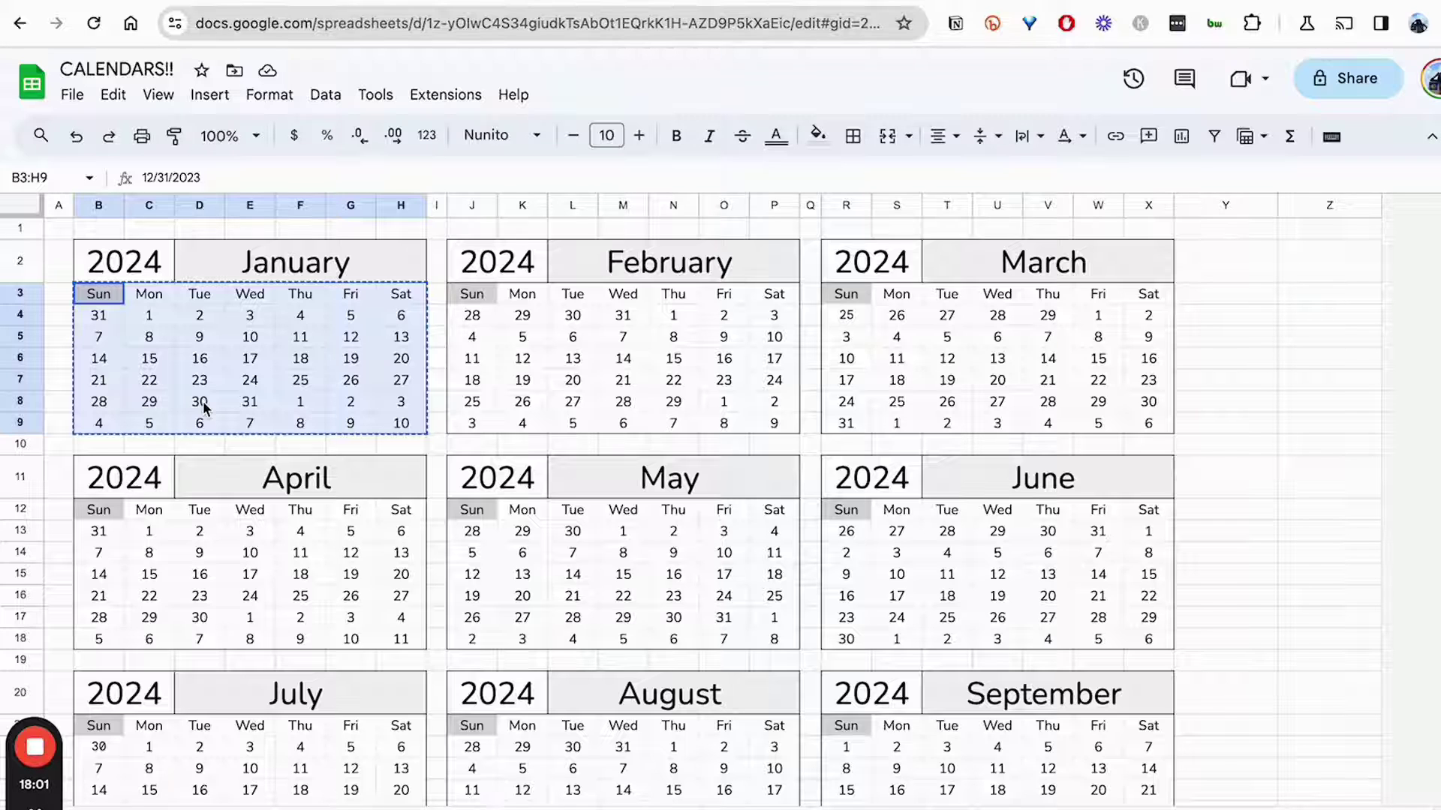
{"action": "key", "text": "alt+Tab"}
{"action": "scroll", "coordinate": [155, 376], "scroll_direction": "down", "scroll_amount": 2}
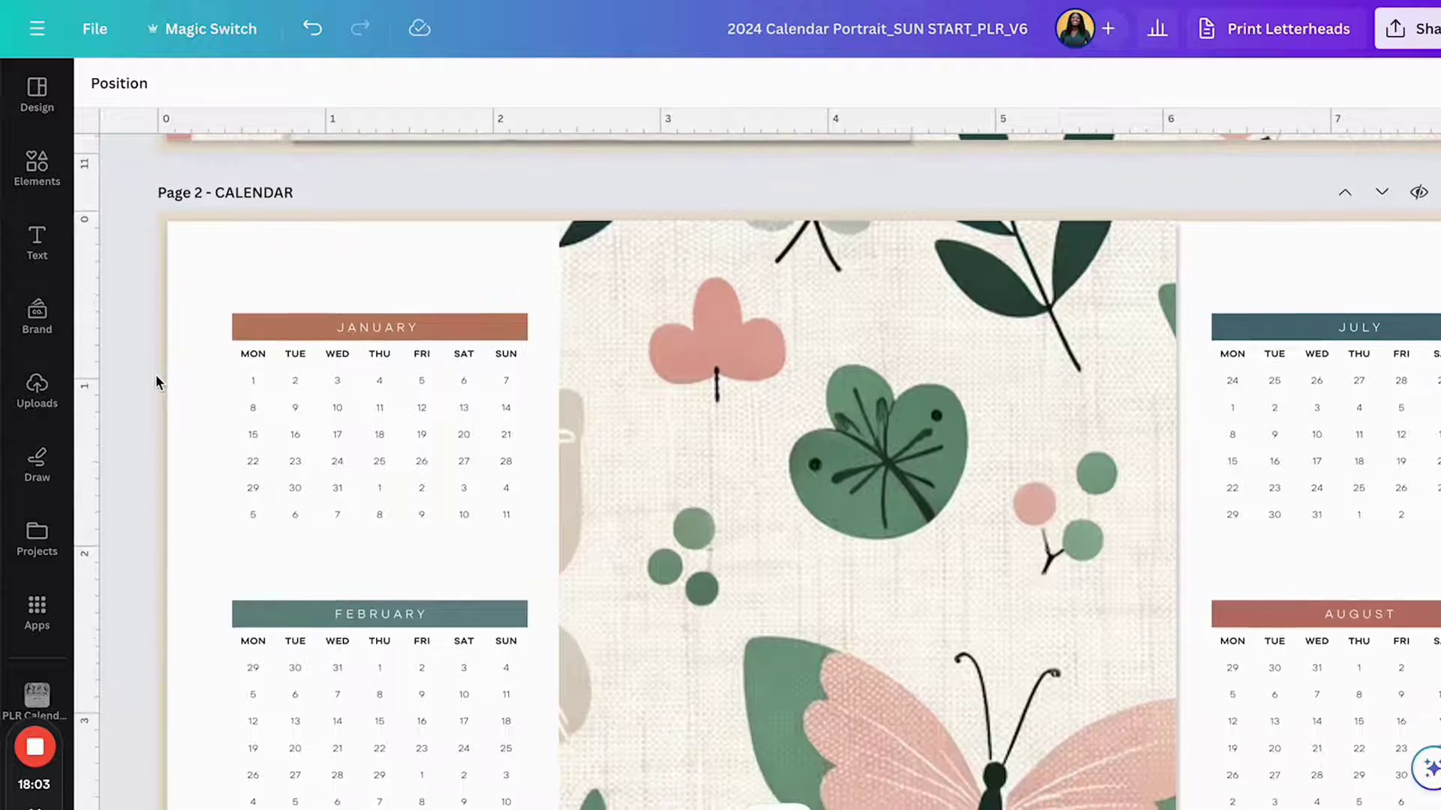
Paste the Sunday-start January grid into the yearly page's January table, then search for Calendar.
{"action": "left_click", "coordinate": [249, 357]}
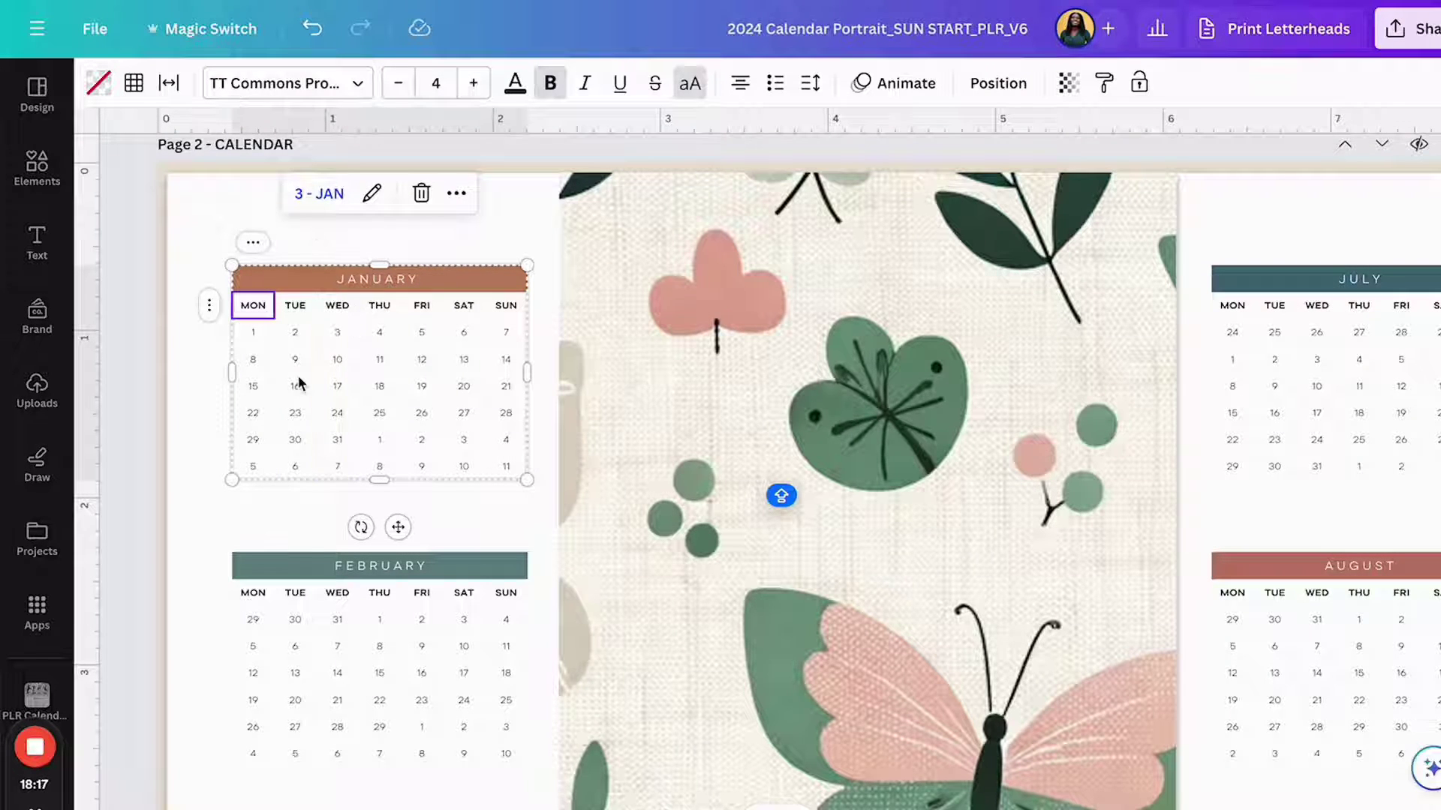
{"action": "right_click", "coordinate": [259, 314]}
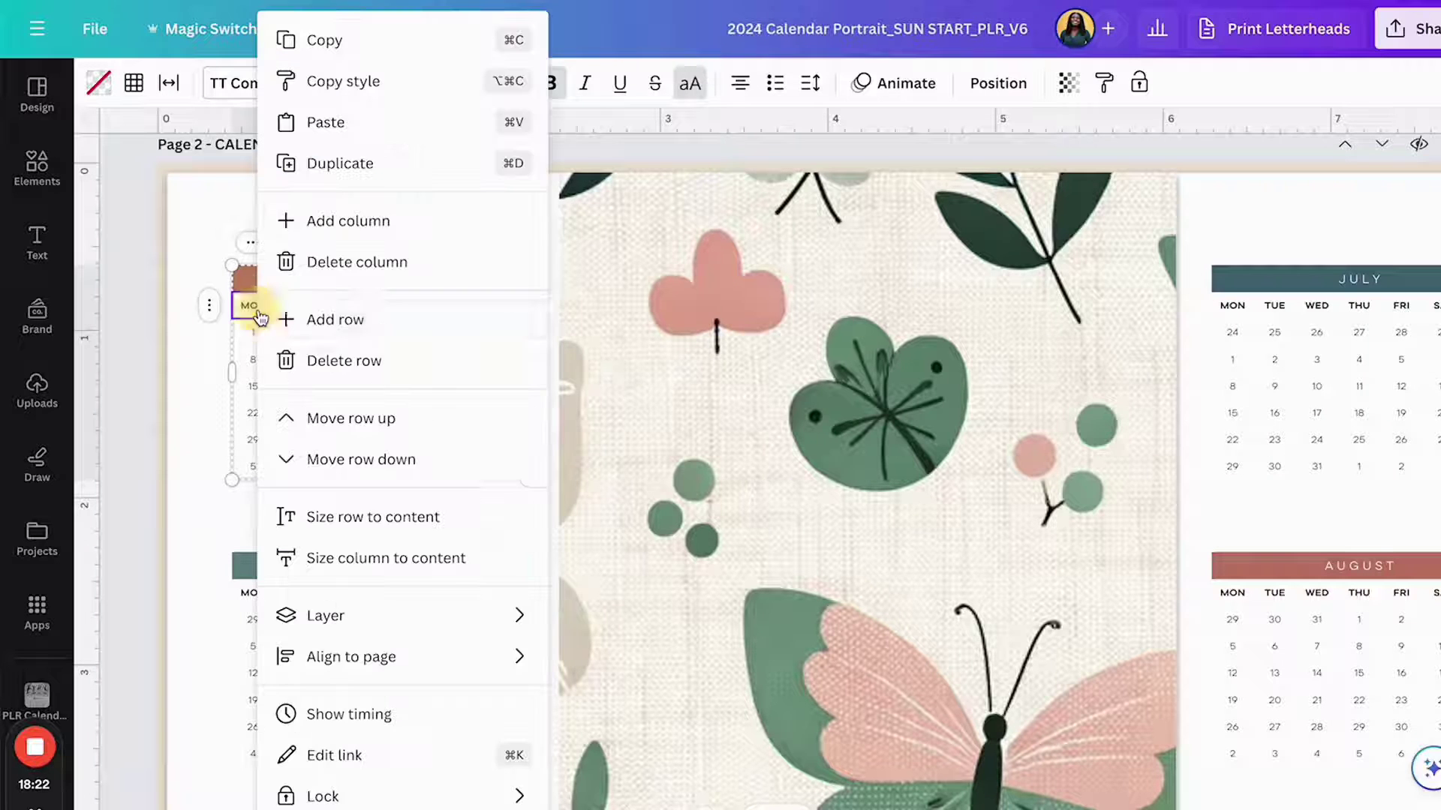
{"action": "left_click", "coordinate": [337, 123]}
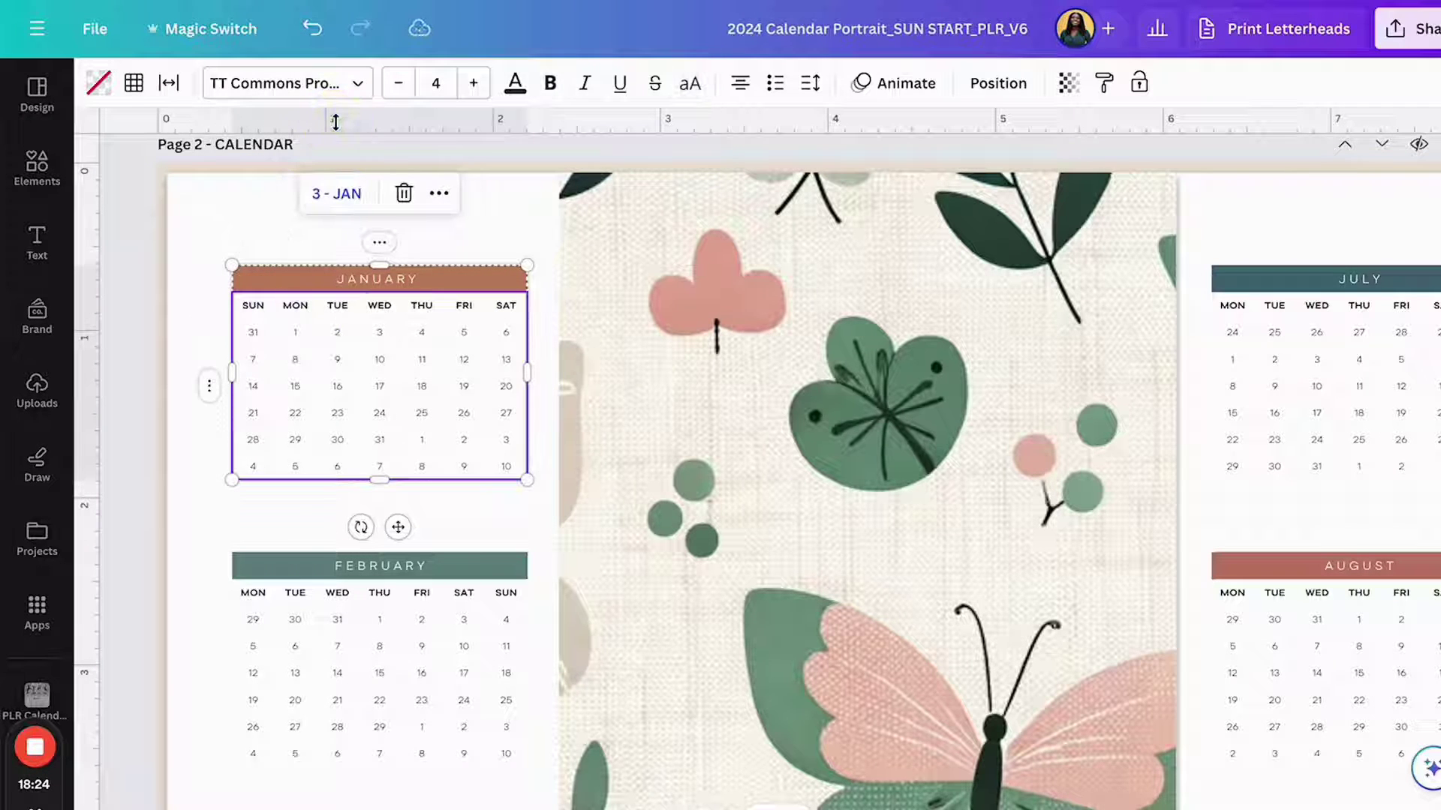
{"action": "left_click", "coordinate": [135, 357]}
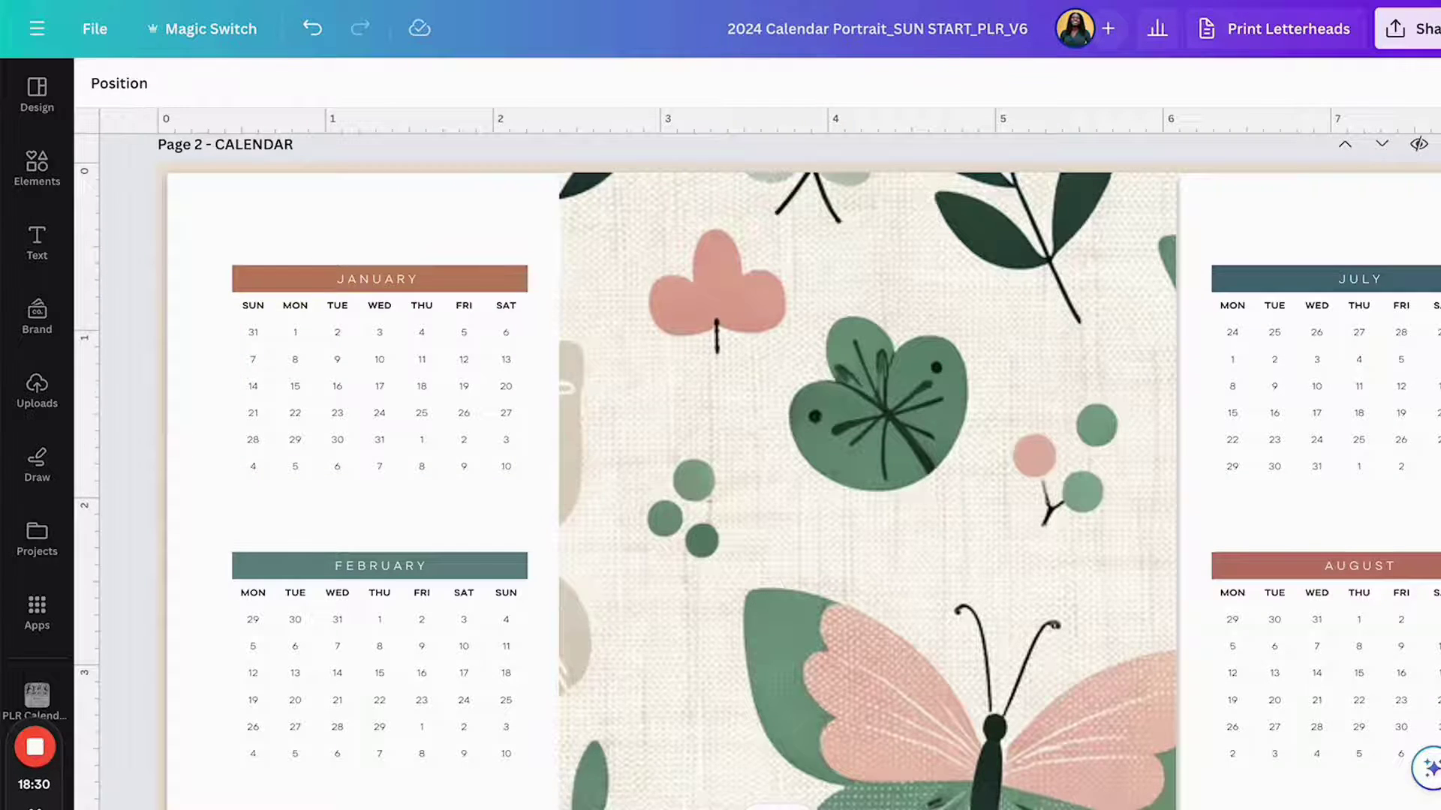
{"action": "scroll", "coordinate": [346, 407], "scroll_direction": "up", "scroll_amount": 2}
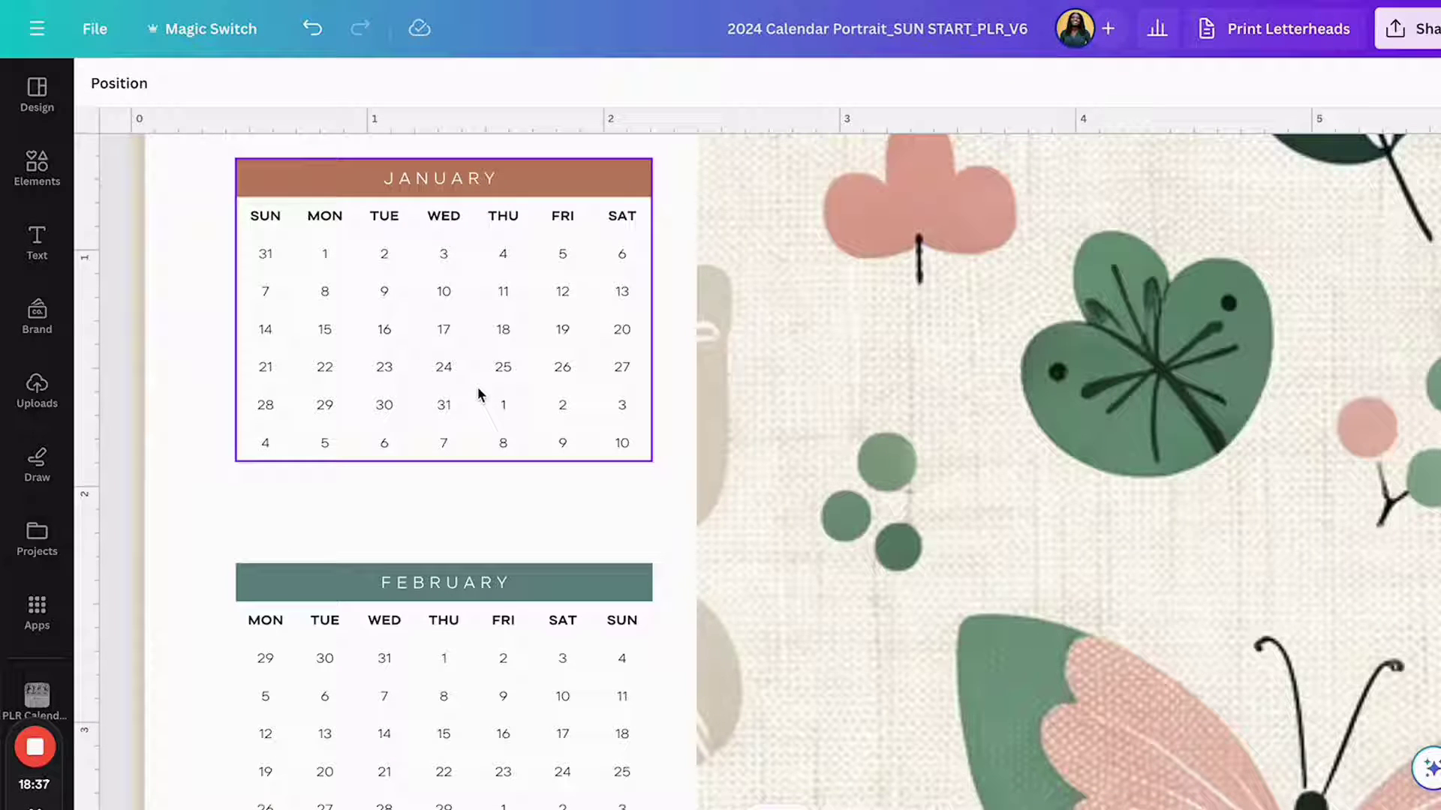
{"action": "key", "text": "super+space"}
{"action": "type", "text": "CA"}
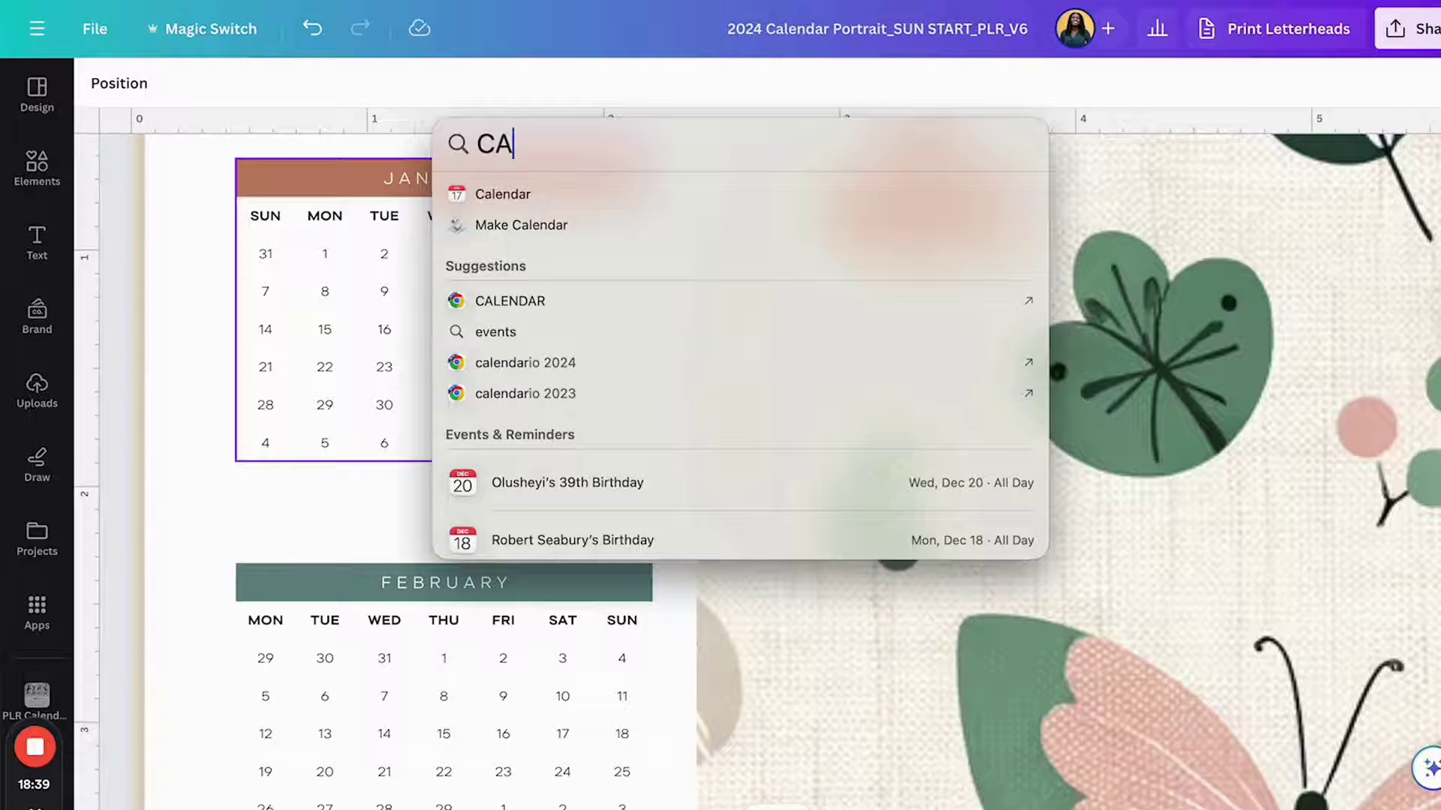
{"action": "left_click", "coordinate": [527, 196]}
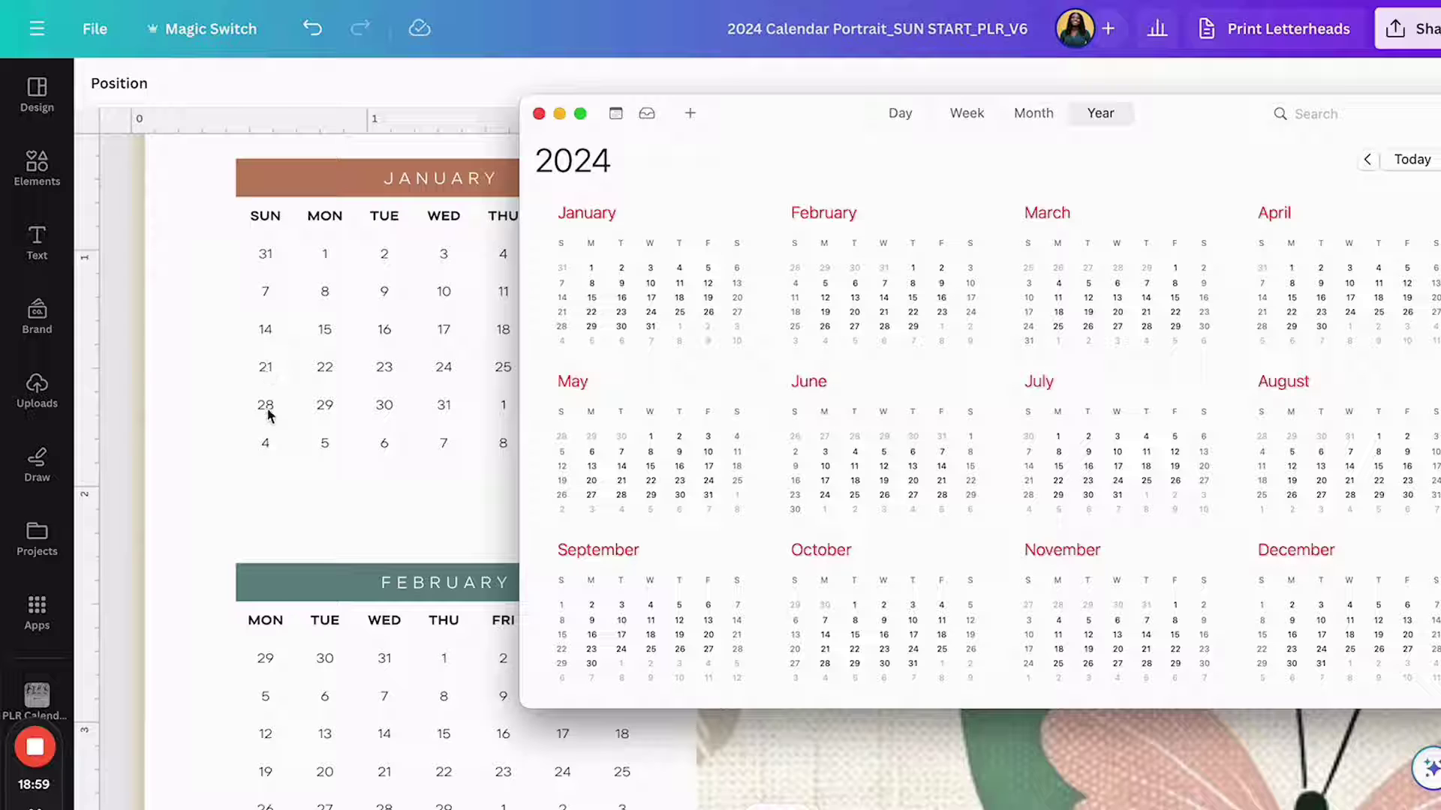
{"action": "left_click", "coordinate": [538, 113]}
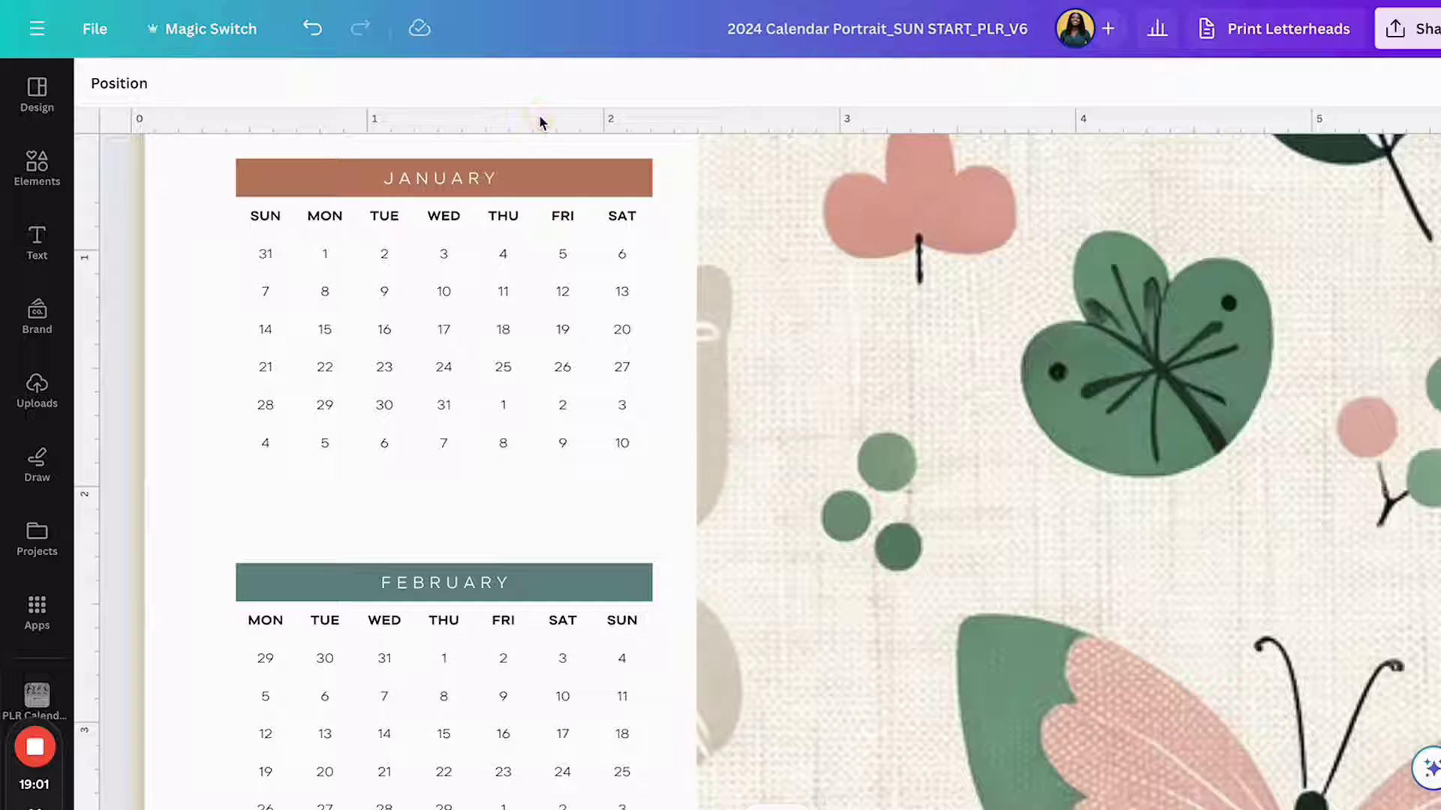
{"action": "scroll", "coordinate": [325, 344], "scroll_direction": "down", "scroll_amount": 5}
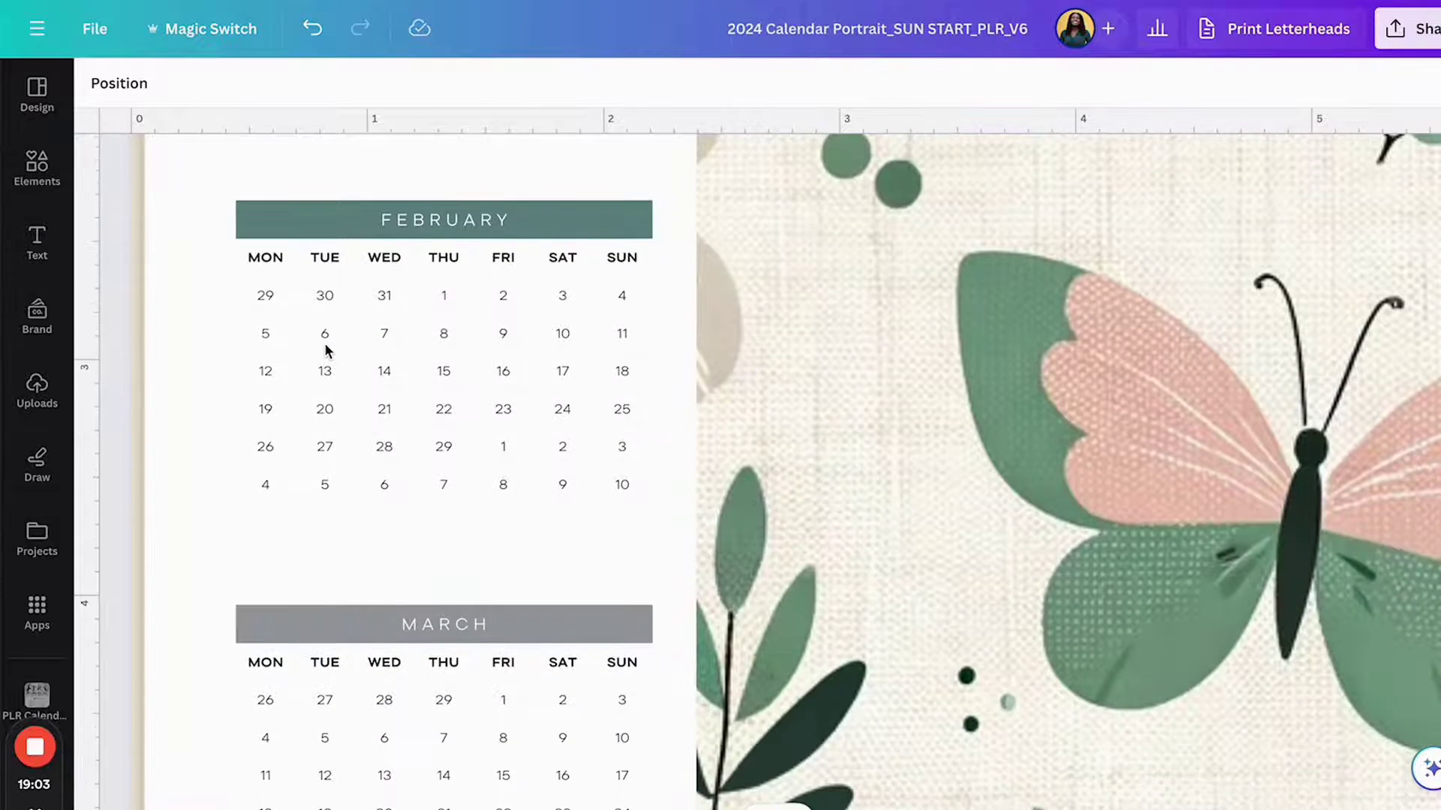
{"action": "scroll", "coordinate": [325, 349], "scroll_direction": "up", "scroll_amount": 1}
{"action": "scroll", "coordinate": [326, 267], "scroll_direction": "down", "scroll_amount": 1}
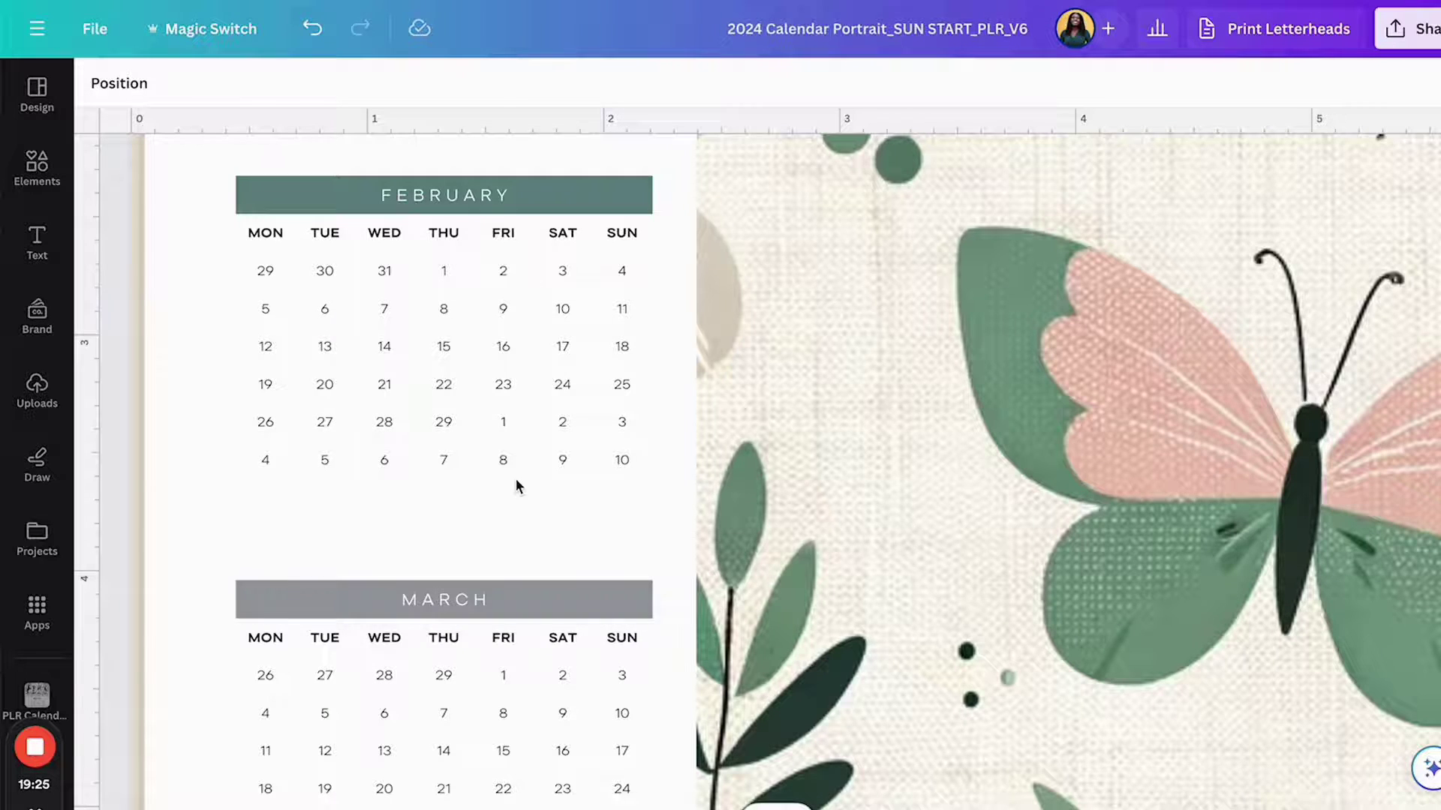
{"action": "scroll", "coordinate": [515, 482], "scroll_direction": "down", "scroll_amount": 6}
{"action": "scroll", "coordinate": [517, 486], "scroll_direction": "up", "scroll_amount": 1}
{"action": "scroll", "coordinate": [516, 486], "scroll_direction": "up", "scroll_amount": 8}
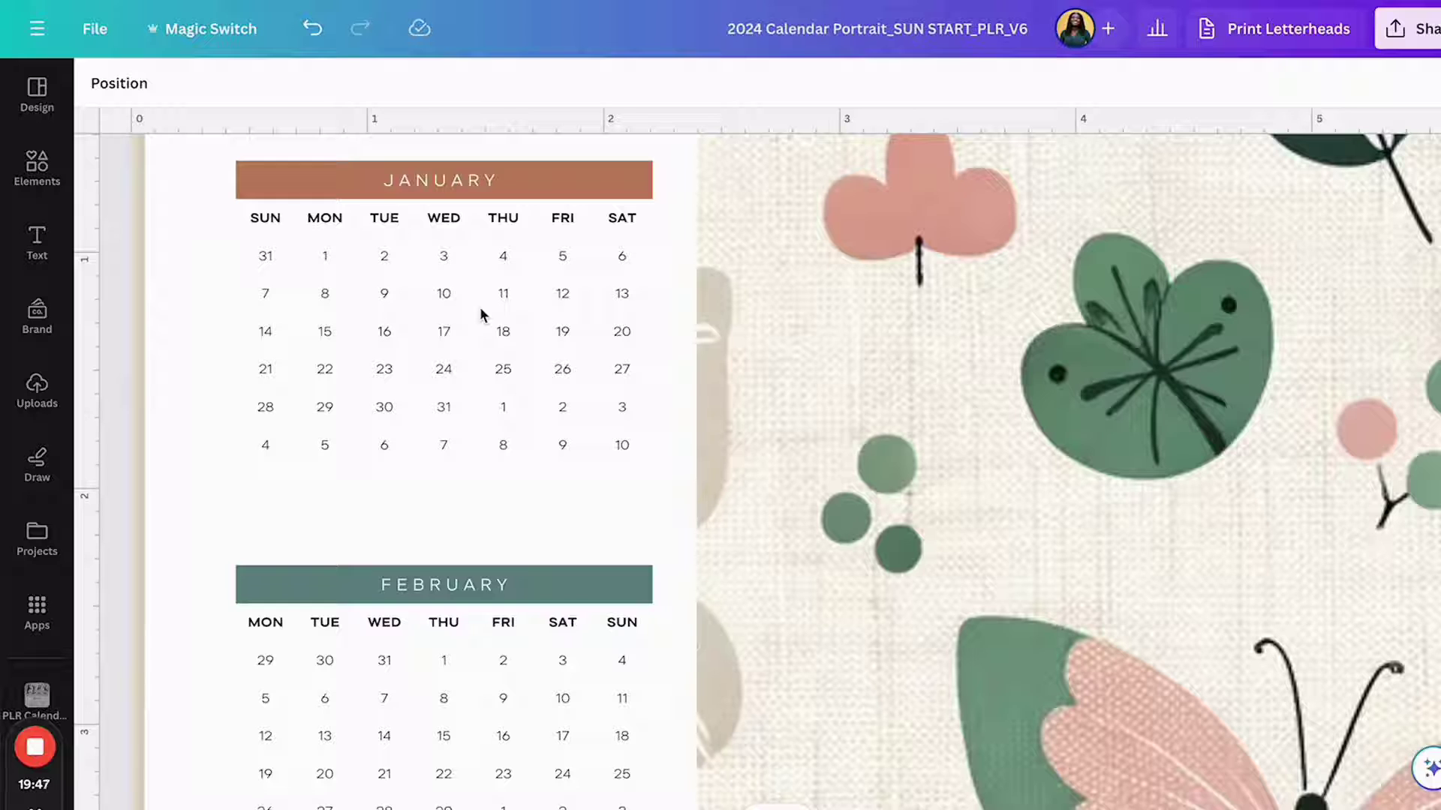
{"action": "scroll", "coordinate": [481, 314], "scroll_direction": "up", "scroll_amount": 3}
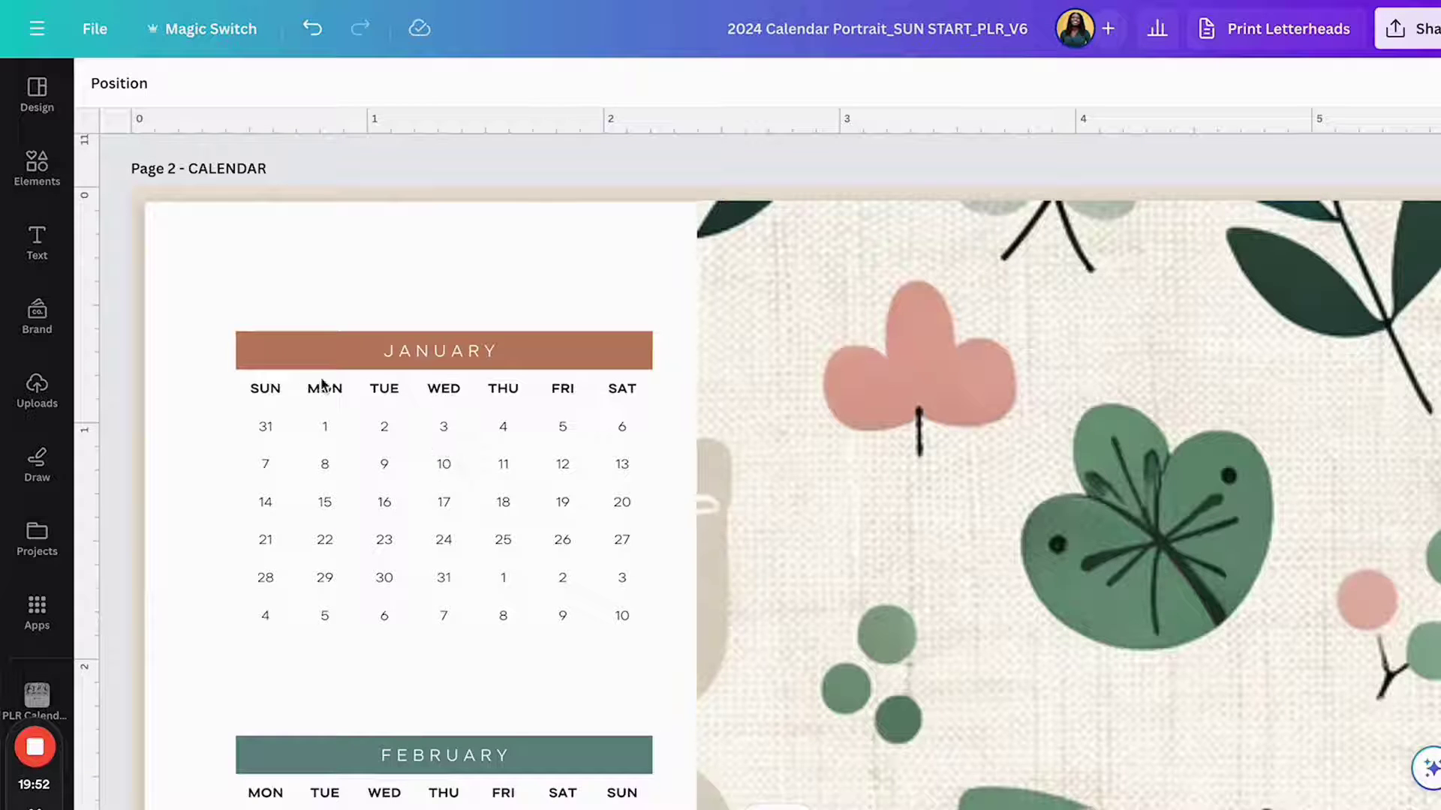
{"action": "left_click", "coordinate": [295, 398]}
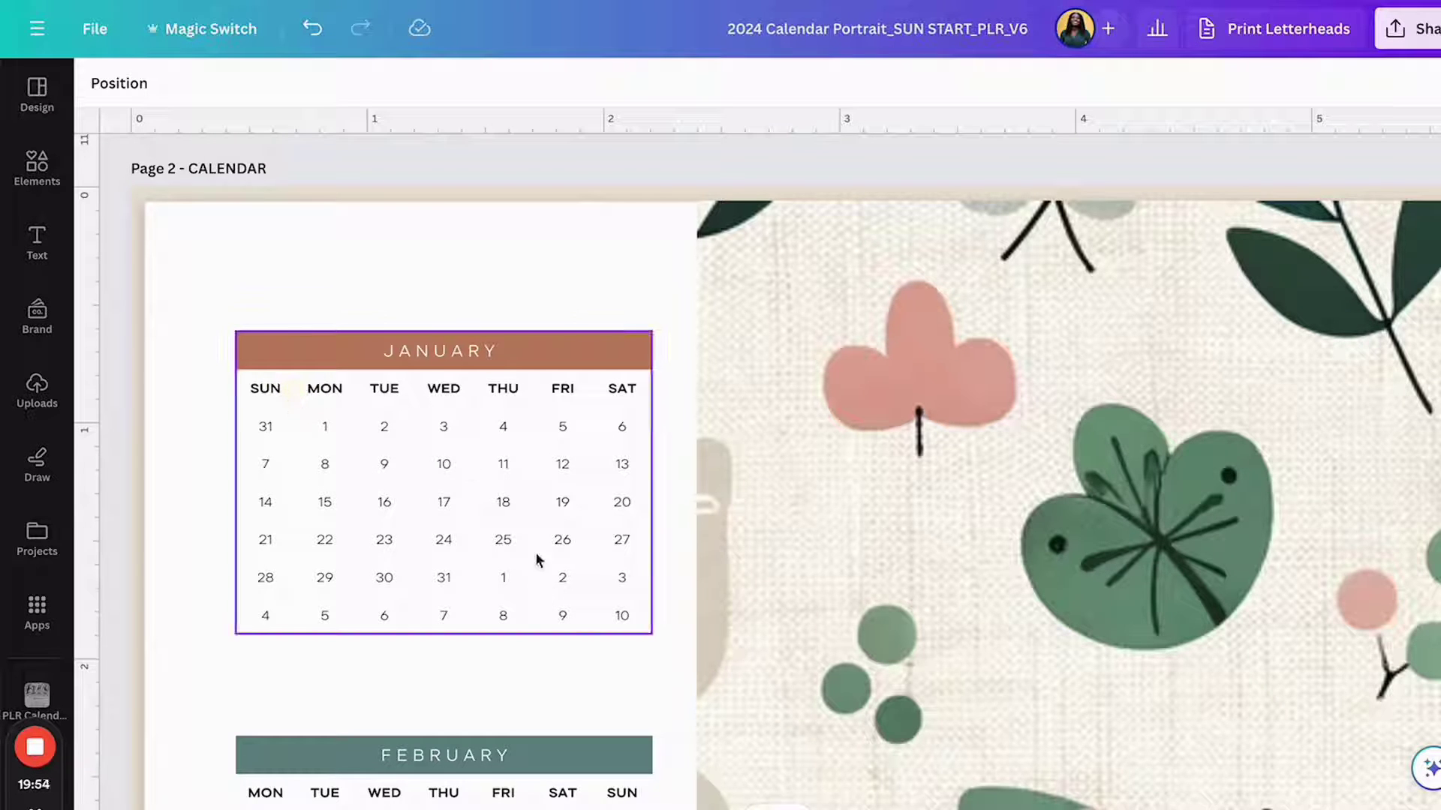
{"action": "scroll", "coordinate": [536, 540], "scroll_direction": "down", "scroll_amount": 6}
{"action": "scroll", "coordinate": [534, 535], "scroll_direction": "down", "scroll_amount": 20}
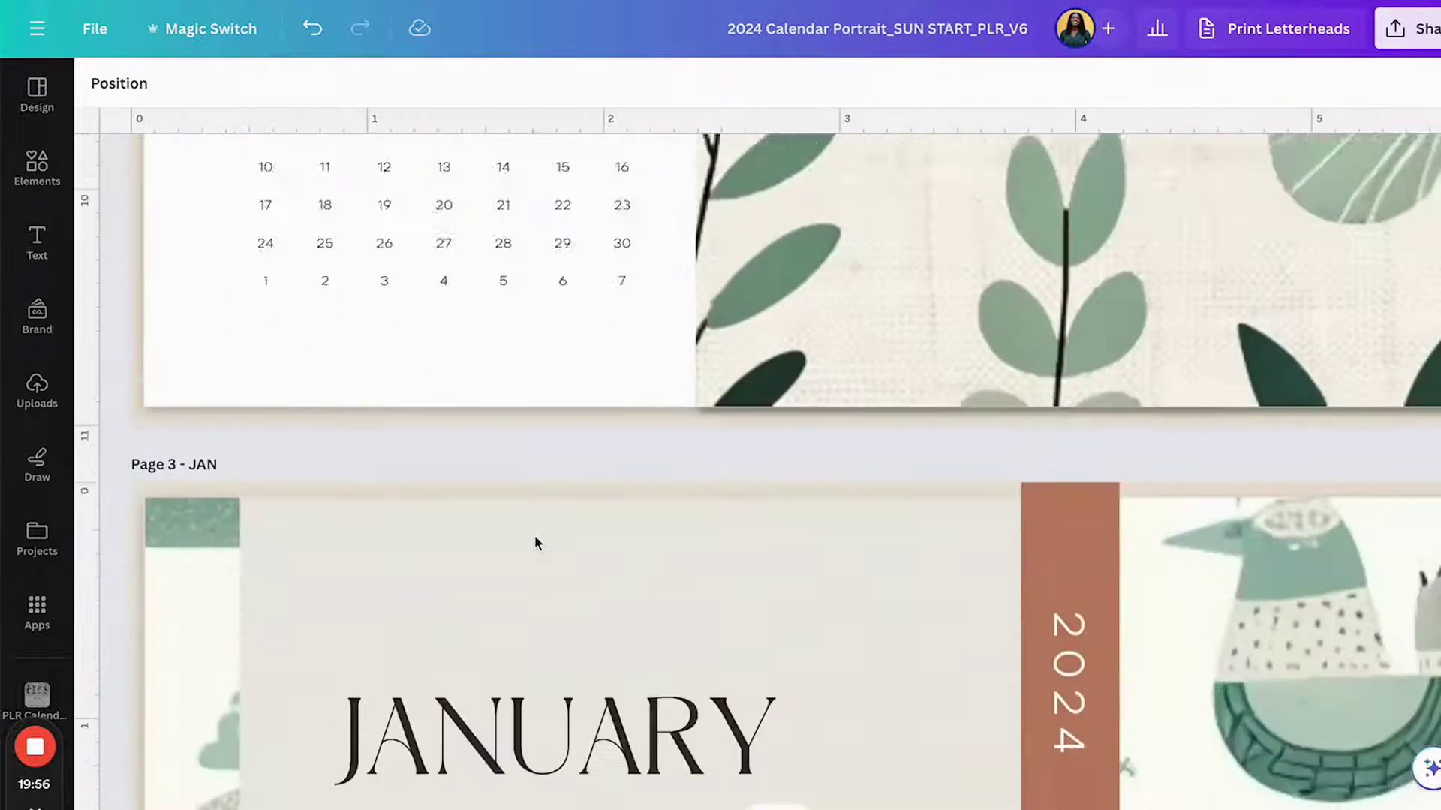
{"action": "scroll", "coordinate": [535, 534], "scroll_direction": "up", "scroll_amount": 2}
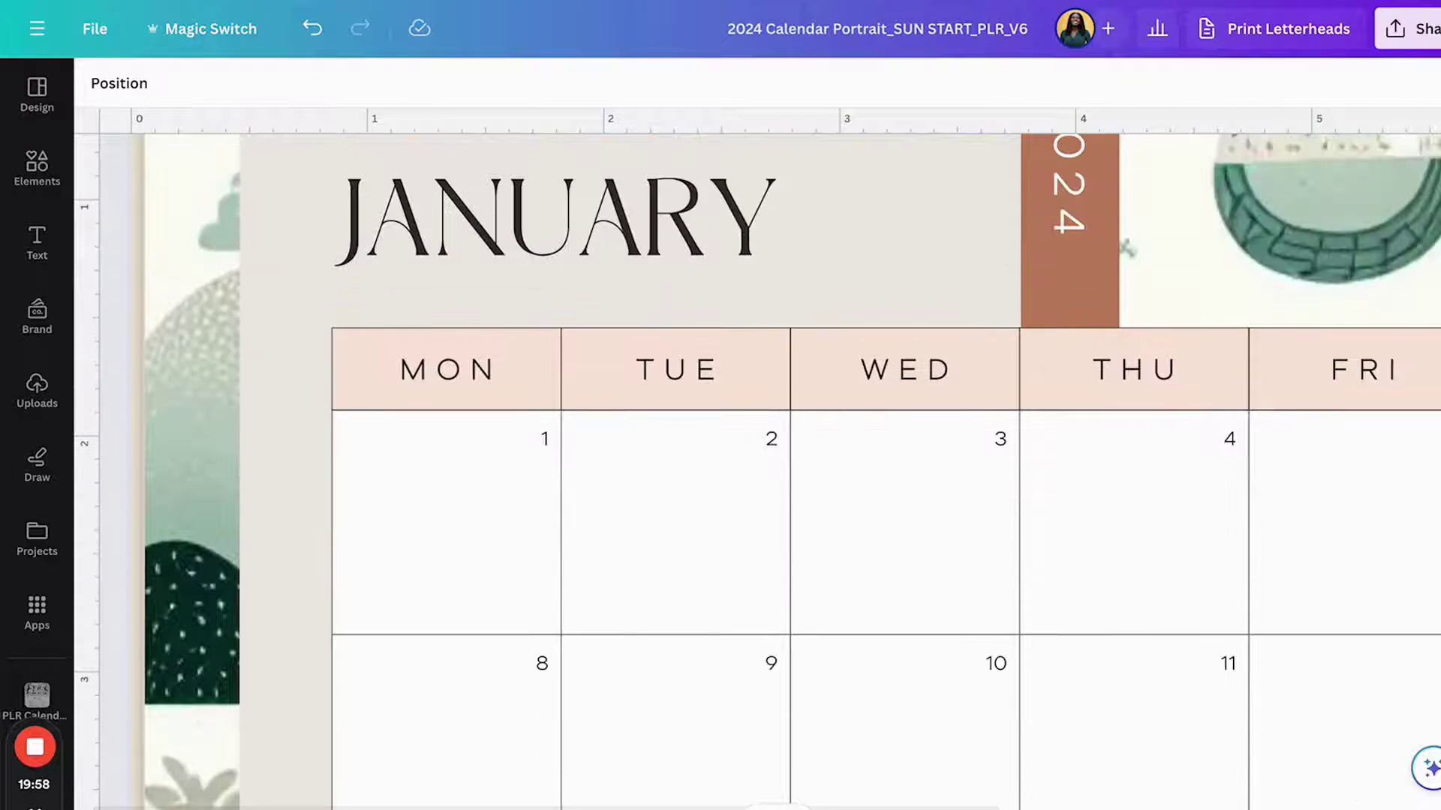
{"action": "scroll", "coordinate": [542, 534], "scroll_direction": "down", "scroll_amount": 3}
{"action": "scroll", "coordinate": [653, 585], "scroll_direction": "up", "scroll_amount": 5}
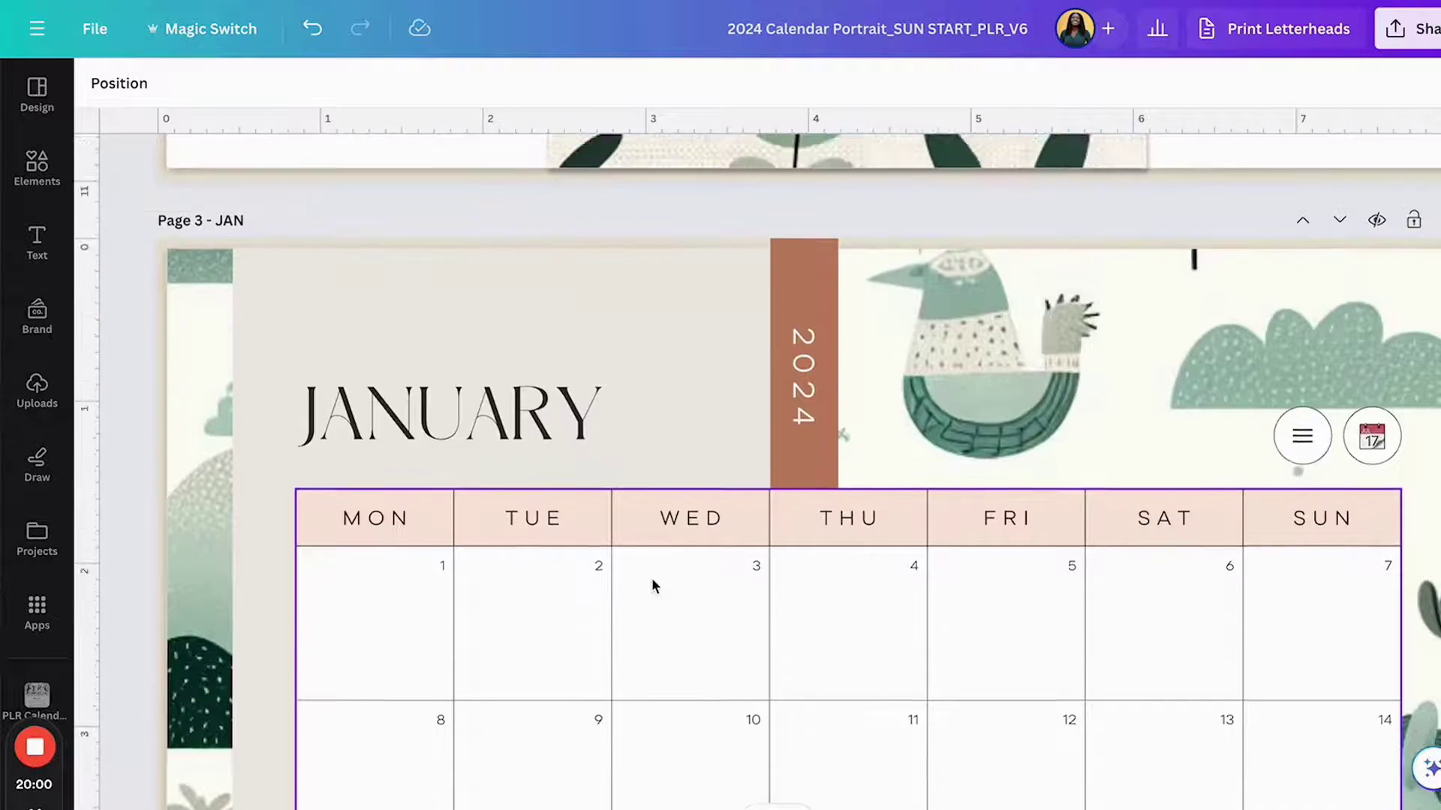
{"action": "scroll", "coordinate": [651, 586], "scroll_direction": "up", "scroll_amount": 2}
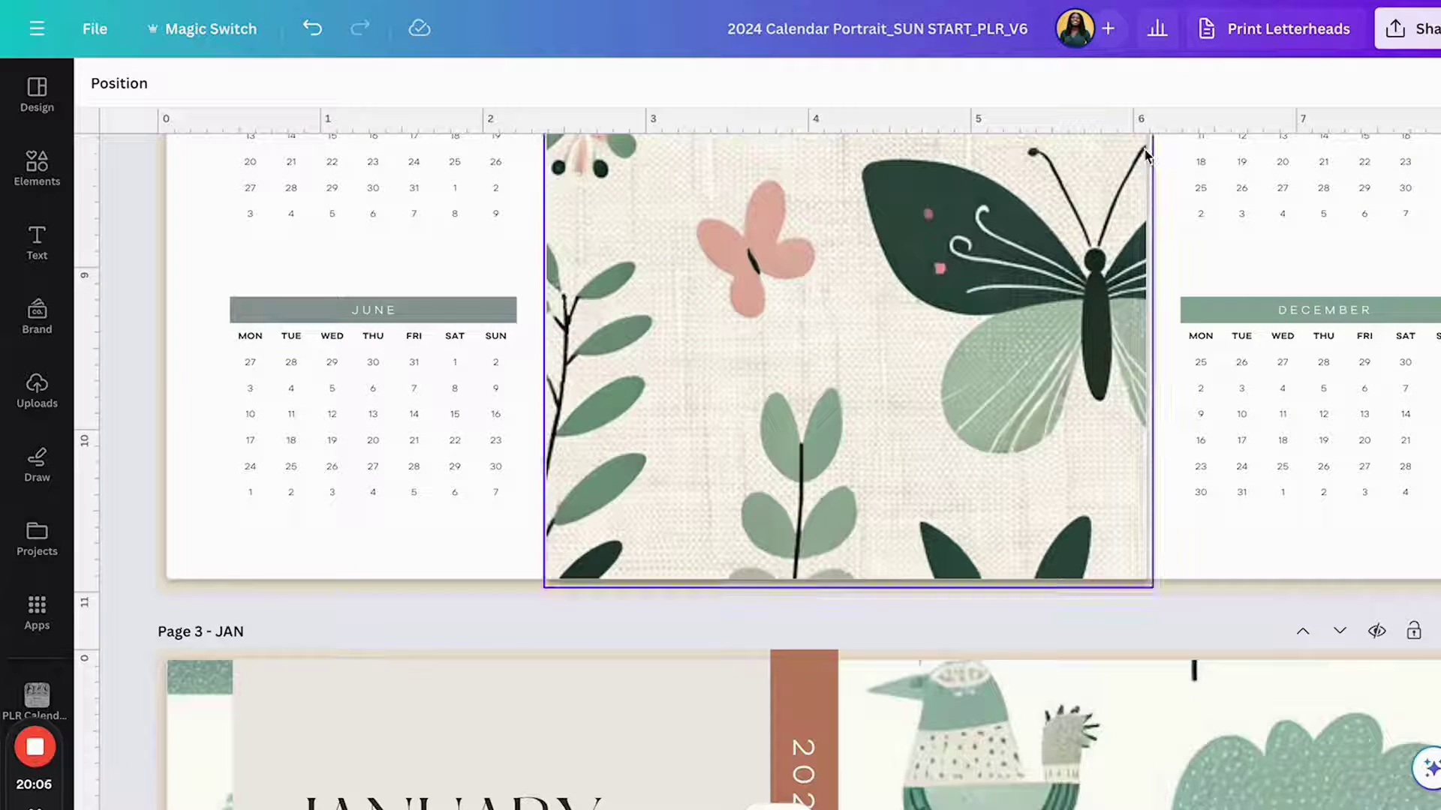
{"action": "scroll", "coordinate": [1145, 156], "scroll_direction": "down", "scroll_amount": 4}
{"action": "scroll", "coordinate": [1146, 155], "scroll_direction": "up", "scroll_amount": 15}
{"action": "scroll", "coordinate": [1145, 156], "scroll_direction": "up", "scroll_amount": 3}
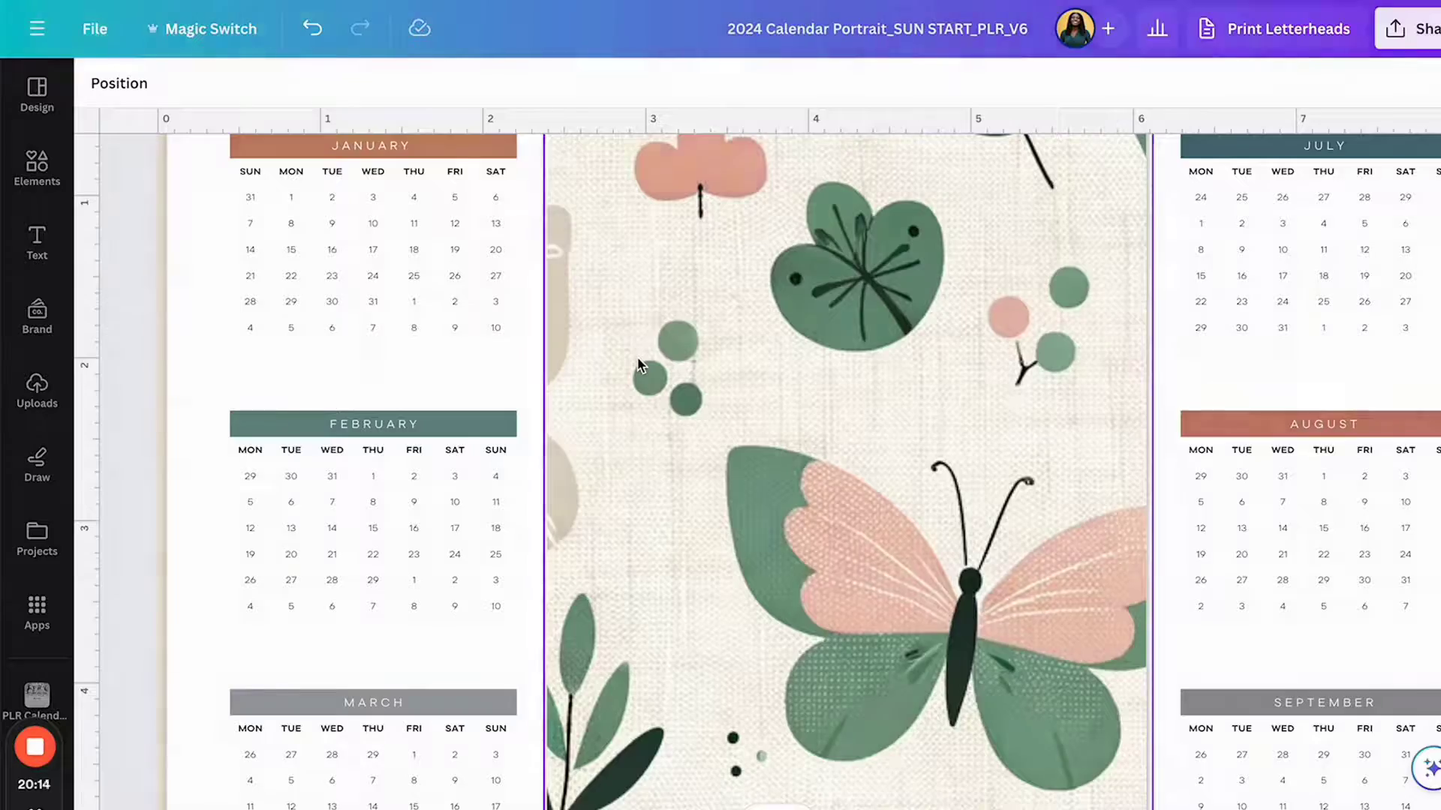
{"action": "left_click", "coordinate": [247, 300]}
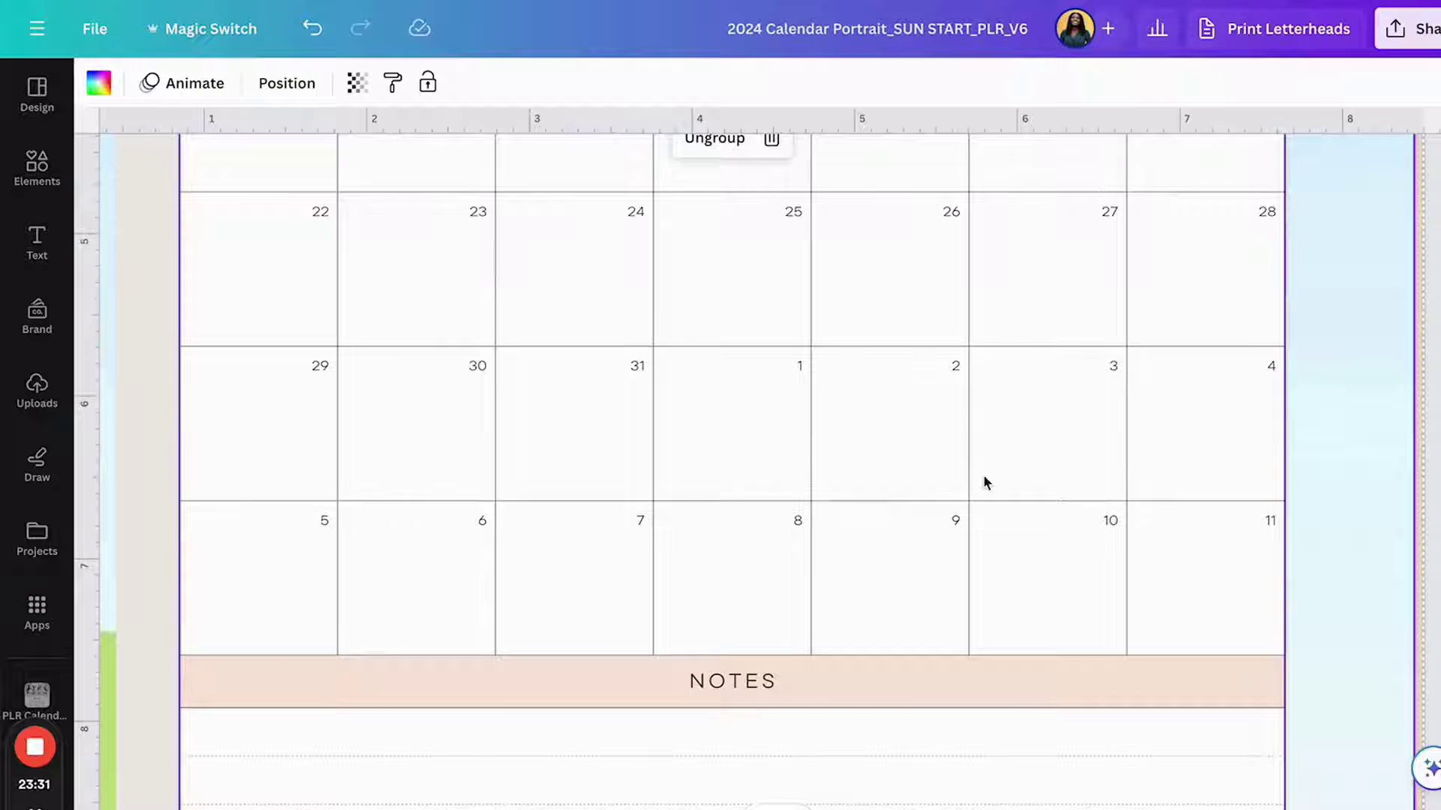
Show the SUN START_PLR_V6 design in Grid view, with INDEX through DEC thumbnails.
{"action": "scroll", "coordinate": [983, 476], "scroll_direction": "down", "scroll_amount": 3}
{"action": "scroll", "coordinate": [984, 484], "scroll_direction": "up", "scroll_amount": 20}
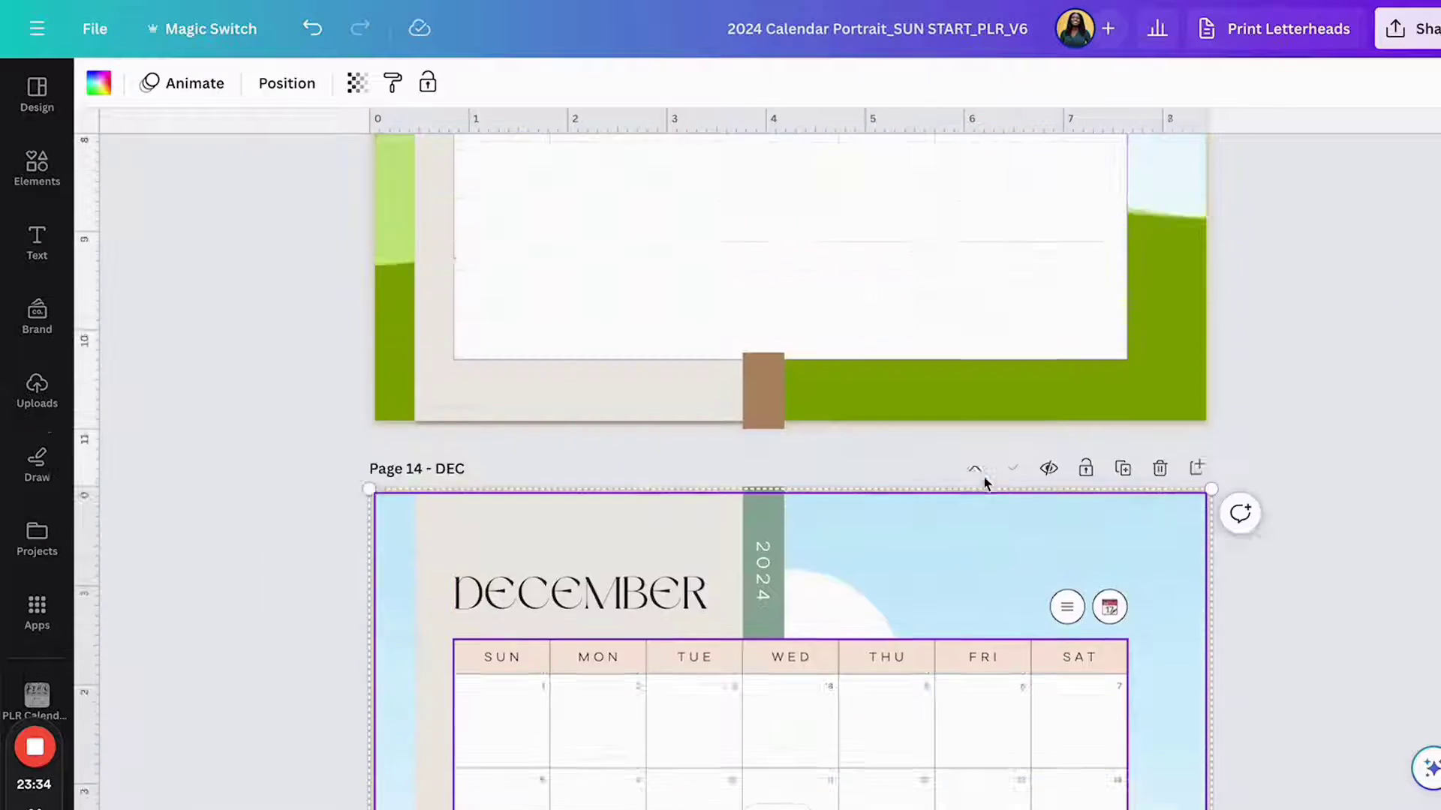
{"action": "scroll", "coordinate": [985, 484], "scroll_direction": "up", "scroll_amount": 10}
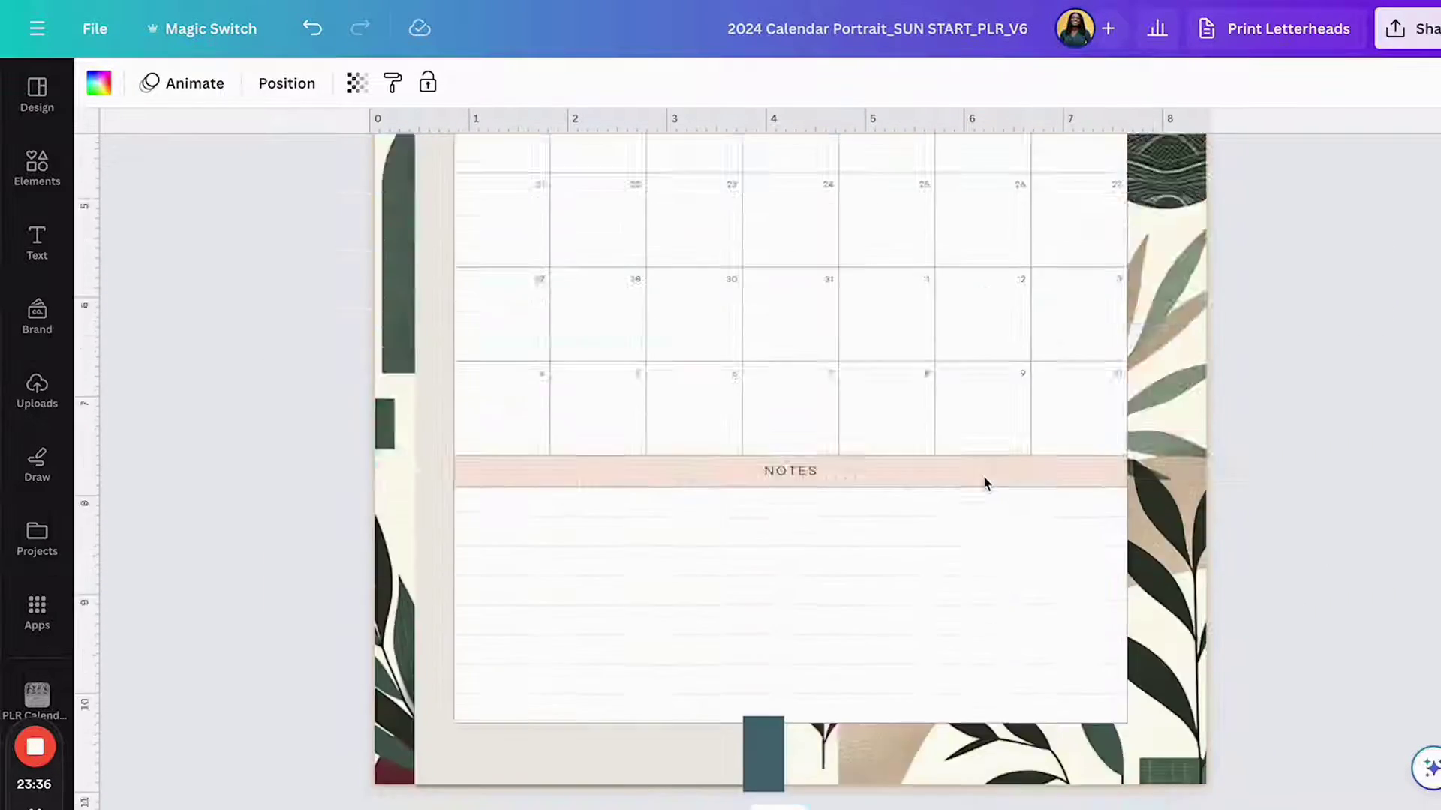
{"action": "left_click", "coordinate": [1388, 802]}
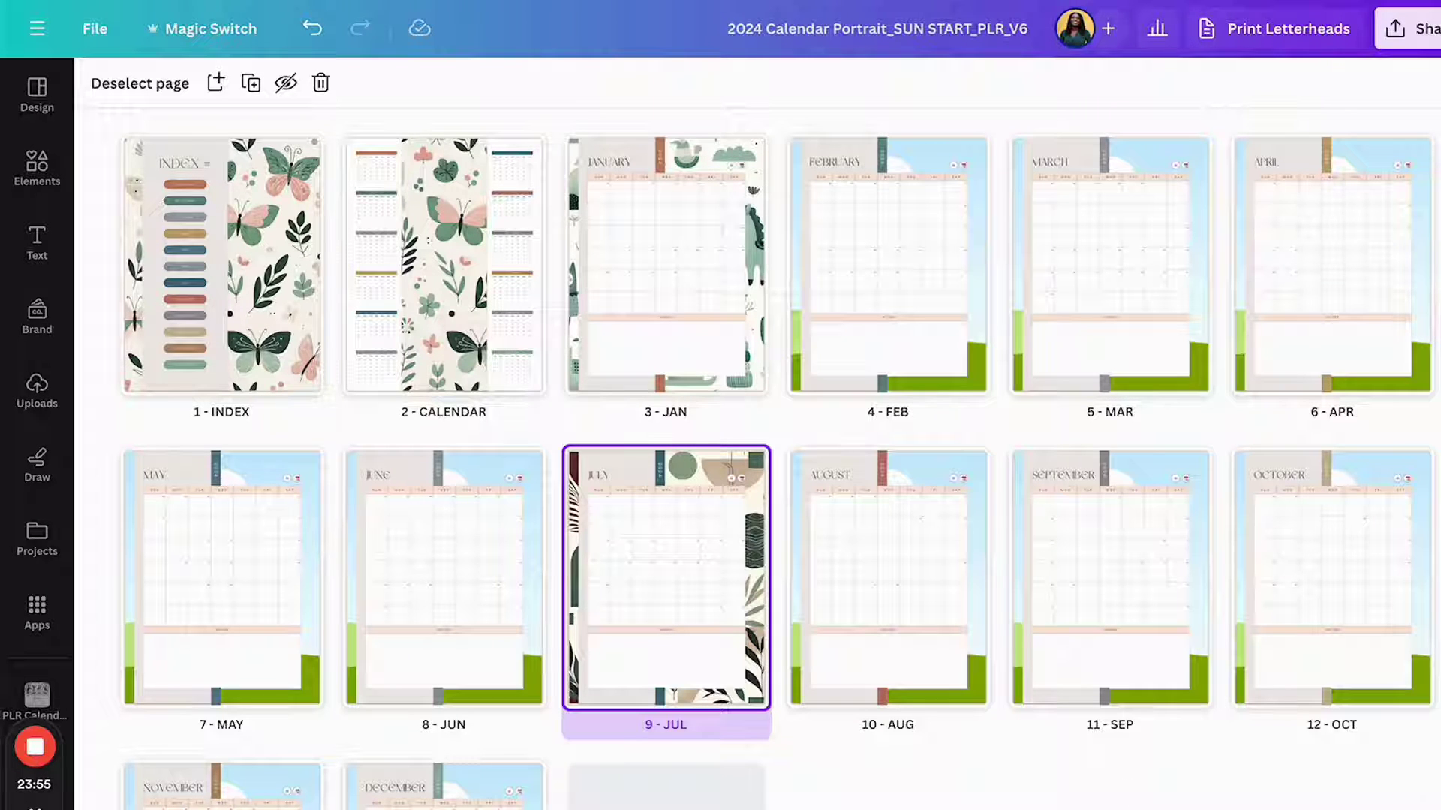
Leave grid view for the July page and scroll up through the Sunday-start monthly pages.
{"action": "left_click", "coordinate": [1373, 806]}
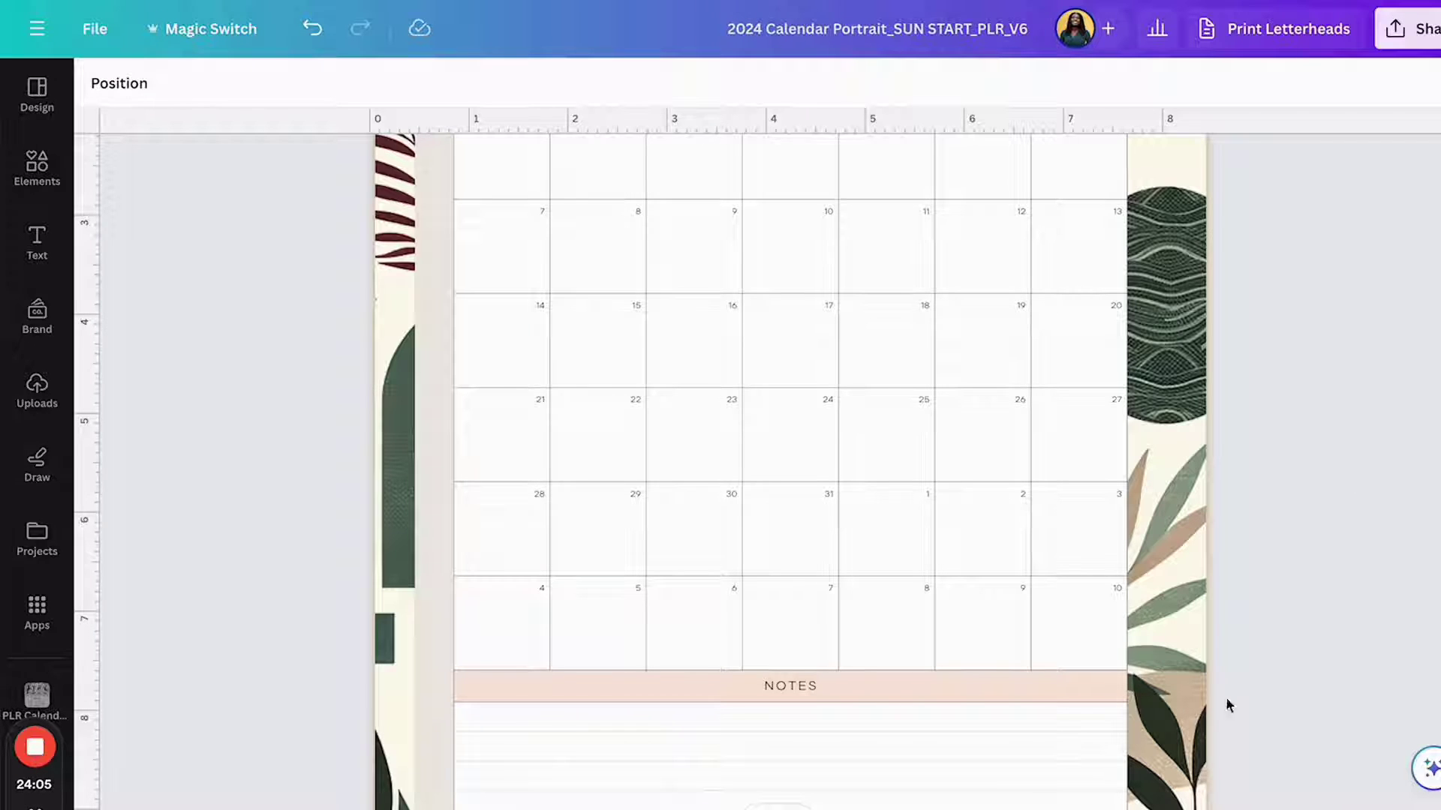
{"action": "scroll", "coordinate": [783, 470], "scroll_direction": "up", "scroll_amount": 2}
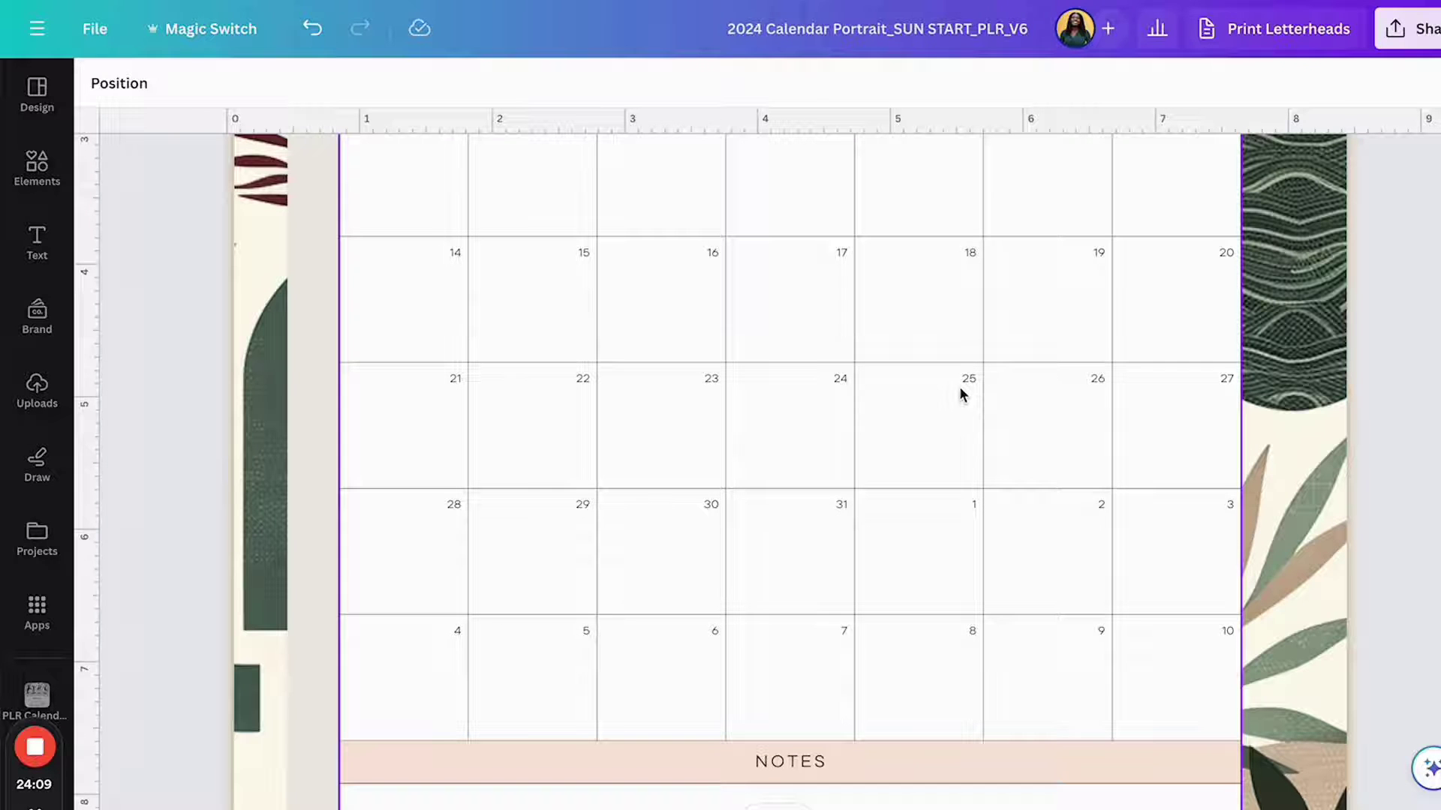
{"action": "scroll", "coordinate": [1398, 388], "scroll_direction": "down", "scroll_amount": 15}
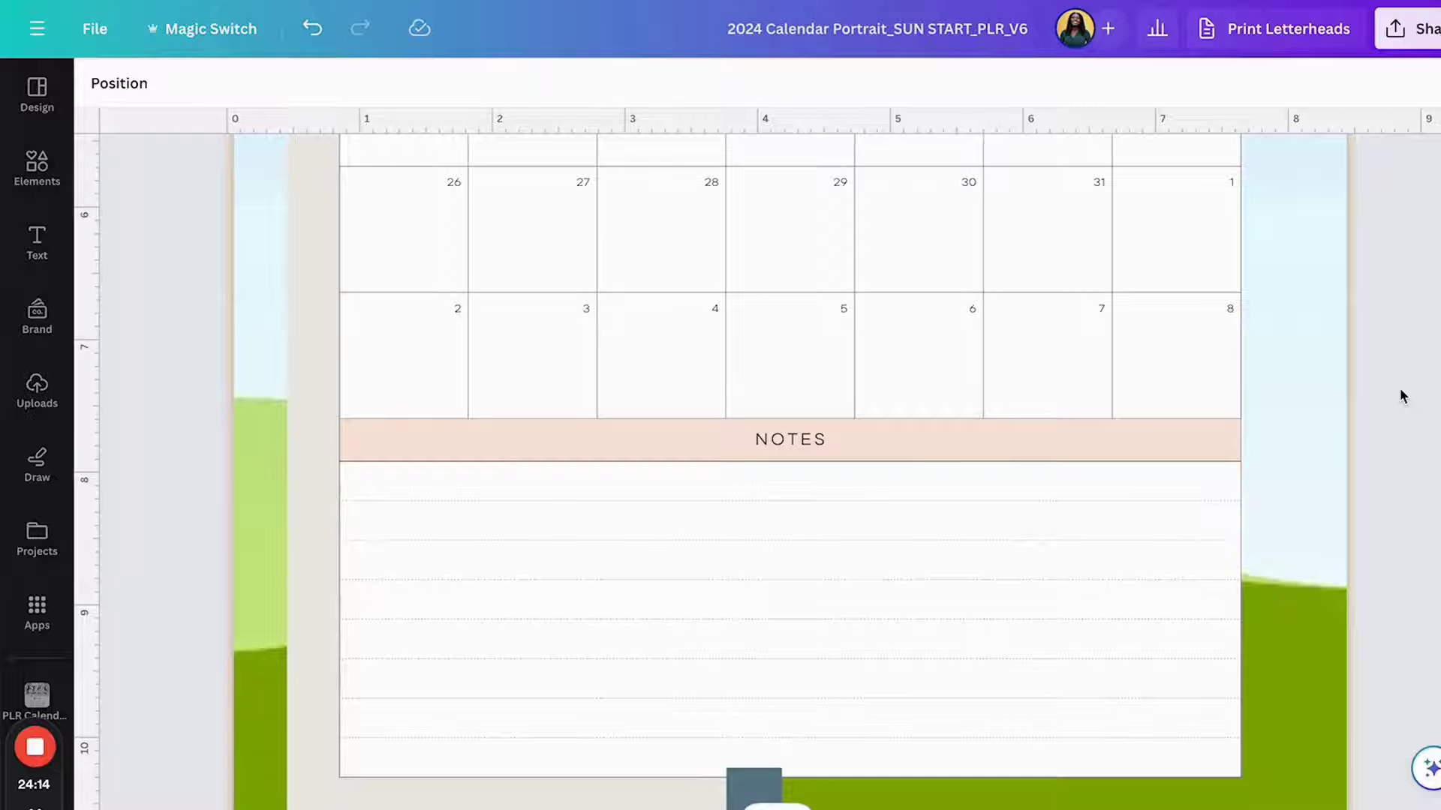
{"action": "scroll", "coordinate": [1398, 389], "scroll_direction": "up", "scroll_amount": 10}
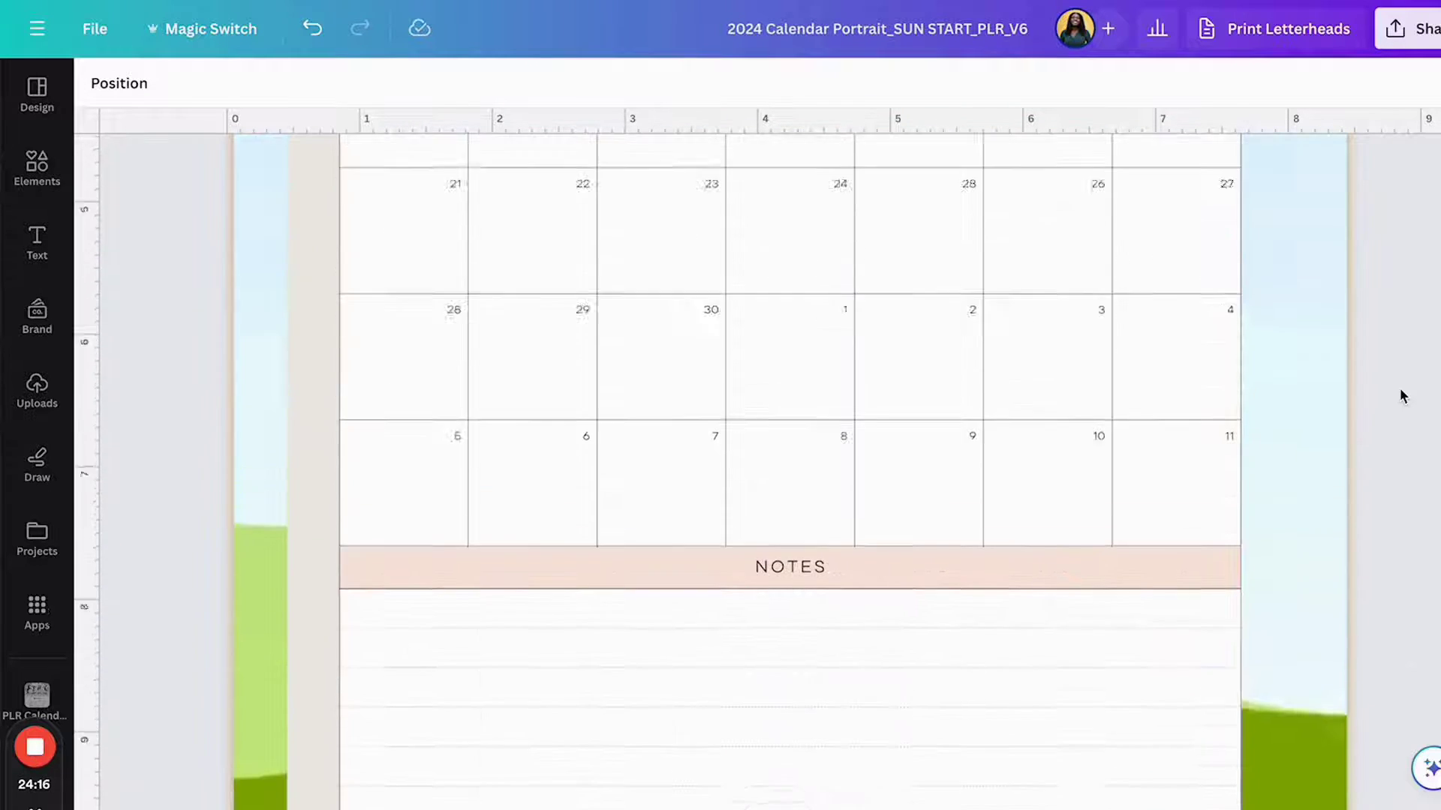
{"action": "scroll", "coordinate": [1398, 389], "scroll_direction": "up", "scroll_amount": 6}
{"action": "scroll", "coordinate": [1399, 388], "scroll_direction": "down", "scroll_amount": 3}
{"action": "scroll", "coordinate": [1398, 389], "scroll_direction": "up", "scroll_amount": 1}
{"action": "scroll", "coordinate": [1399, 389], "scroll_direction": "down", "scroll_amount": 8}
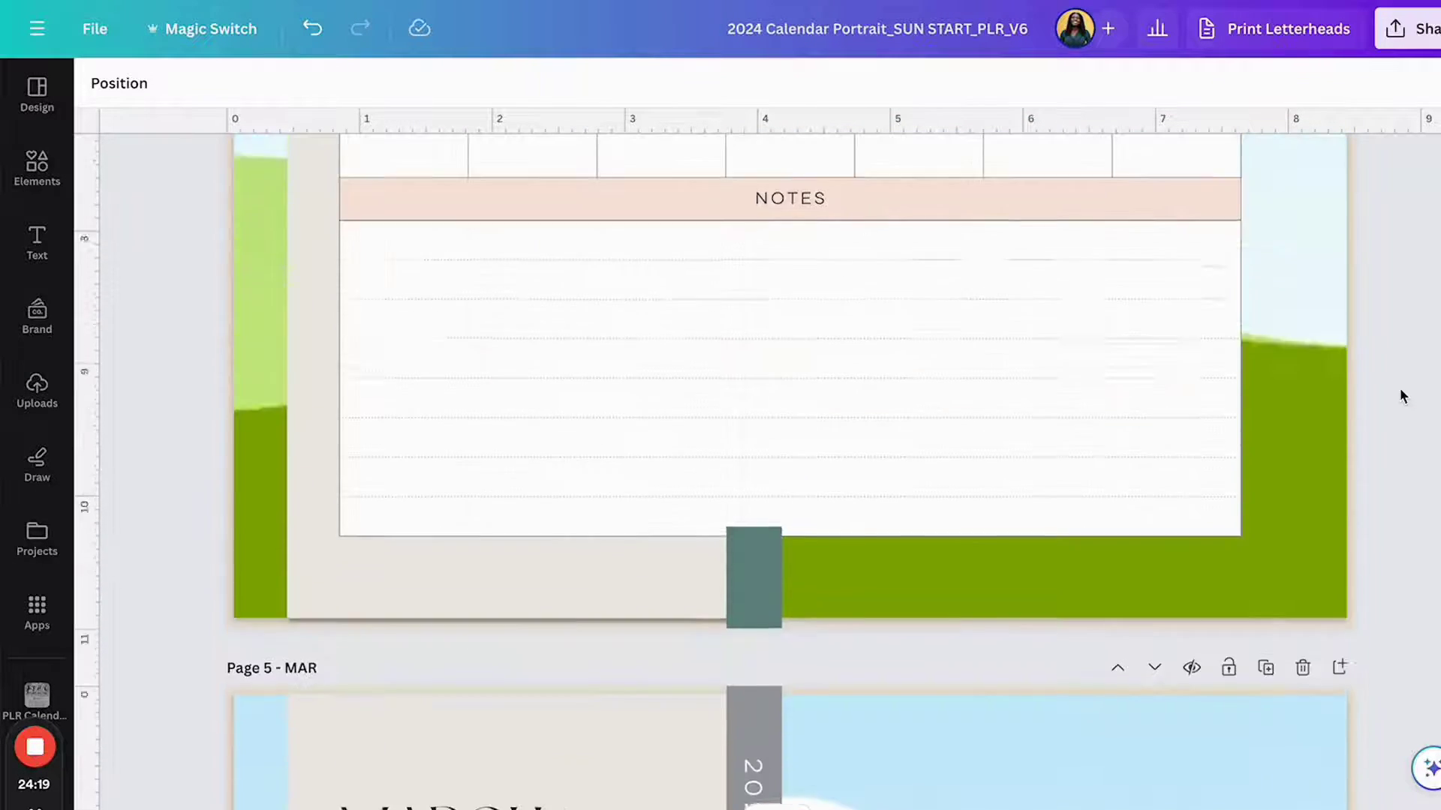
{"action": "scroll", "coordinate": [1400, 395], "scroll_direction": "up", "scroll_amount": 20}
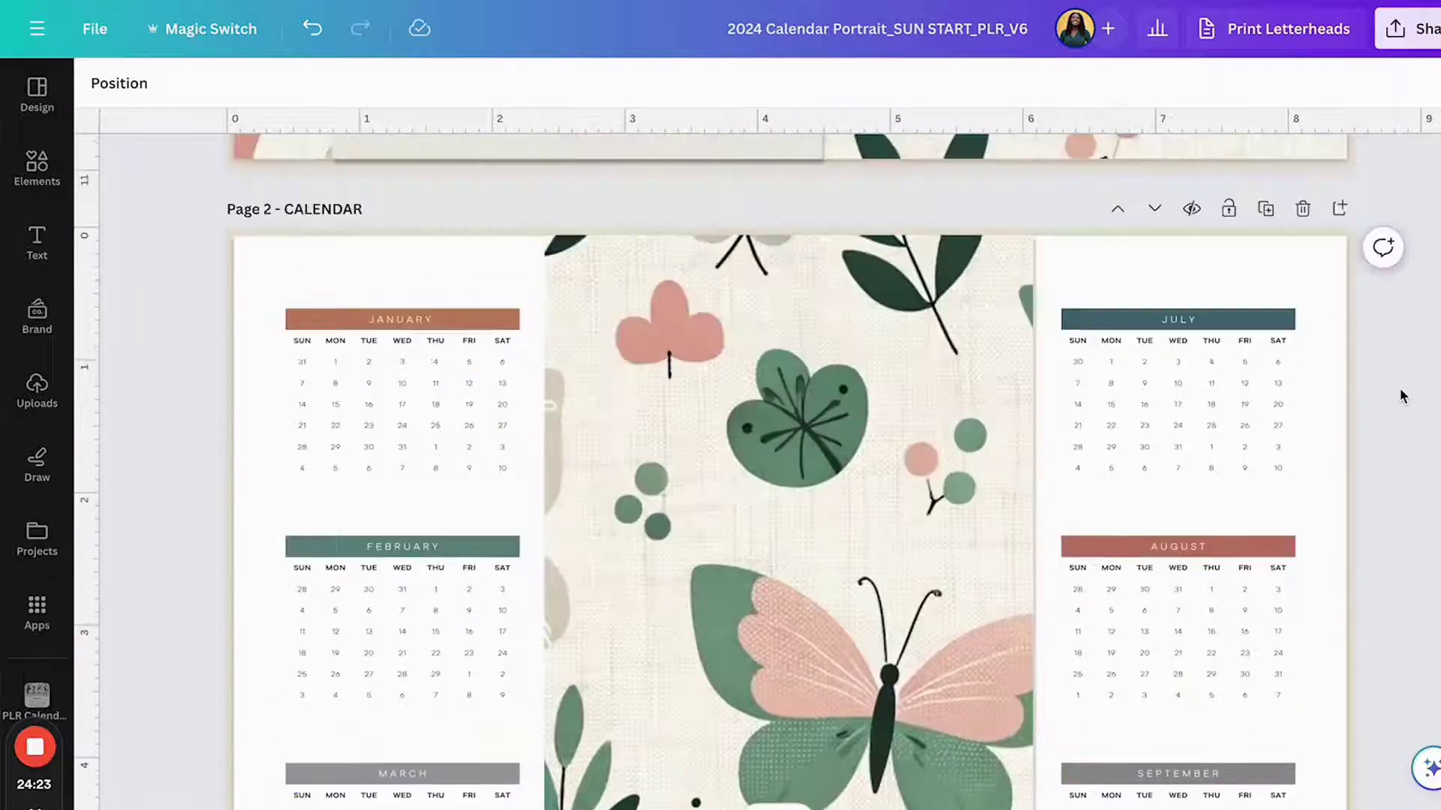
{"action": "scroll", "coordinate": [1400, 391], "scroll_direction": "up", "scroll_amount": 15}
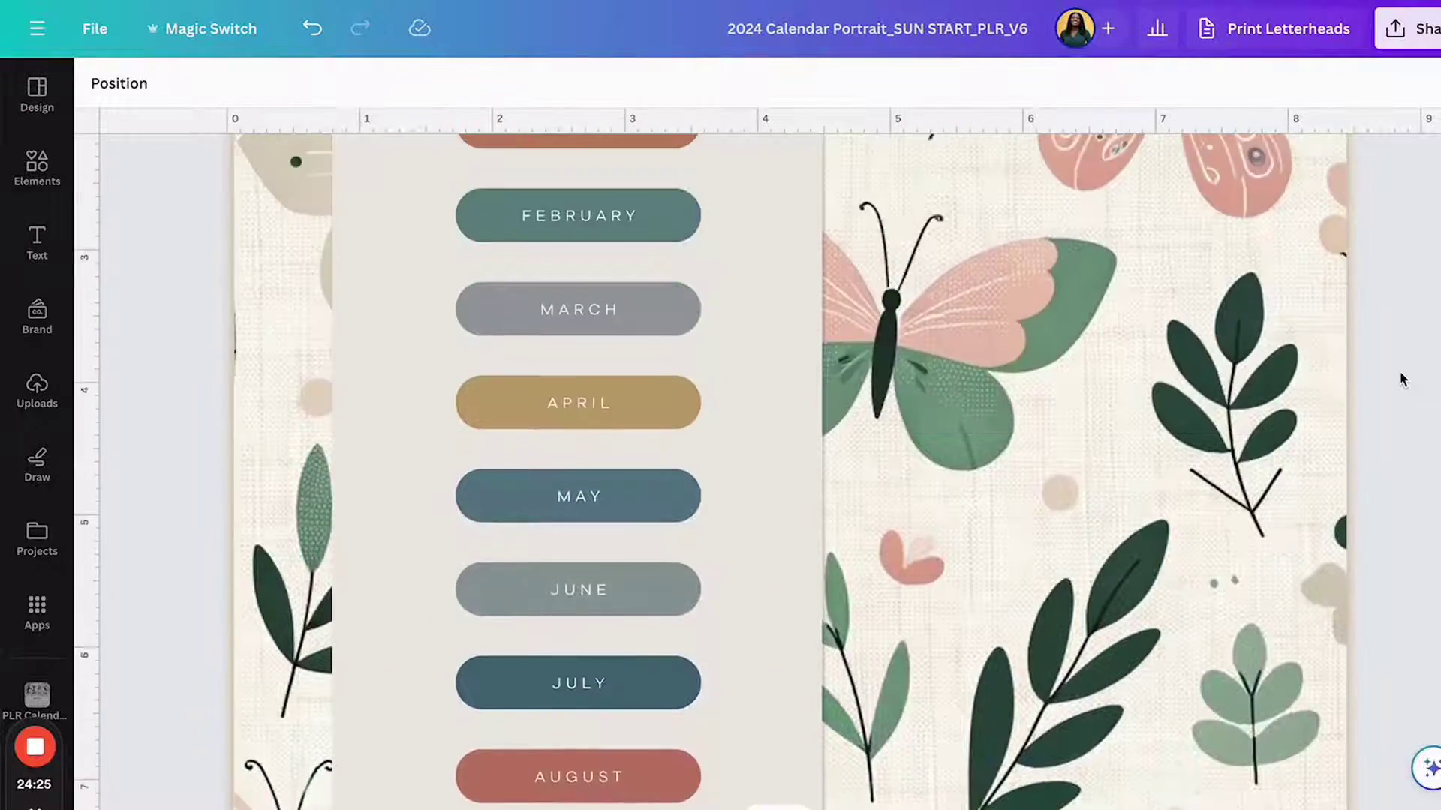
{"action": "scroll", "coordinate": [1399, 370], "scroll_direction": "up", "scroll_amount": 5}
Scroll back down through the months and switch to the Monday-start calendar design.
{"action": "scroll", "coordinate": [1399, 373], "scroll_direction": "down", "scroll_amount": 6}
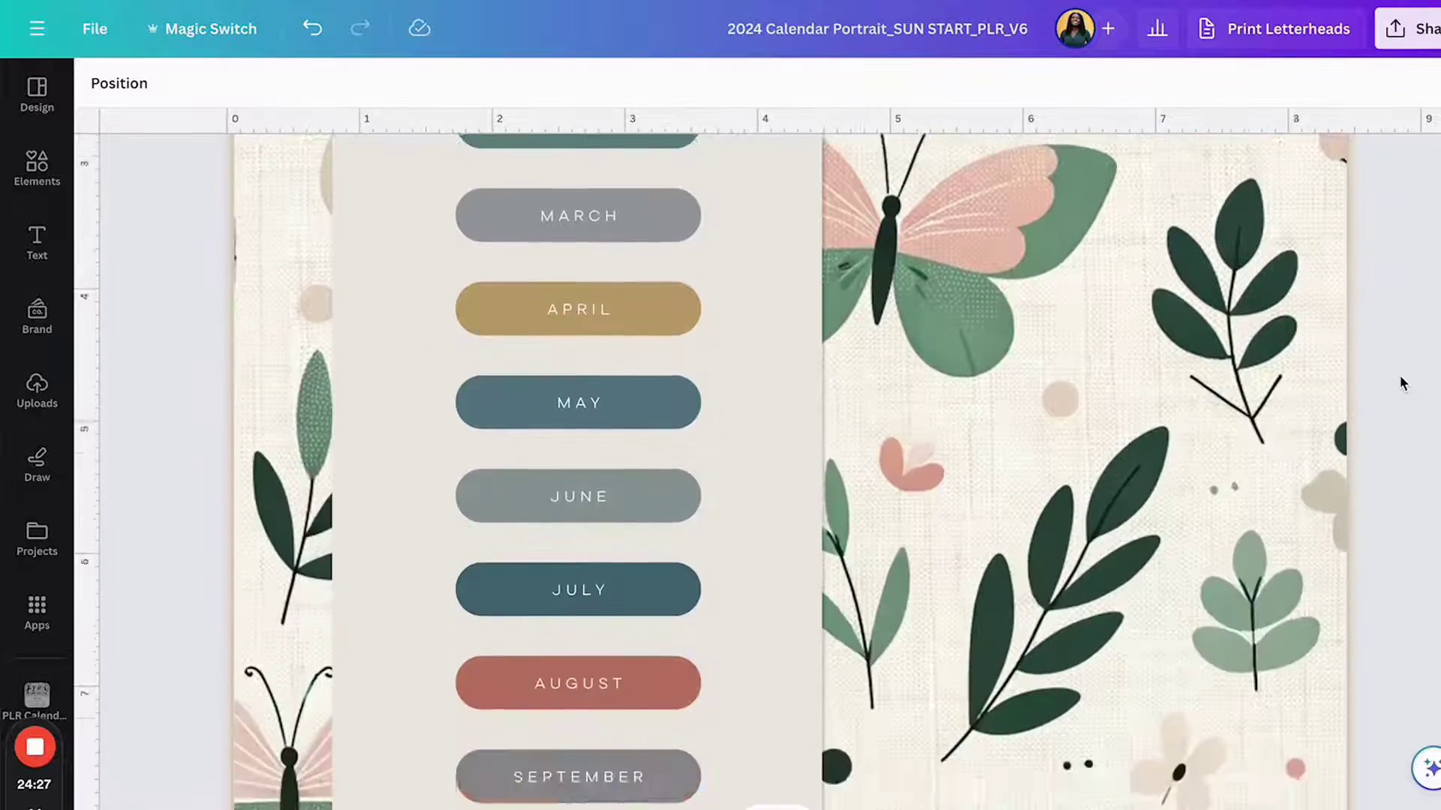
{"action": "scroll", "coordinate": [1400, 382], "scroll_direction": "down", "scroll_amount": 12}
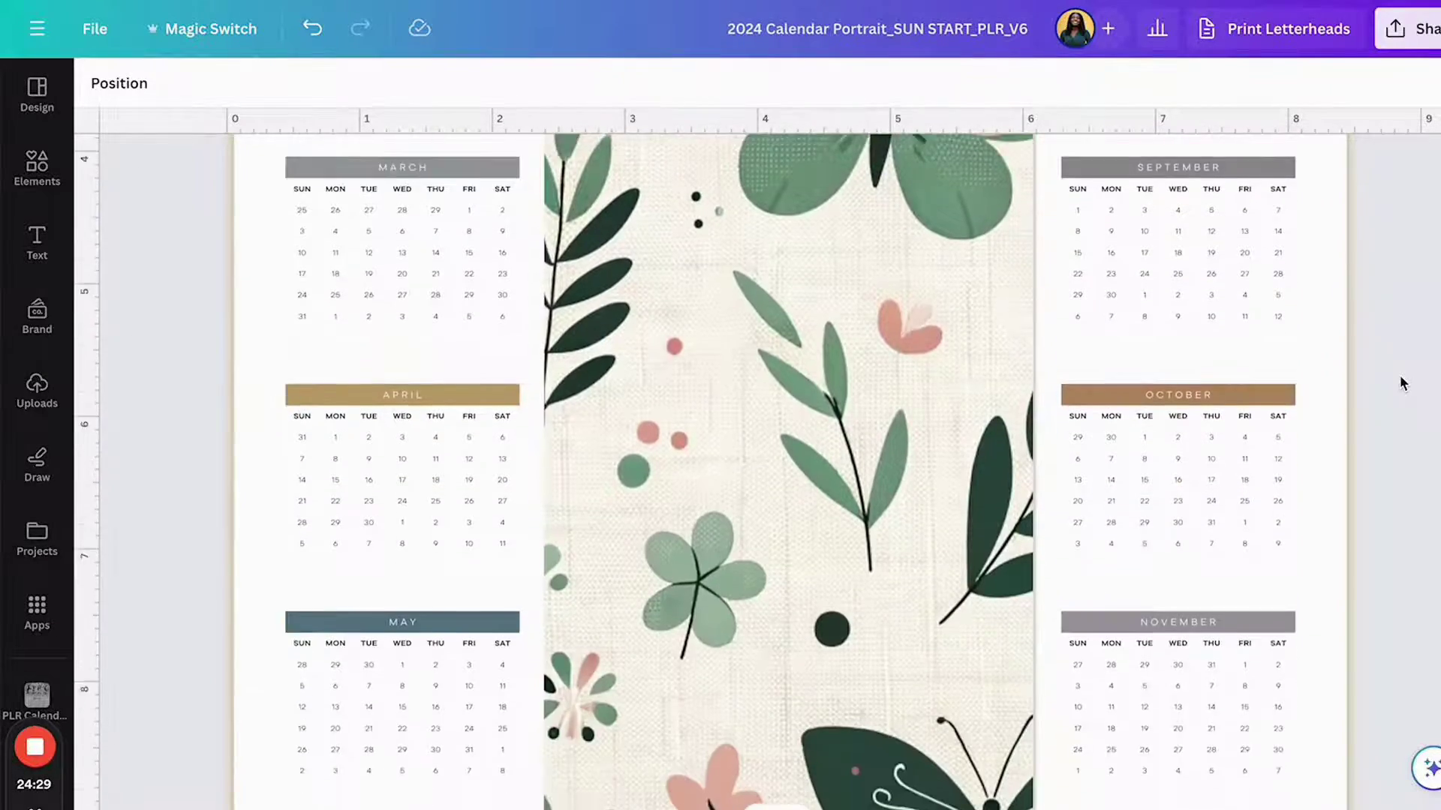
{"action": "scroll", "coordinate": [1400, 383], "scroll_direction": "down", "scroll_amount": 12}
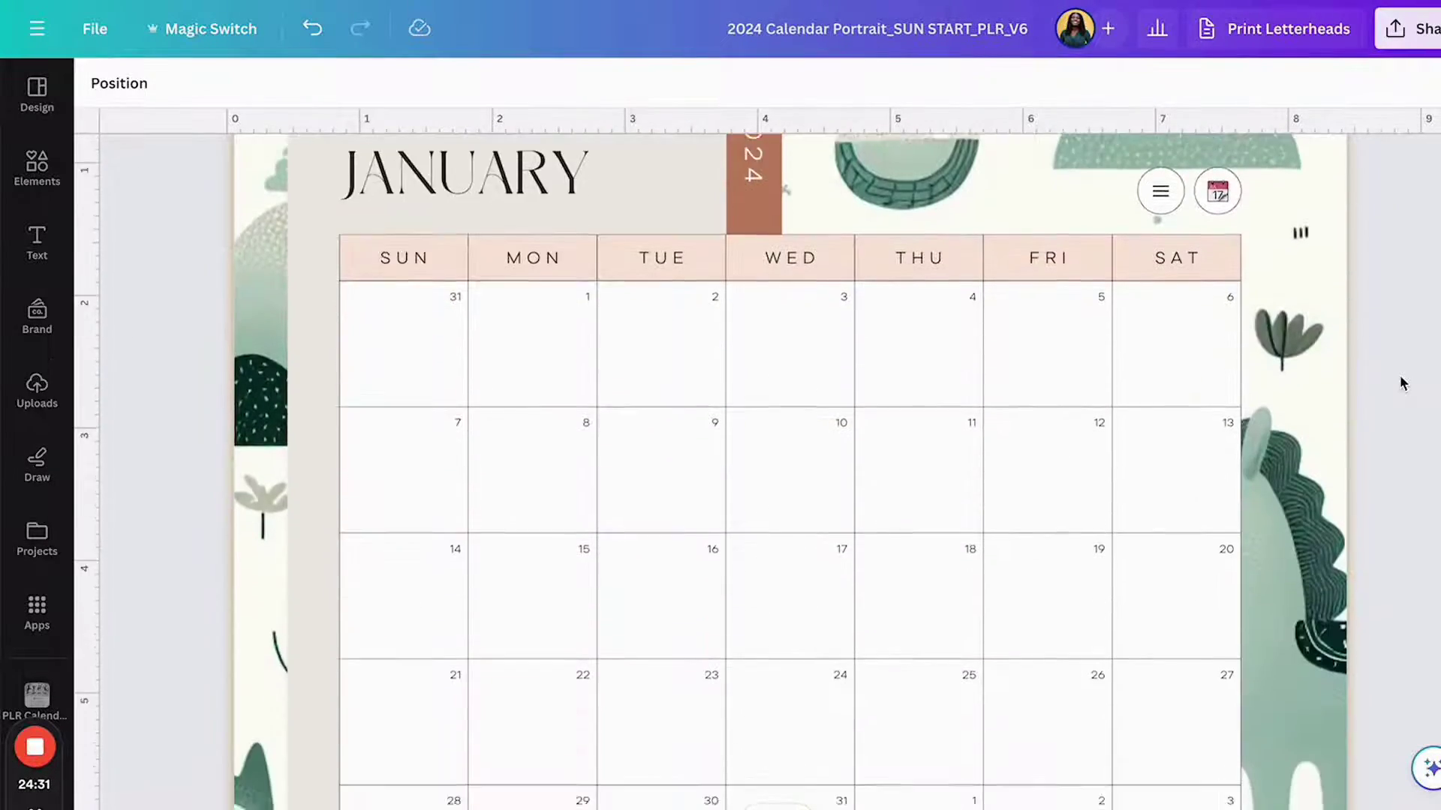
{"action": "scroll", "coordinate": [1400, 383], "scroll_direction": "down", "scroll_amount": 12}
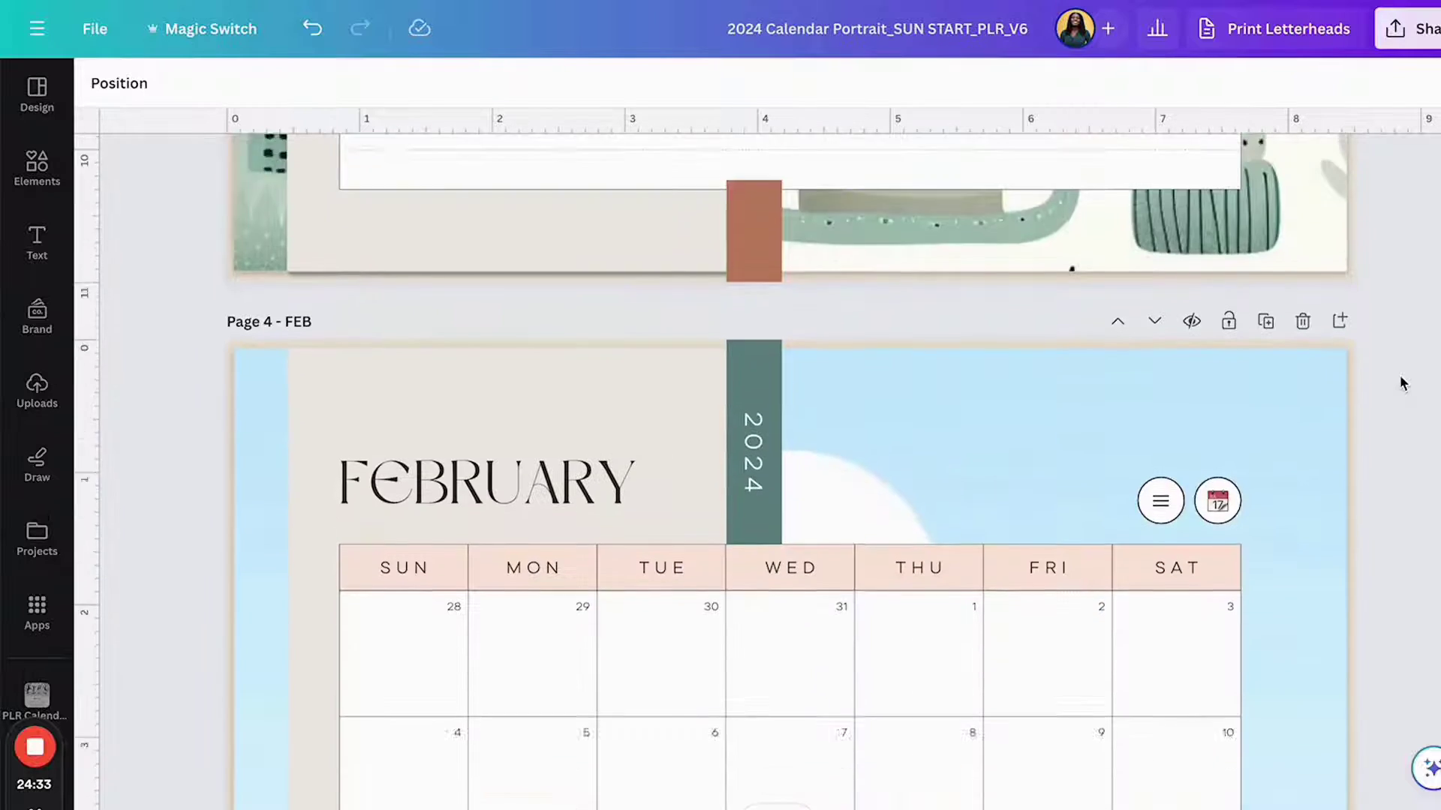
{"action": "scroll", "coordinate": [1400, 384], "scroll_direction": "down", "scroll_amount": 2}
{"action": "scroll", "coordinate": [1401, 383], "scroll_direction": "down", "scroll_amount": 2}
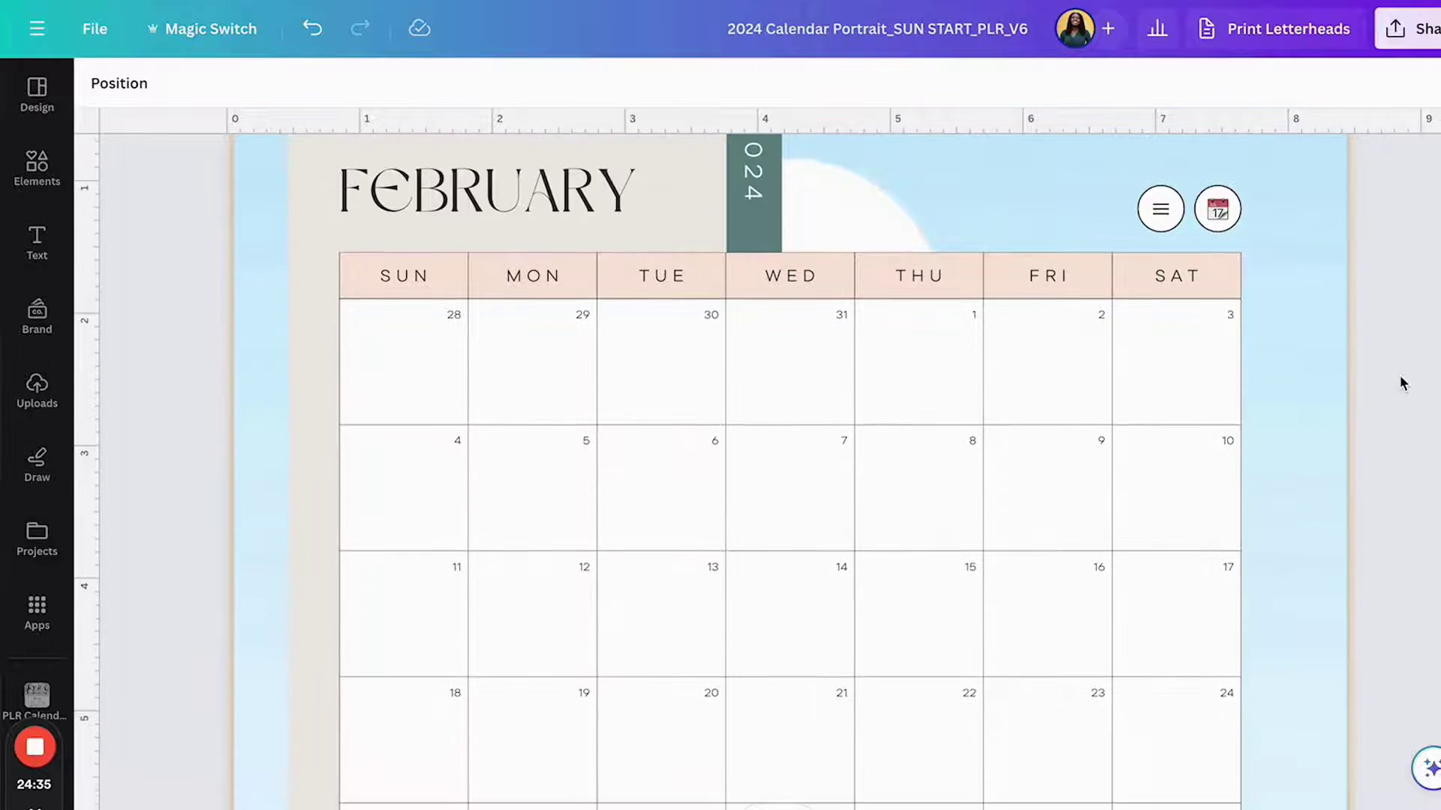
{"action": "scroll", "coordinate": [1400, 384], "scroll_direction": "down", "scroll_amount": 1}
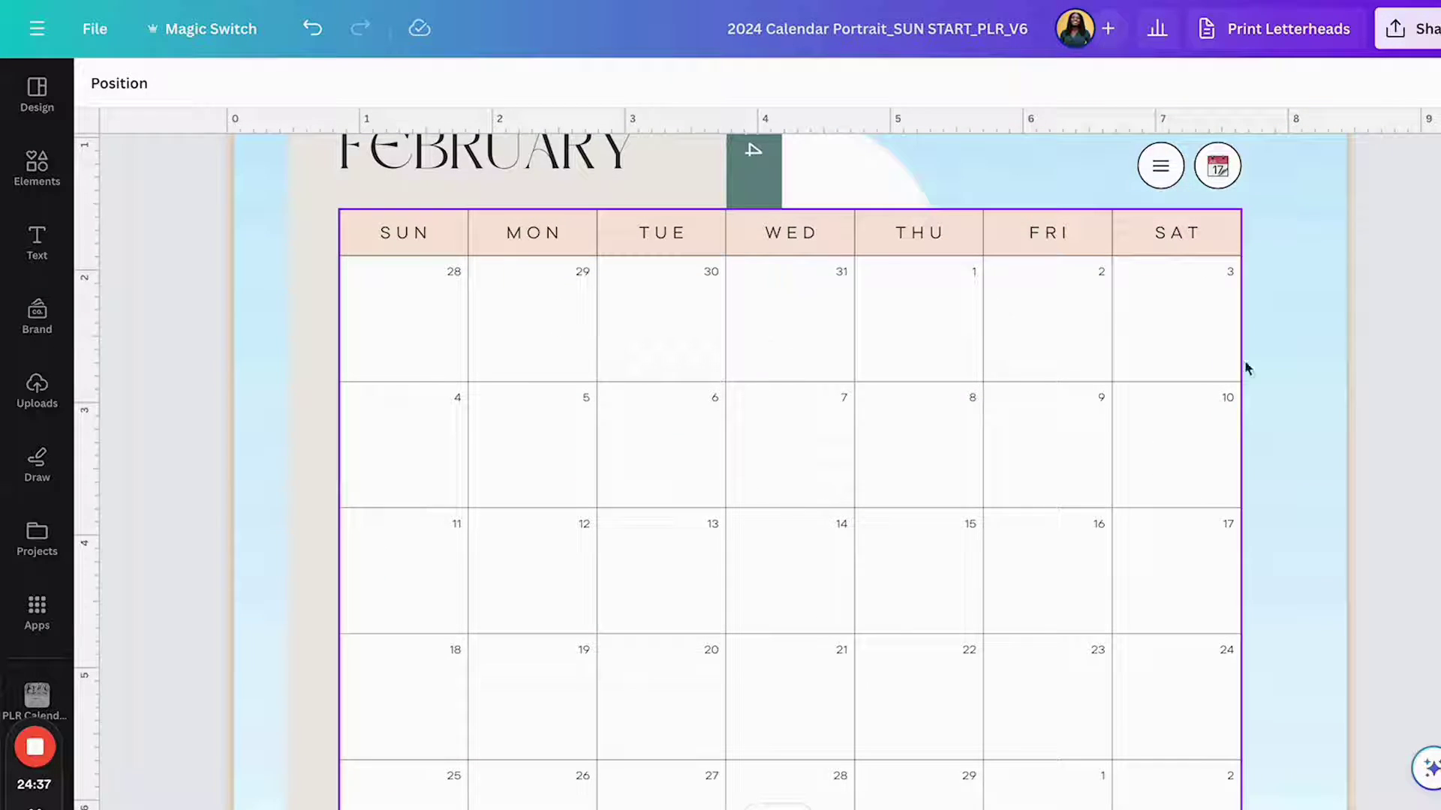
{"action": "scroll", "coordinate": [1380, 439], "scroll_direction": "down", "scroll_amount": 3}
{"action": "scroll", "coordinate": [1381, 435], "scroll_direction": "down", "scroll_amount": 8}
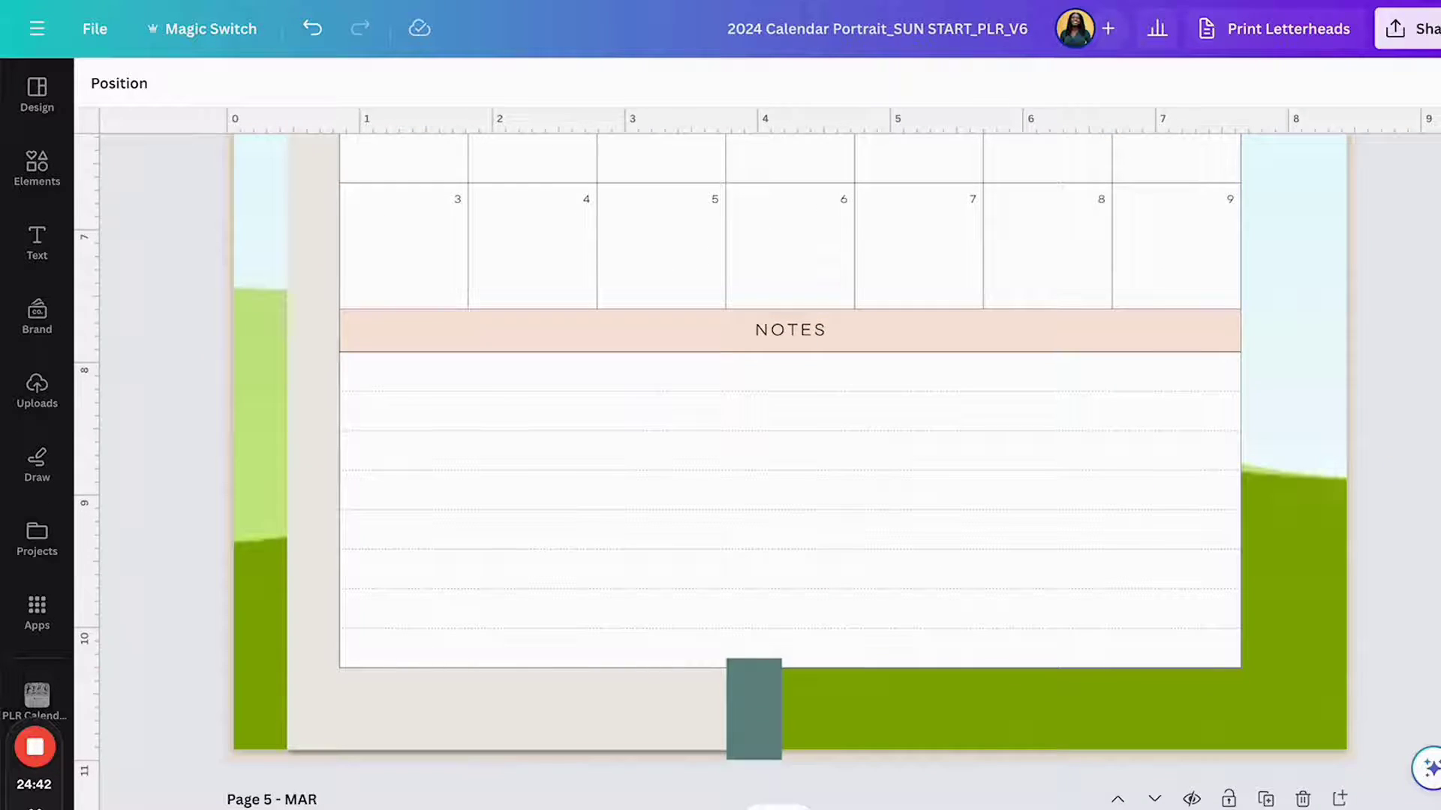
{"action": "key", "text": "ctrl+Tab"}
{"action": "key", "text": "ctrl+Tab"}
{"action": "key", "text": "ctrl+Tab"}
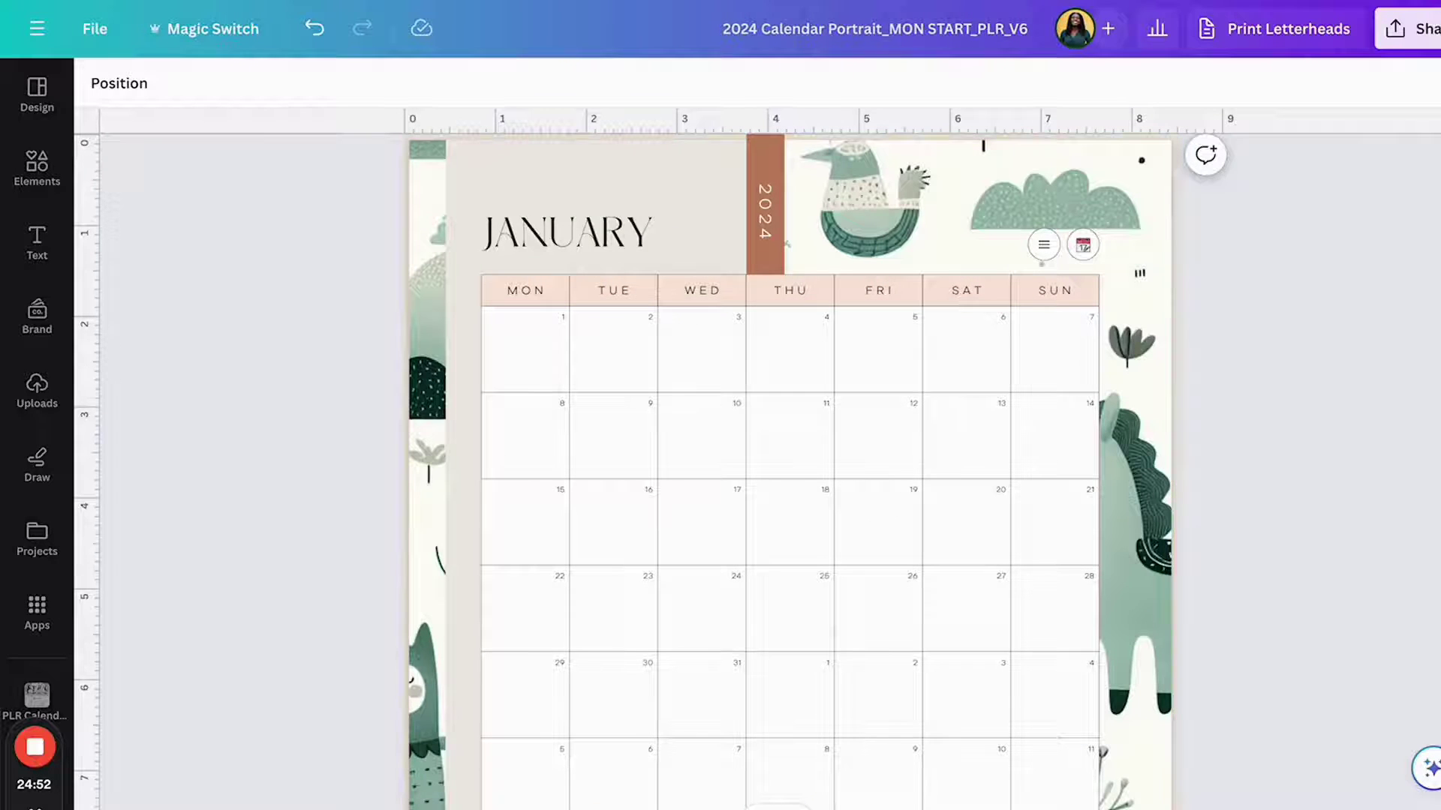
Cycle to the Sunday-start V2 design and back to Monday-start V3, reviewing its yearly page.
{"action": "key", "text": "ctrl+Tab"}
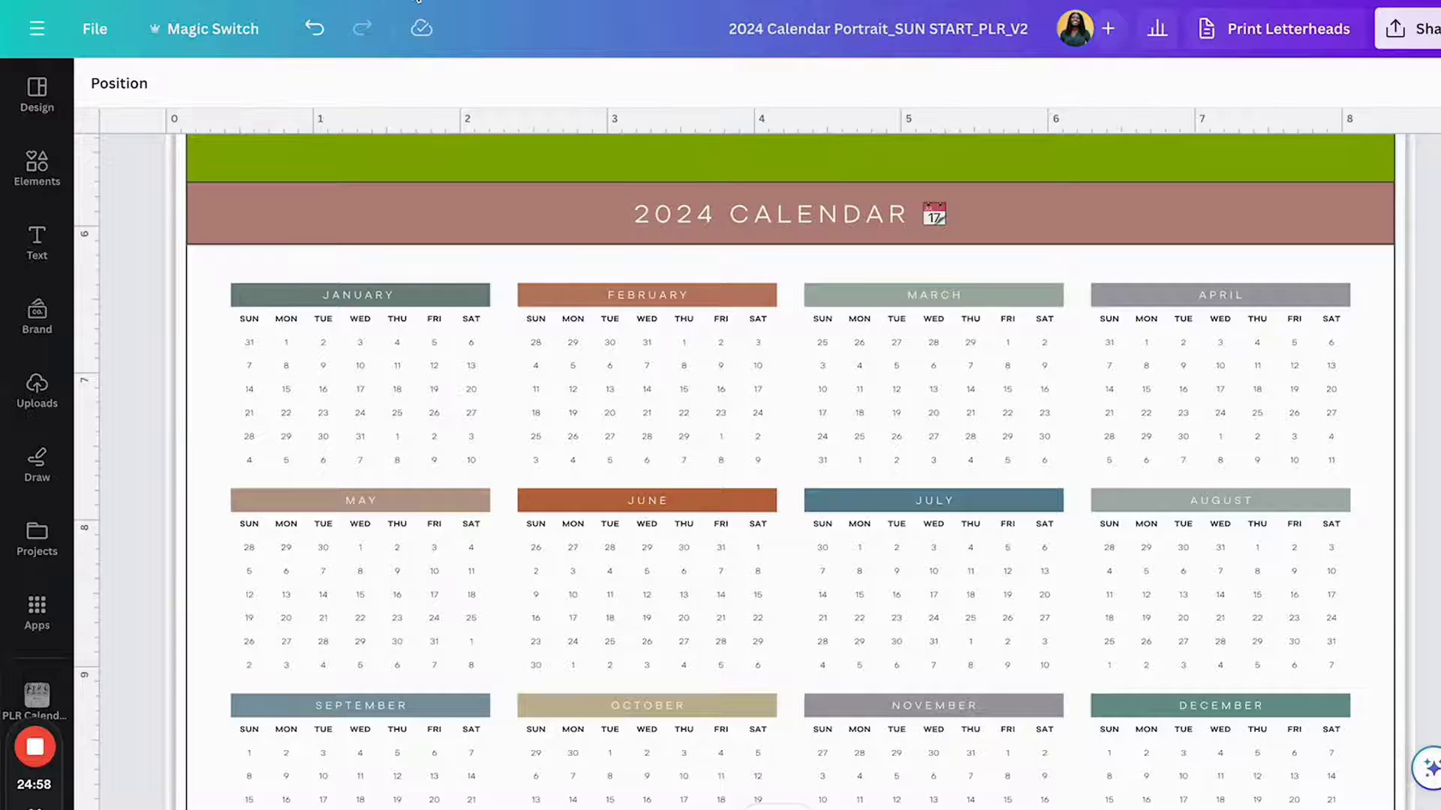
{"action": "key", "text": "ctrl+Tab"}
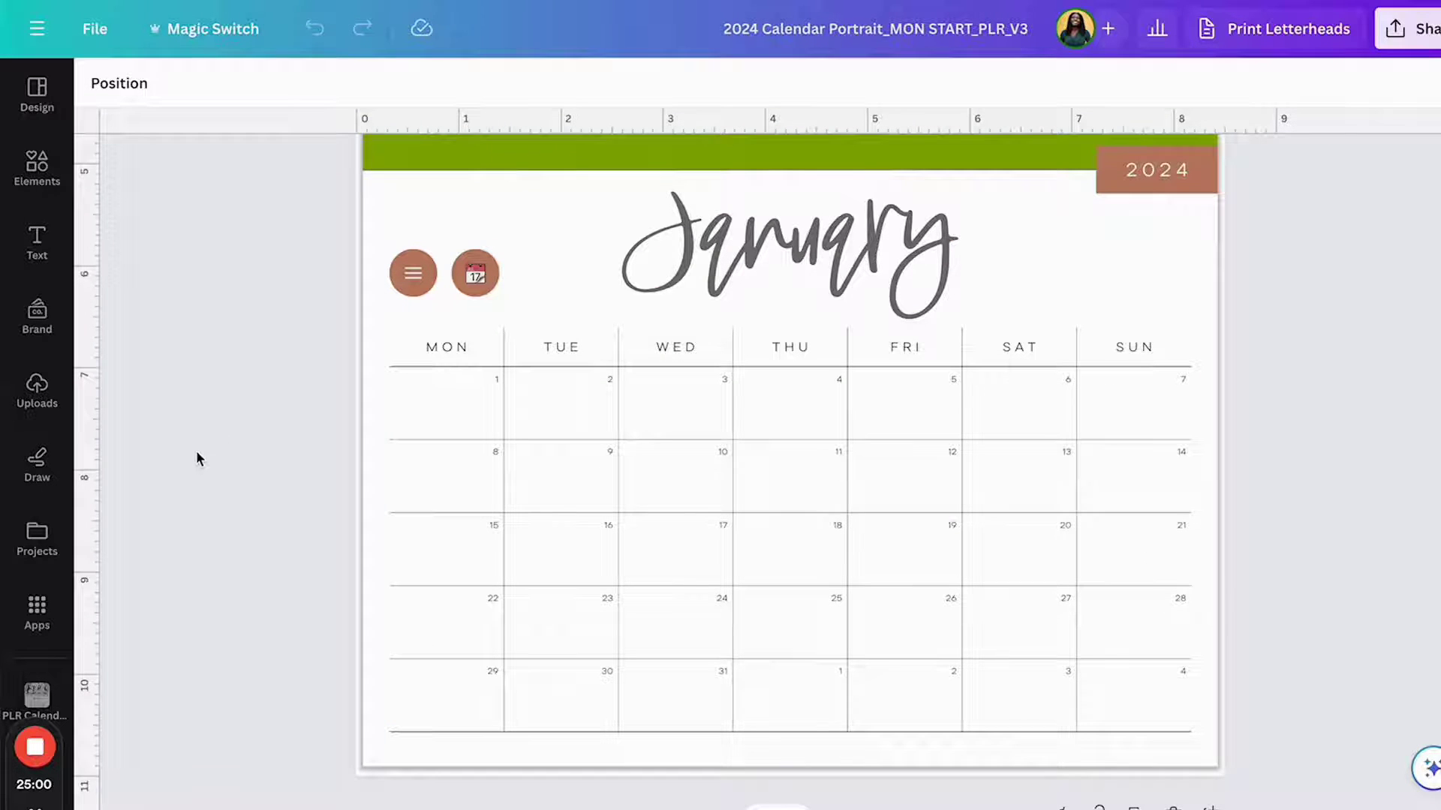
{"action": "scroll", "coordinate": [197, 454], "scroll_direction": "up", "scroll_amount": 10}
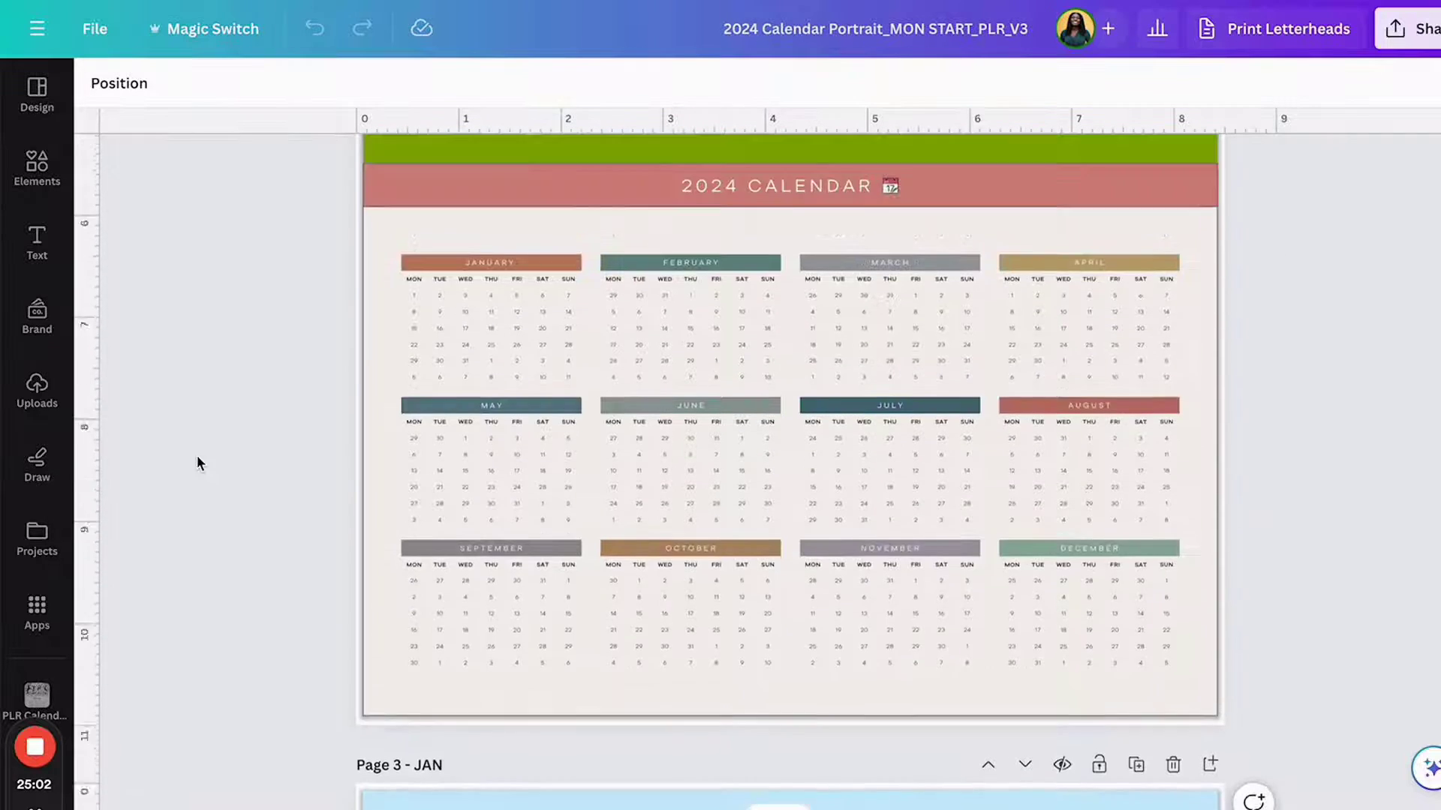
{"action": "scroll", "coordinate": [197, 454], "scroll_direction": "up", "scroll_amount": 3}
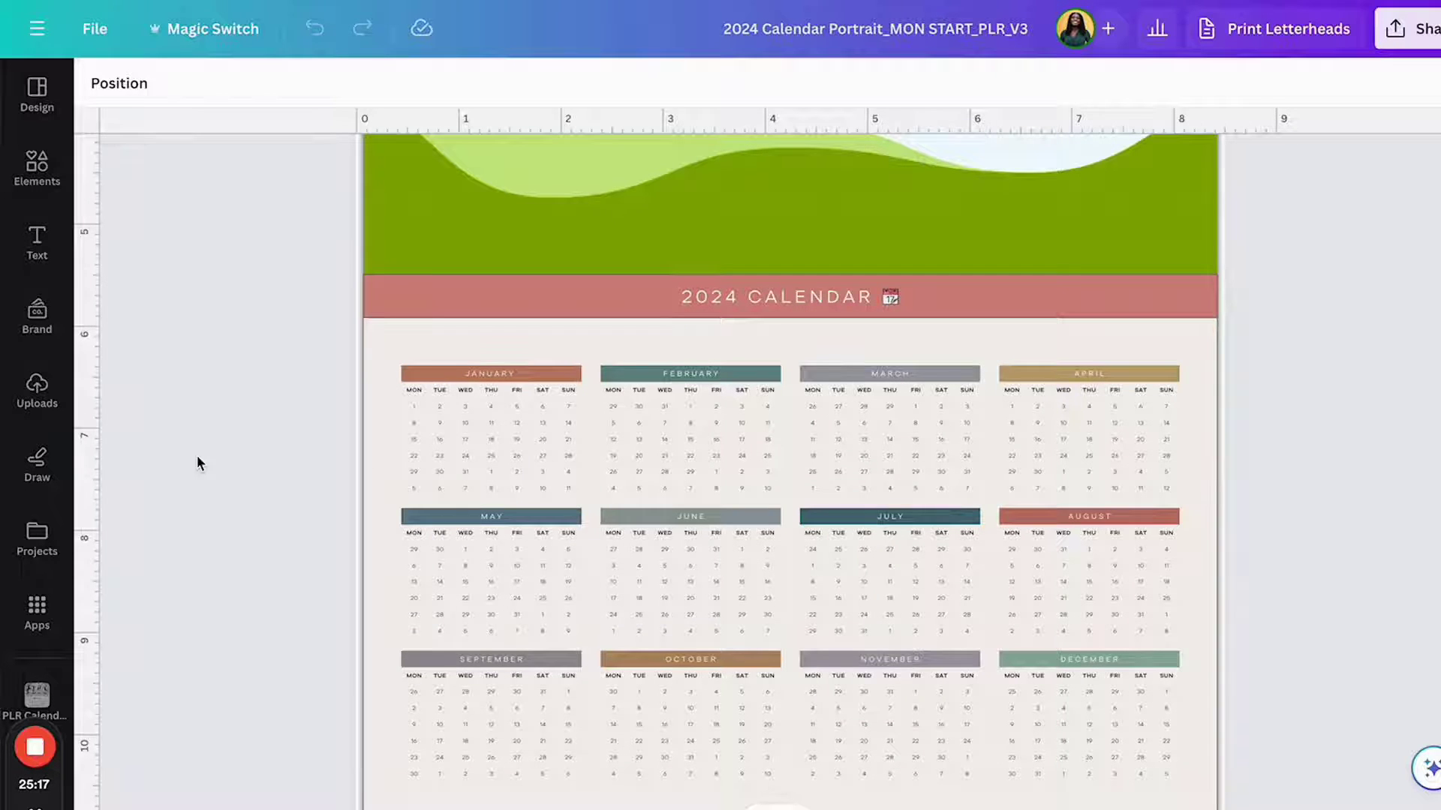
{"action": "scroll", "coordinate": [196, 454], "scroll_direction": "up", "scroll_amount": 5}
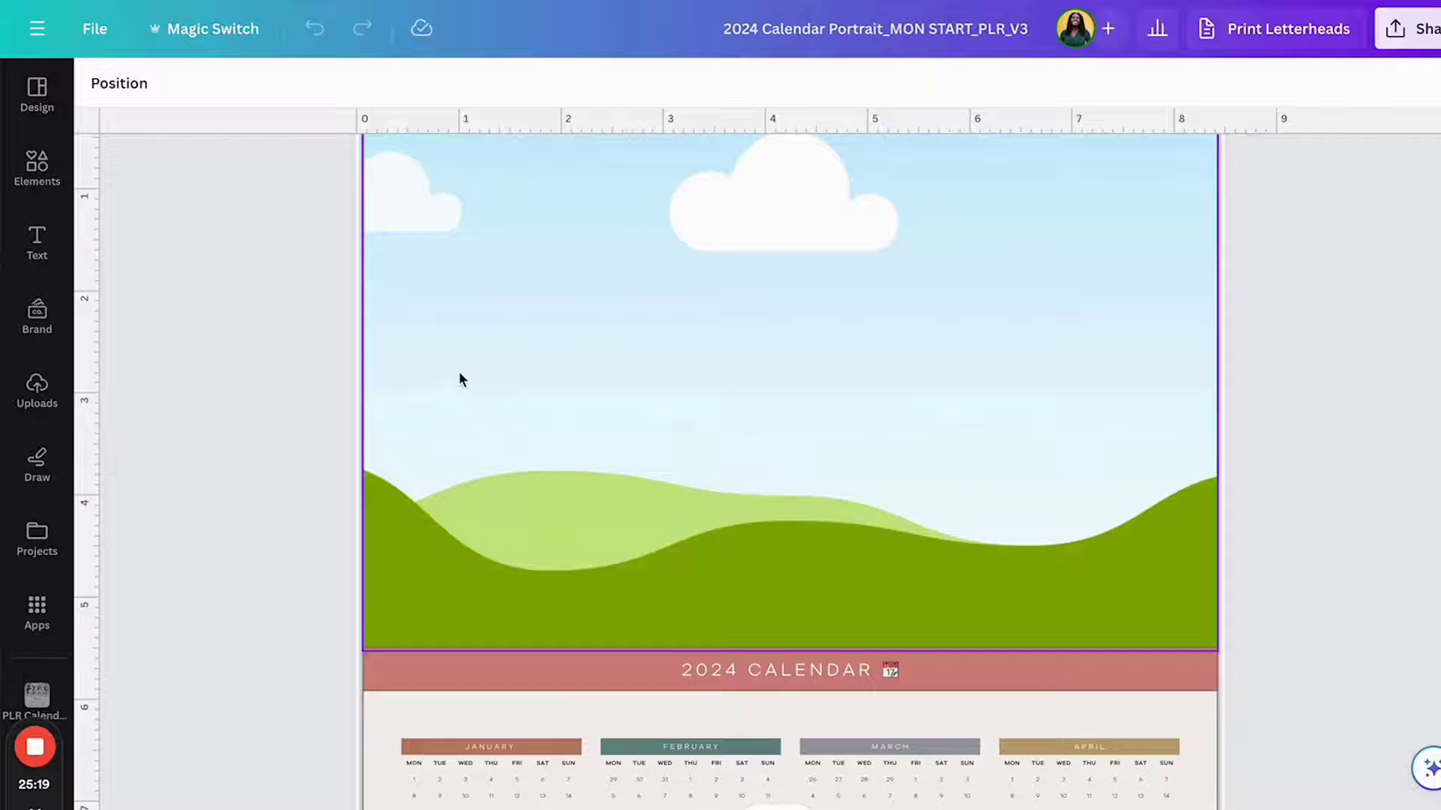
{"action": "scroll", "coordinate": [289, 382], "scroll_direction": "up", "scroll_amount": 2}
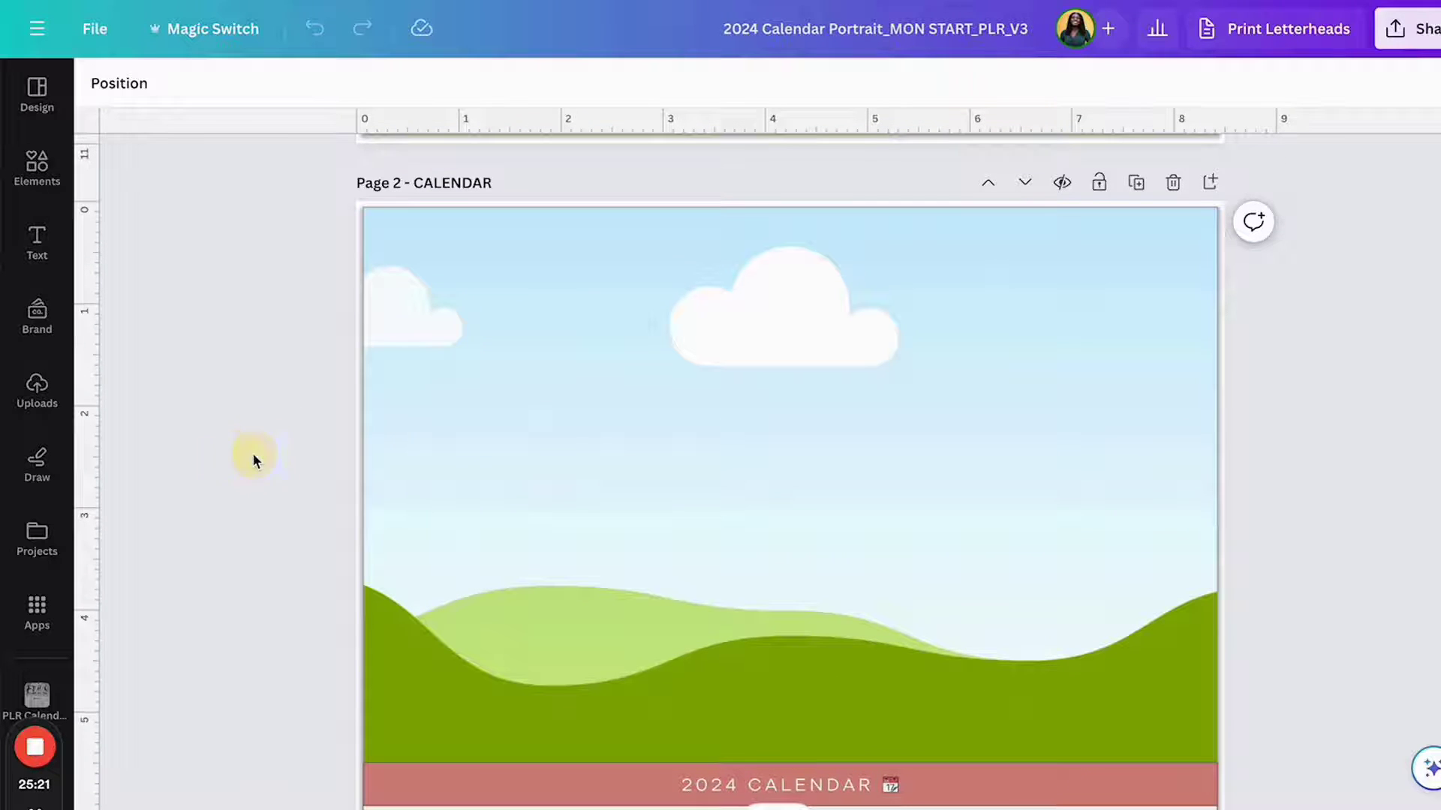
{"action": "scroll", "coordinate": [252, 452], "scroll_direction": "down", "scroll_amount": 1}
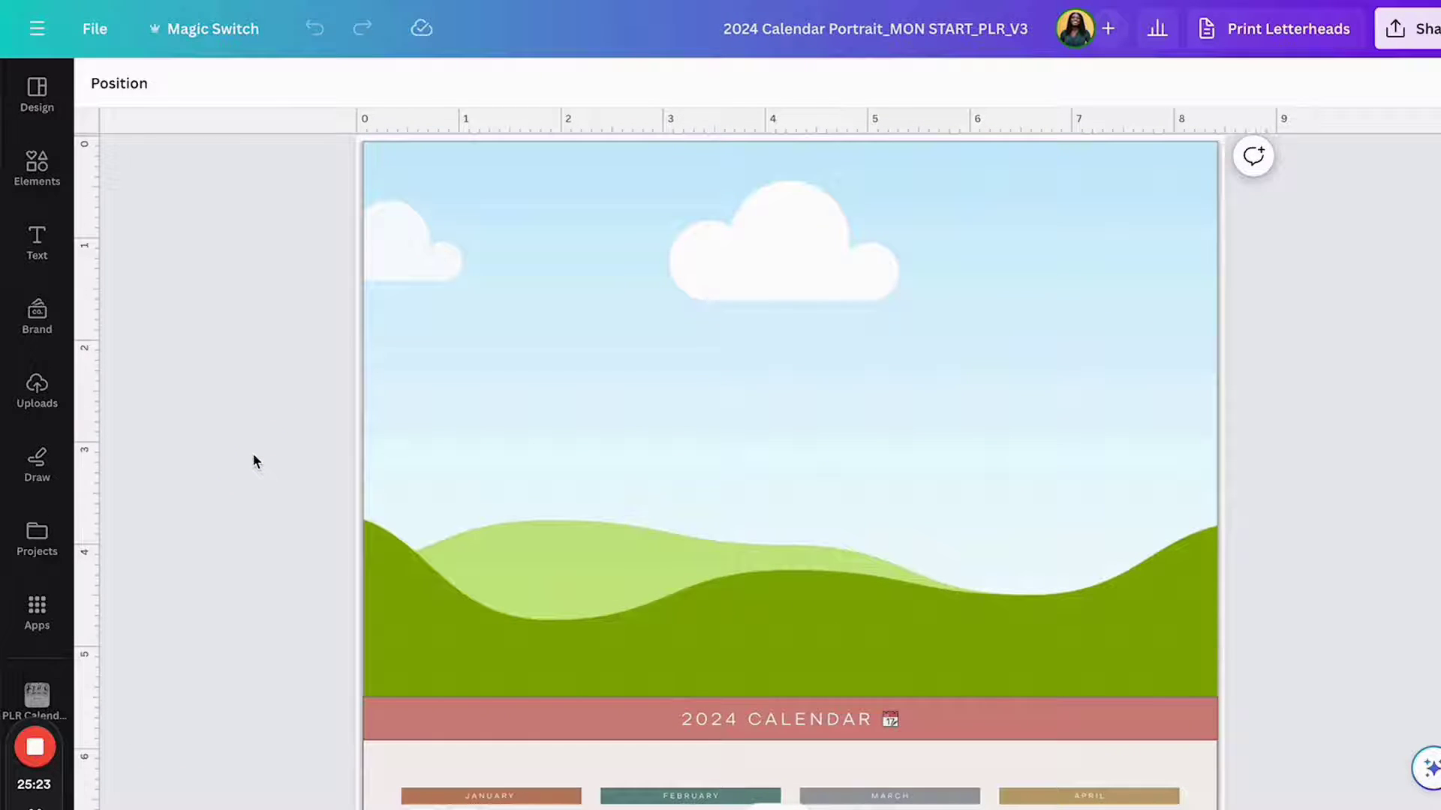
{"action": "scroll", "coordinate": [252, 453], "scroll_direction": "down", "scroll_amount": 7}
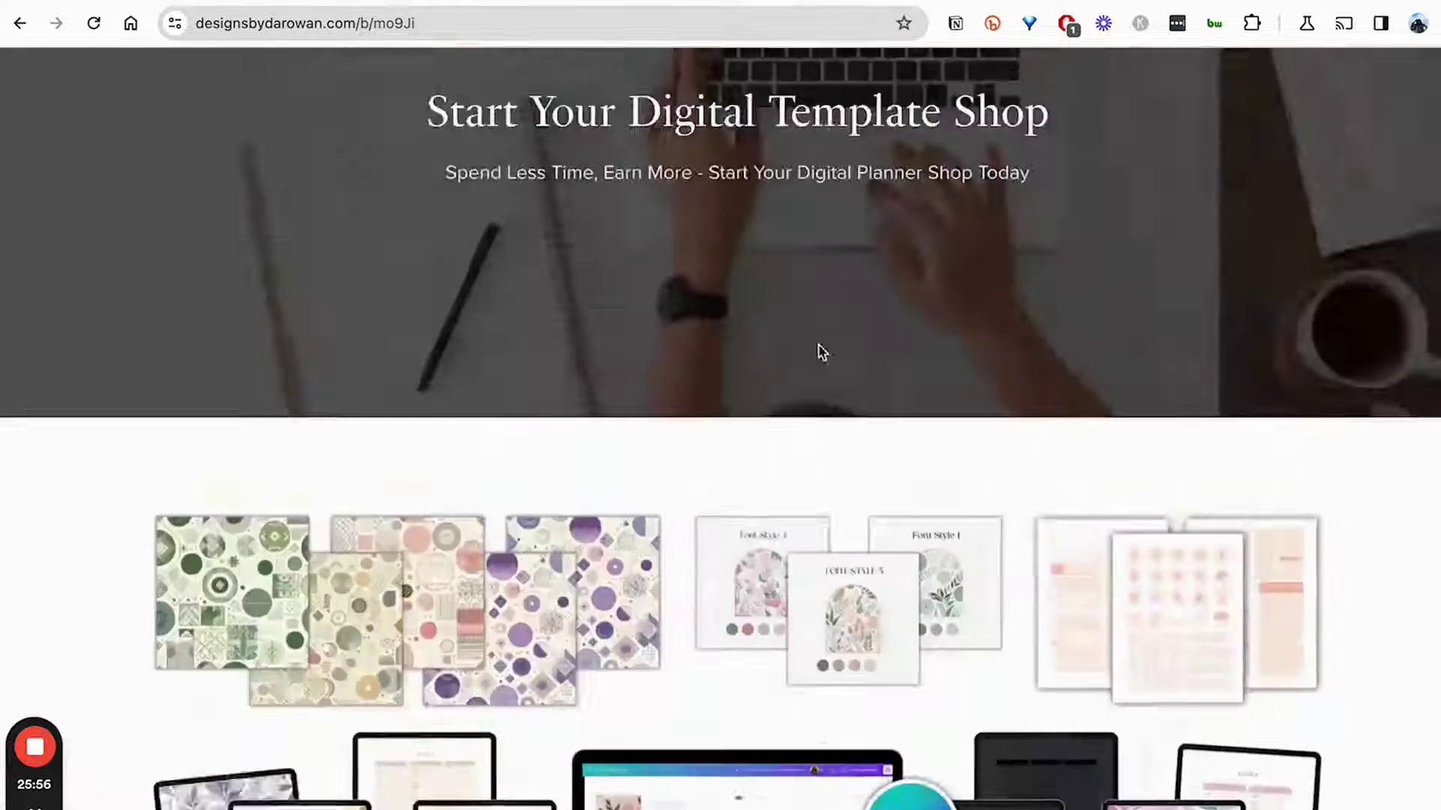
{"action": "scroll", "coordinate": [823, 353], "scroll_direction": "up", "scroll_amount": 5}
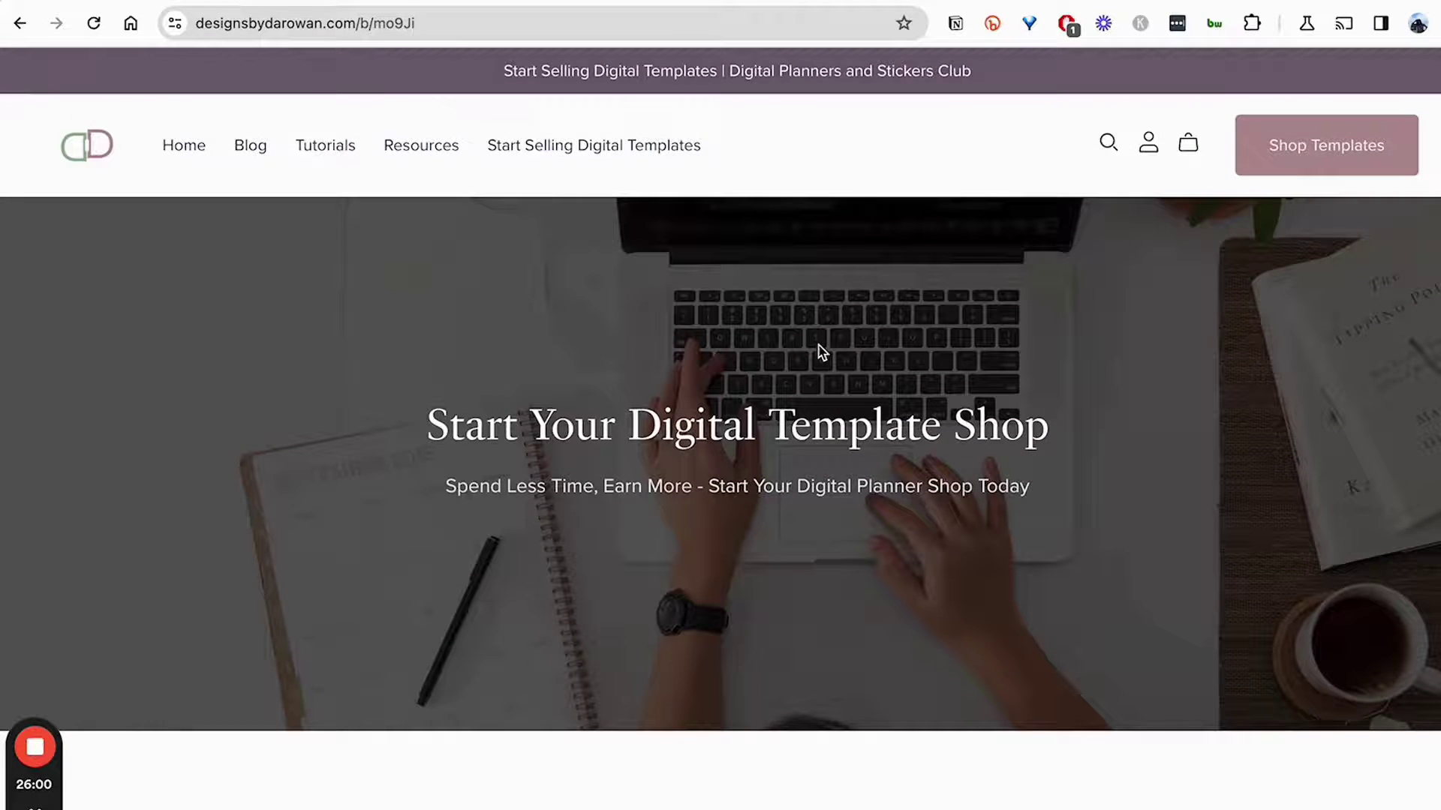
Scroll down to the Quarter 1, 2024 Templates list and expand the Free Sticker Book Template module.
{"action": "scroll", "coordinate": [823, 353], "scroll_direction": "down", "scroll_amount": 5}
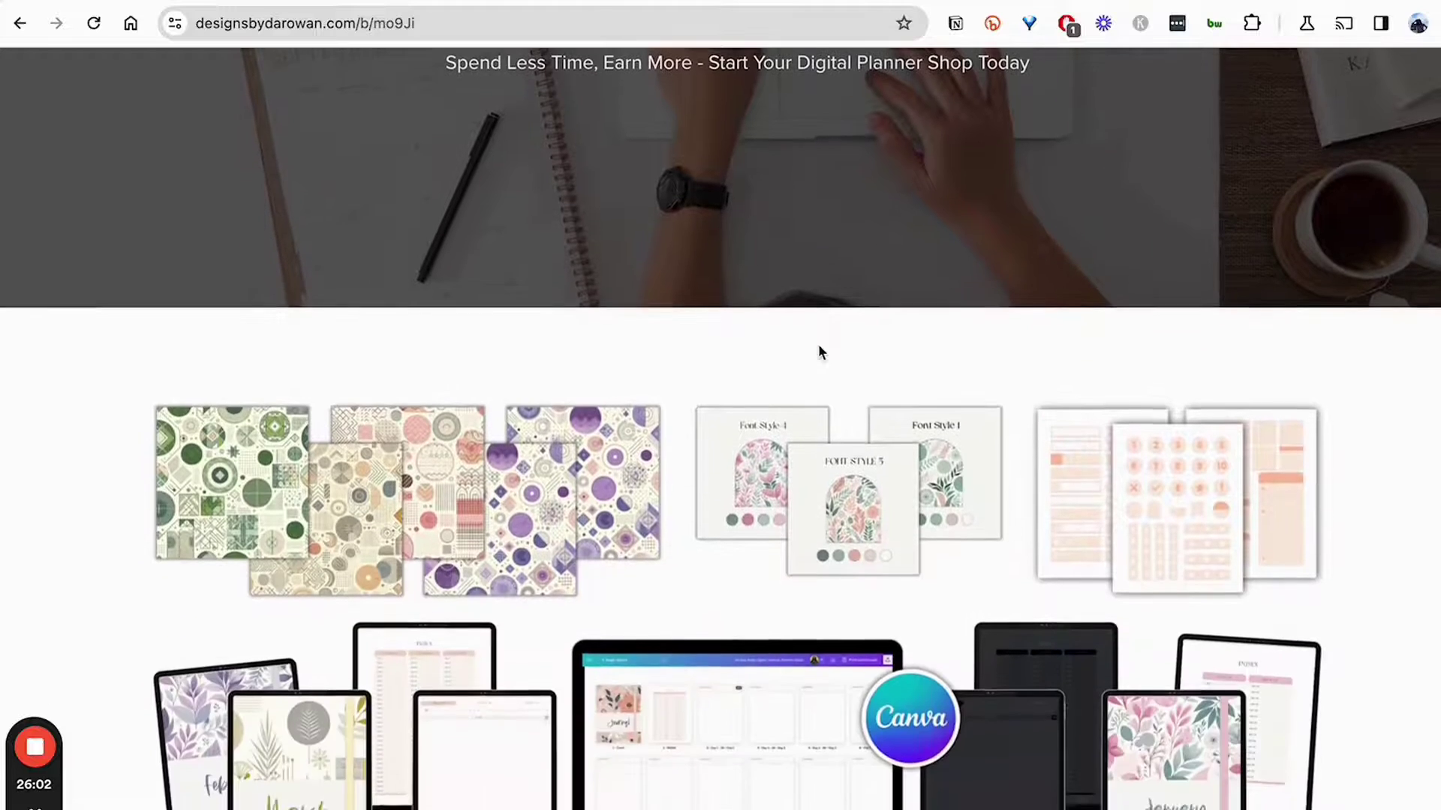
{"action": "scroll", "coordinate": [822, 353], "scroll_direction": "up", "scroll_amount": 3}
{"action": "scroll", "coordinate": [822, 352], "scroll_direction": "up", "scroll_amount": 1}
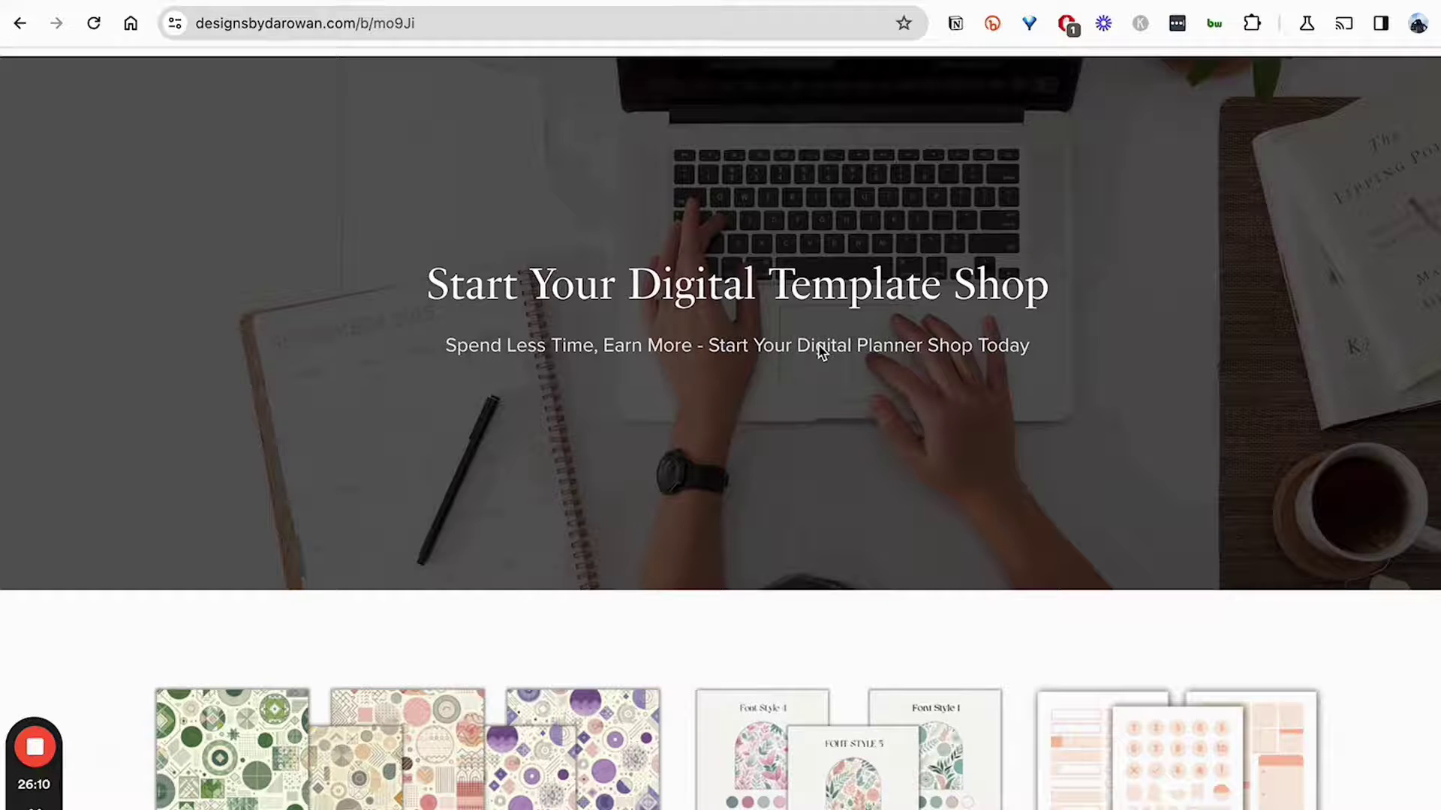
{"action": "scroll", "coordinate": [808, 349], "scroll_direction": "down", "scroll_amount": 8}
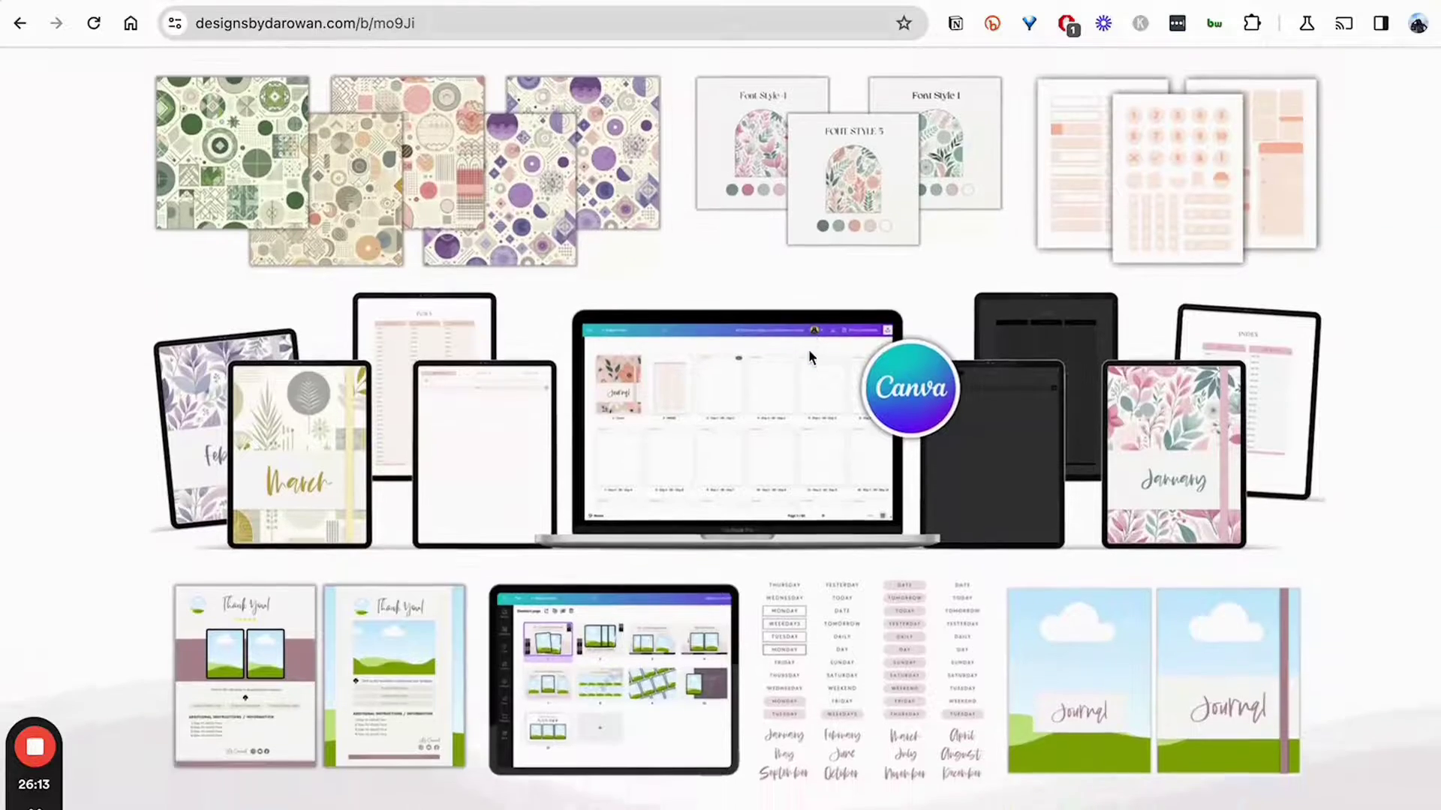
{"action": "scroll", "coordinate": [808, 349], "scroll_direction": "down", "scroll_amount": 5}
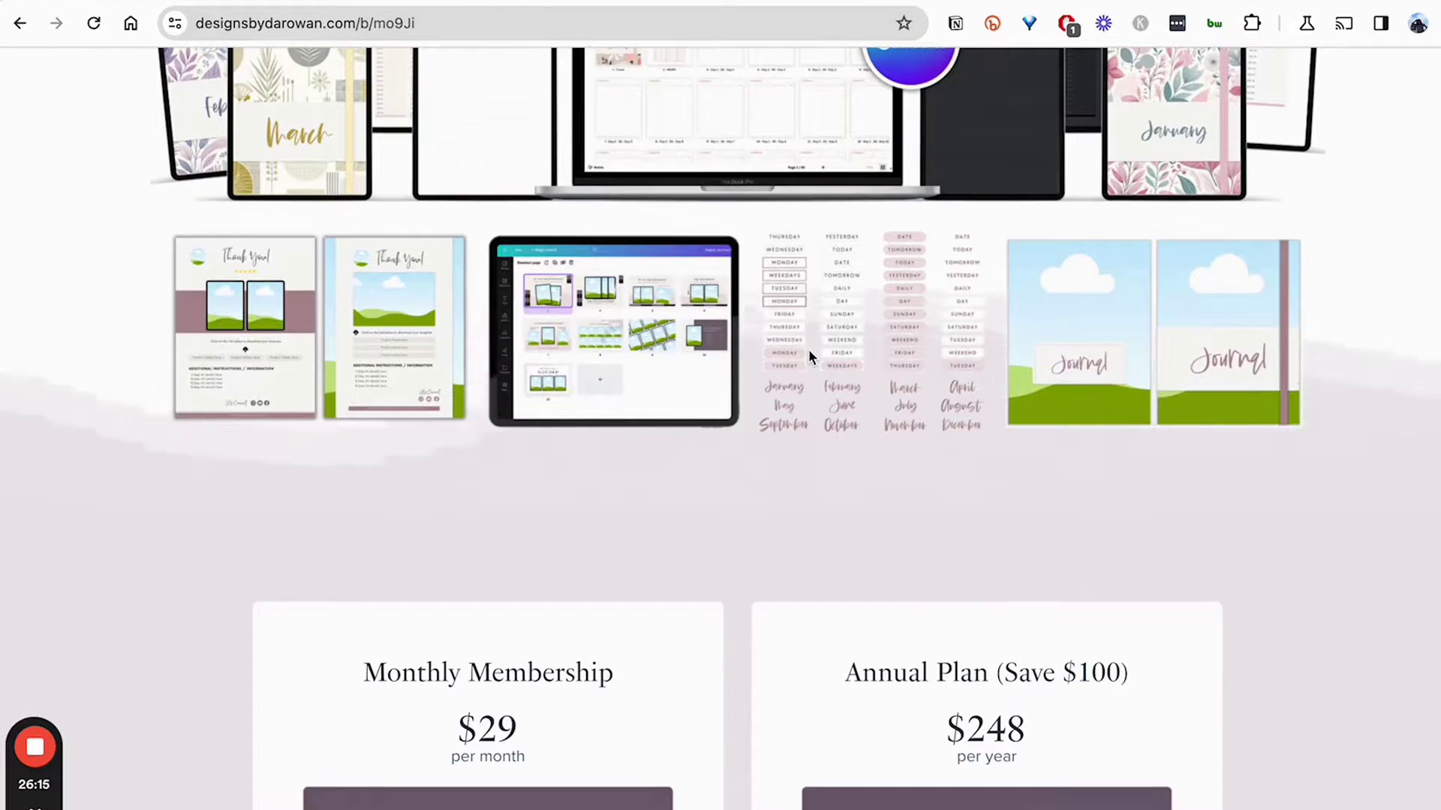
{"action": "scroll", "coordinate": [808, 349], "scroll_direction": "down", "scroll_amount": 3}
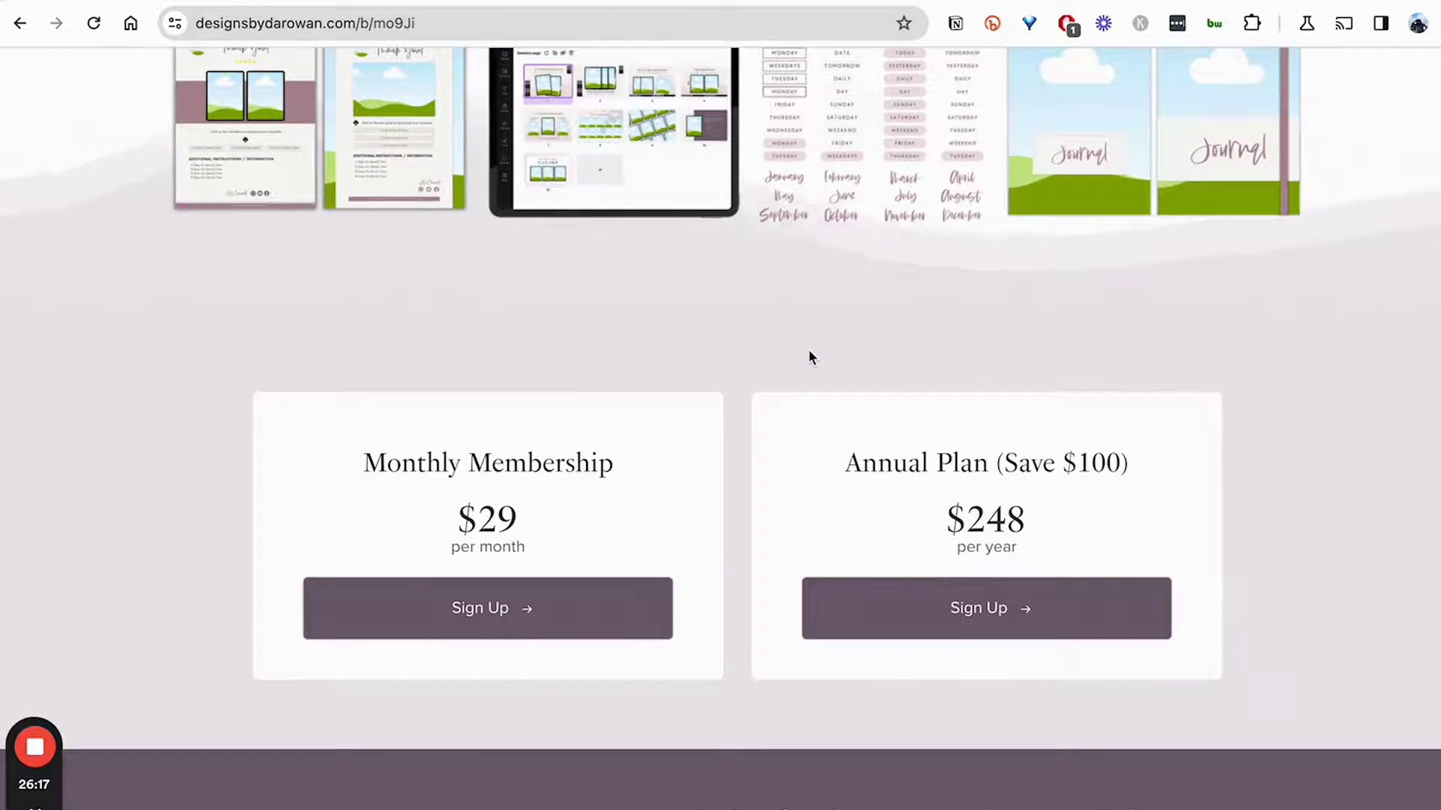
{"action": "scroll", "coordinate": [809, 353], "scroll_direction": "down", "scroll_amount": 12}
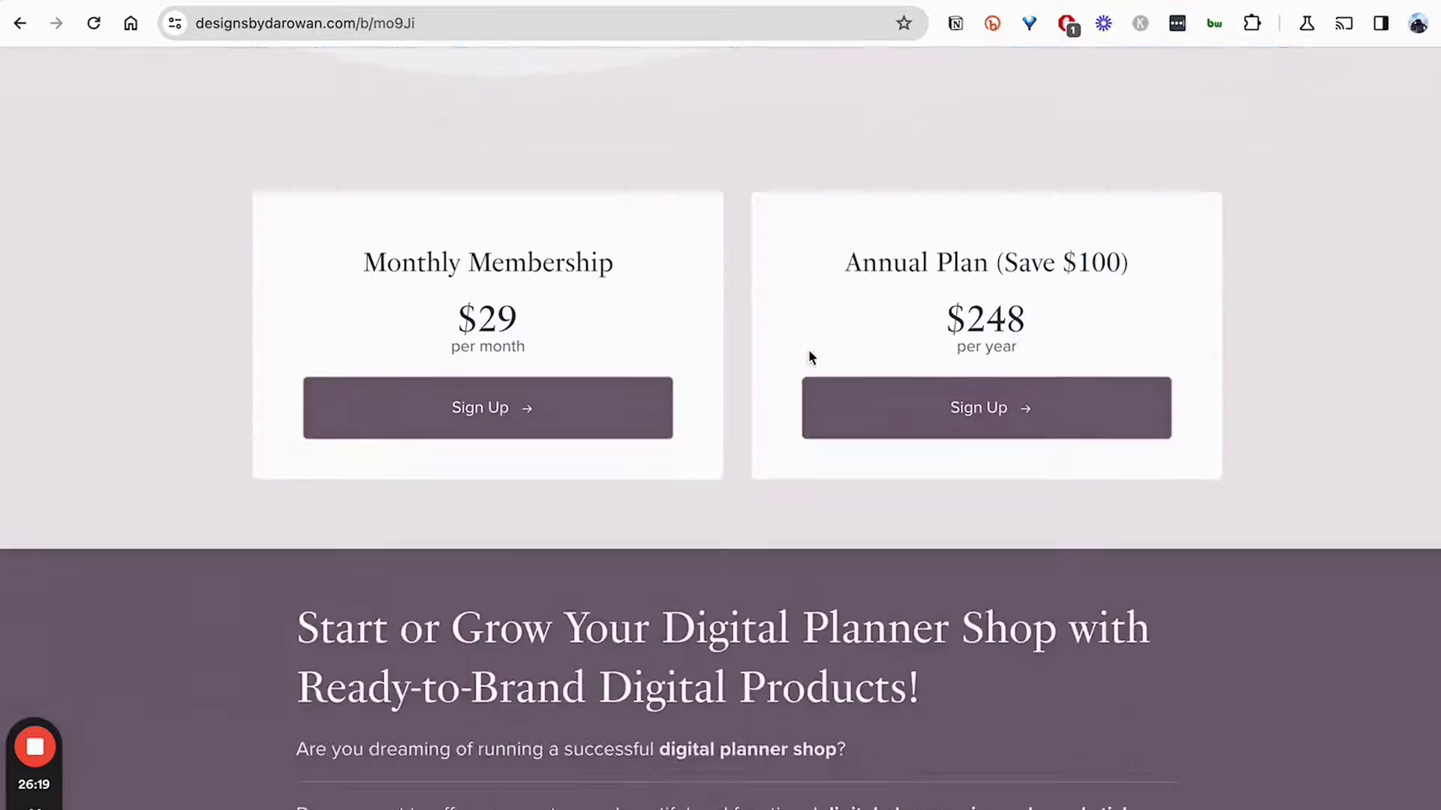
{"action": "scroll", "coordinate": [808, 349], "scroll_direction": "down", "scroll_amount": 6}
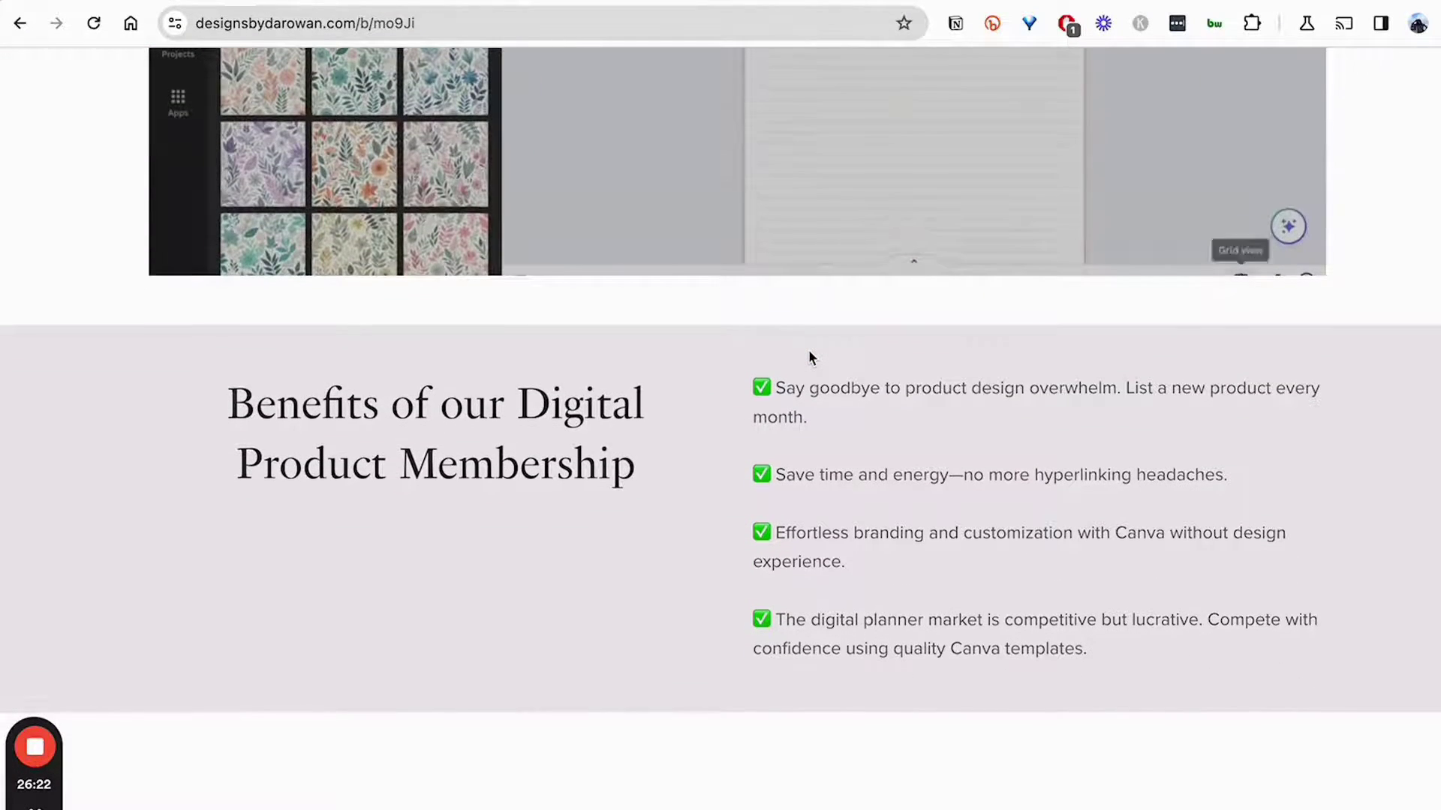
{"action": "scroll", "coordinate": [808, 350], "scroll_direction": "down", "scroll_amount": 5}
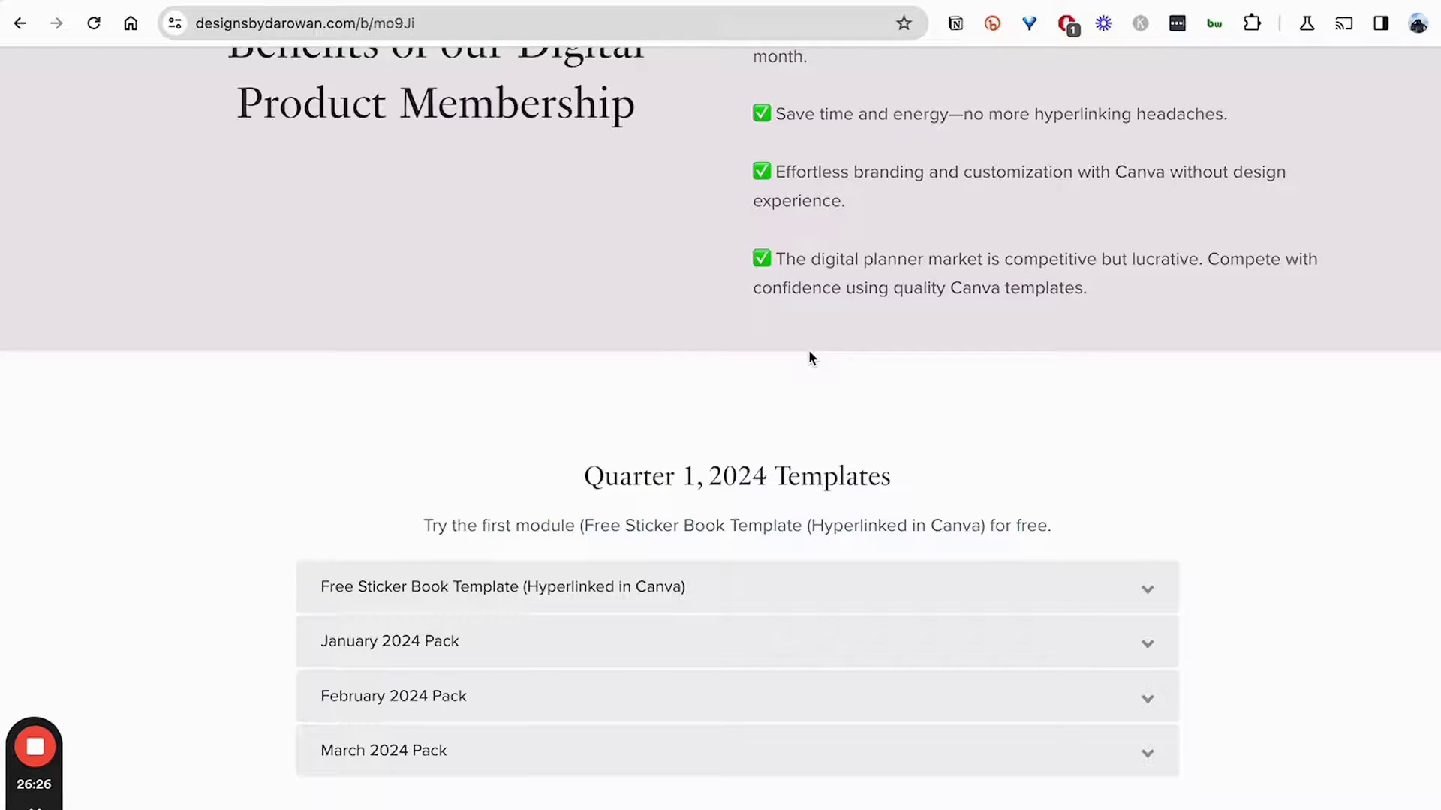
{"action": "scroll", "coordinate": [808, 350], "scroll_direction": "down", "scroll_amount": 9}
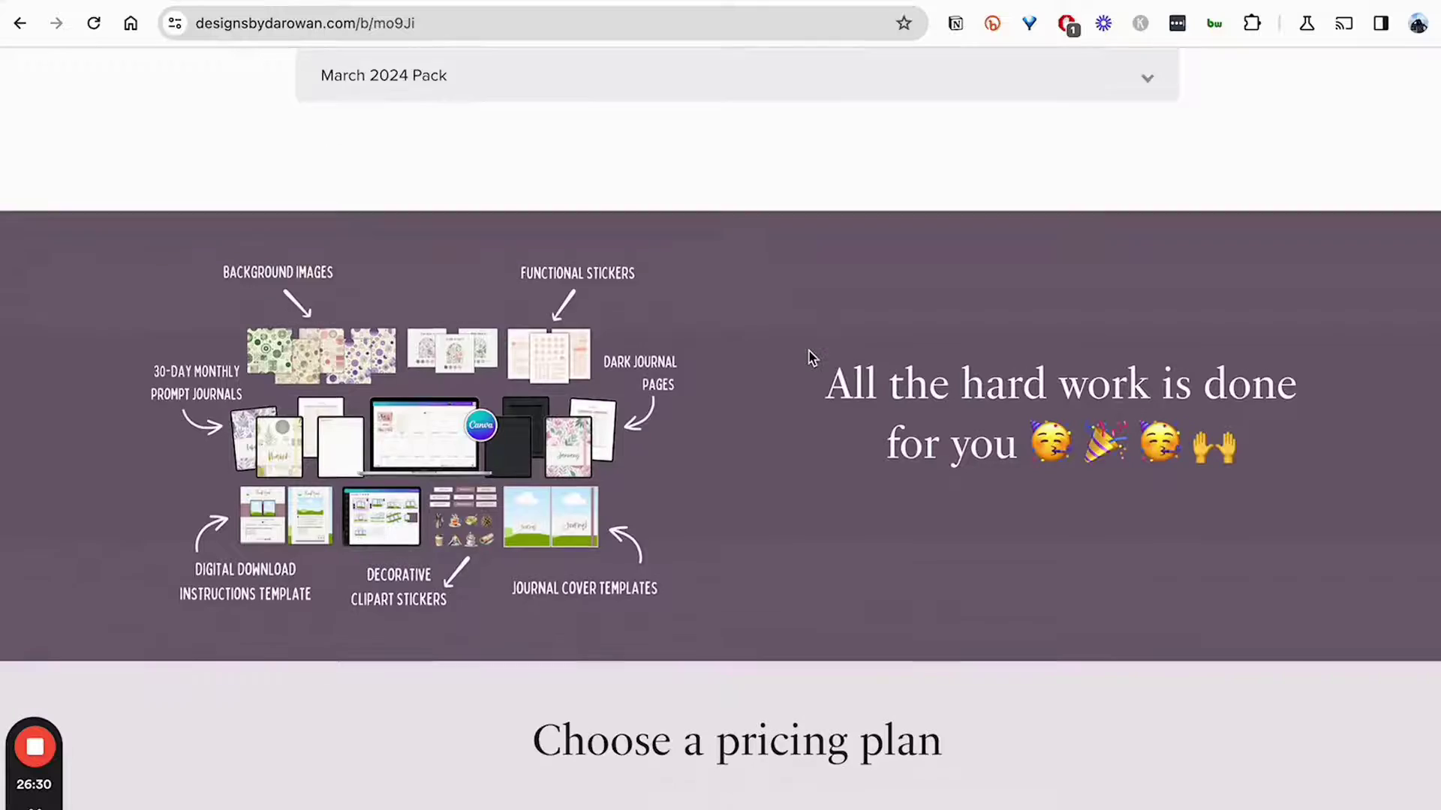
{"action": "scroll", "coordinate": [809, 353], "scroll_direction": "down", "scroll_amount": 10}
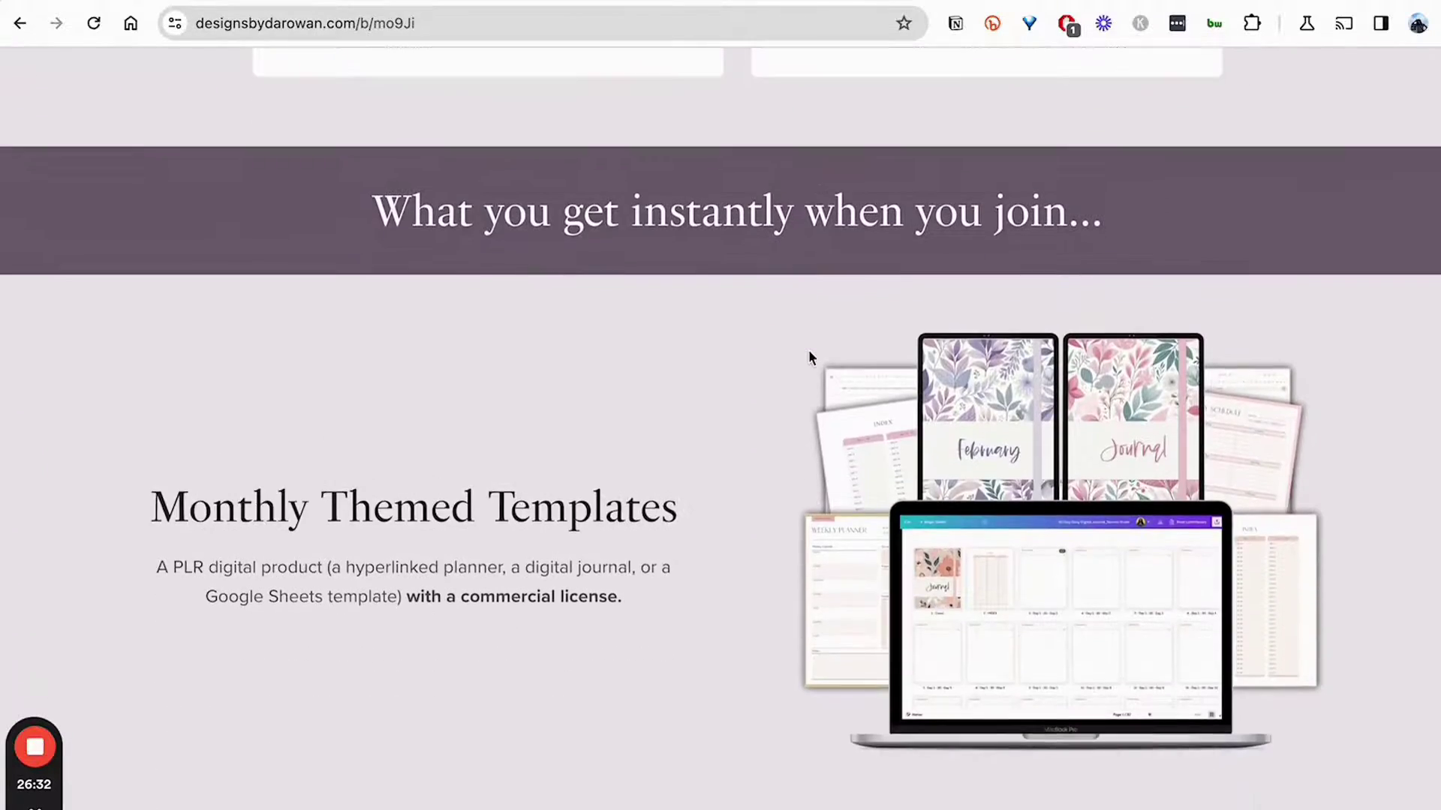
{"action": "scroll", "coordinate": [808, 349], "scroll_direction": "down", "scroll_amount": 10}
{"action": "scroll", "coordinate": [808, 349], "scroll_direction": "up", "scroll_amount": 15}
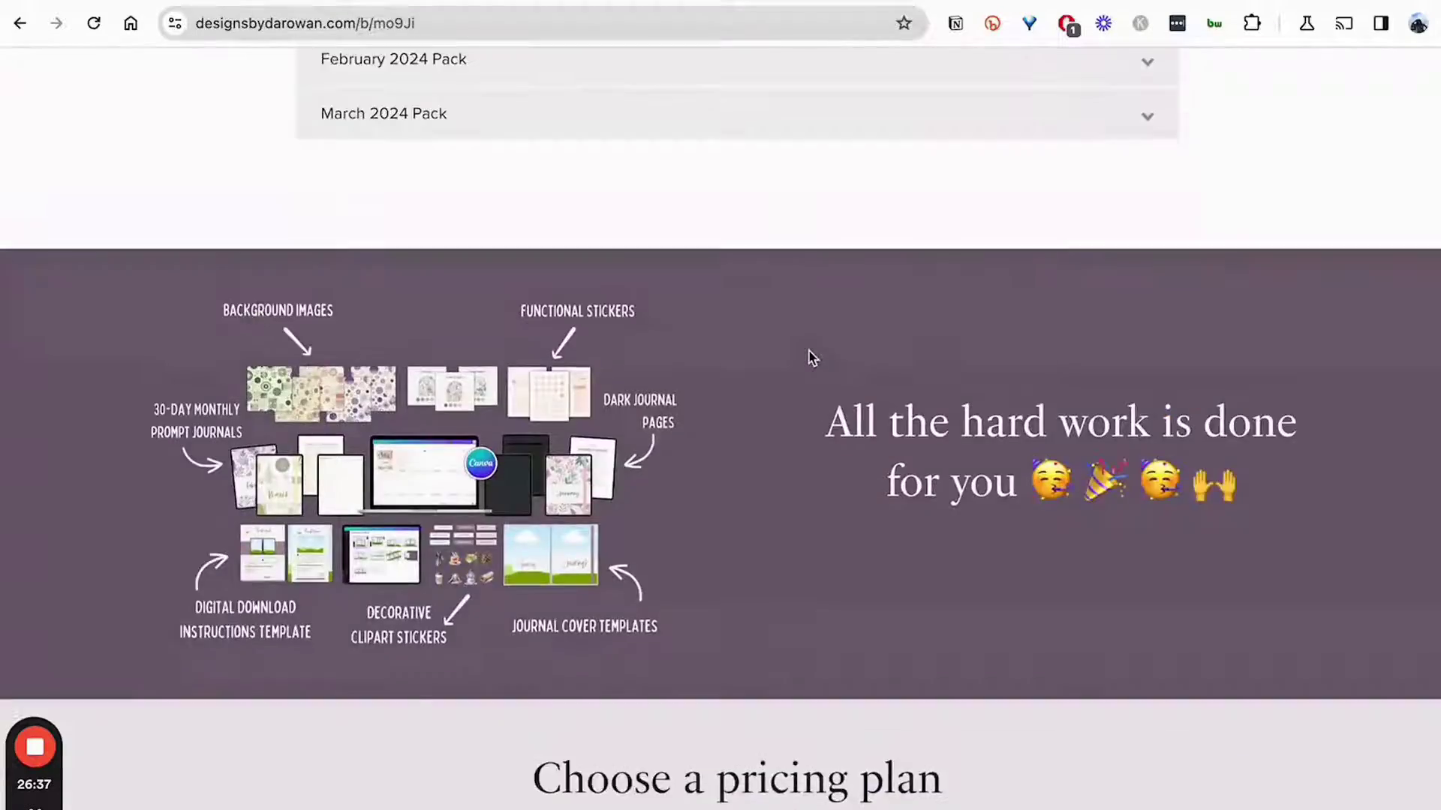
{"action": "scroll", "coordinate": [808, 349], "scroll_direction": "up", "scroll_amount": 10}
{"action": "scroll", "coordinate": [809, 350], "scroll_direction": "down", "scroll_amount": 6}
{"action": "left_click", "coordinate": [1141, 187]}
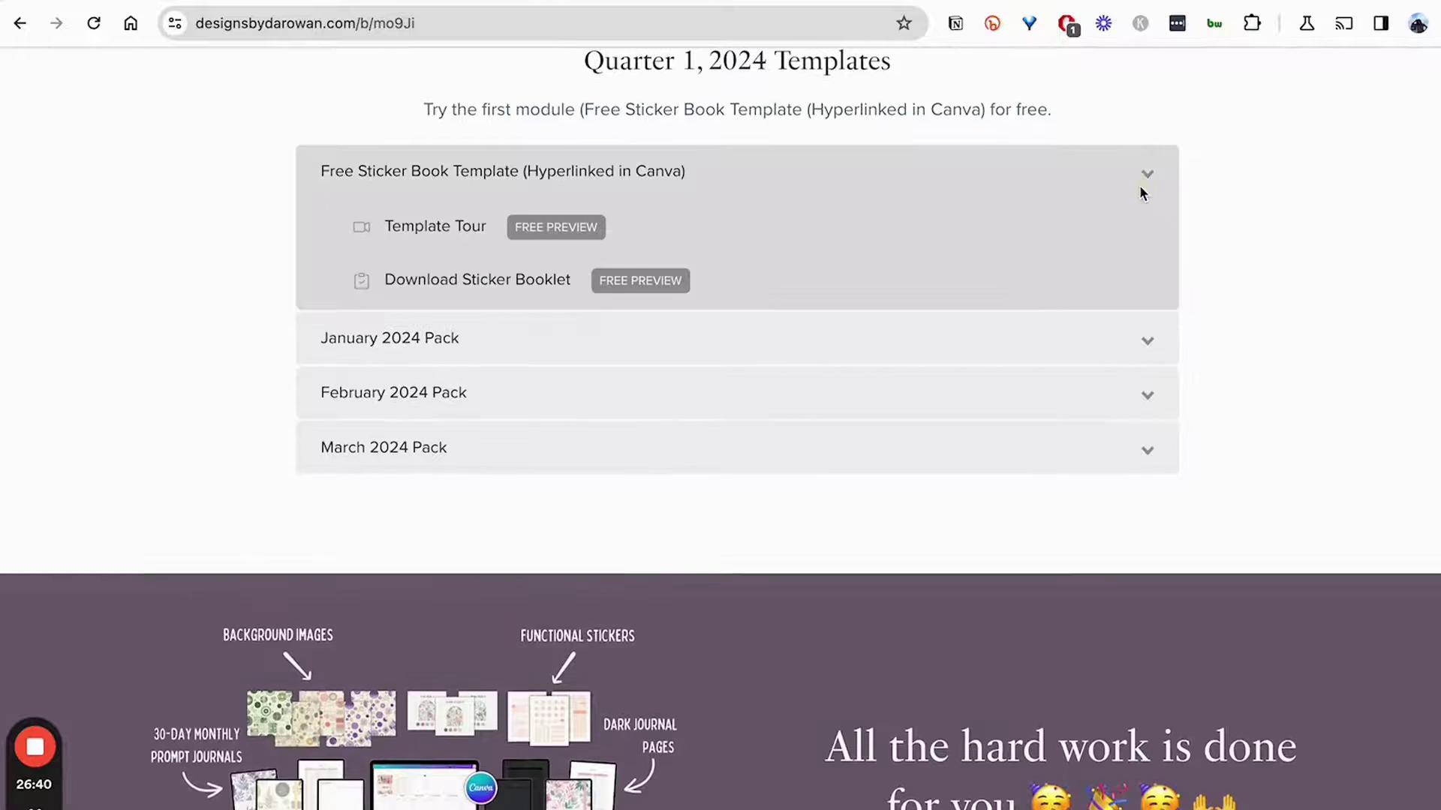